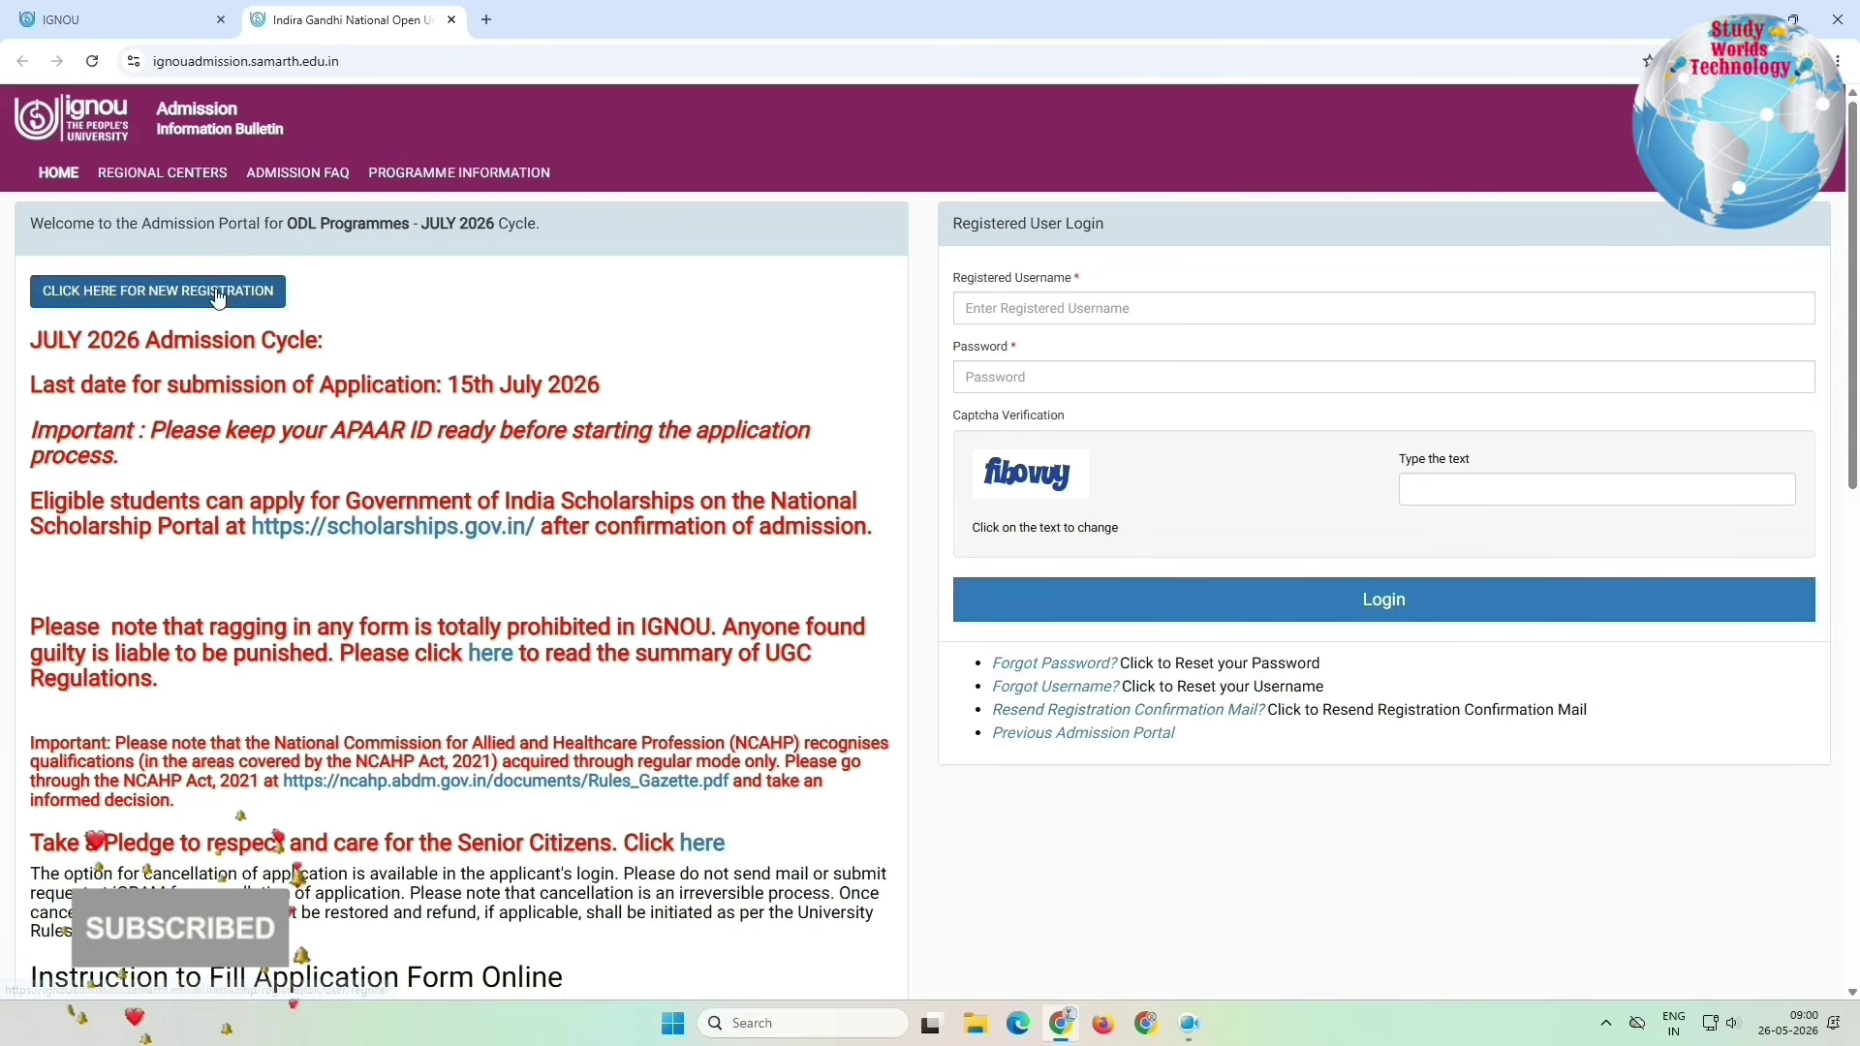
pyautogui.moveTo(36, 221); pyautogui.dragTo(295, 228)
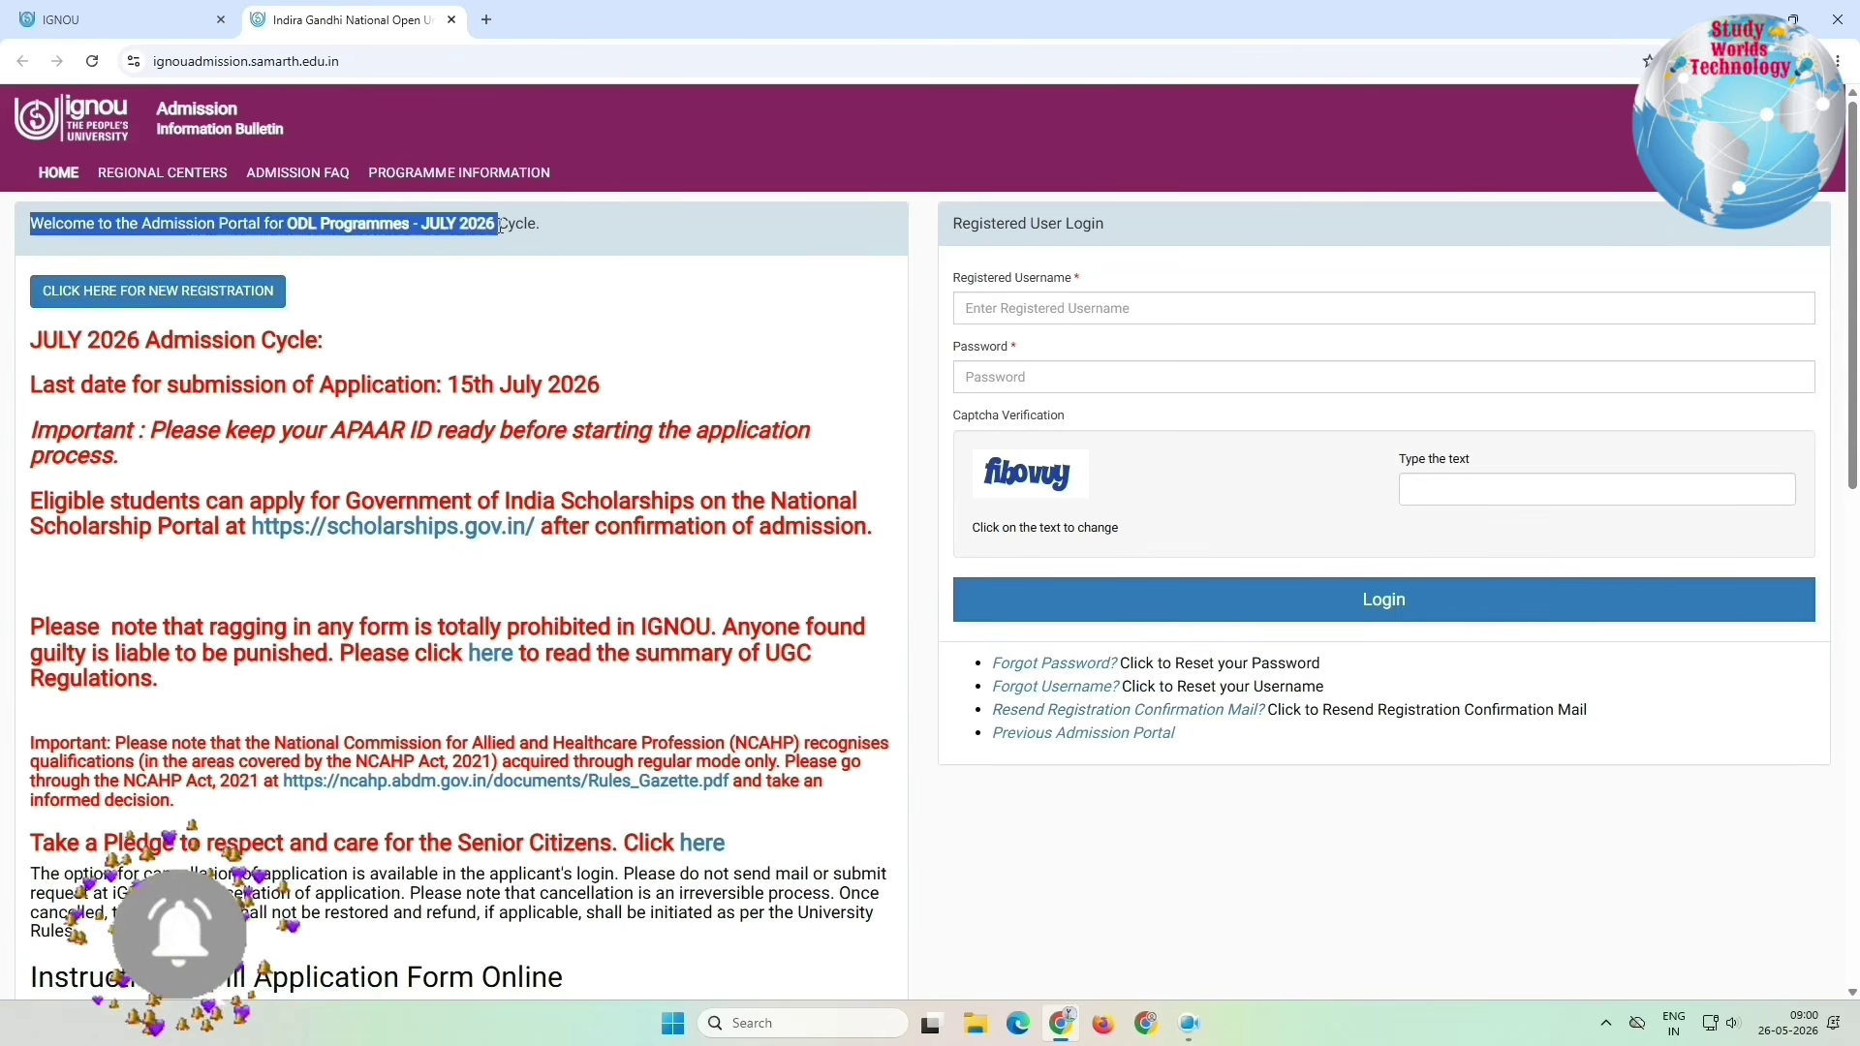
pyautogui.click(544, 230)
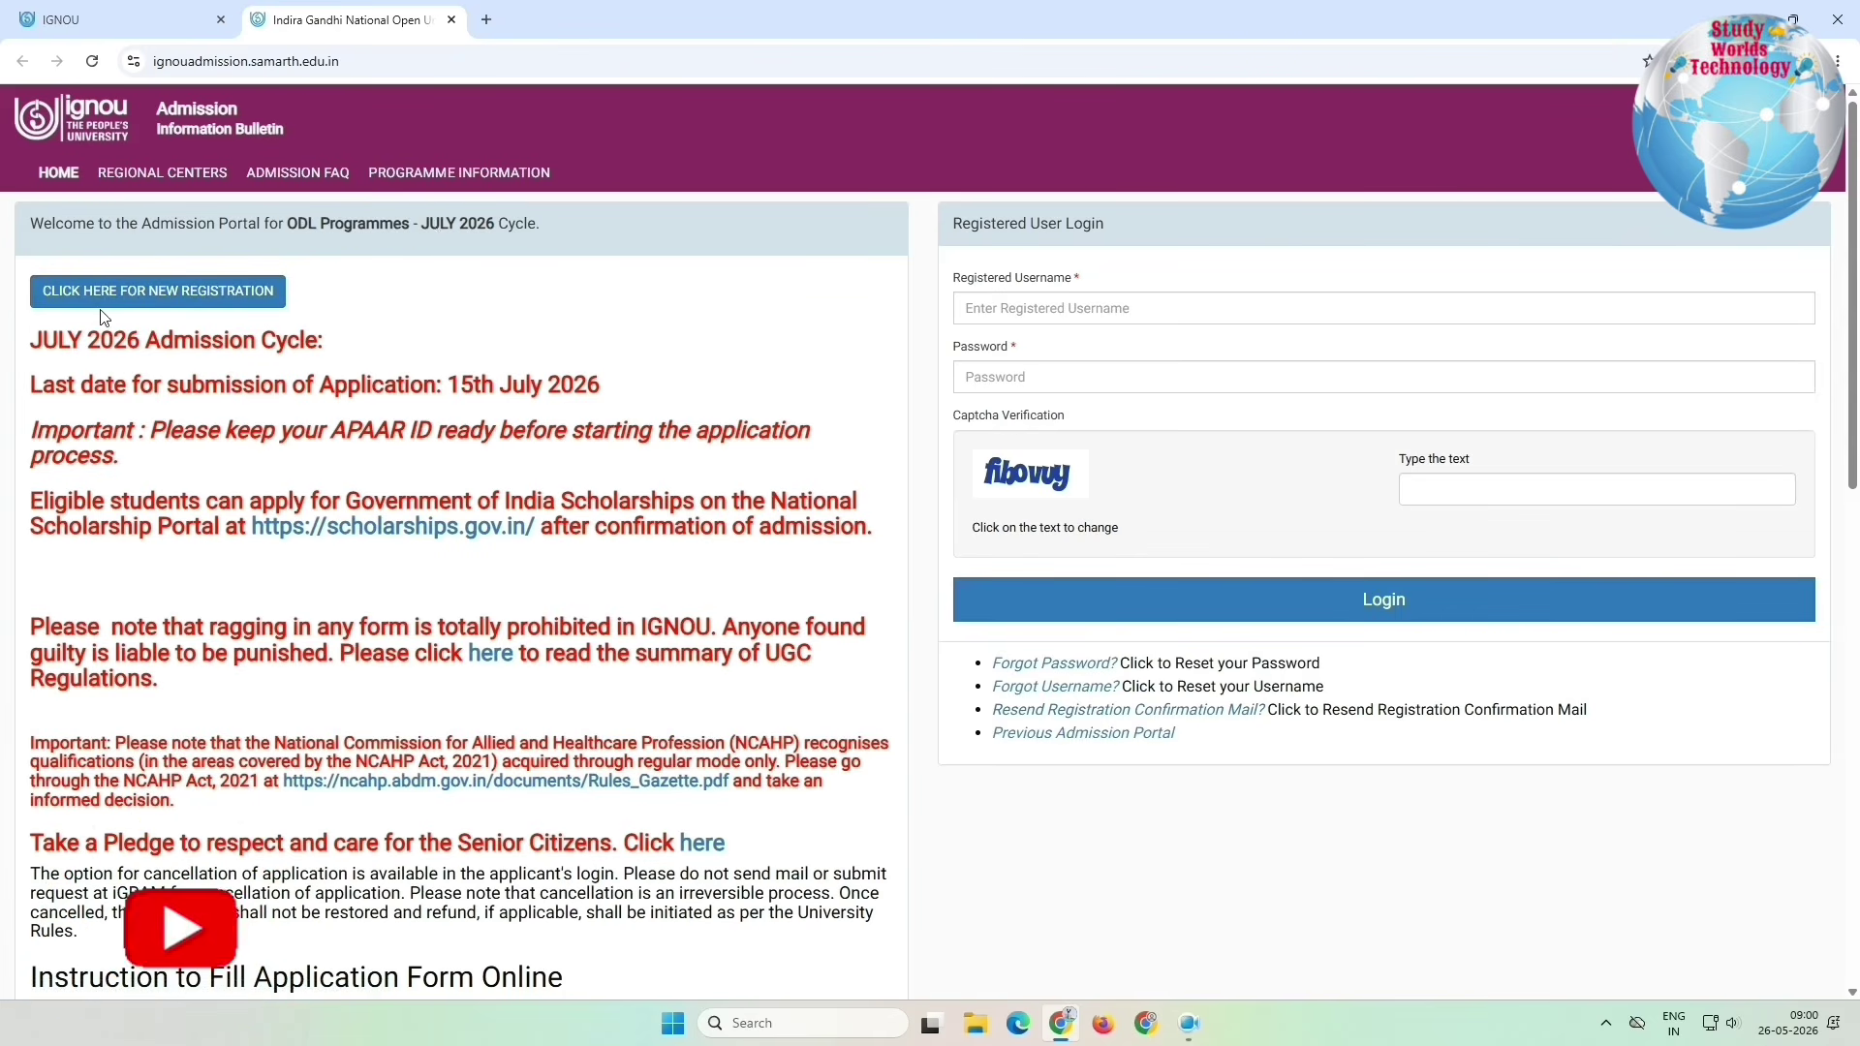
pyautogui.moveTo(94, 388); pyautogui.dragTo(487, 385)
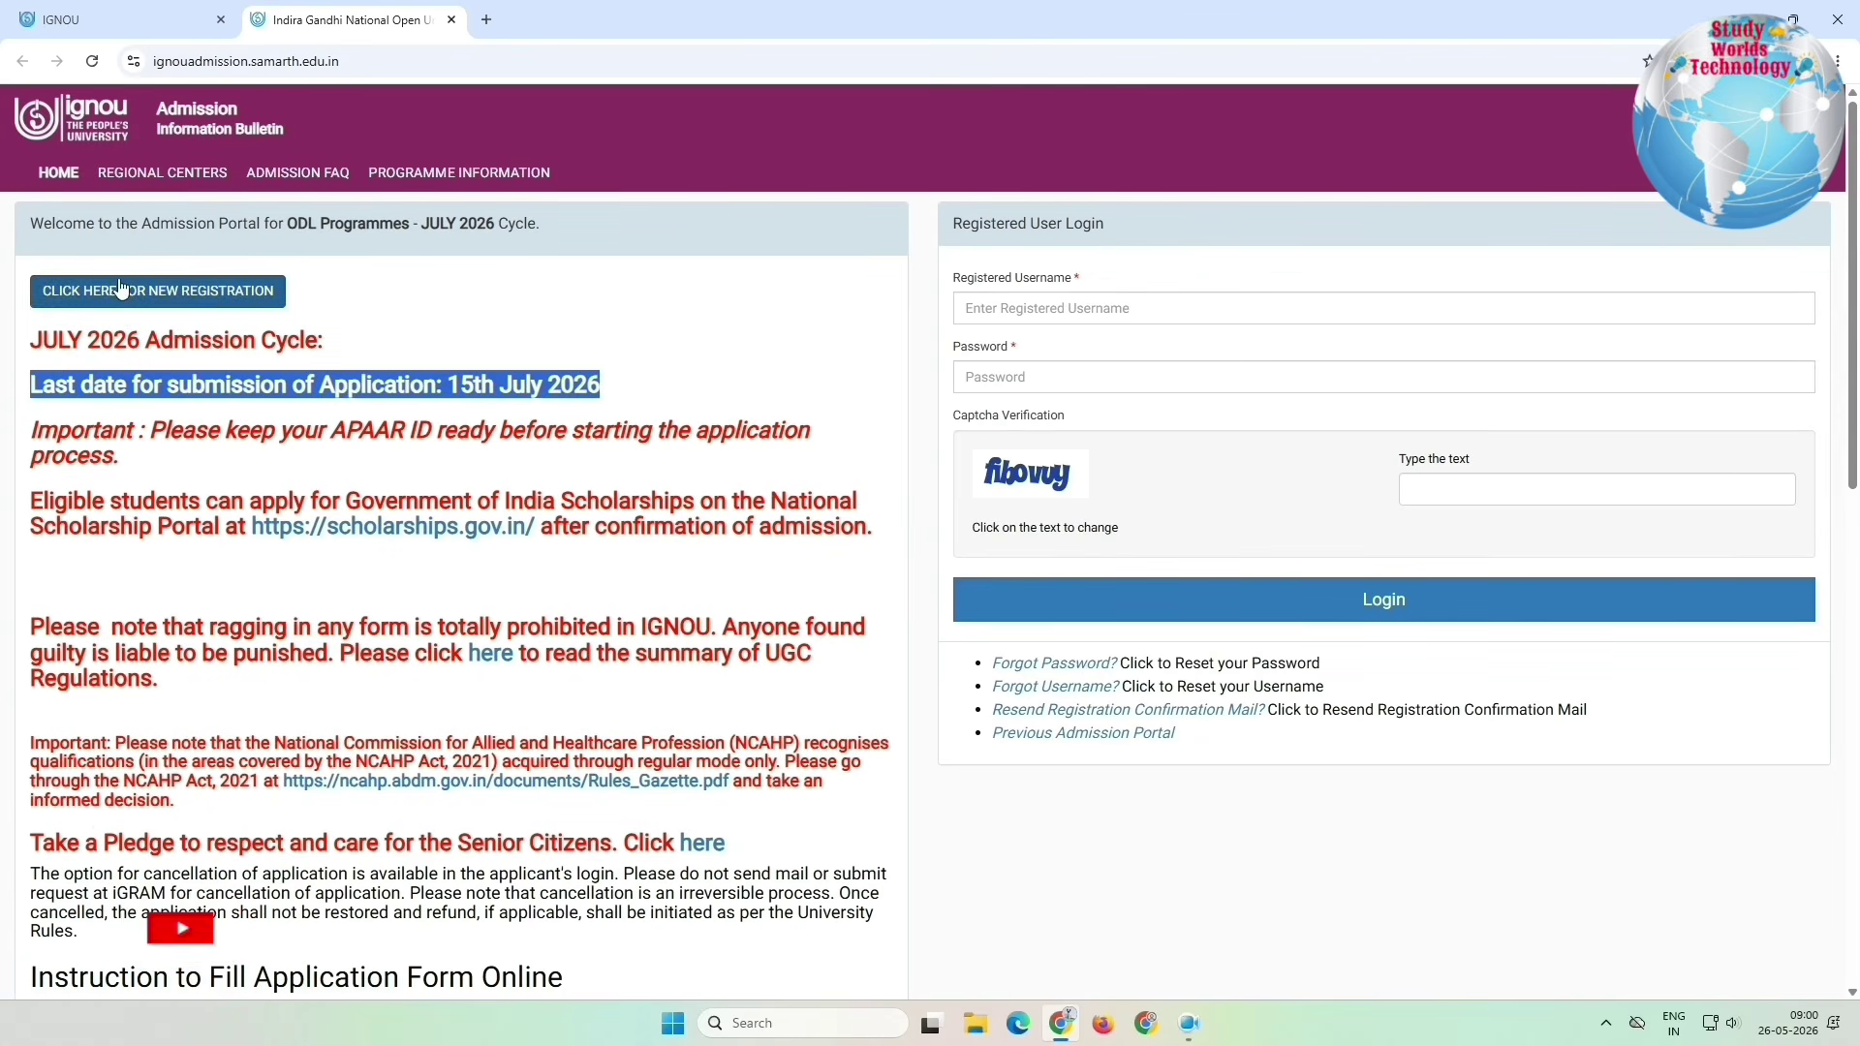
pyautogui.scroll(-2, 262, 311)
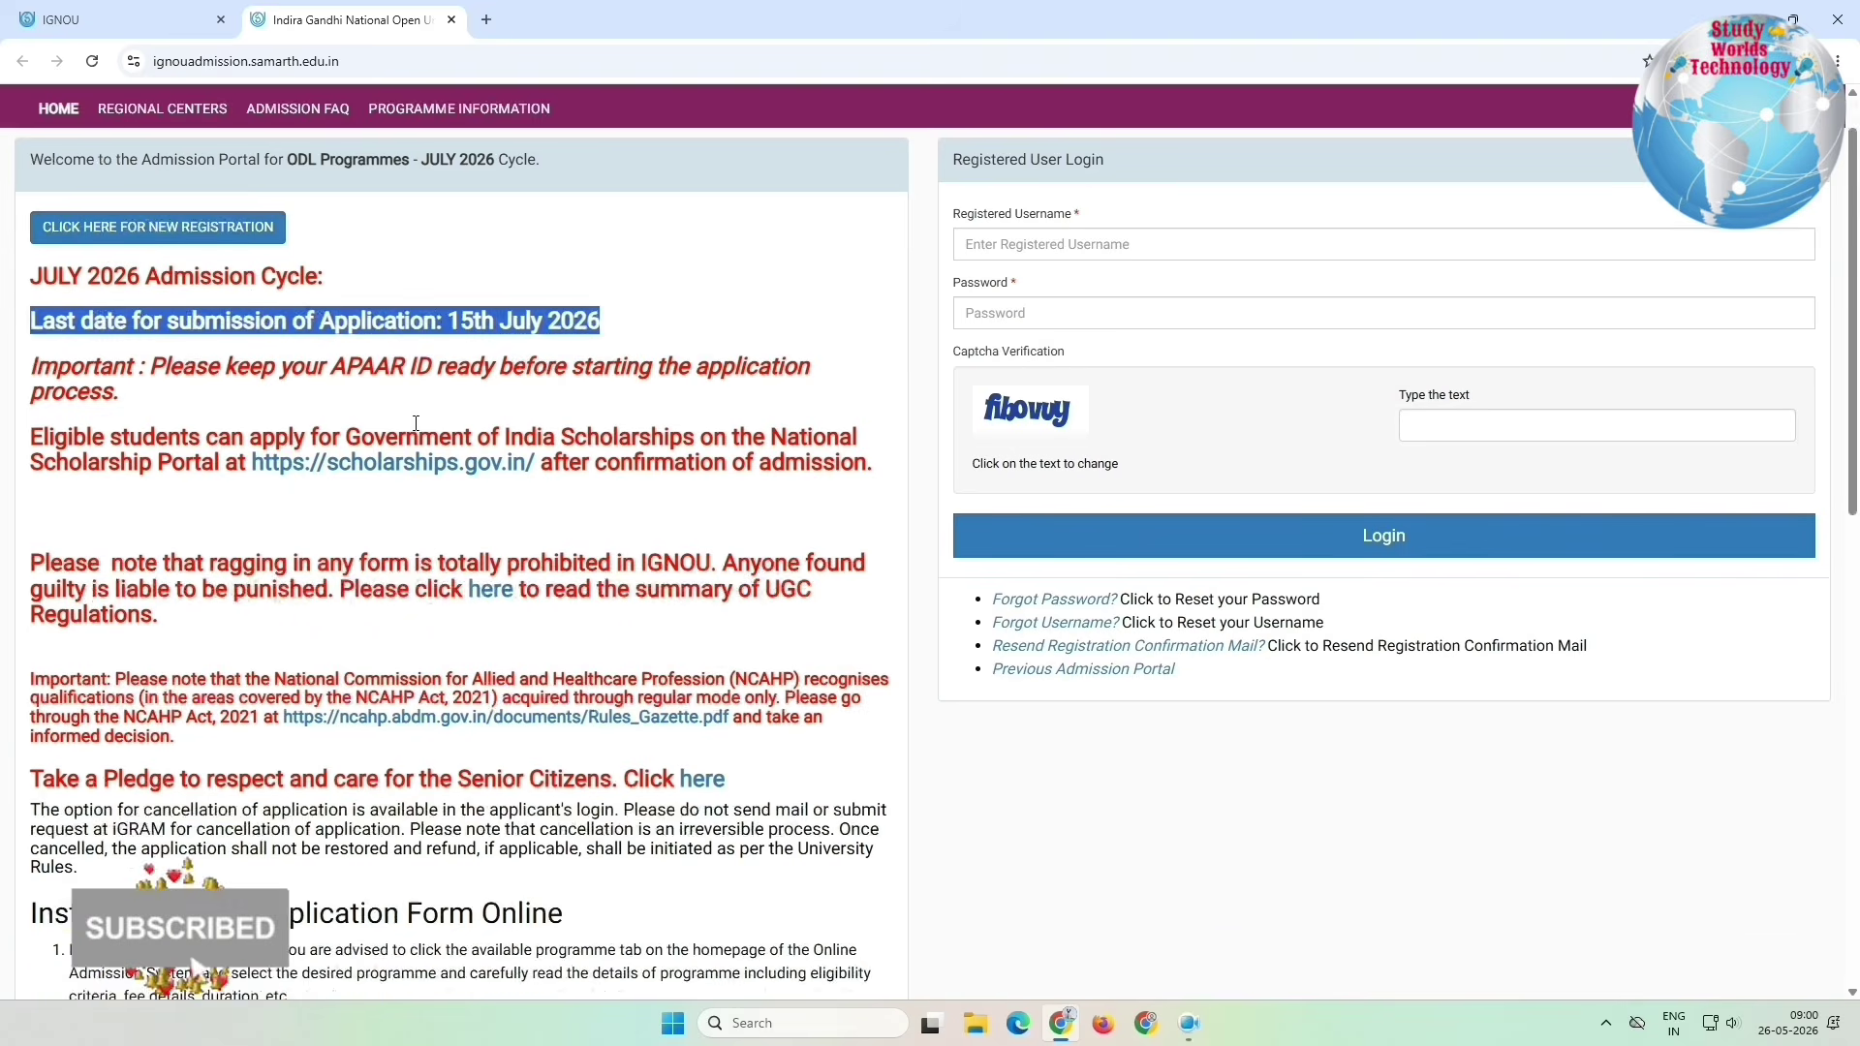
pyautogui.moveTo(94, 242); pyautogui.dragTo(348, 267)
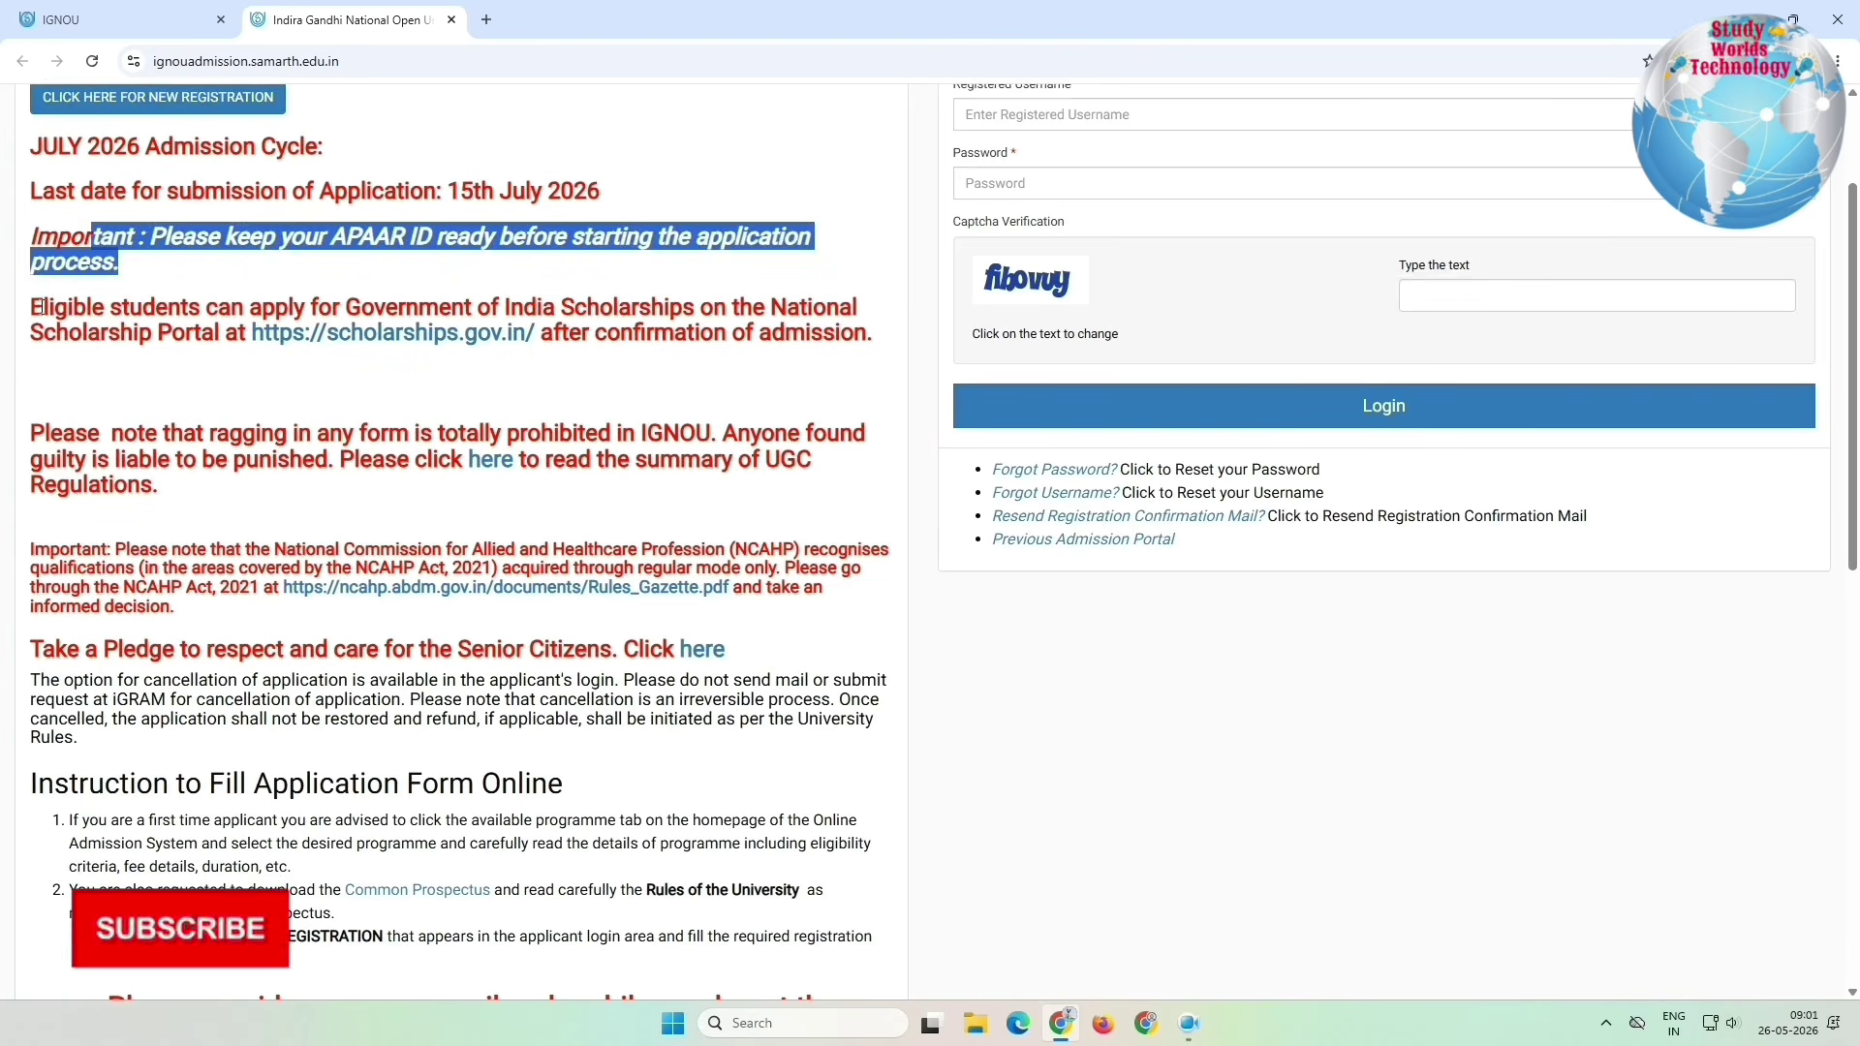
pyautogui.moveTo(44, 306); pyautogui.dragTo(212, 332)
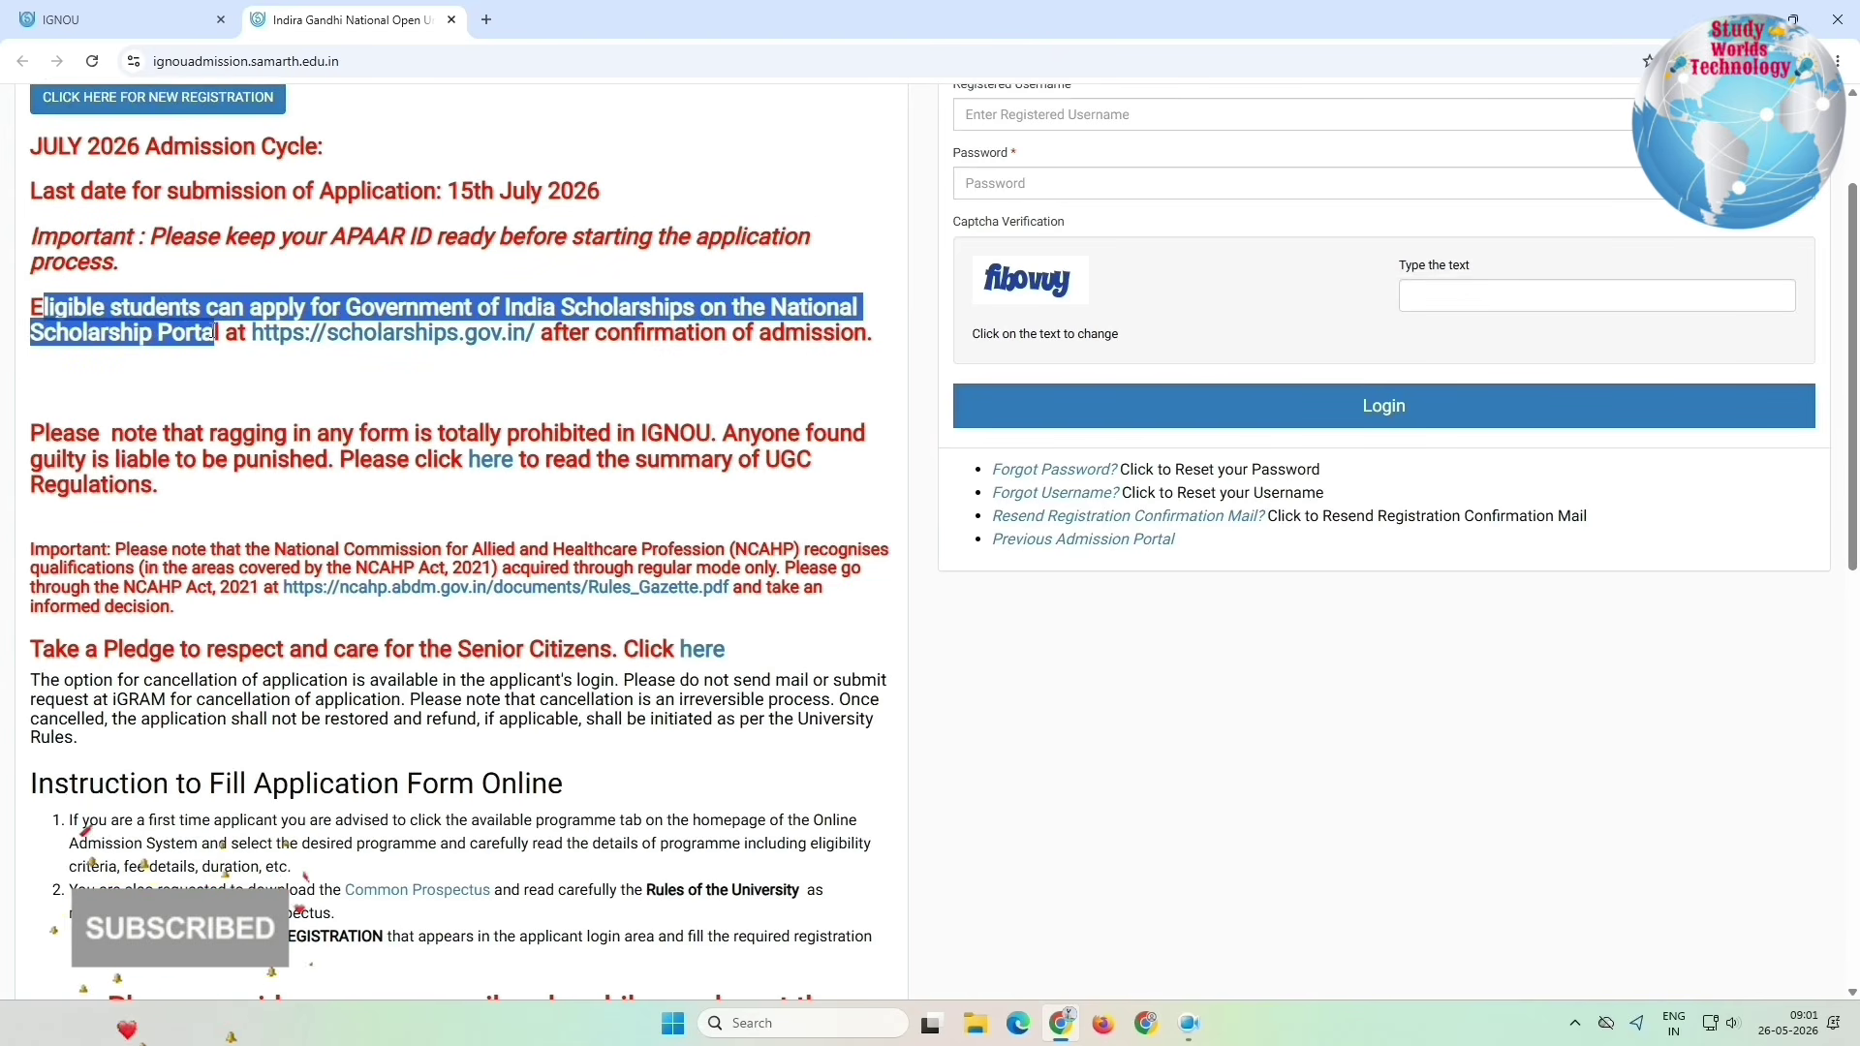
pyautogui.click(300, 372)
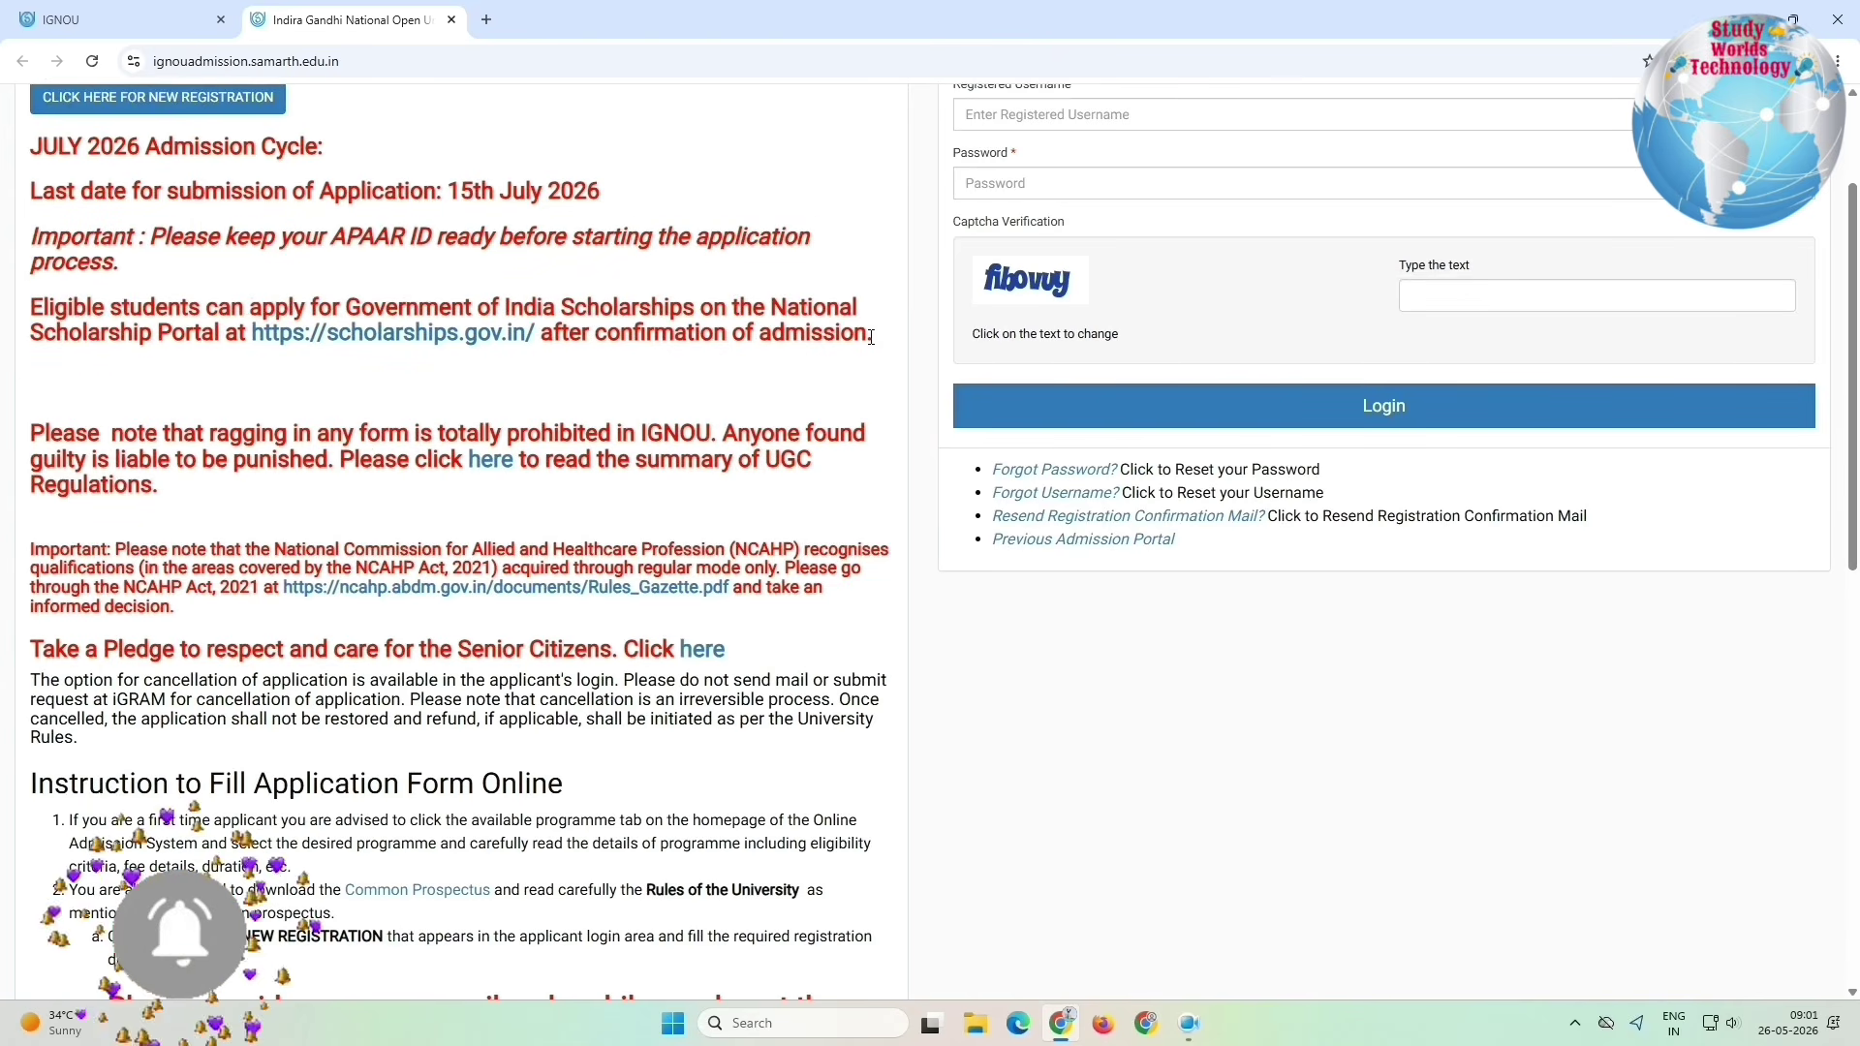
pyautogui.moveTo(872, 334); pyautogui.dragTo(21, 308)
pyautogui.click(340, 345)
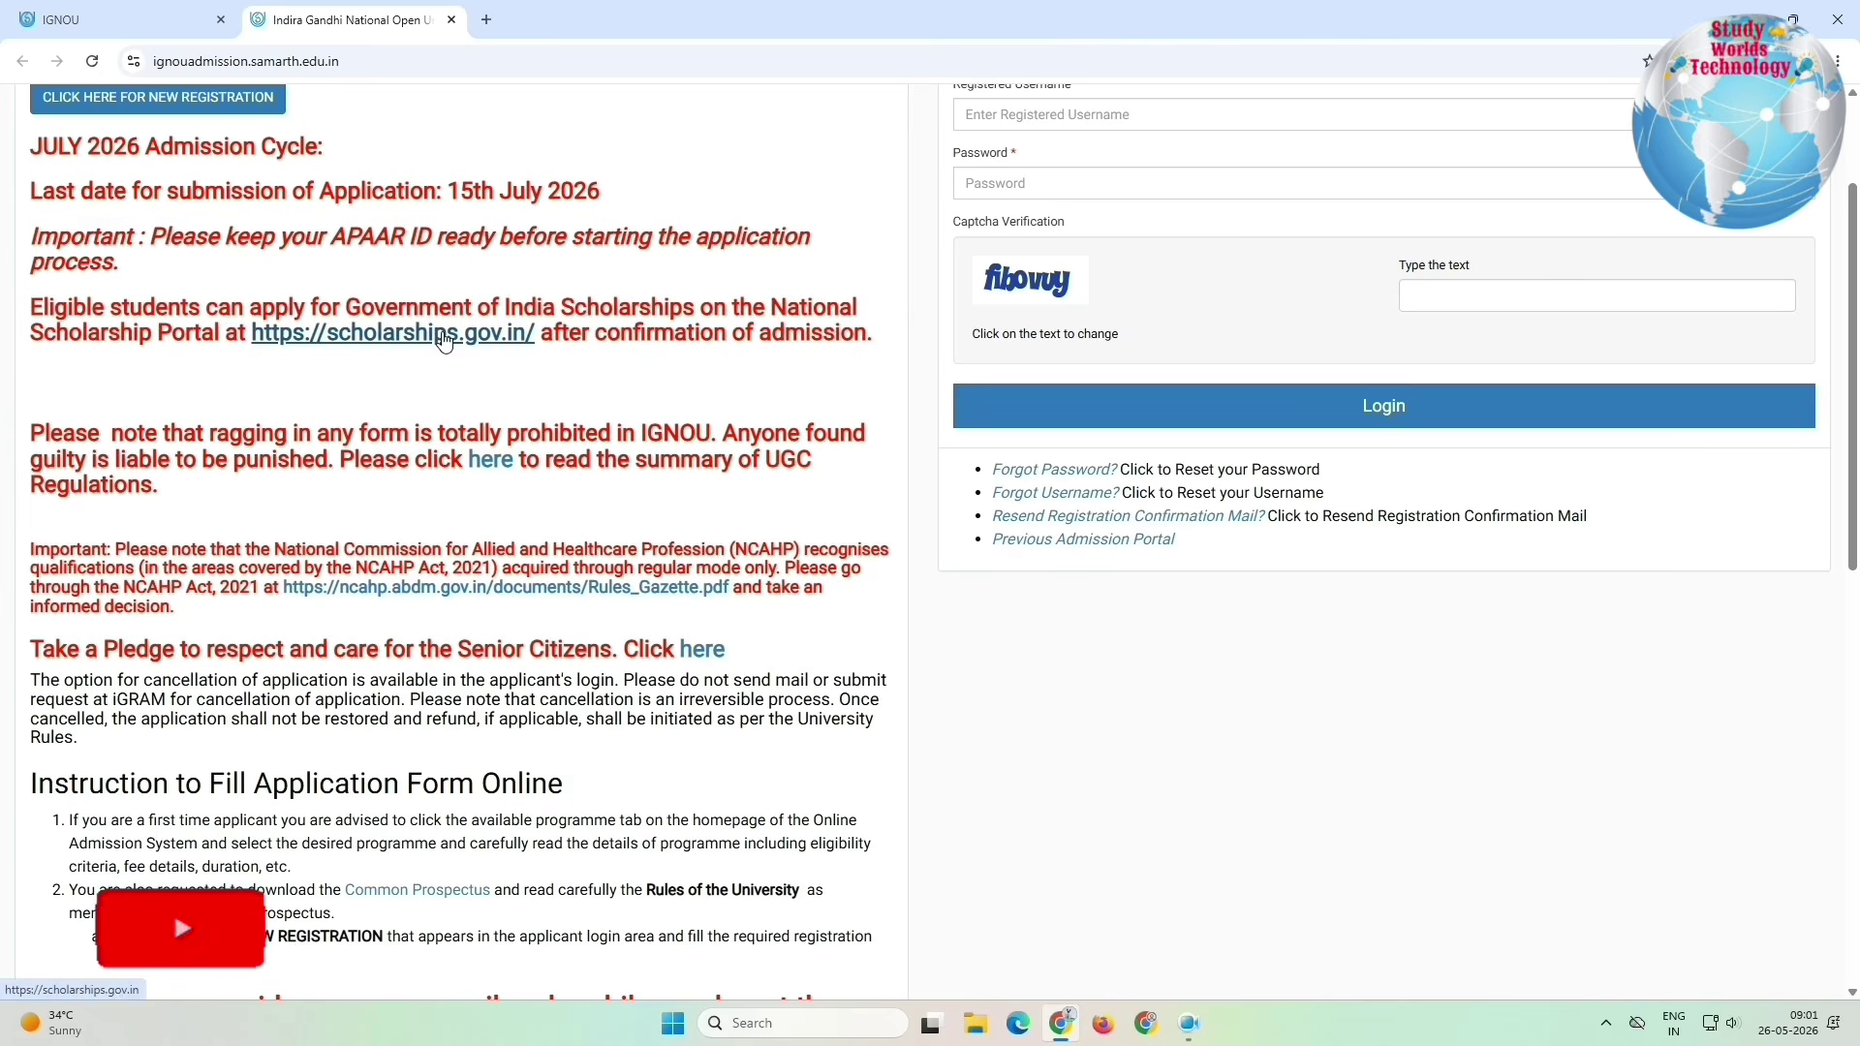
pyautogui.rightClick(474, 339)
pyautogui.click(528, 357)
pyautogui.click(598, 27)
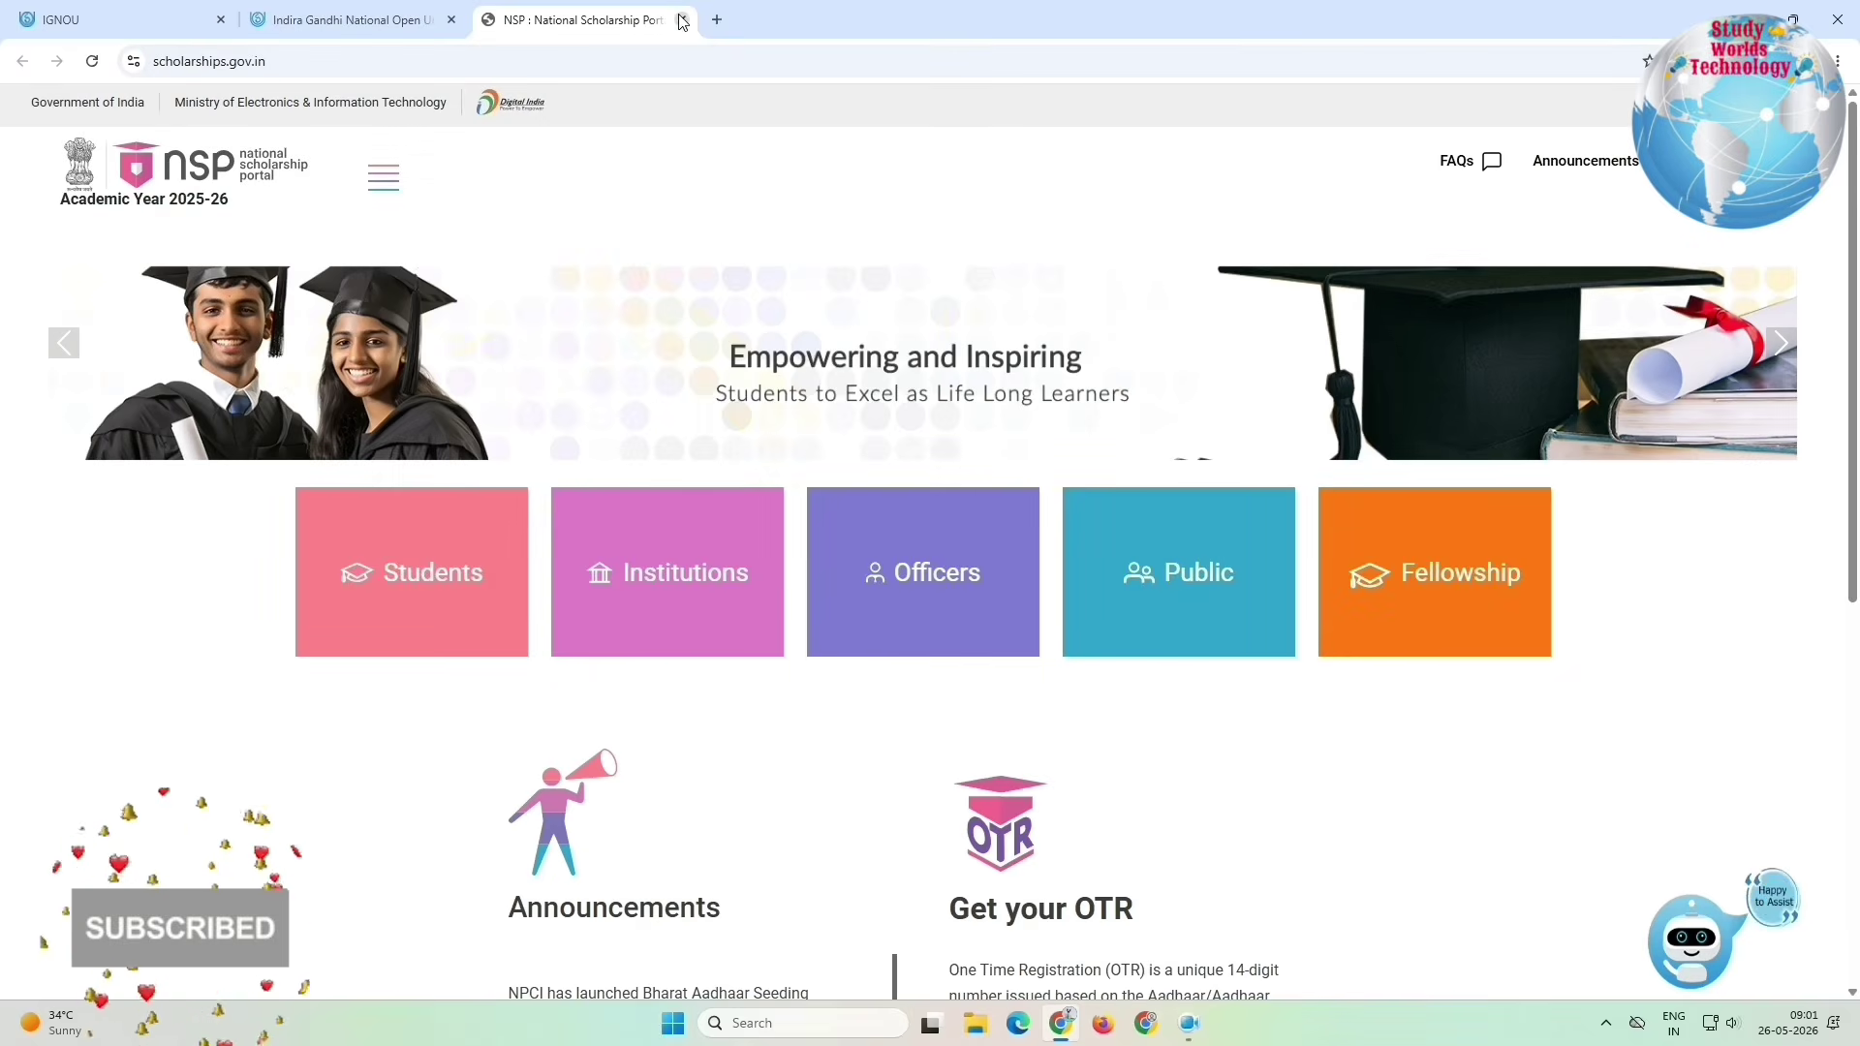
pyautogui.hotkey('ctrl', 'w')
pyautogui.moveTo(31, 433); pyautogui.dragTo(249, 494)
pyautogui.click(249, 494)
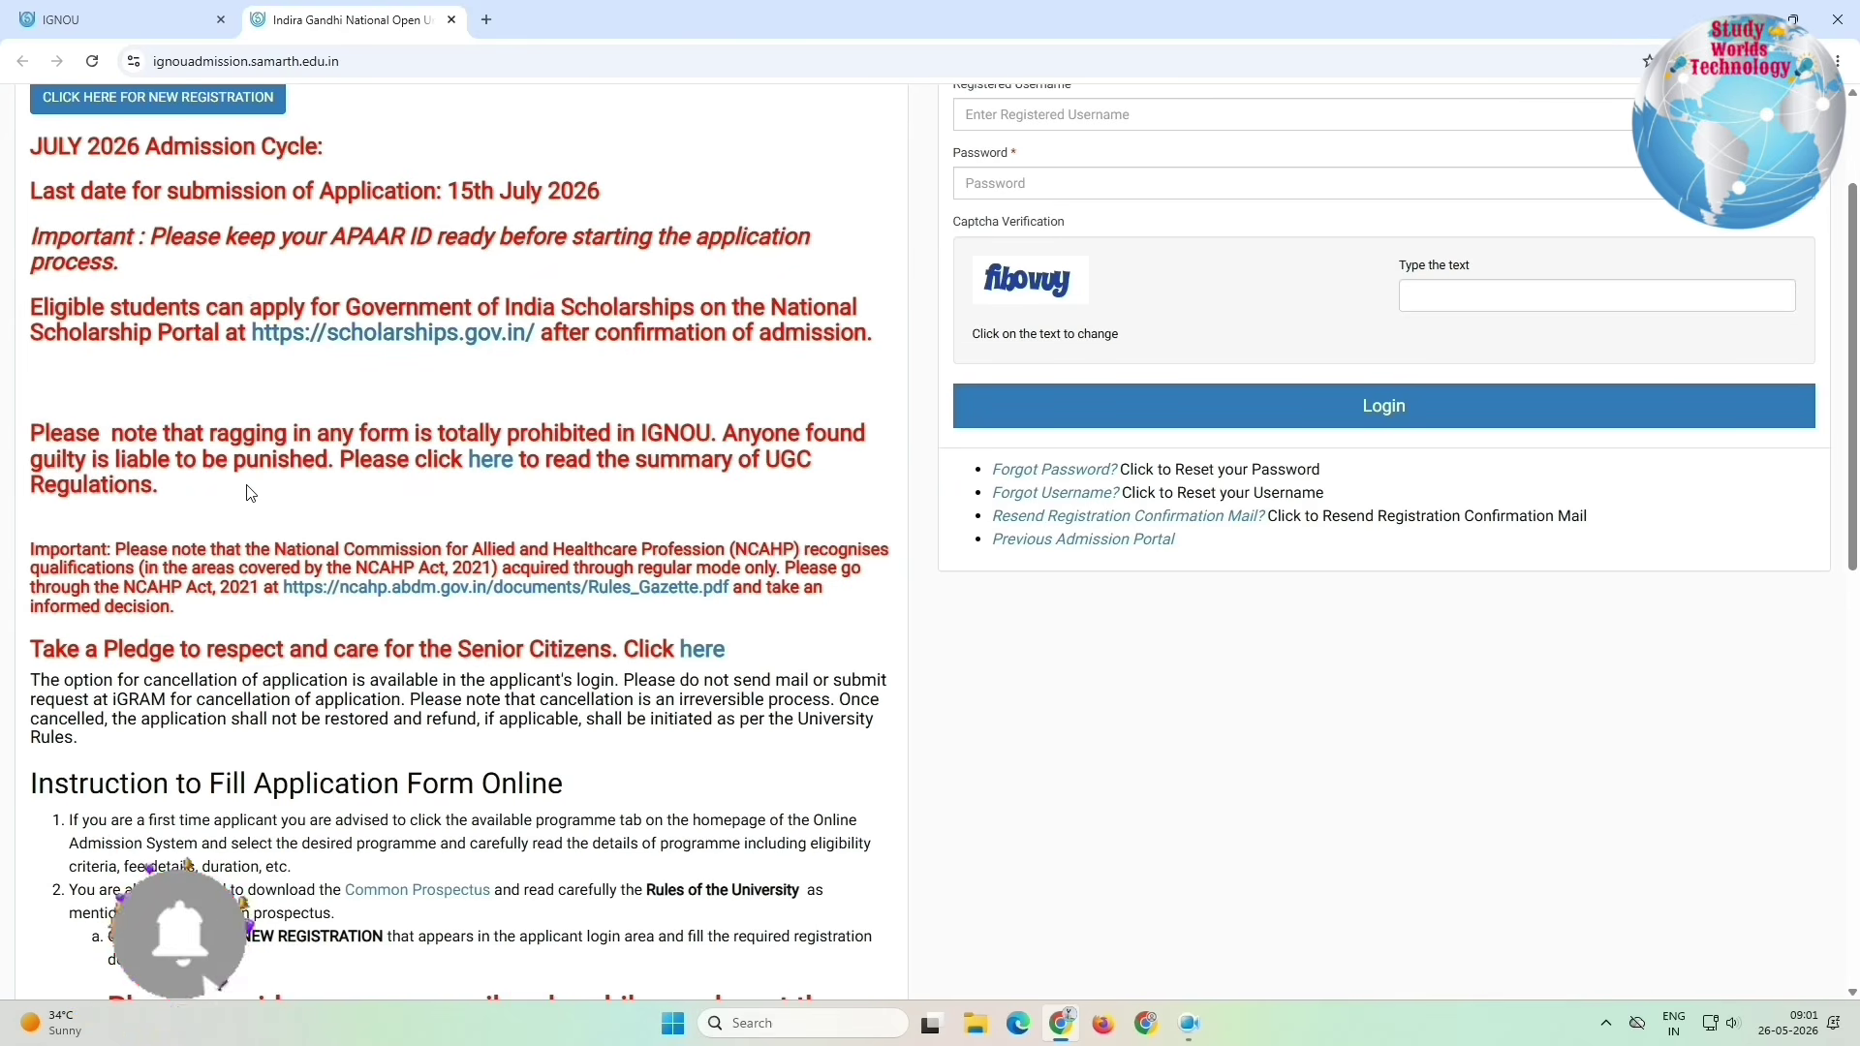
pyautogui.scroll(-3, 76, 249)
pyautogui.tripleClick(76, 249)
pyautogui.click(56, 359)
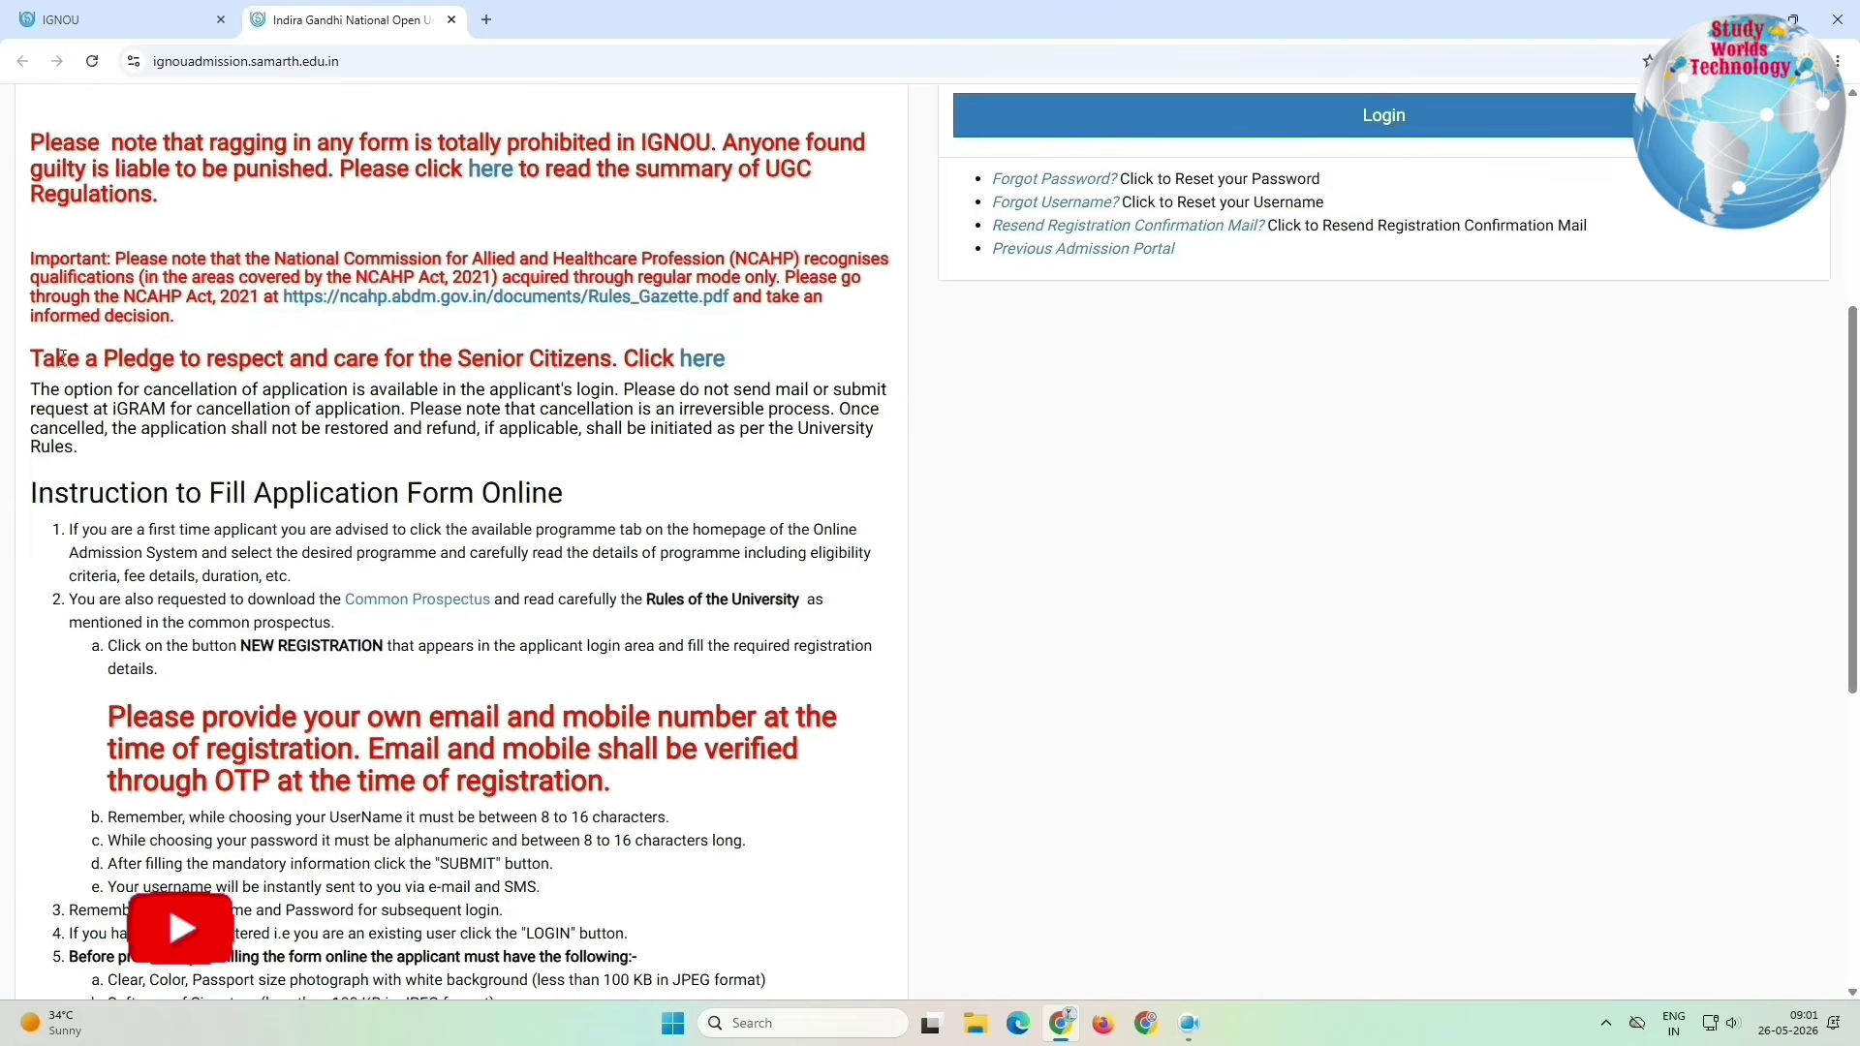
pyautogui.moveTo(55, 358); pyautogui.dragTo(575, 459)
pyautogui.scroll(-2, 572, 456)
pyautogui.click(572, 456)
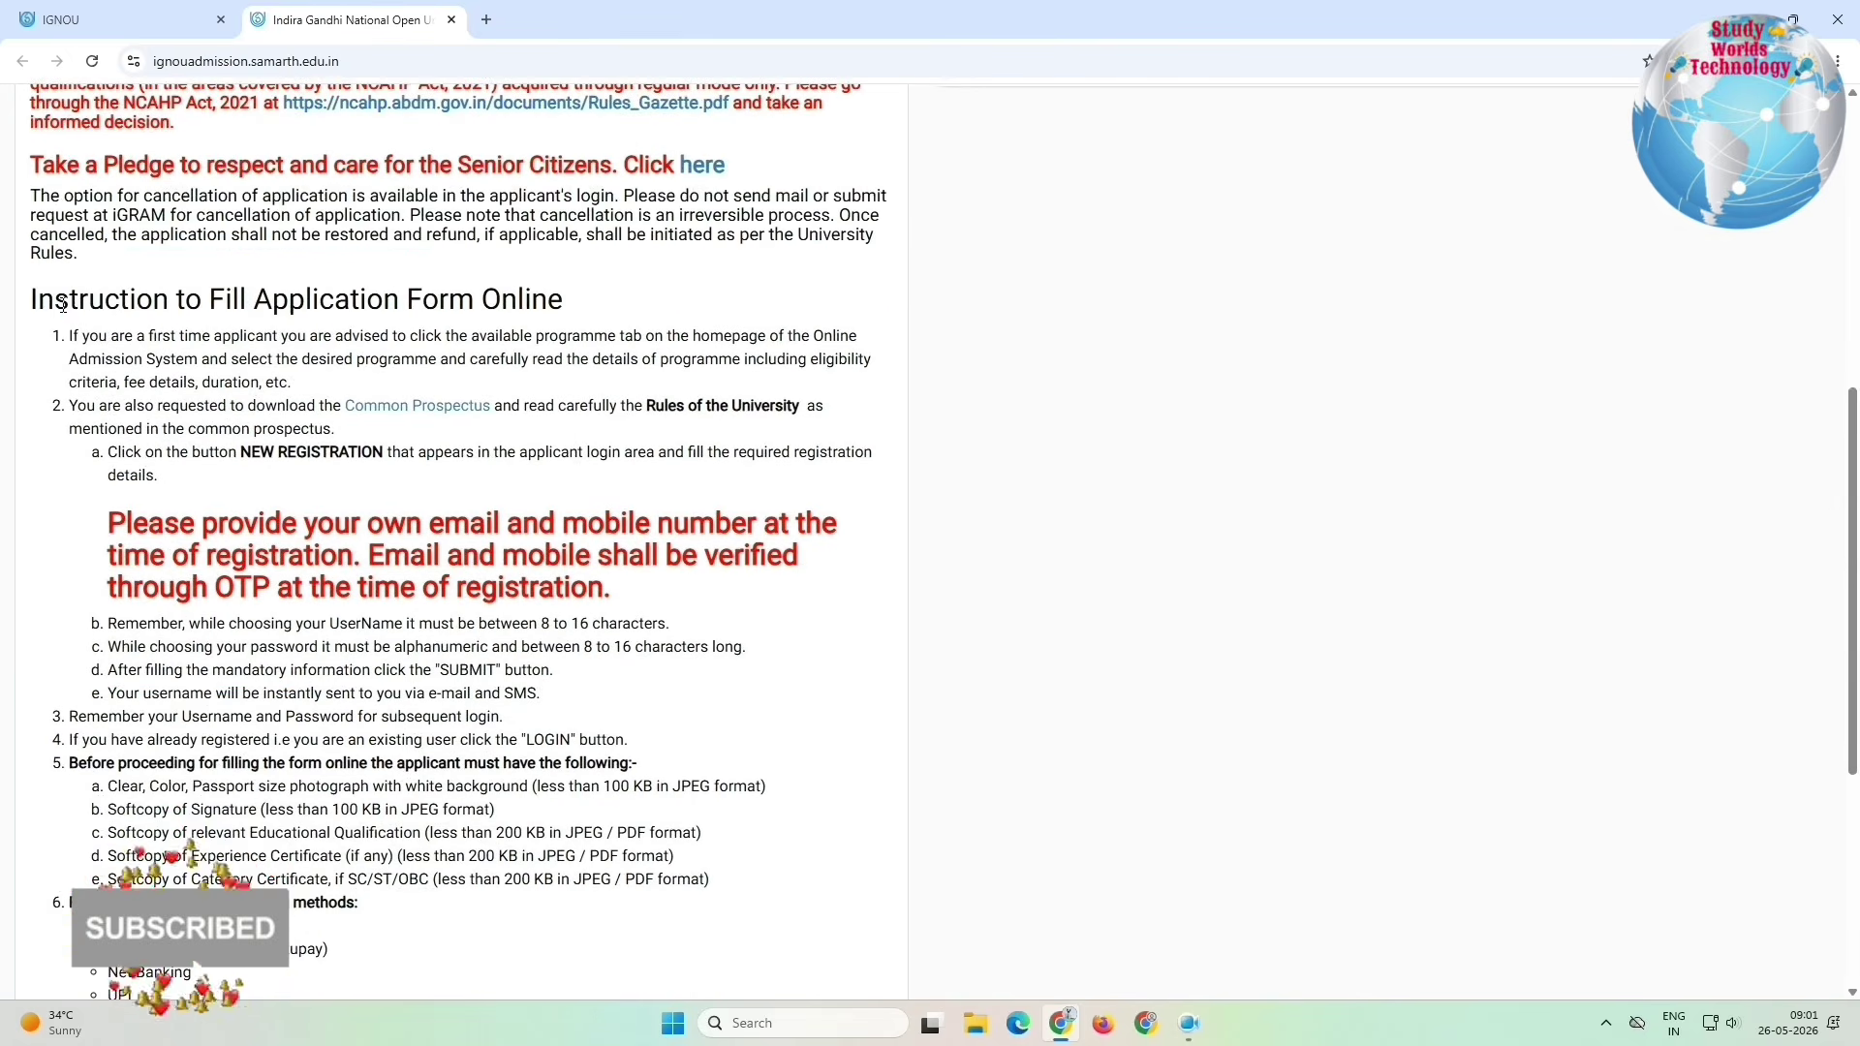
pyautogui.moveTo(56, 298); pyautogui.dragTo(581, 337)
pyautogui.moveTo(189, 382); pyautogui.dragTo(341, 453)
pyautogui.scroll(-3, 341, 454)
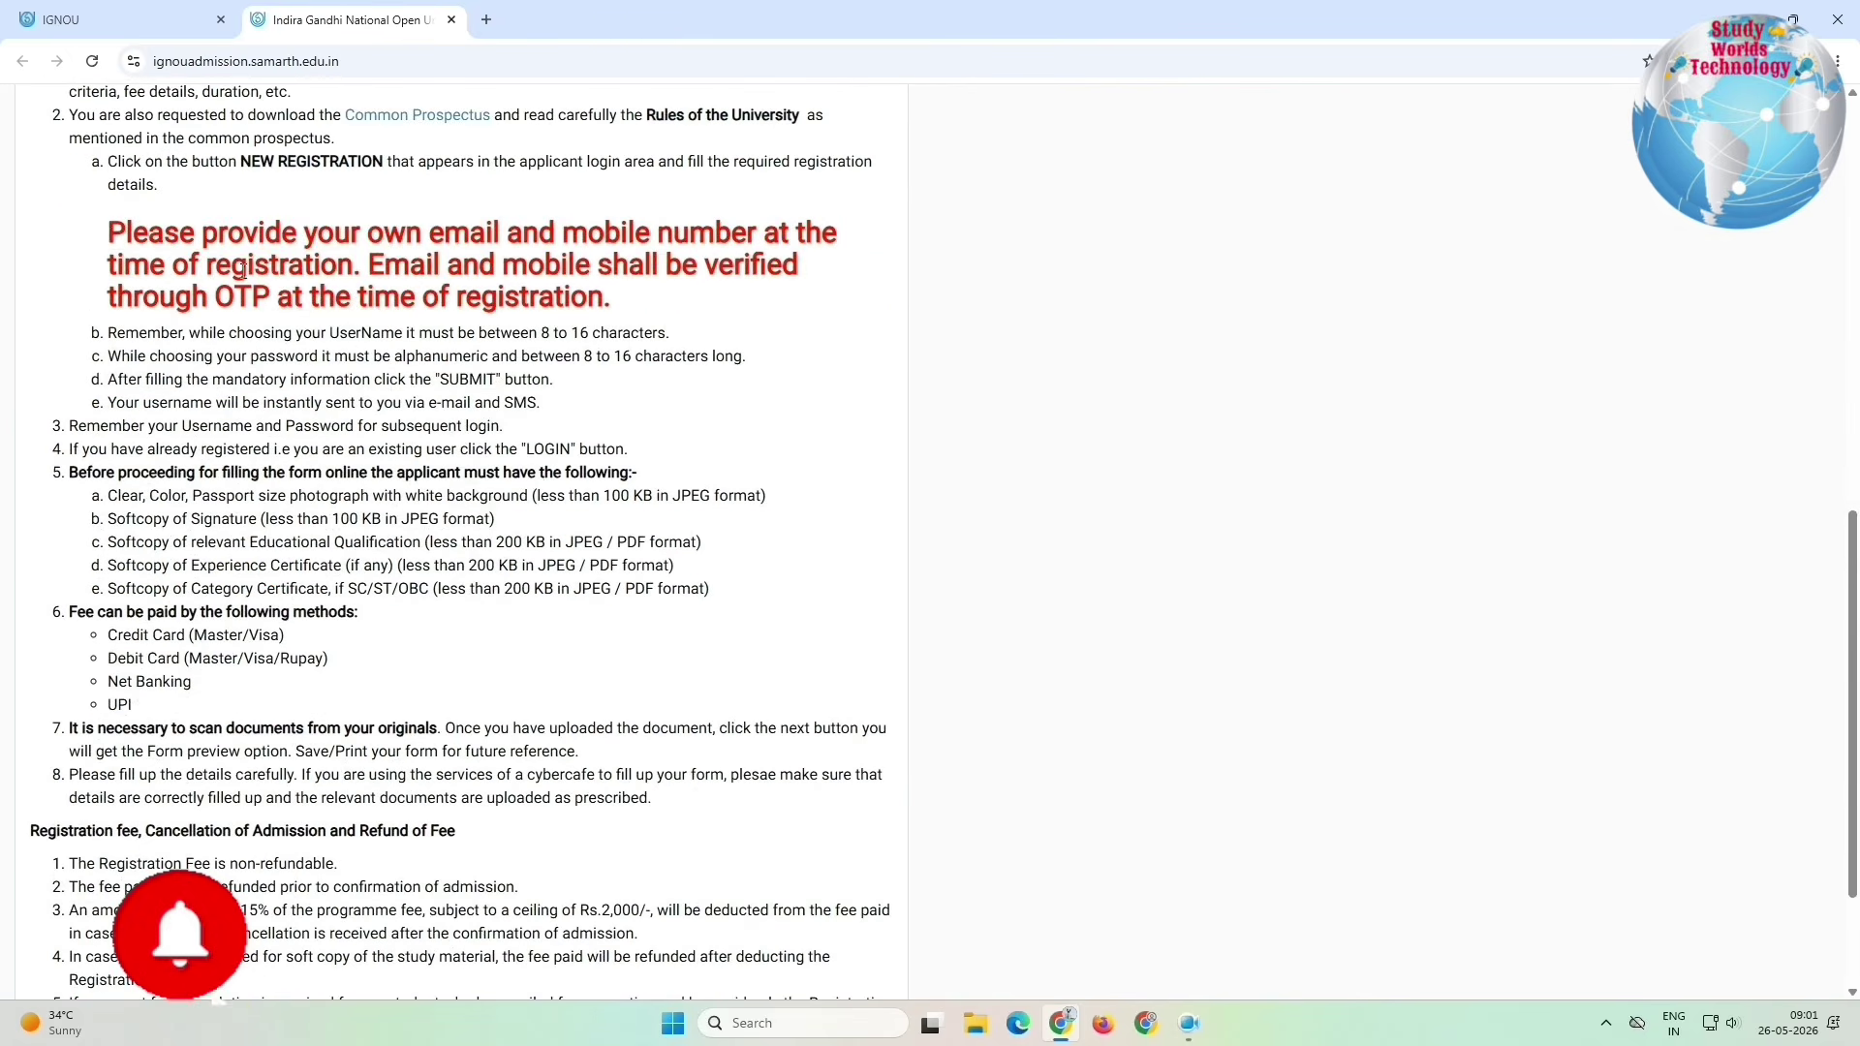
pyautogui.moveTo(107, 232); pyautogui.dragTo(601, 296)
pyautogui.moveTo(158, 357); pyautogui.dragTo(289, 699)
pyautogui.scroll(-1, 289, 700)
pyautogui.scroll(-2, 289, 699)
pyautogui.moveTo(34, 632); pyautogui.dragTo(368, 714)
pyautogui.moveTo(86, 666); pyautogui.dragTo(339, 671)
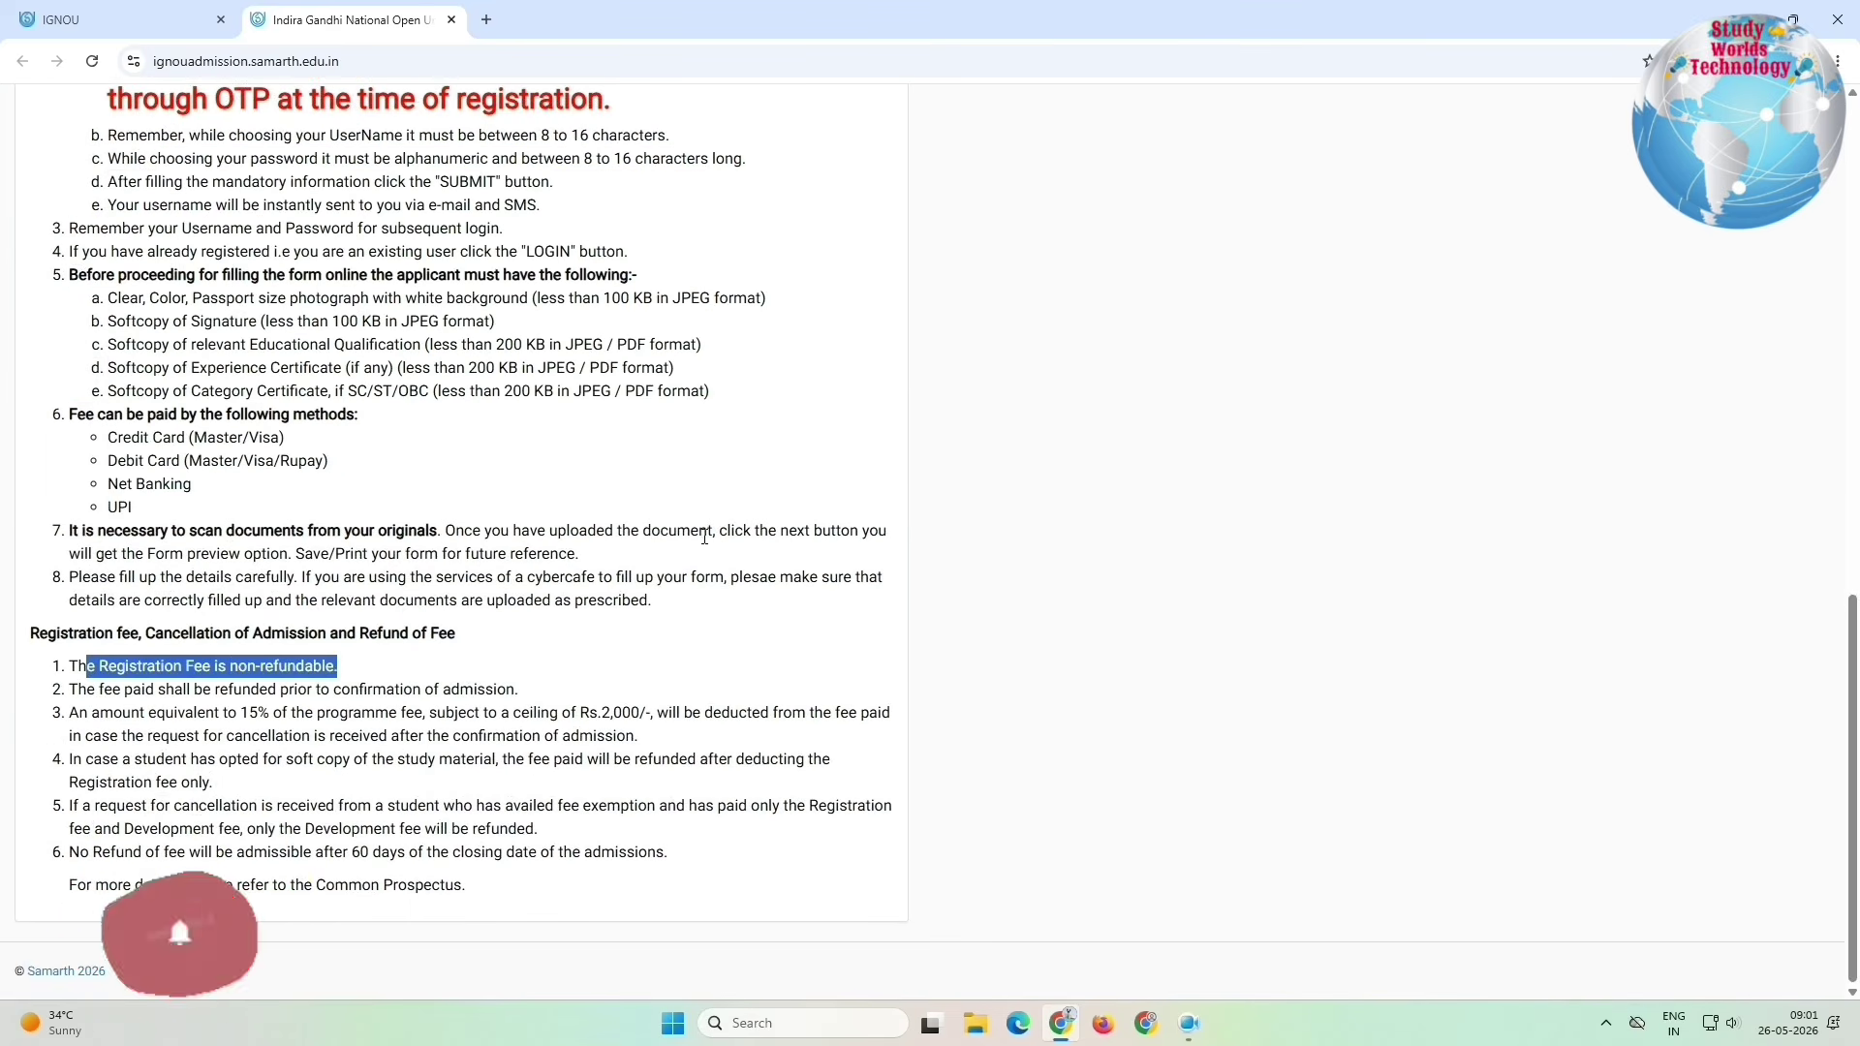
pyautogui.moveTo(67, 688); pyautogui.dragTo(539, 702)
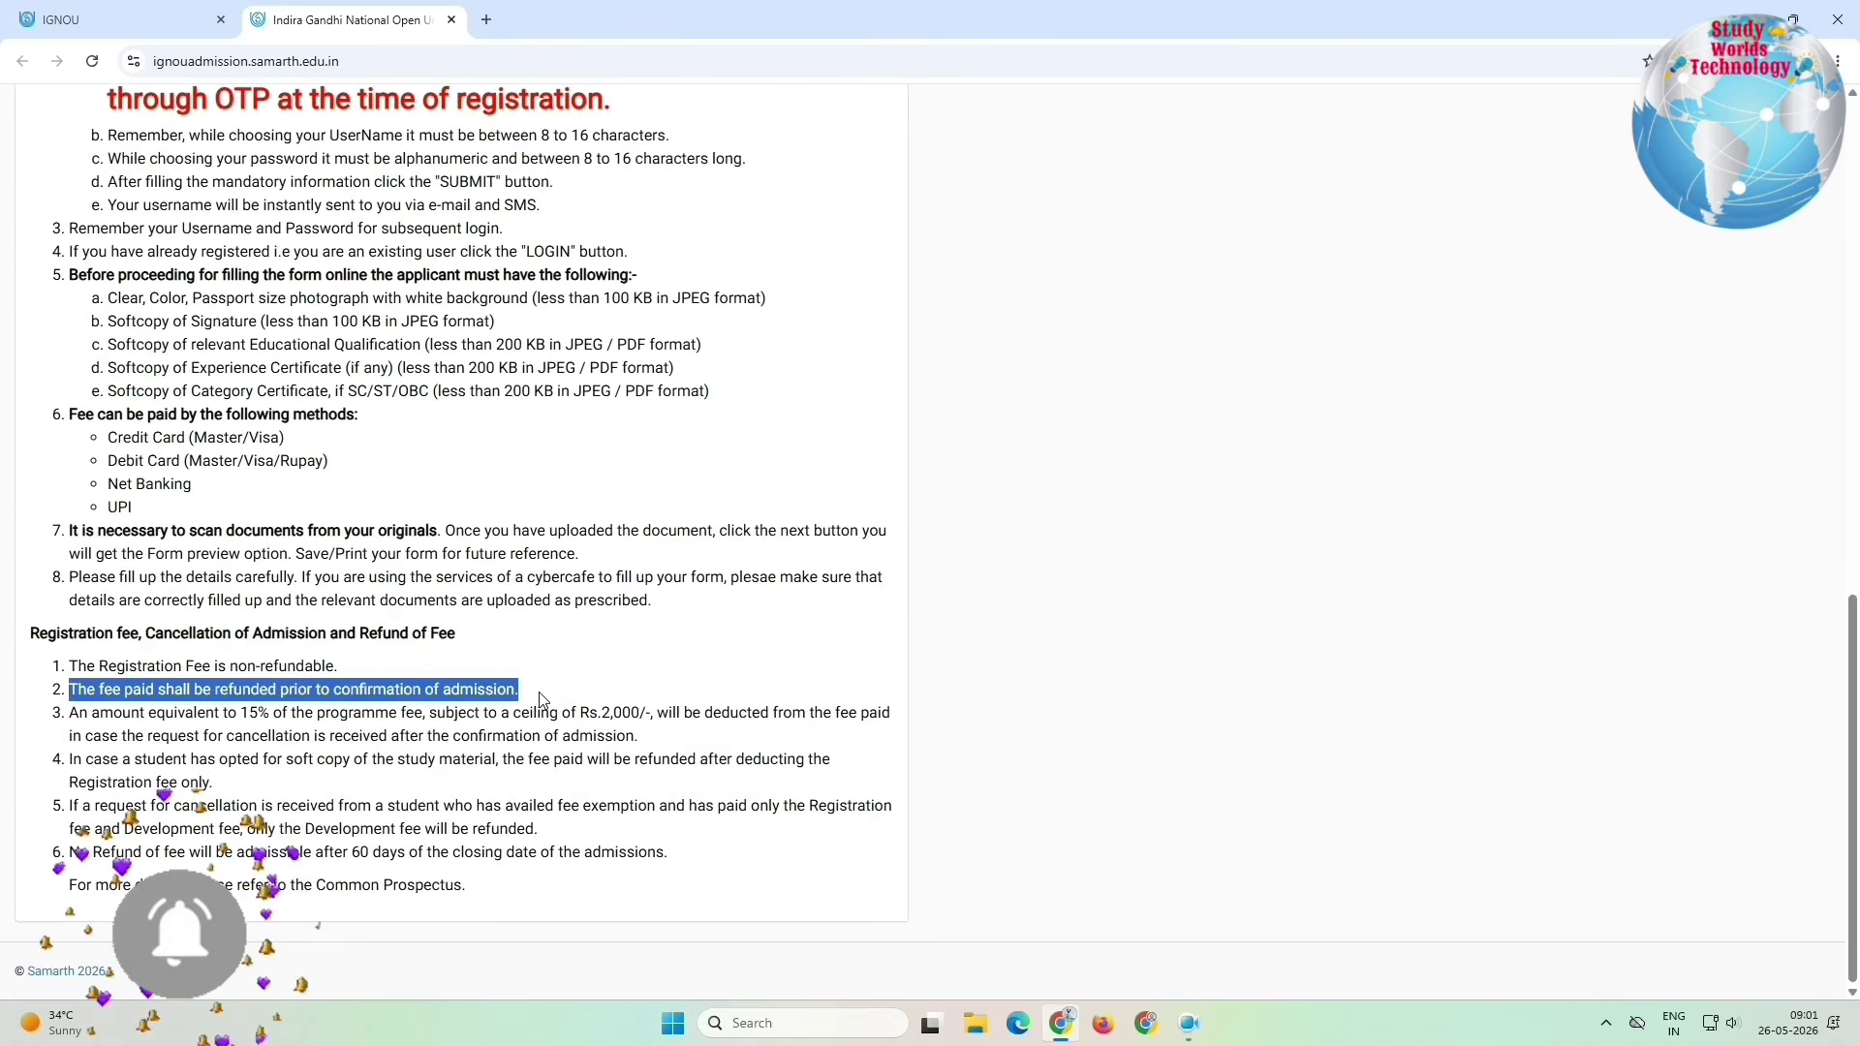
pyautogui.click(539, 701)
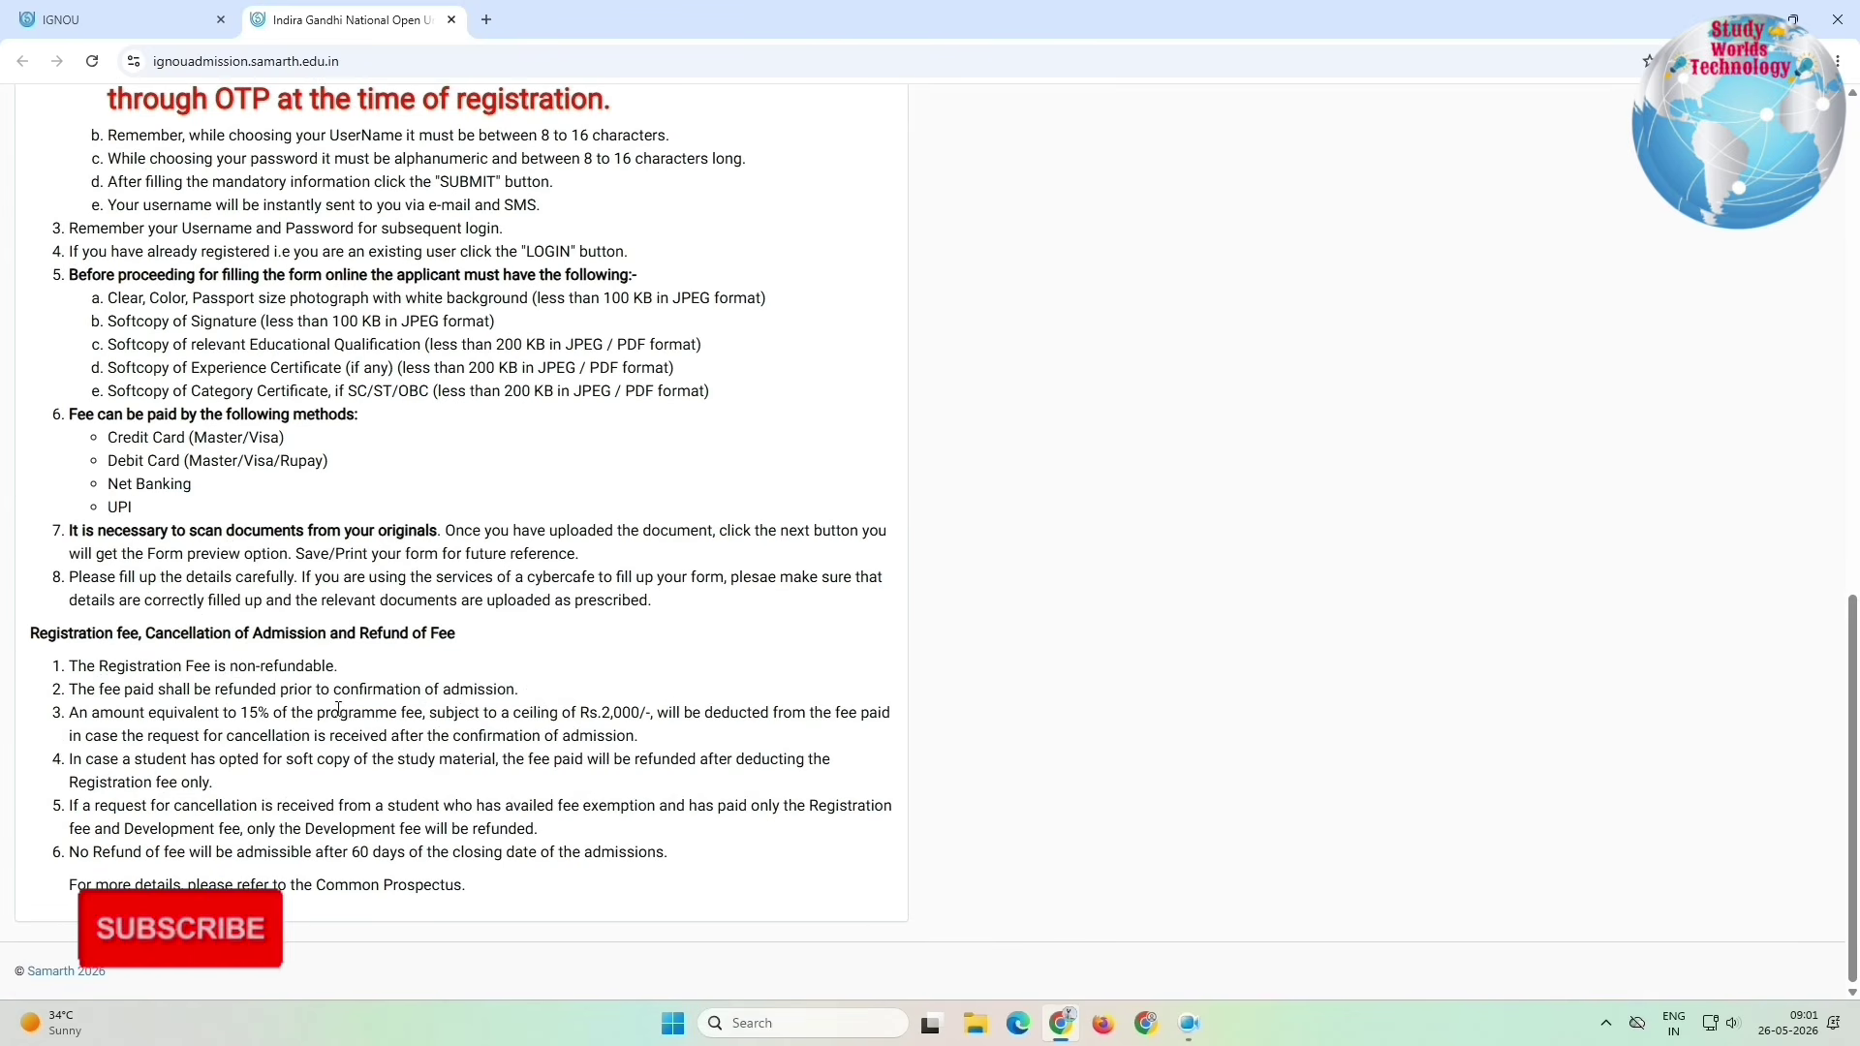
pyautogui.moveTo(92, 714); pyautogui.dragTo(645, 906)
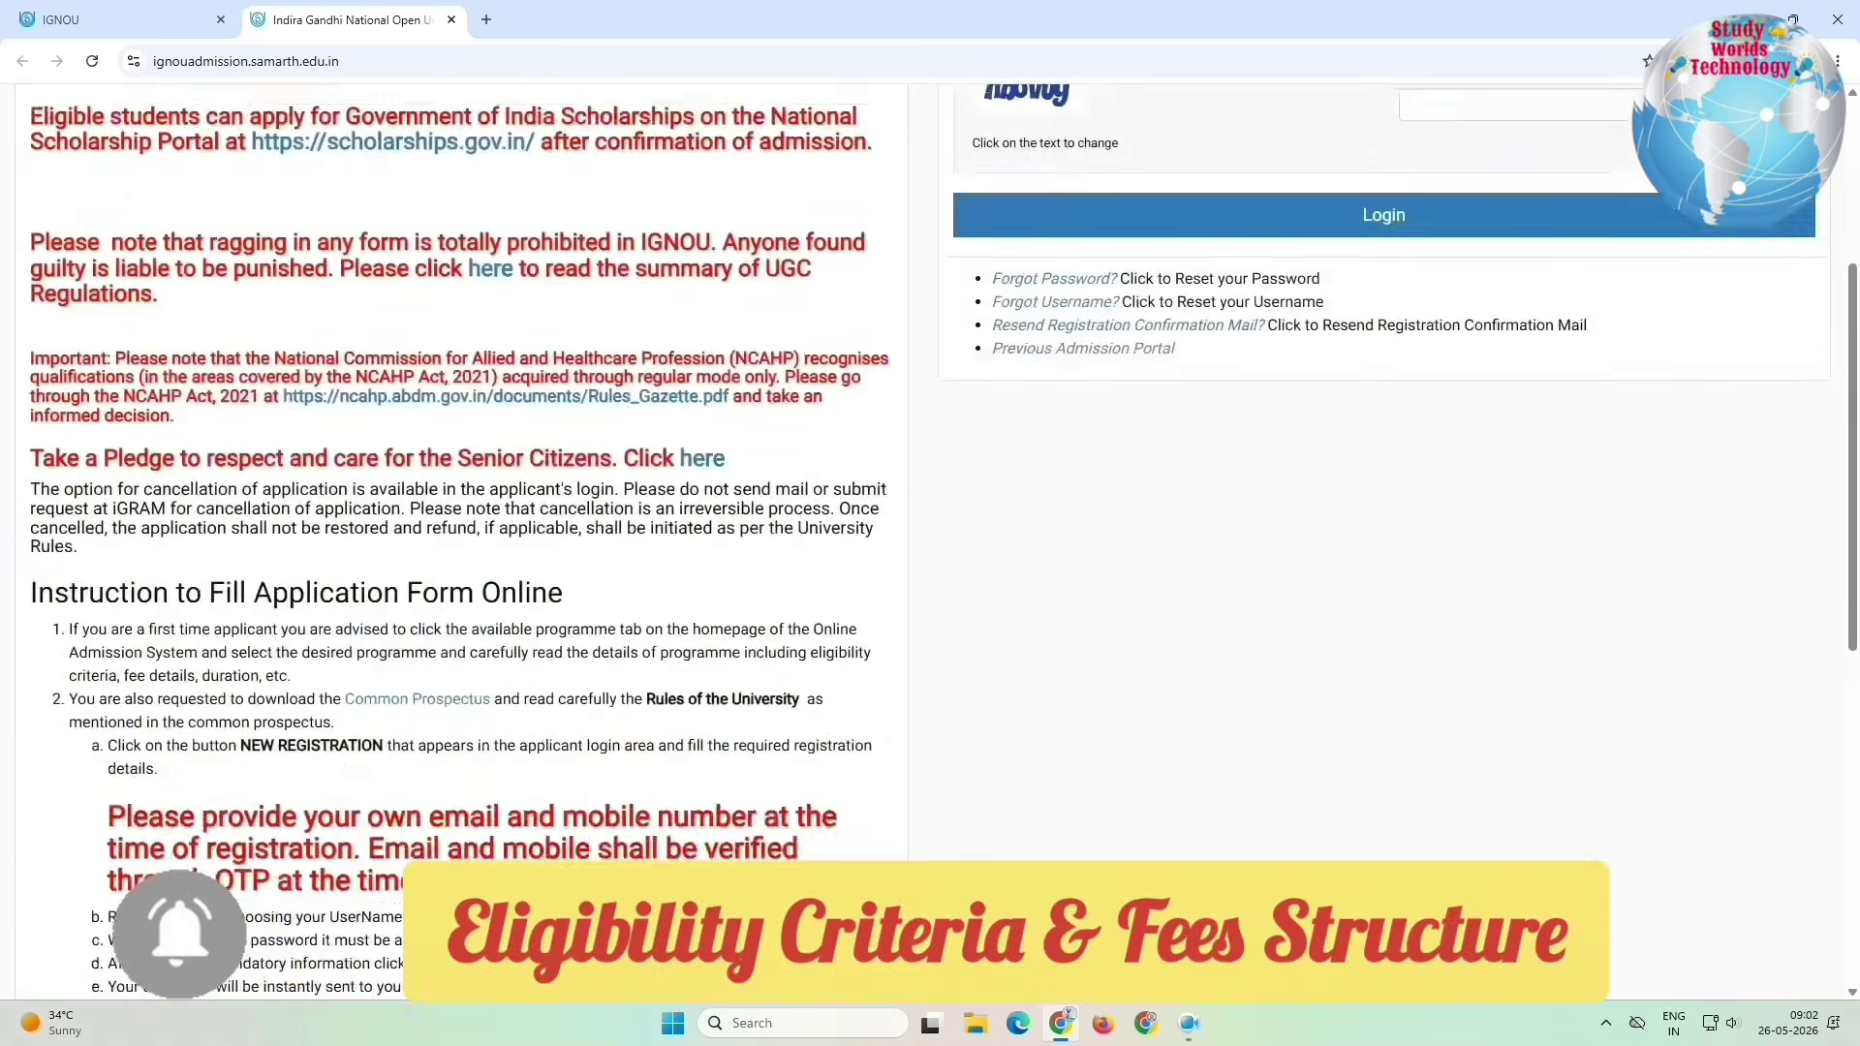
pyautogui.scroll(3, 455, 484)
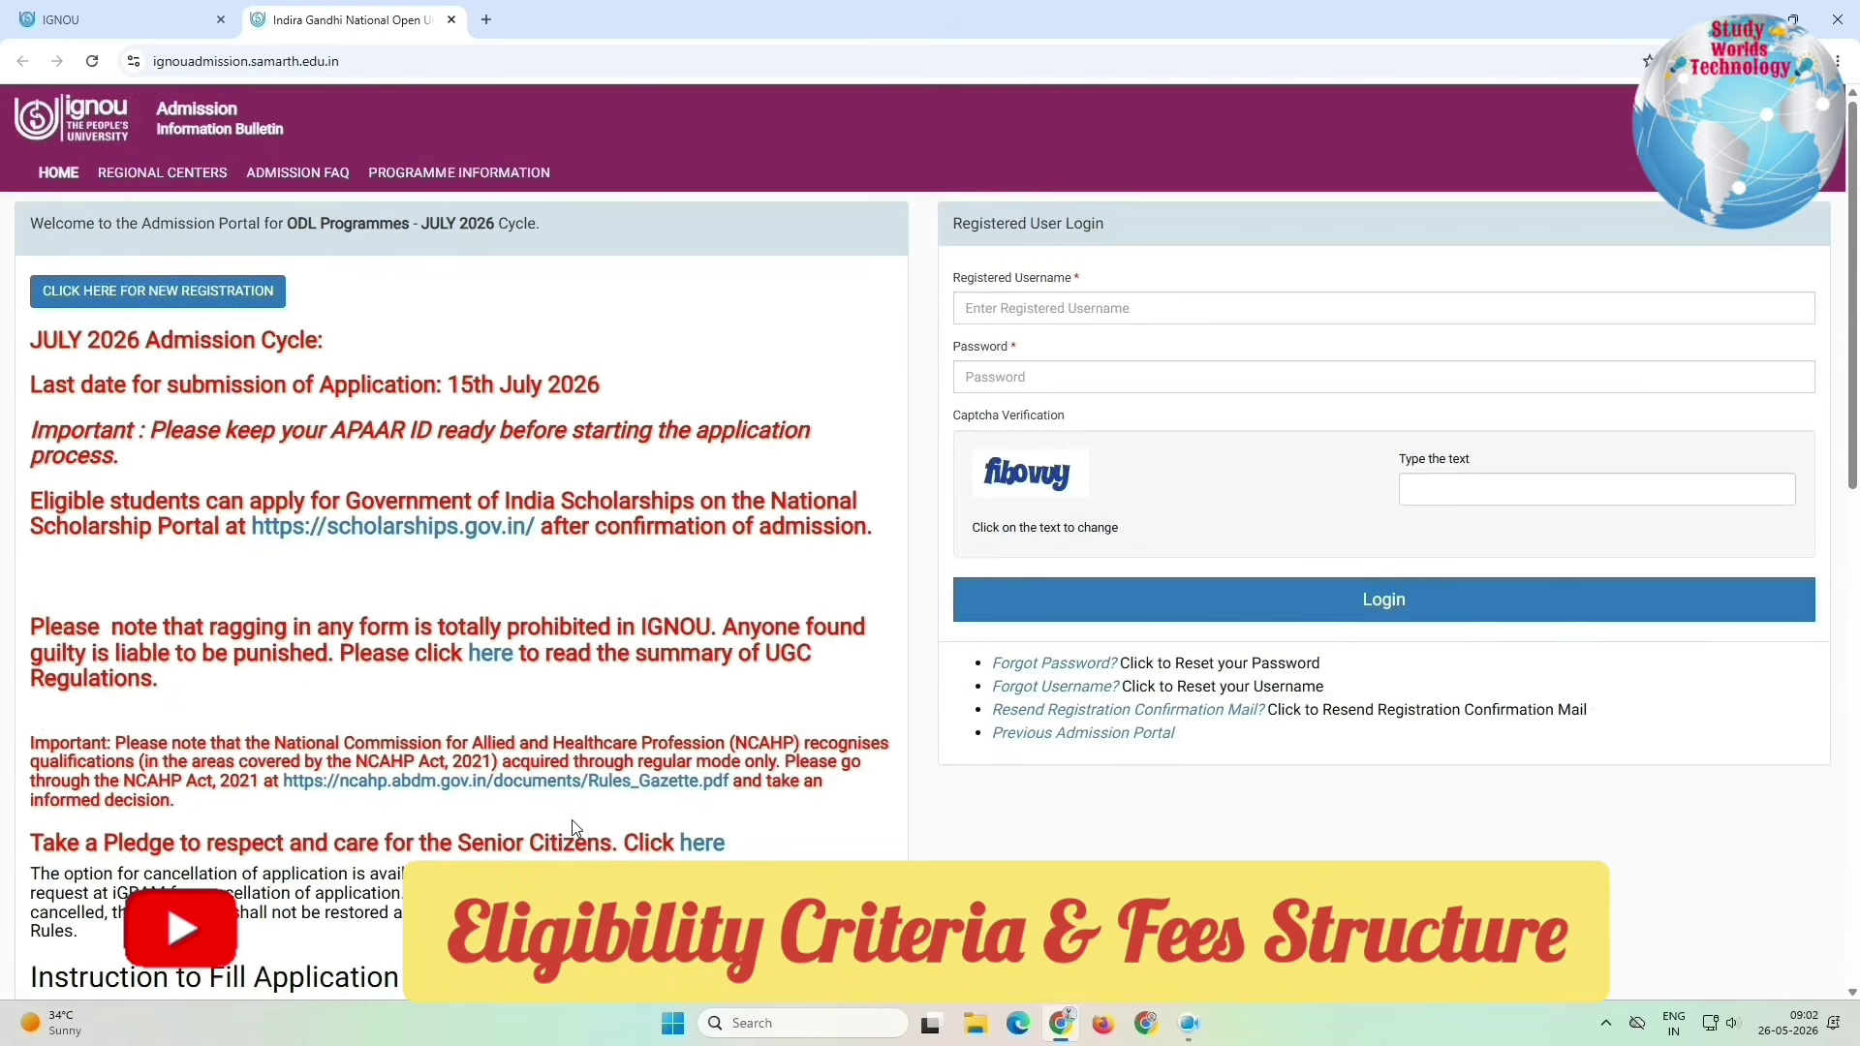
# Step: Filter Programme Information by 'bba' and open the BBA : Bachelor of Business Administration details
pyautogui.click(396, 175)
pyautogui.click(1391, 229)
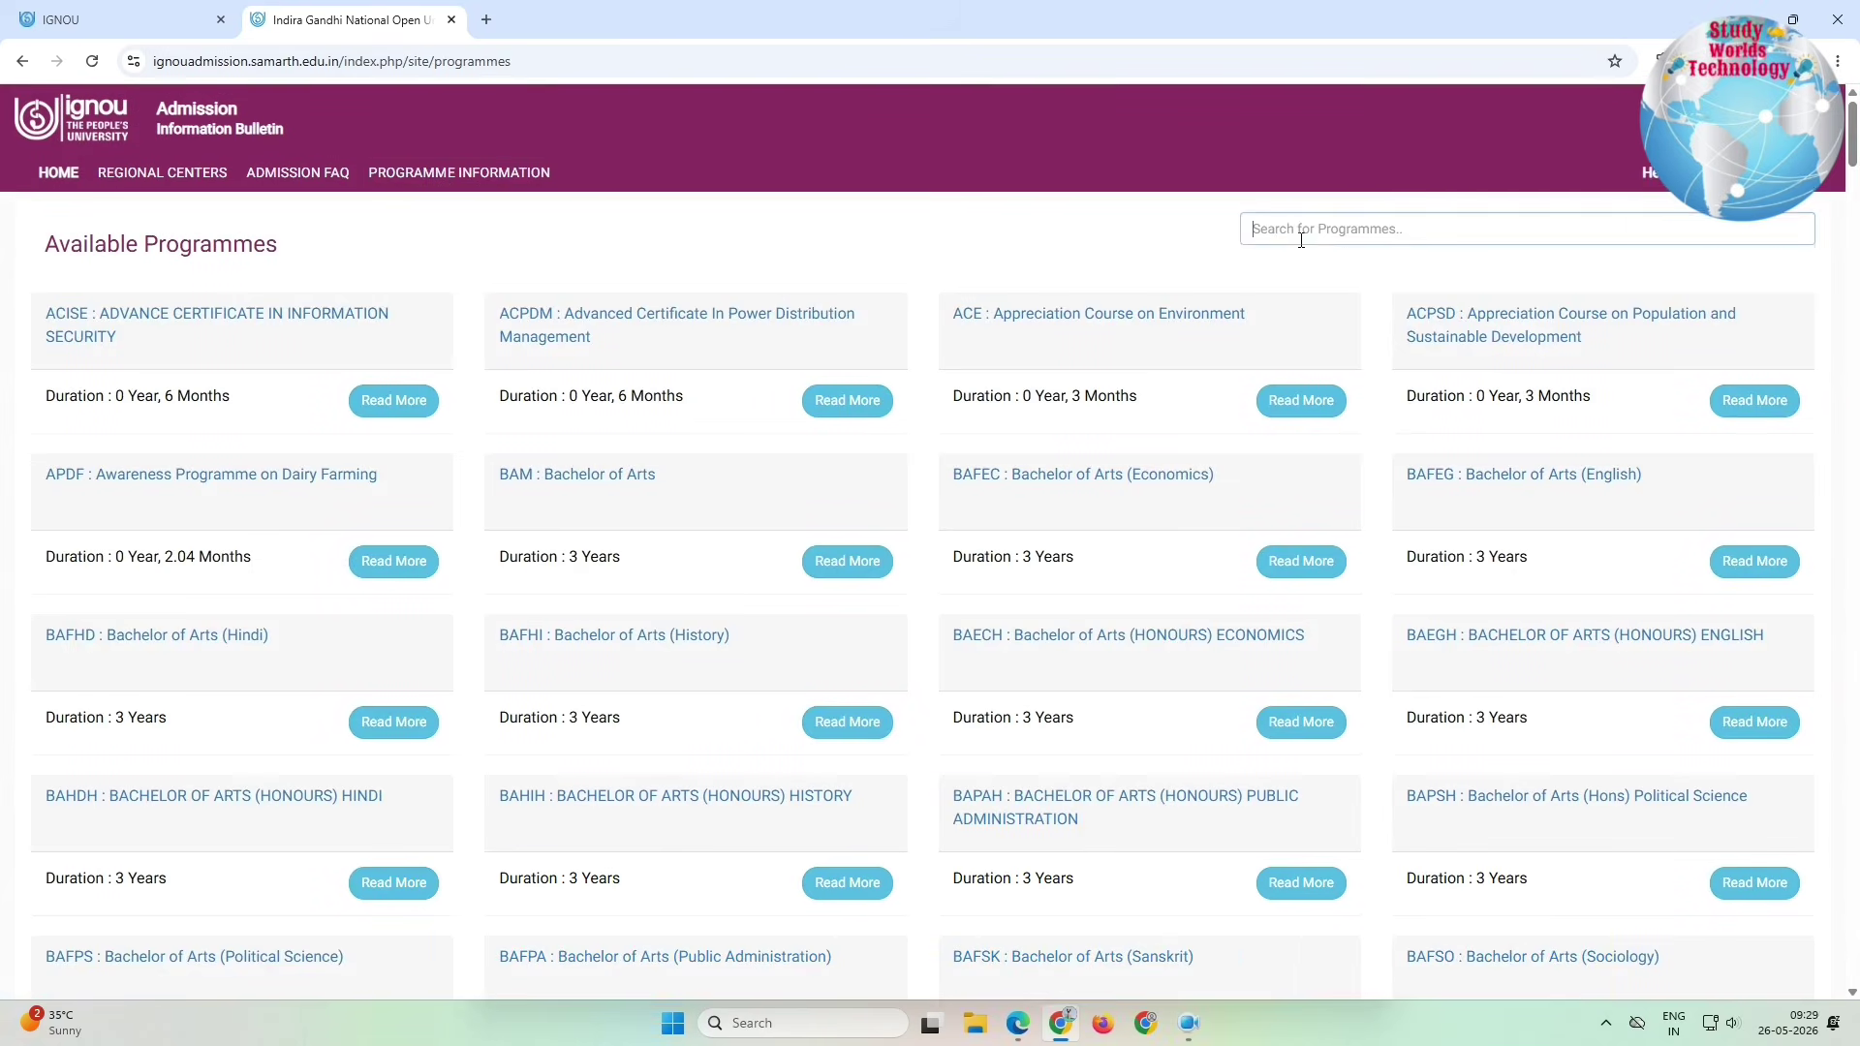
pyautogui.click(1402, 224)
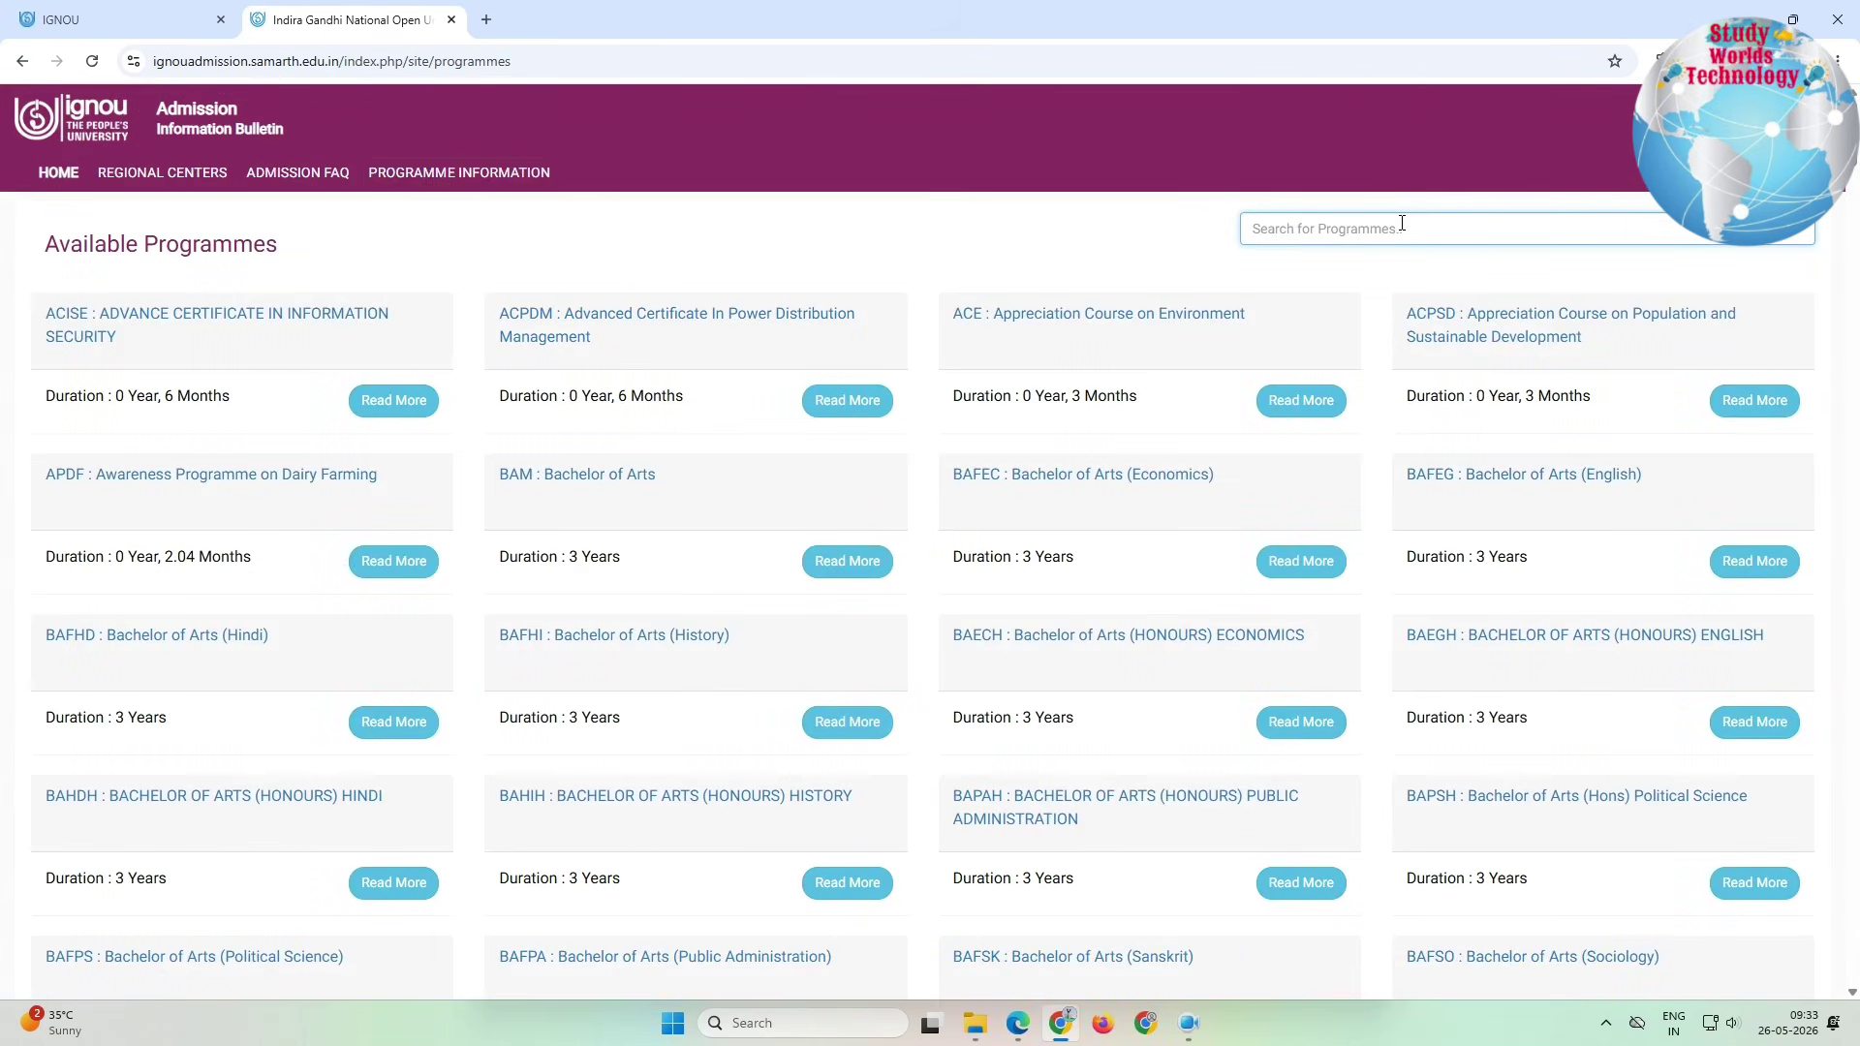
pyautogui.write('bba')
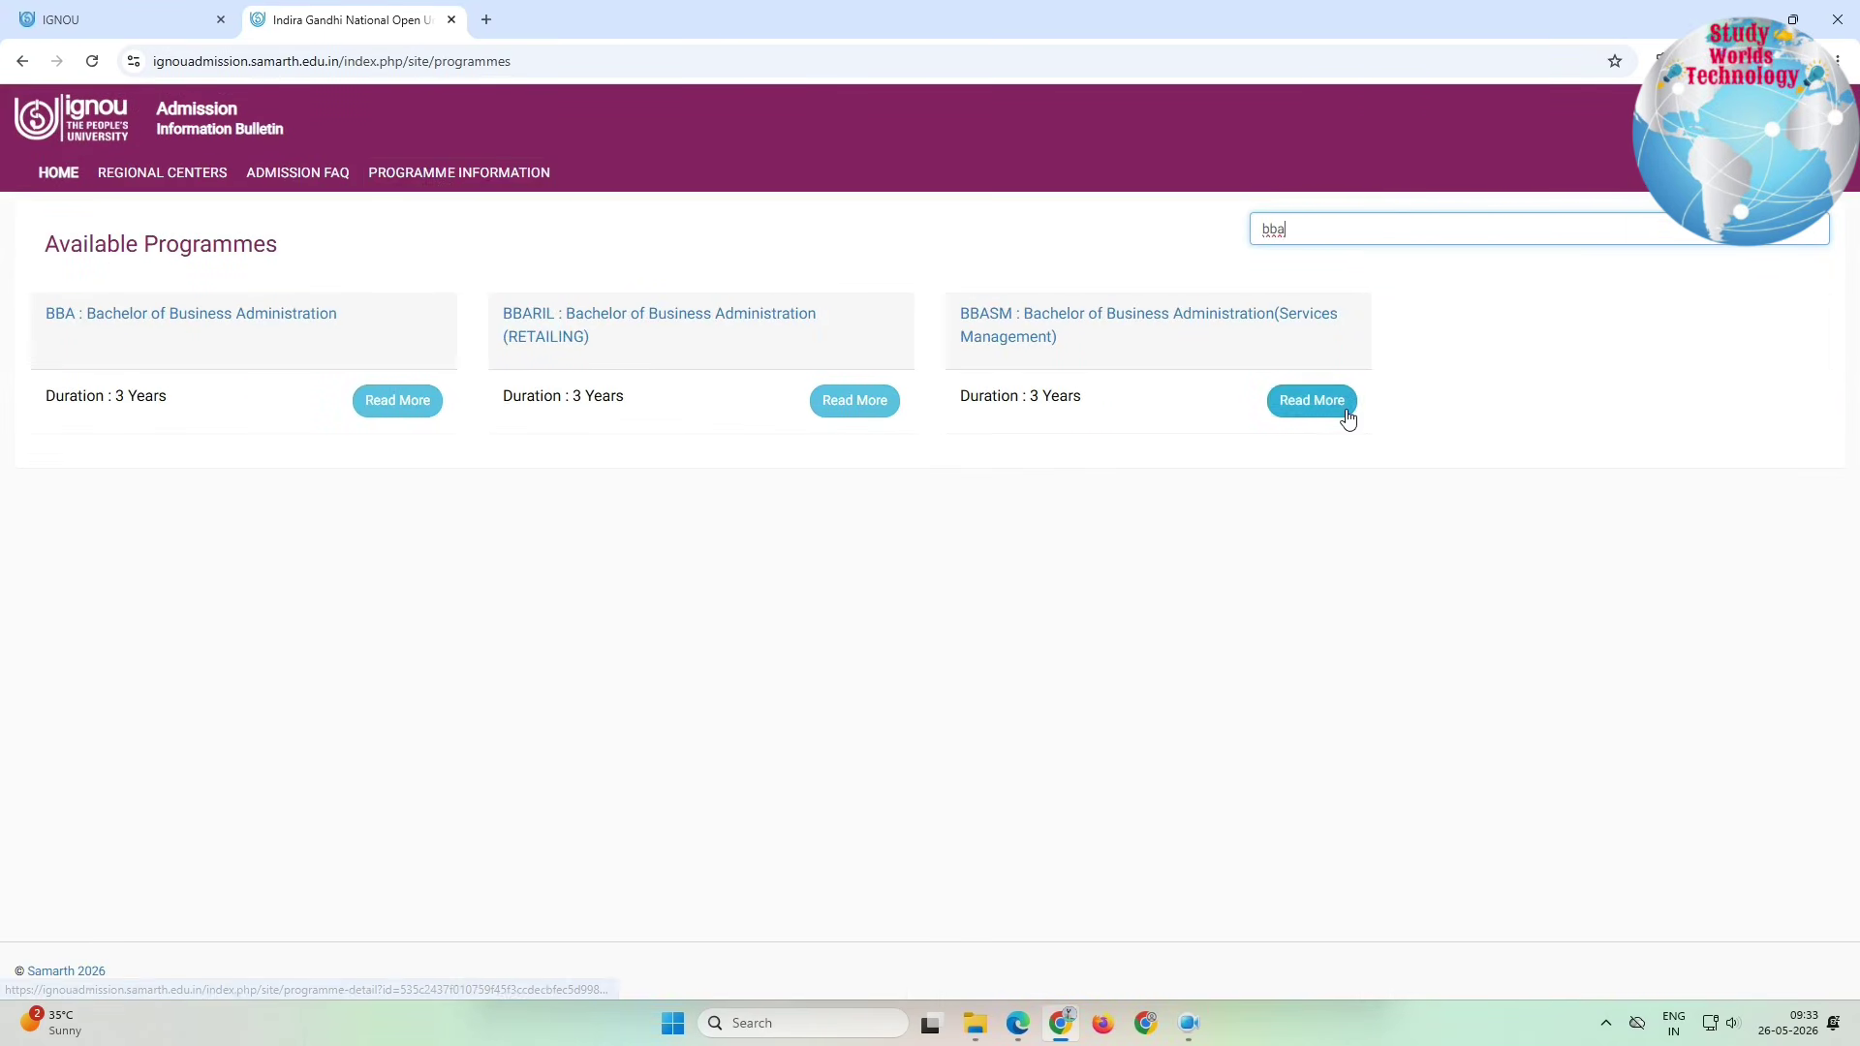
pyautogui.moveTo(93, 314); pyautogui.dragTo(593, 332)
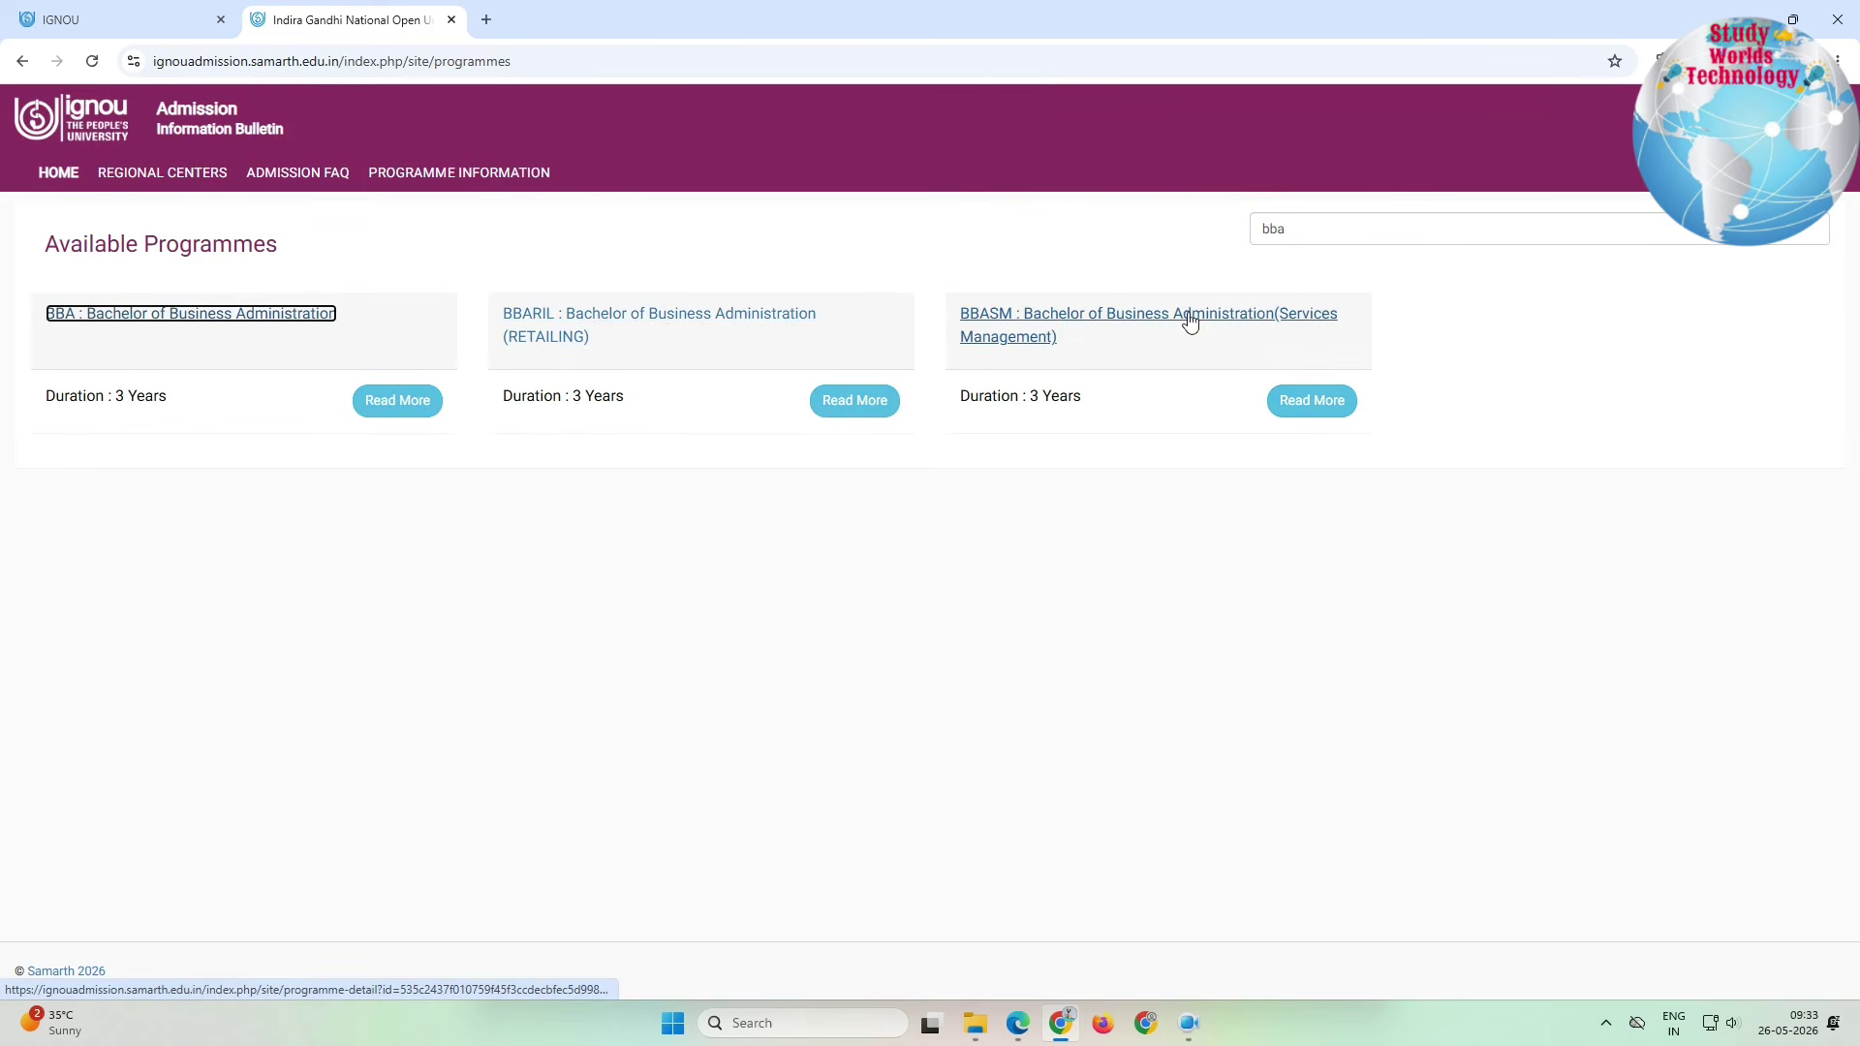
pyautogui.click(393, 401)
pyautogui.moveTo(213, 310); pyautogui.dragTo(397, 790)
# Step: Review the BBA eligibility, fee structure and programme coordinator details
pyautogui.scroll(-1, 383, 760)
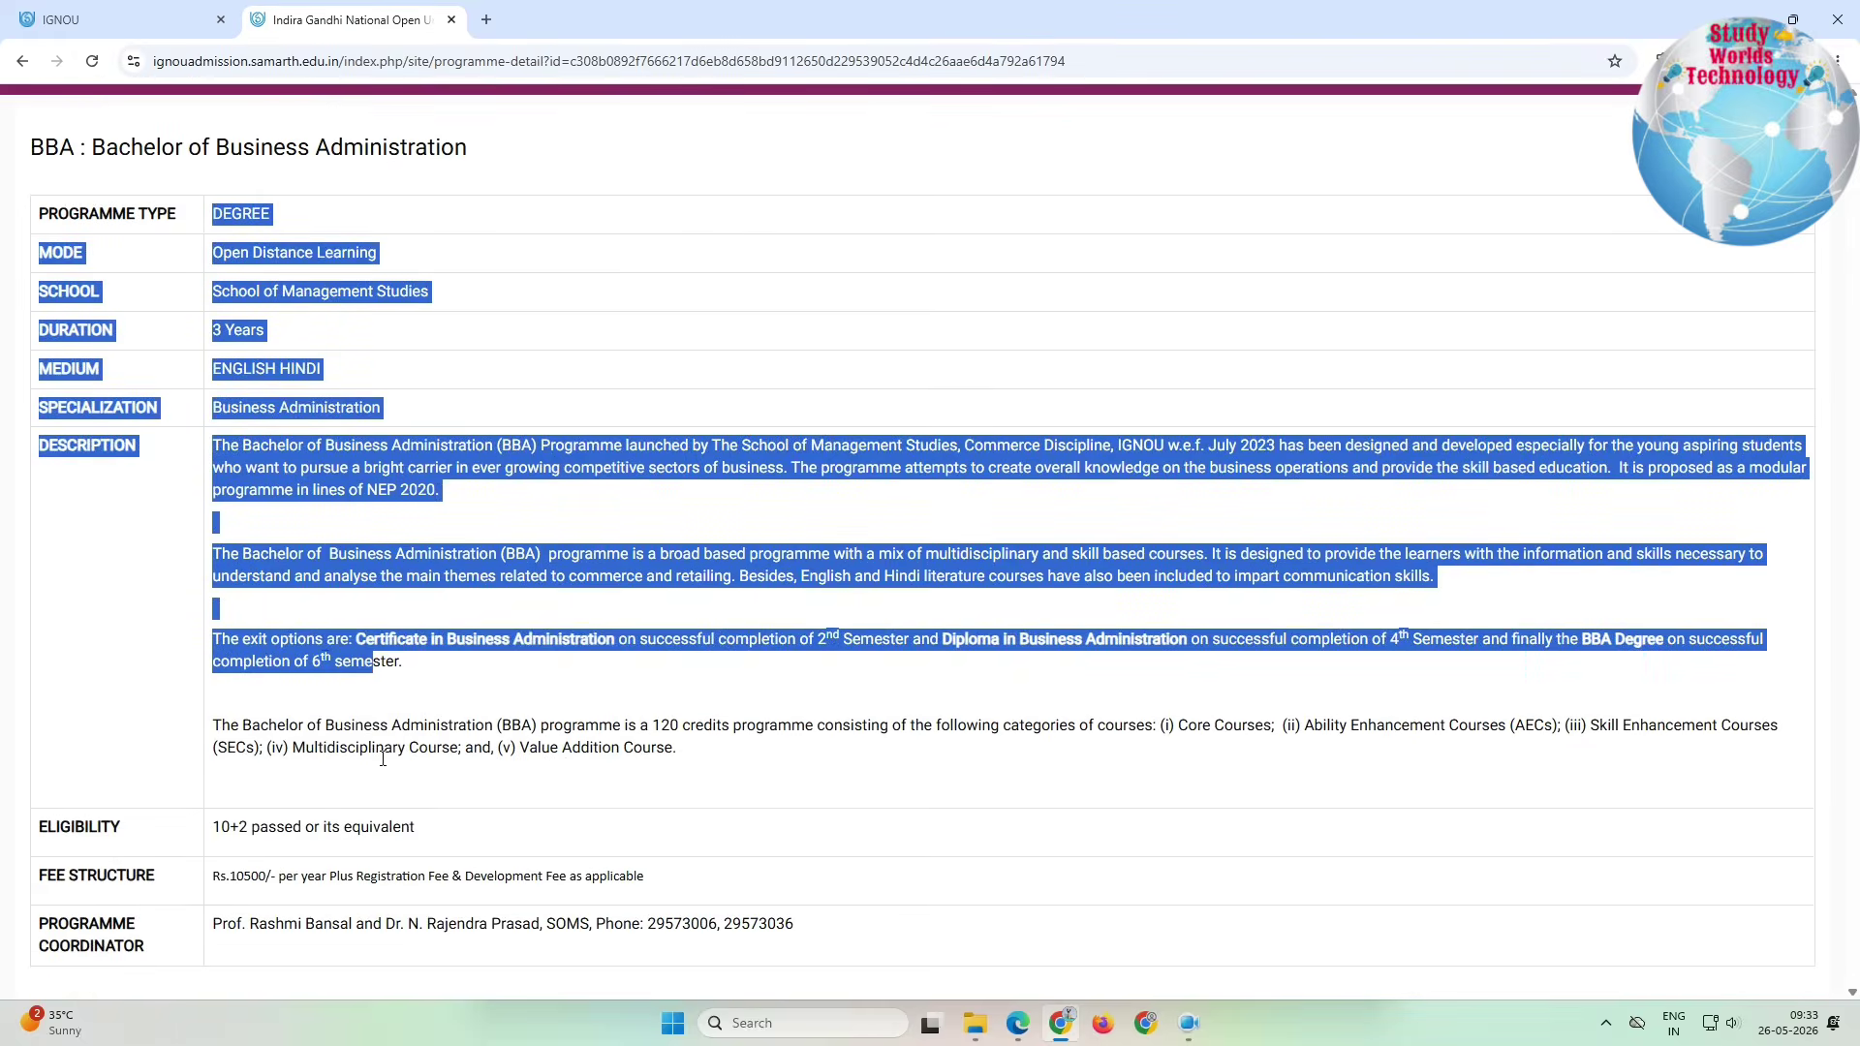
pyautogui.click(311, 670)
pyautogui.scroll(-3, 349, 639)
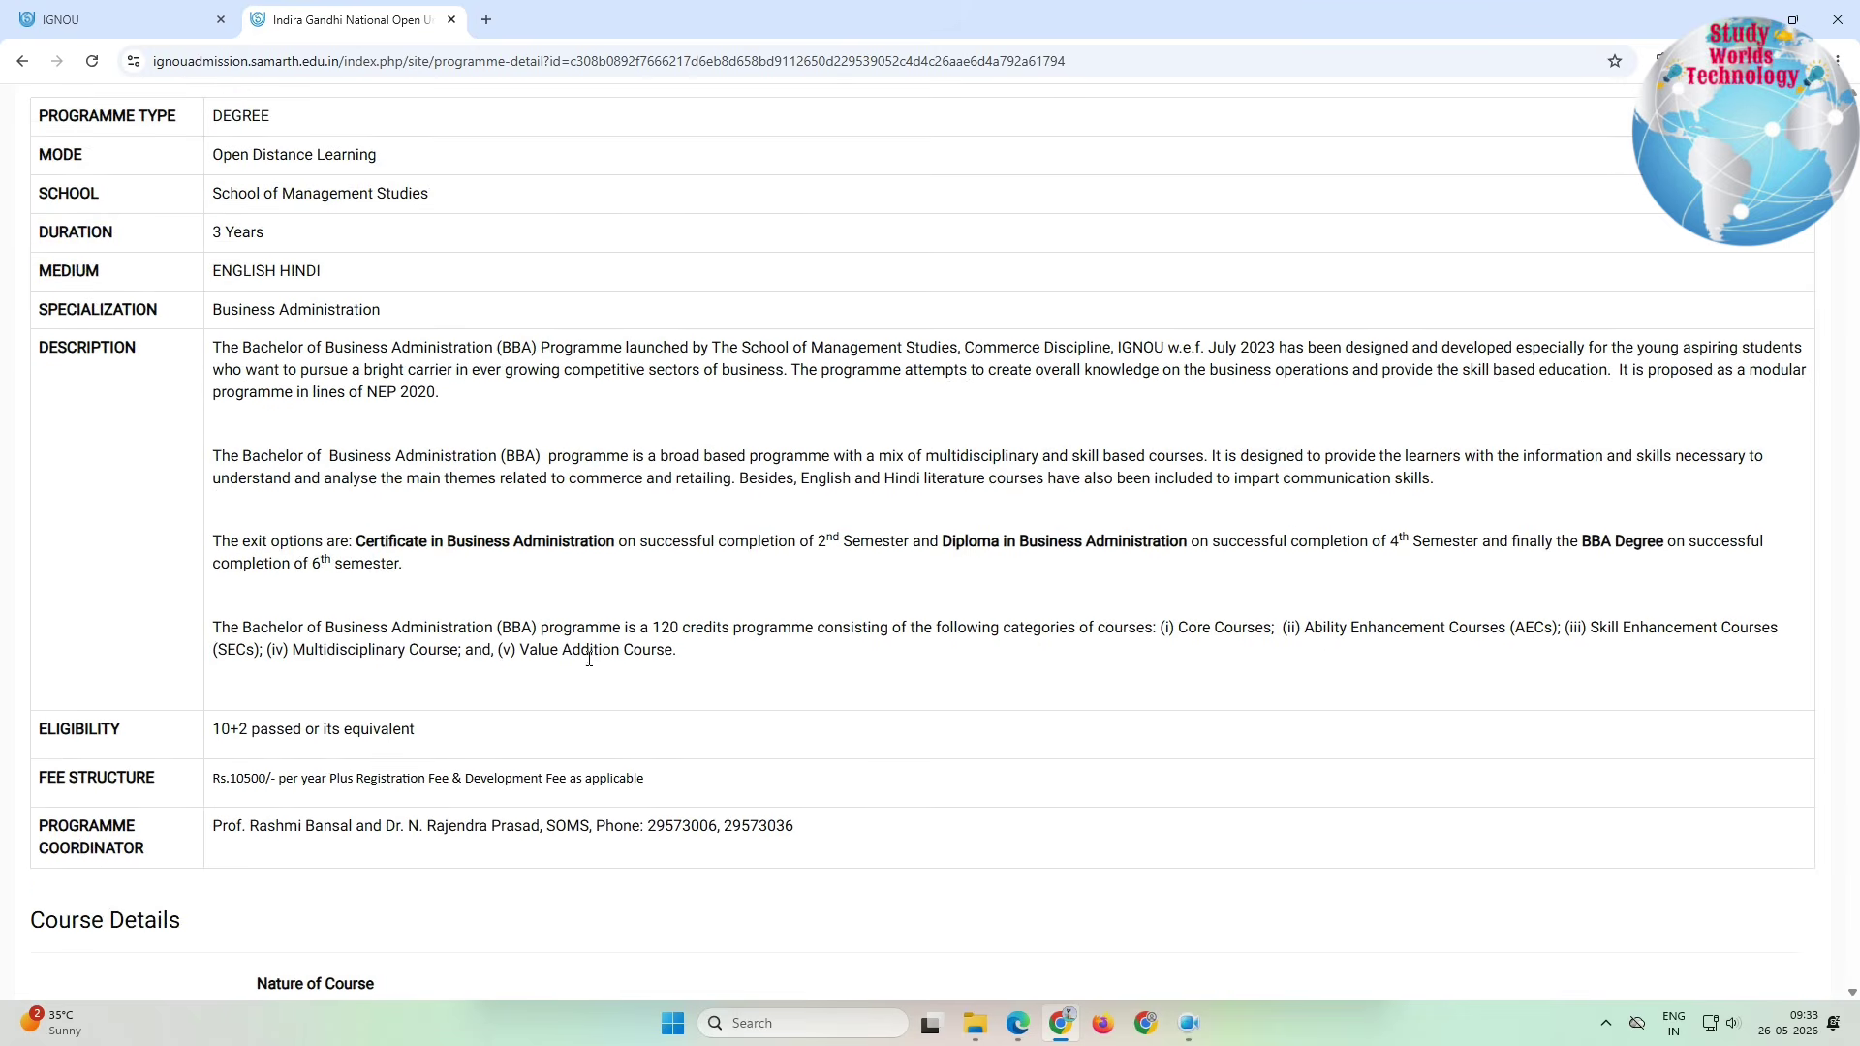
pyautogui.moveTo(135, 555); pyautogui.dragTo(389, 591)
pyautogui.moveTo(213, 587); pyautogui.dragTo(548, 608)
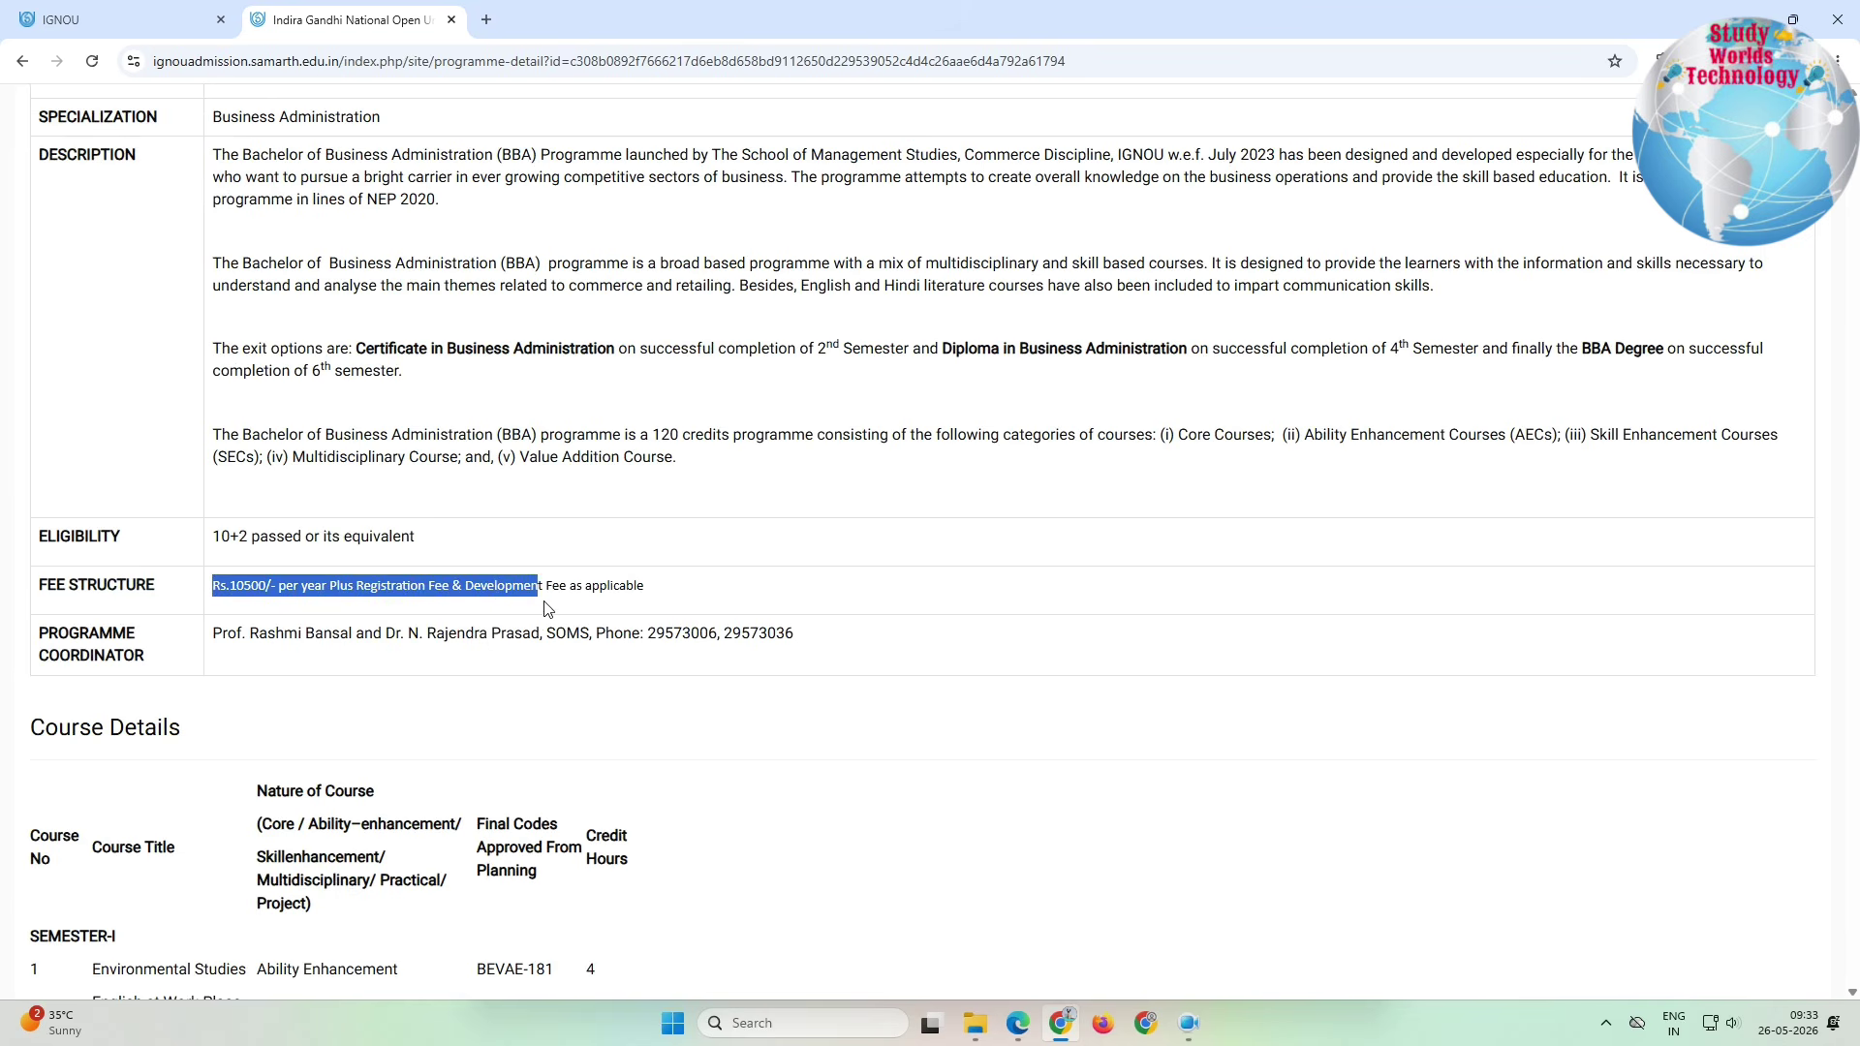
pyautogui.click(648, 611)
pyautogui.moveTo(217, 647); pyautogui.dragTo(654, 660)
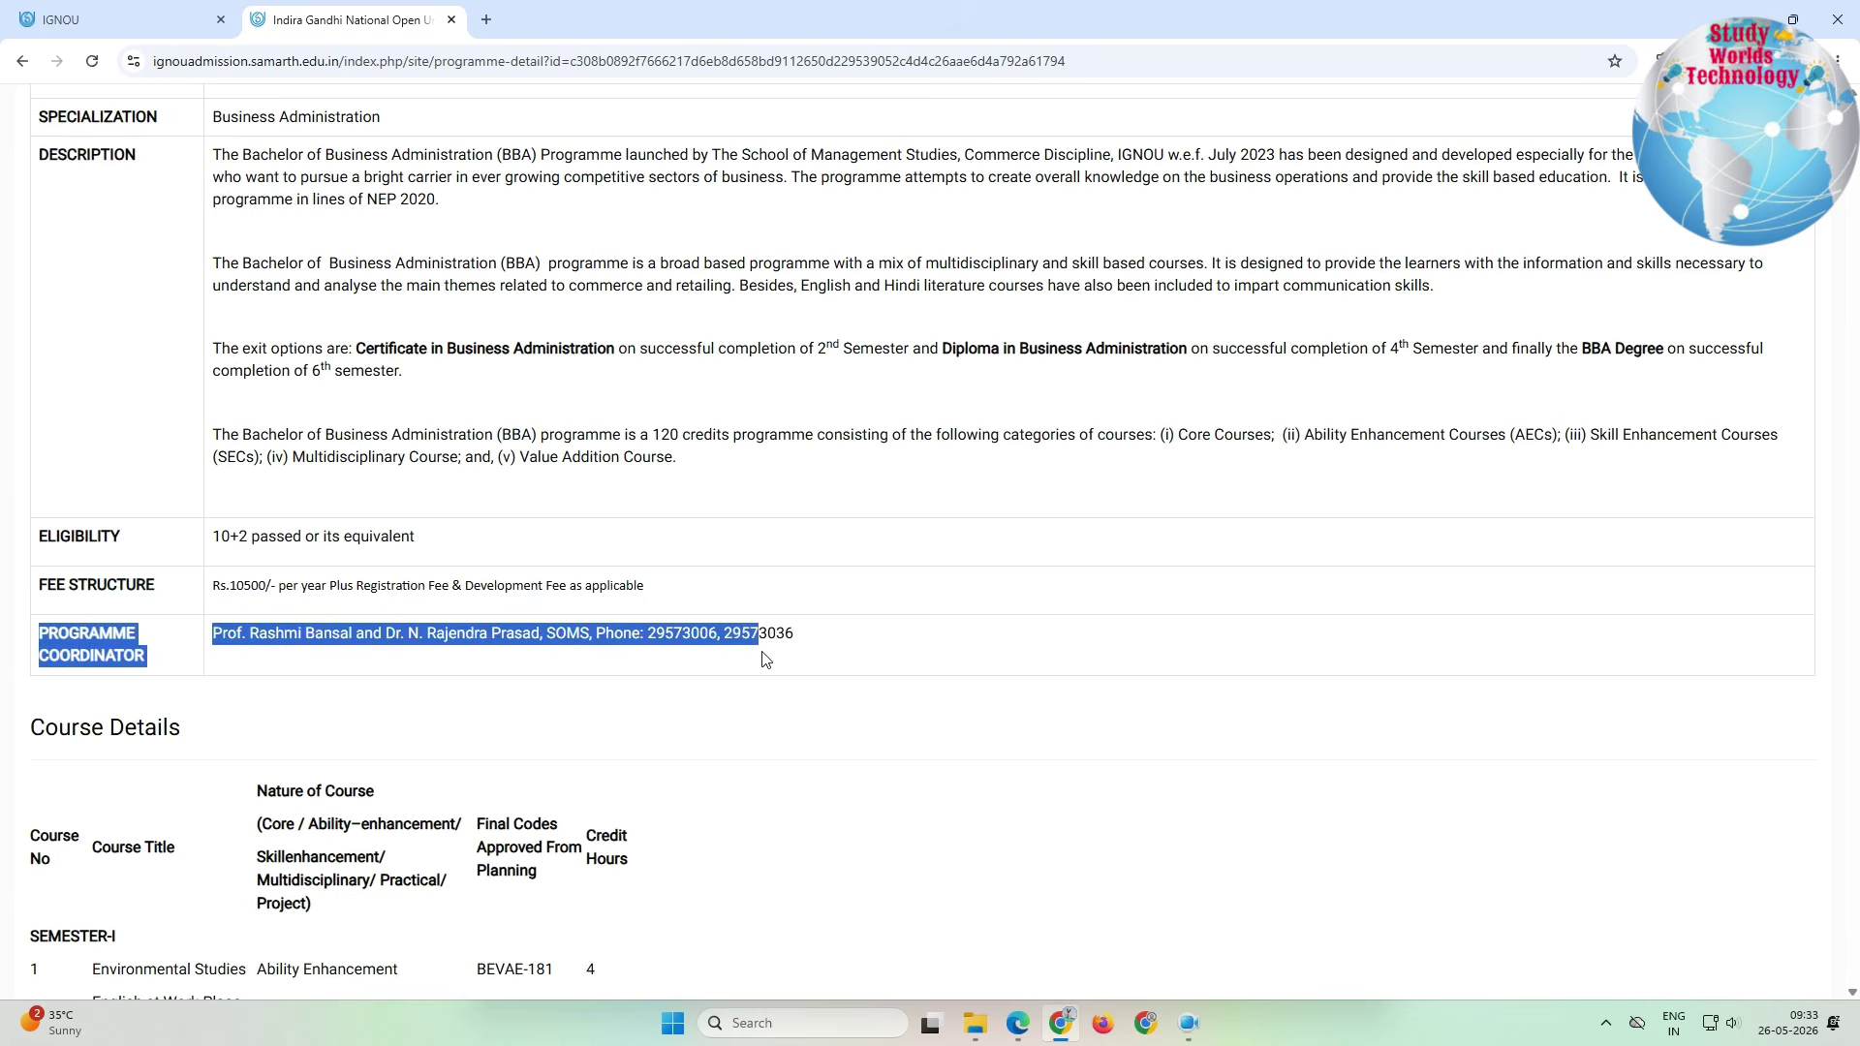
pyautogui.scroll(-3, 762, 656)
pyautogui.moveTo(84, 465); pyautogui.dragTo(362, 641)
# Step: Check the semester course table and Hyderabad study centres, then return to the bba-filtered list
pyautogui.scroll(-1, 361, 641)
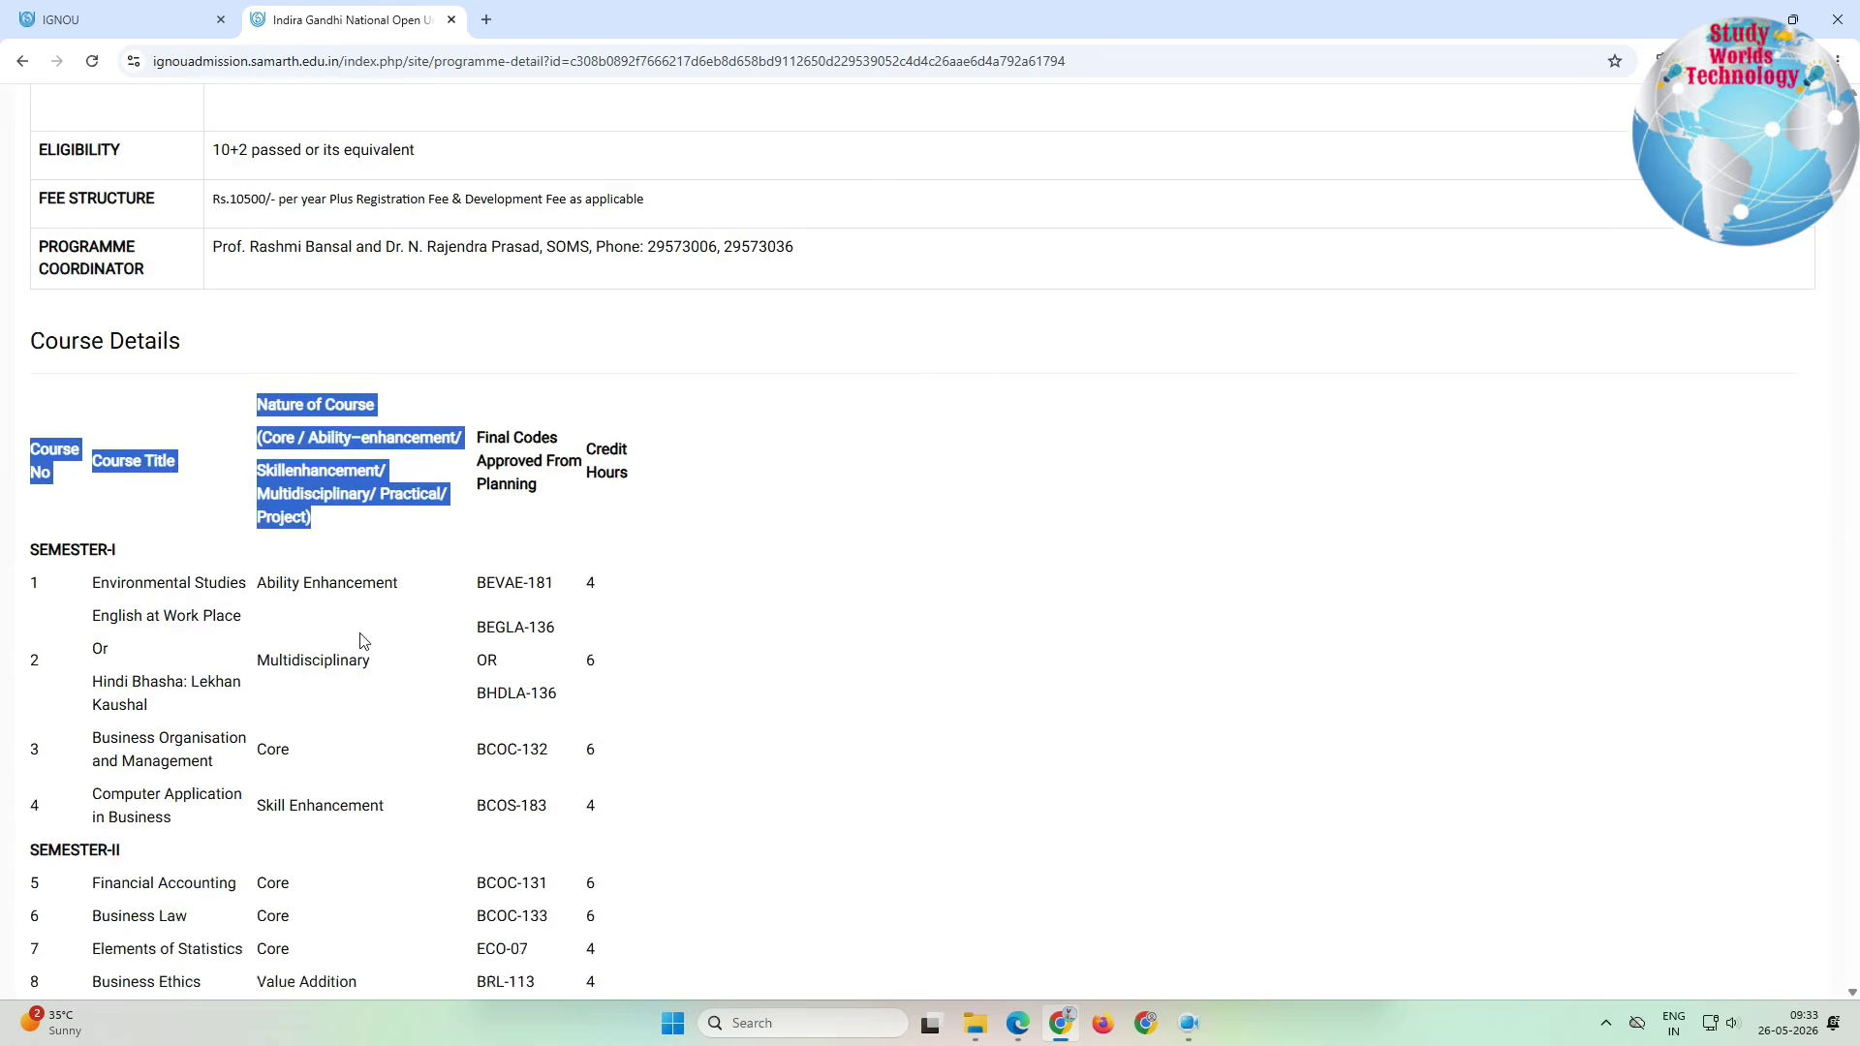
pyautogui.scroll(-12, 361, 642)
pyautogui.scroll(1, 627, 908)
pyautogui.scroll(-2, 620, 918)
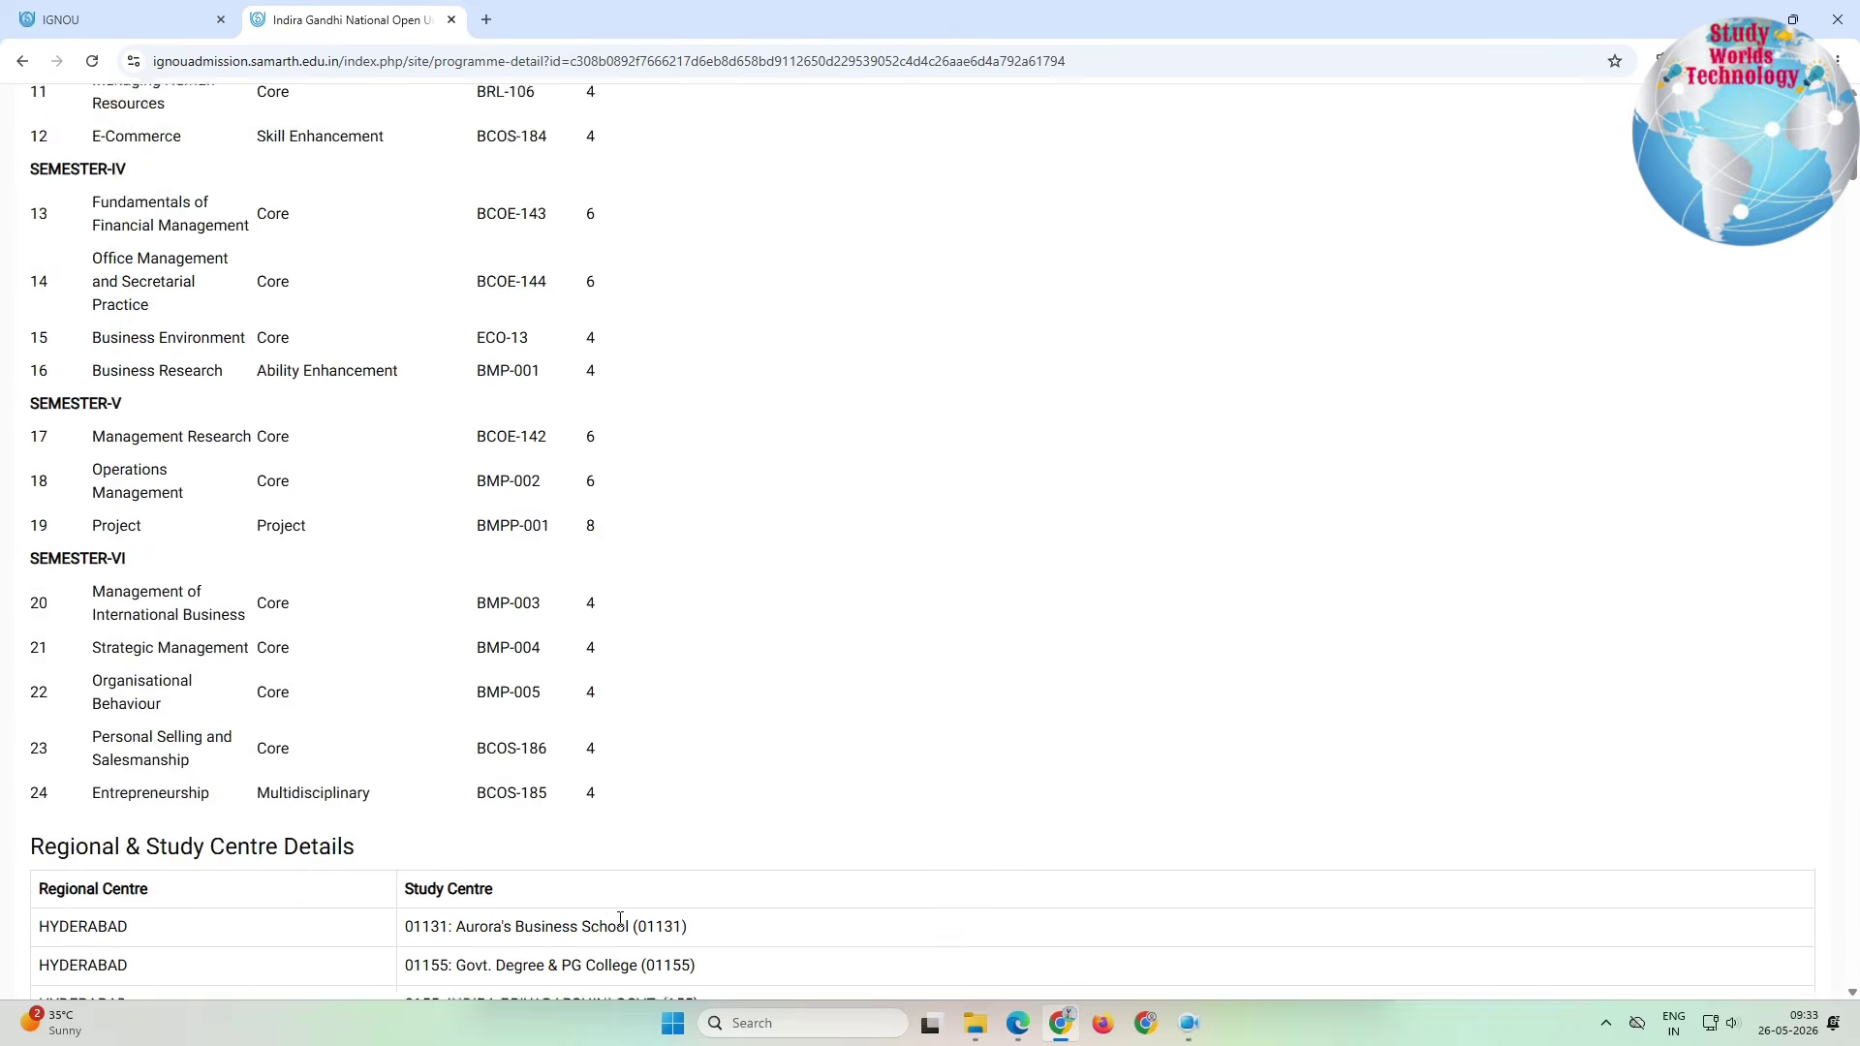
pyautogui.scroll(-1, 620, 919)
pyautogui.moveTo(611, 738); pyautogui.dragTo(145, 231)
pyautogui.click(146, 684)
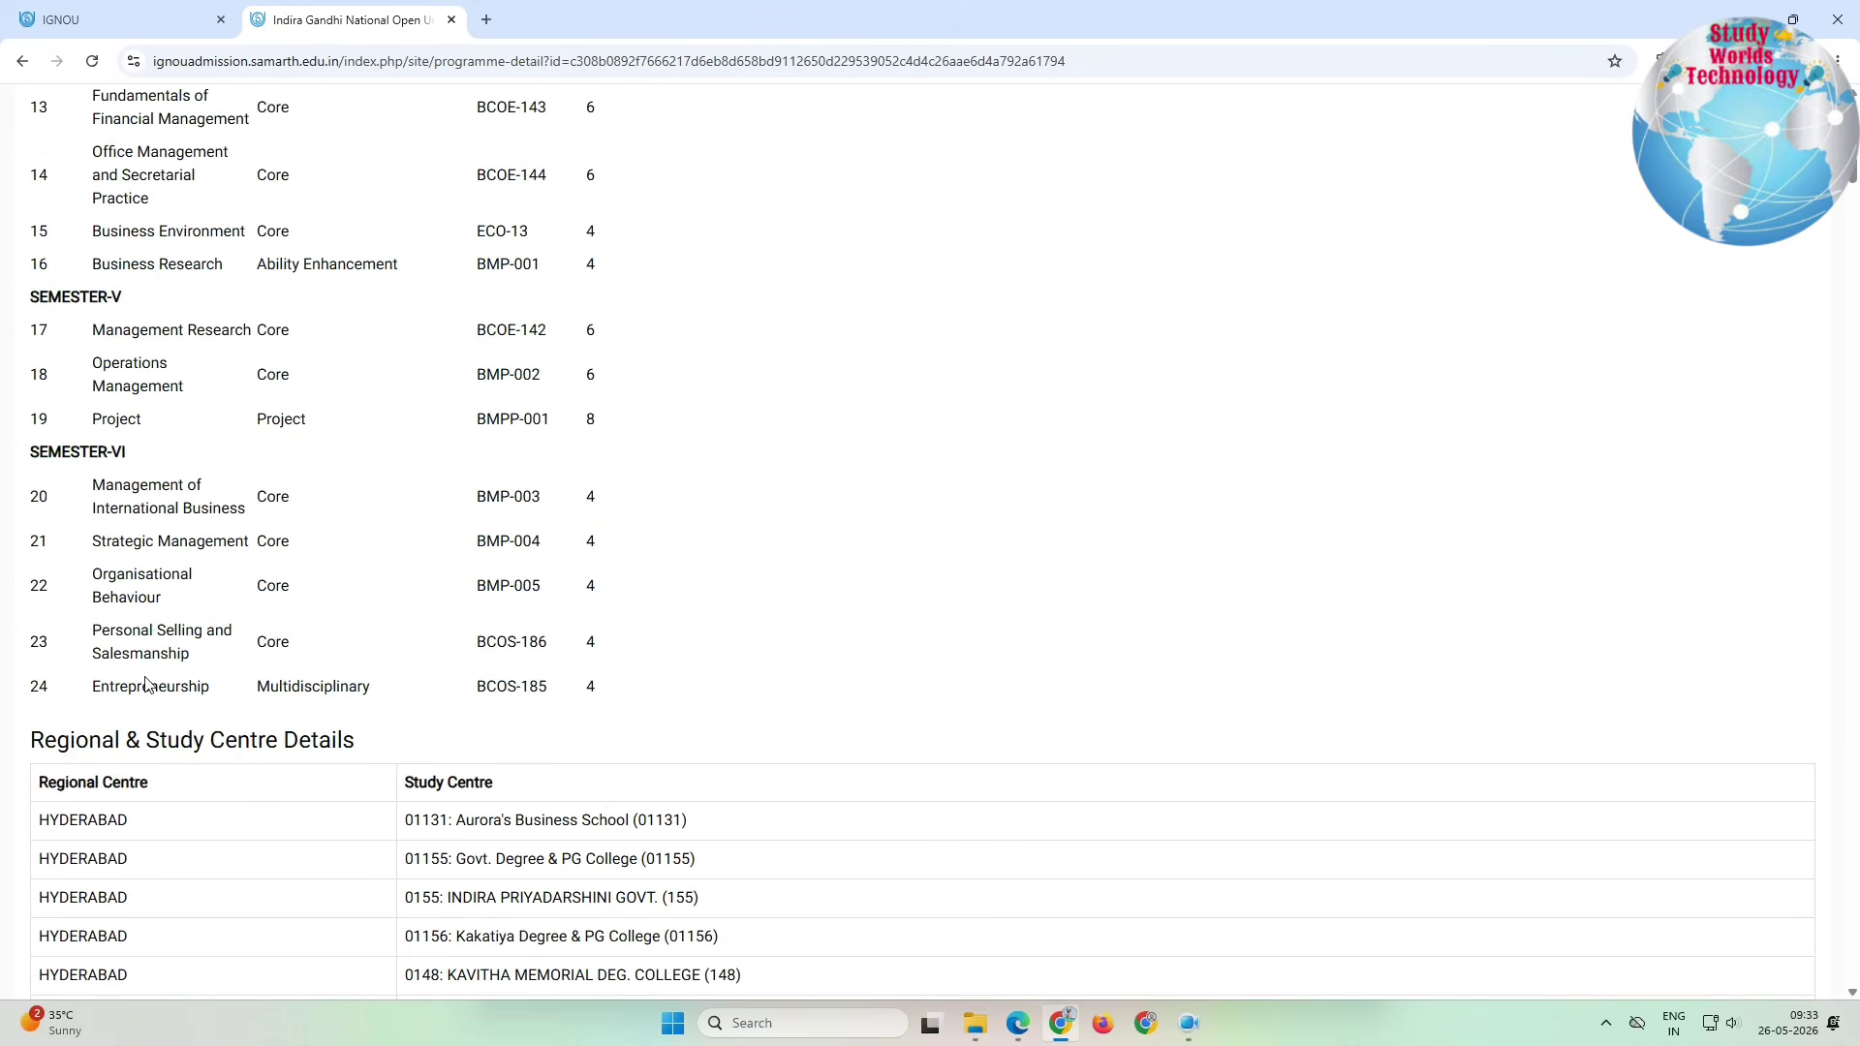
pyautogui.moveTo(89, 740); pyautogui.dragTo(513, 940)
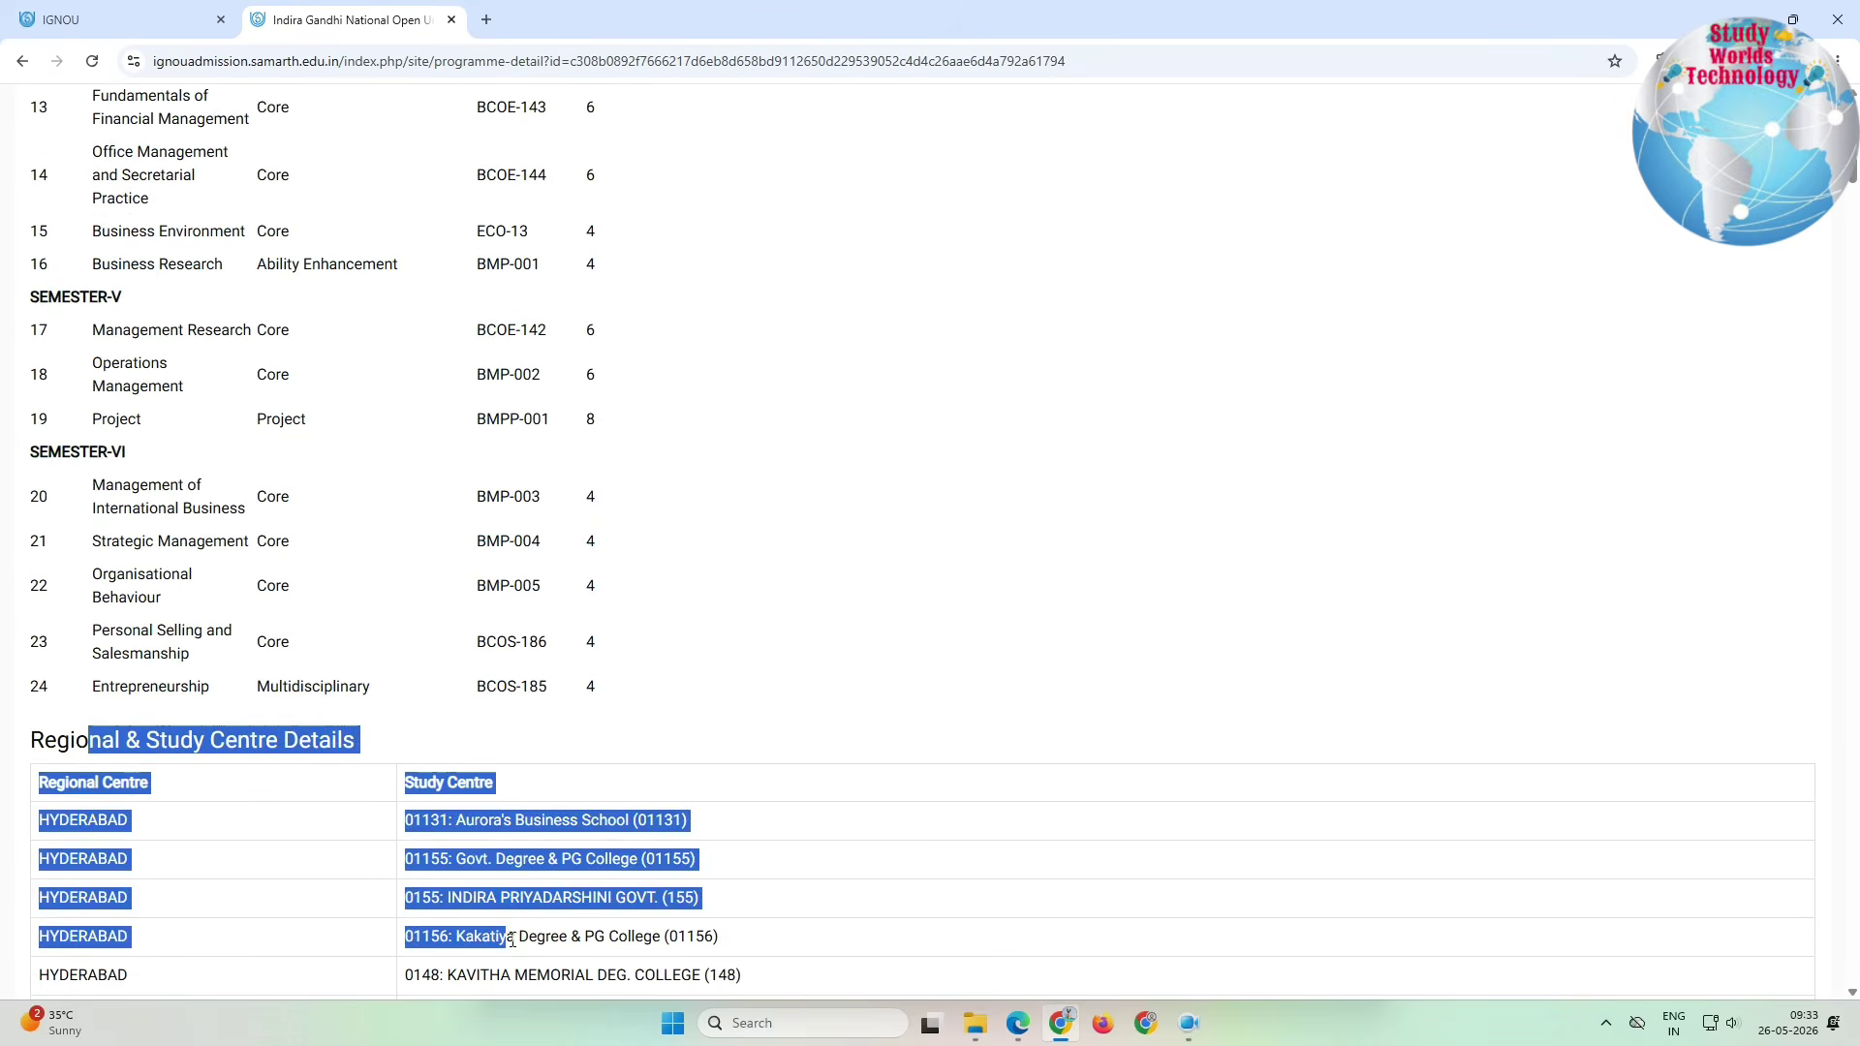
pyautogui.click(24, 66)
pyautogui.click(1316, 222)
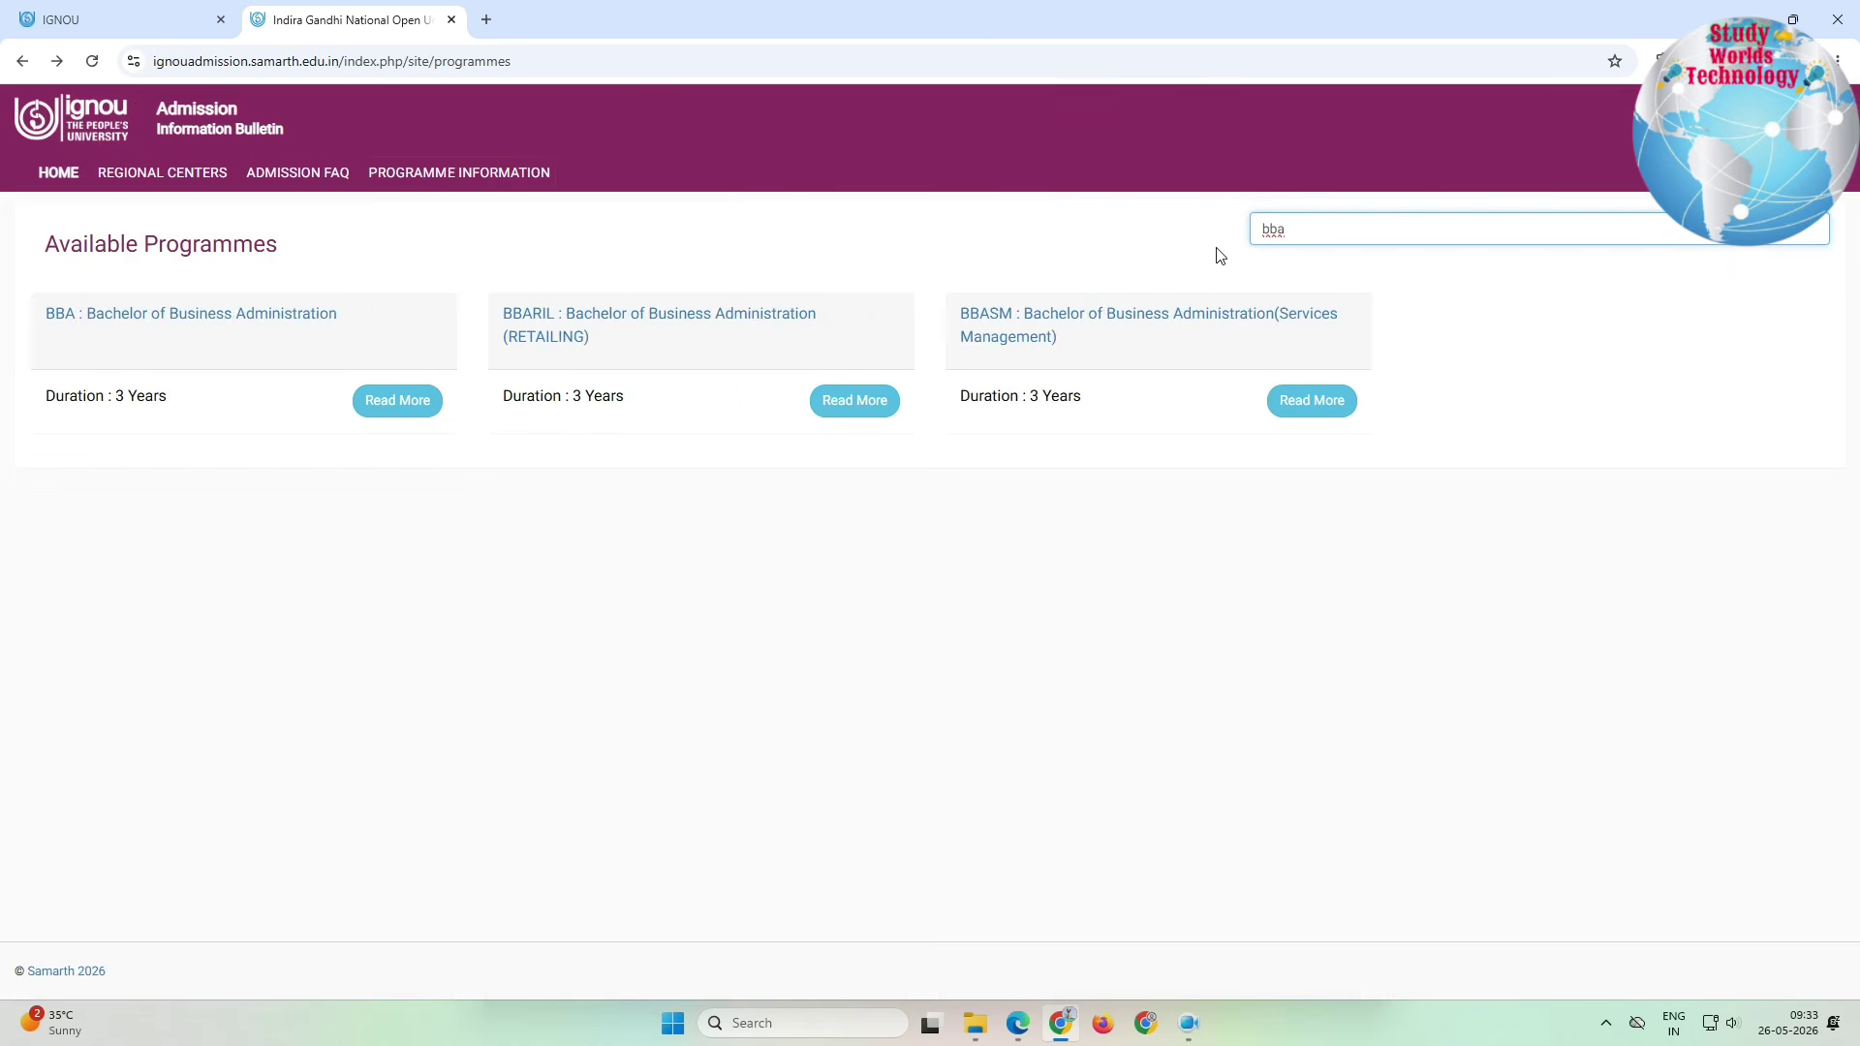
# Step: Open BBARIL (BBA in Retailing) and review its type, eligibility, fees, coordinator and regional centres
pyautogui.click(879, 407)
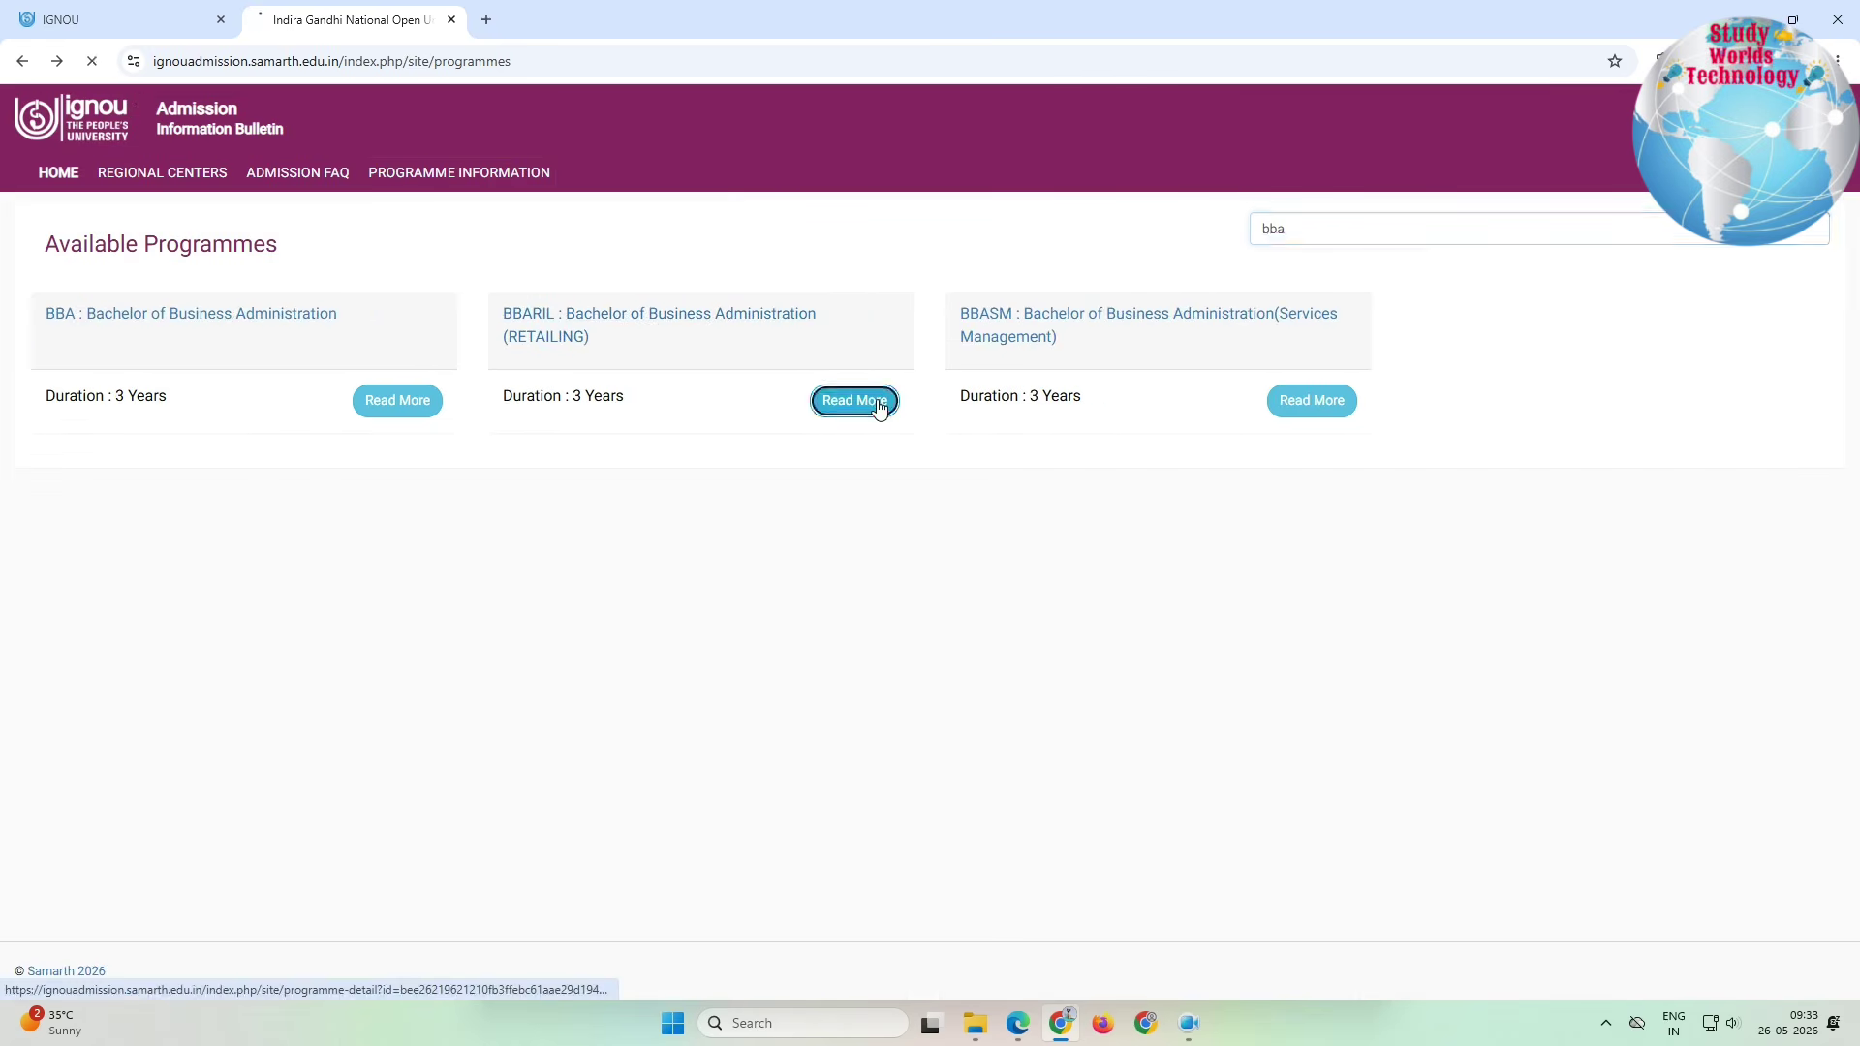
pyautogui.moveTo(214, 317); pyautogui.dragTo(263, 616)
pyautogui.scroll(-3, 263, 616)
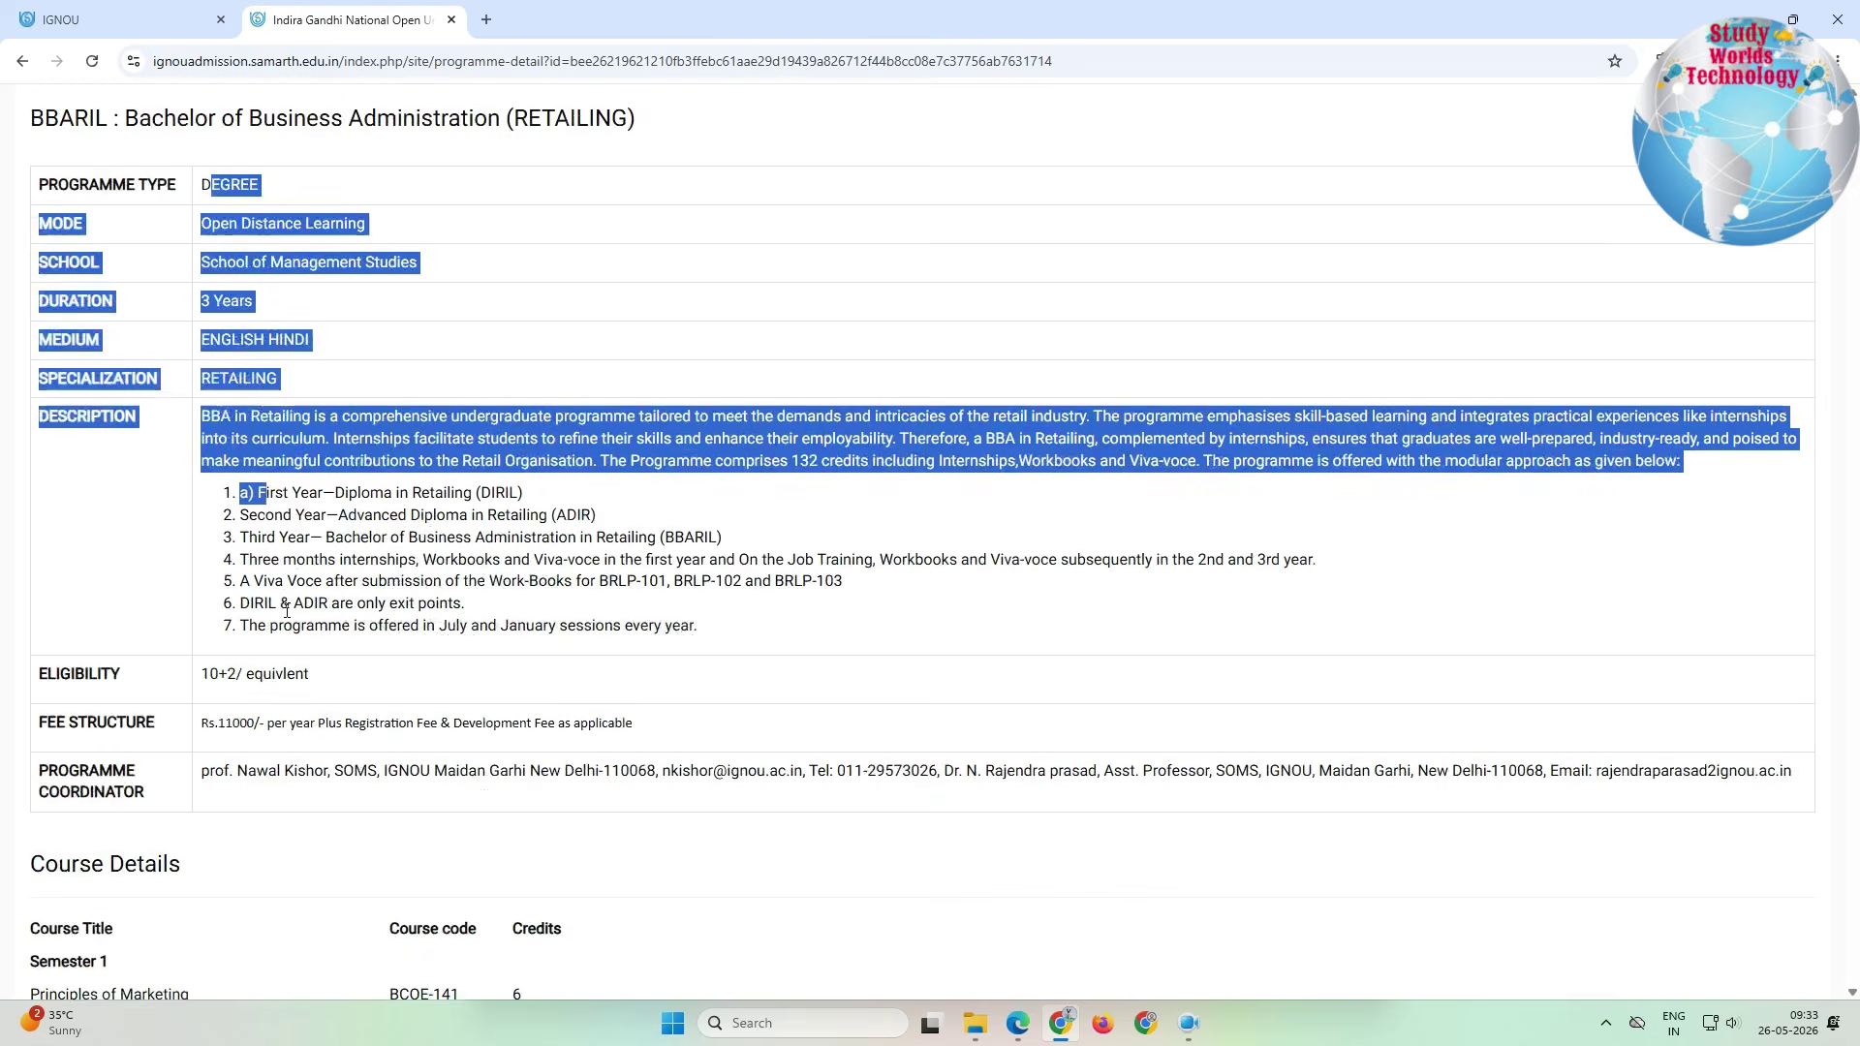
pyautogui.moveTo(197, 511); pyautogui.dragTo(369, 518)
pyautogui.moveTo(106, 559); pyautogui.dragTo(647, 575)
pyautogui.moveTo(298, 606); pyautogui.dragTo(527, 896)
pyautogui.scroll(-3, 601, 601)
pyautogui.scroll(-6, 527, 896)
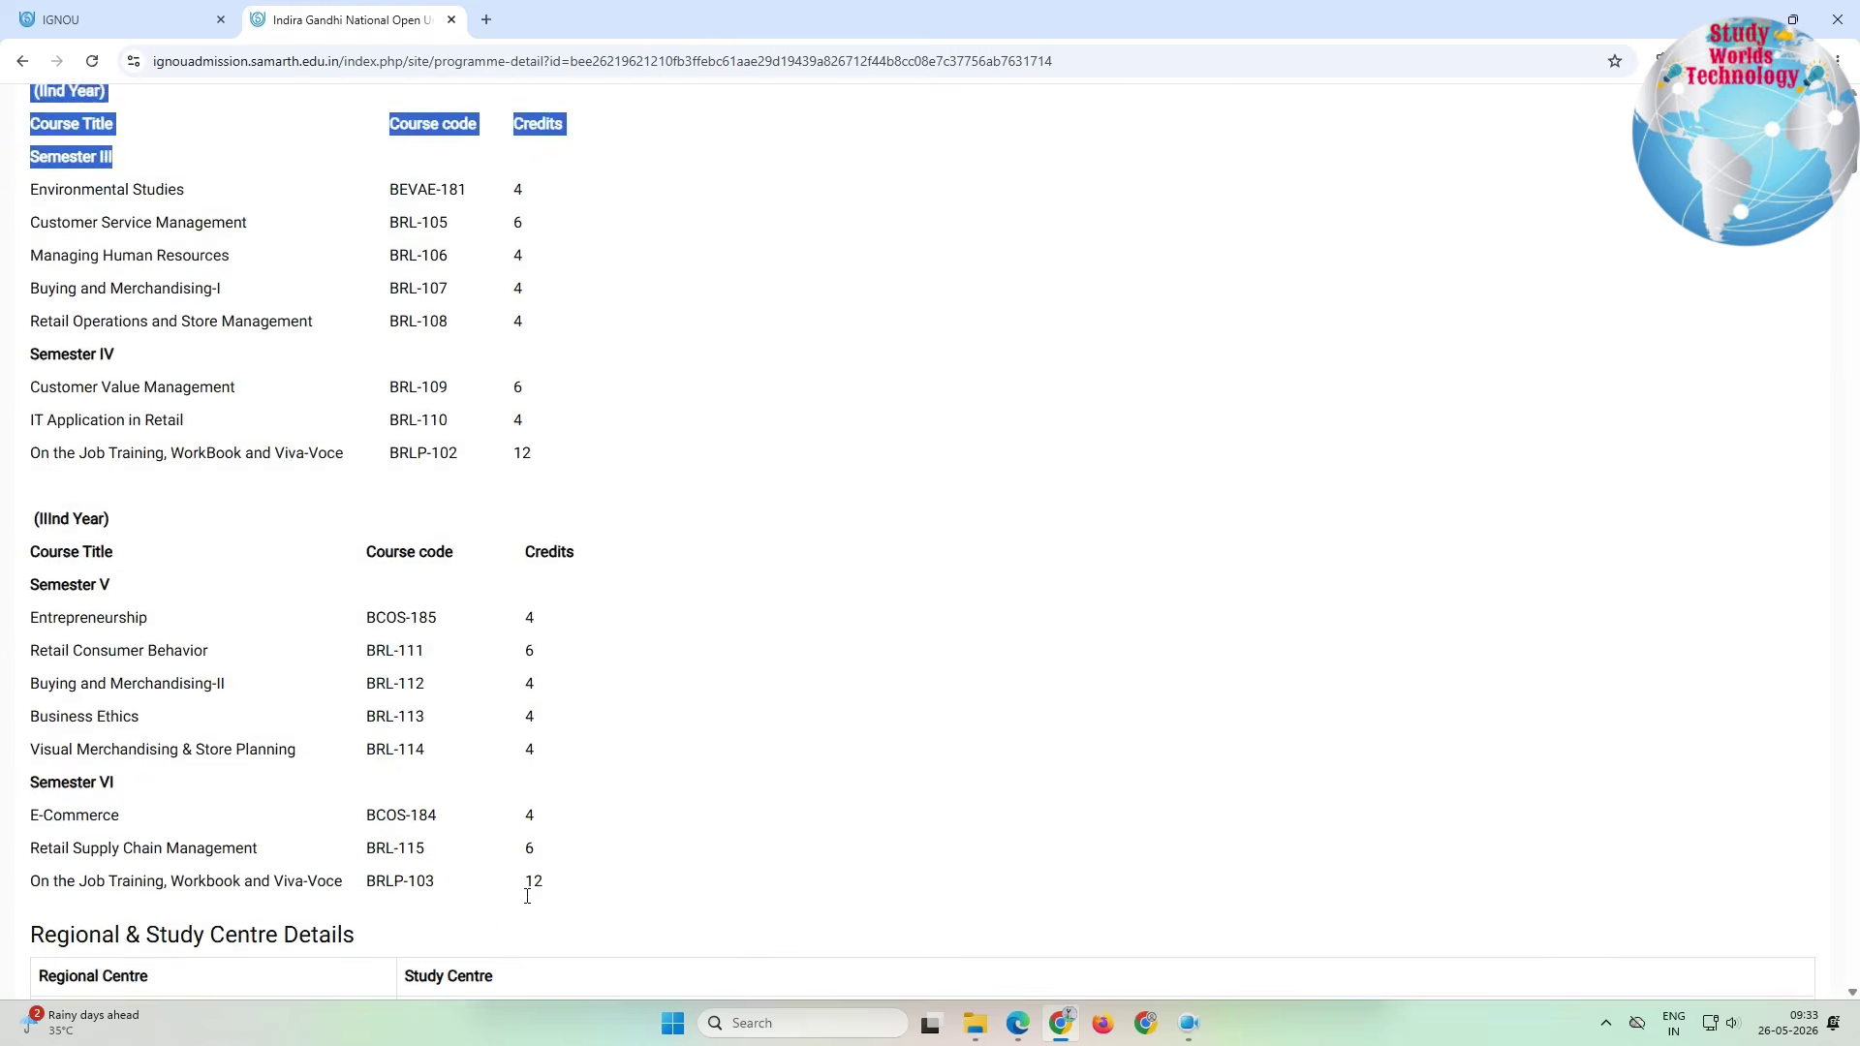
pyautogui.scroll(-20, 527, 896)
pyautogui.scroll(12, 404, 606)
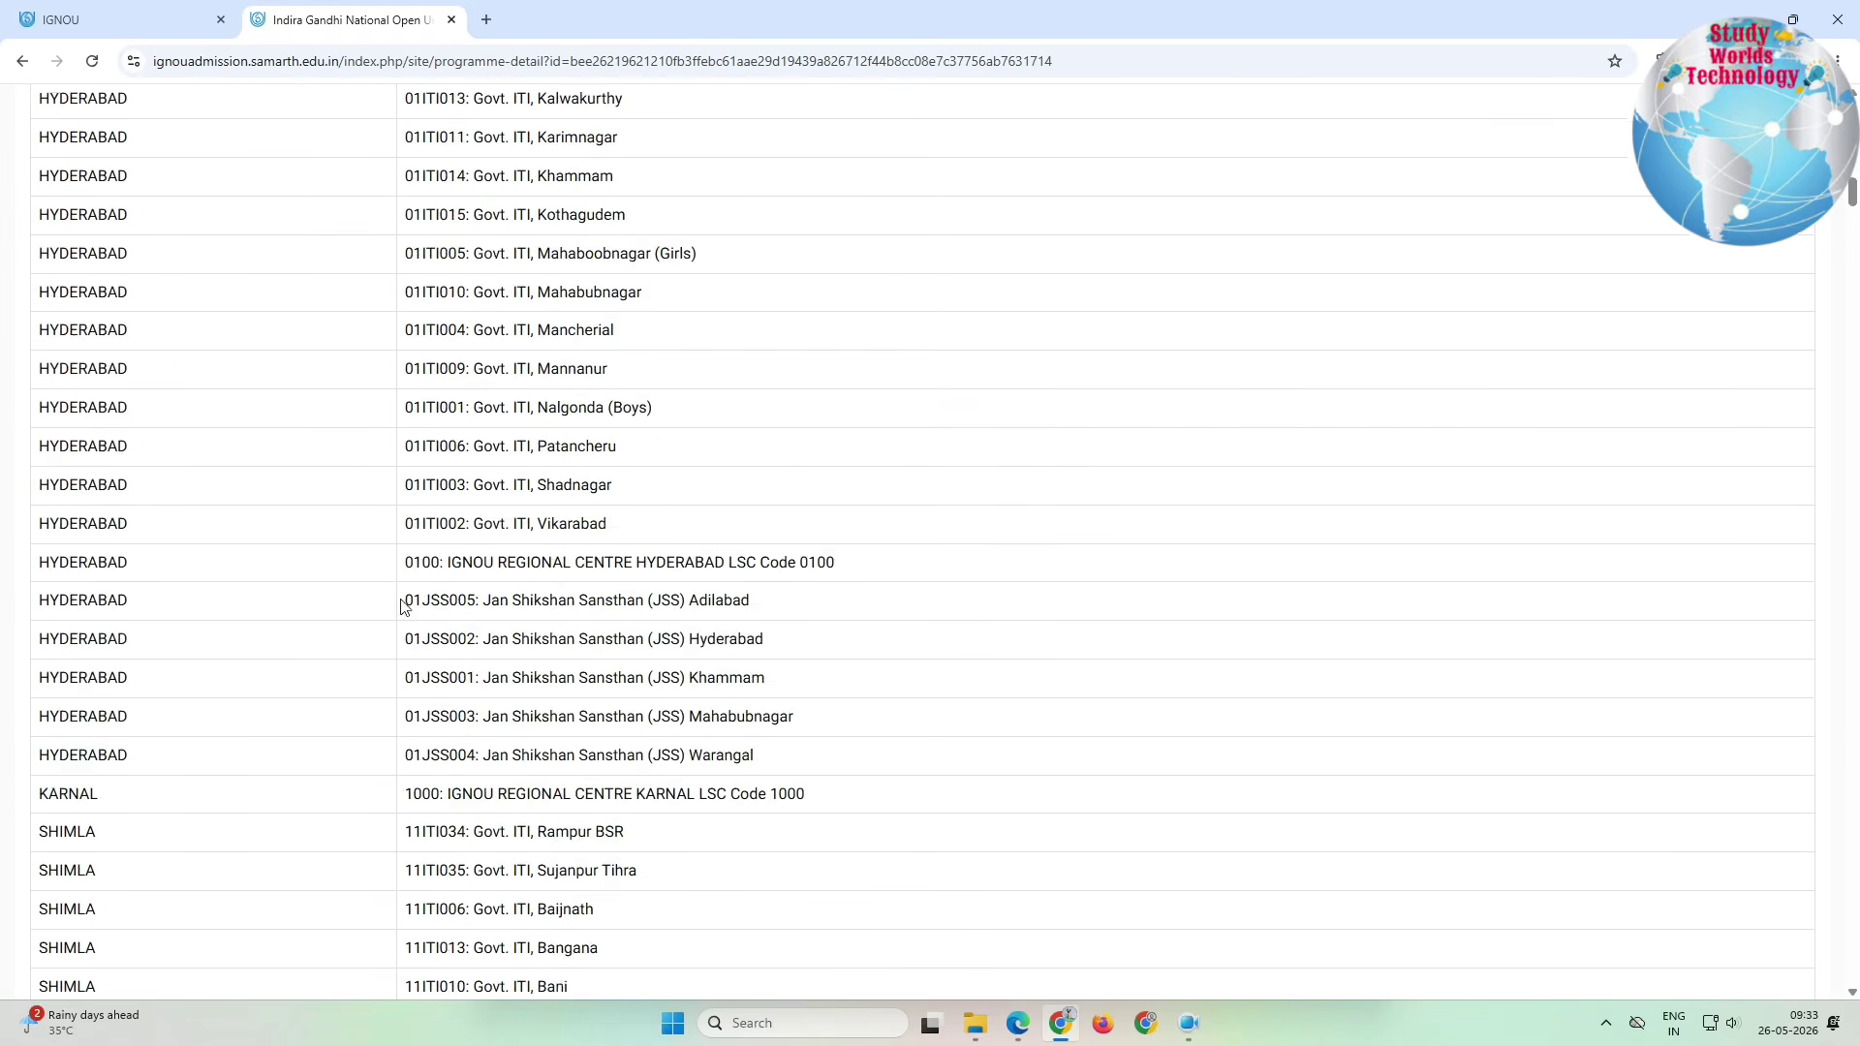
pyautogui.scroll(20, 404, 605)
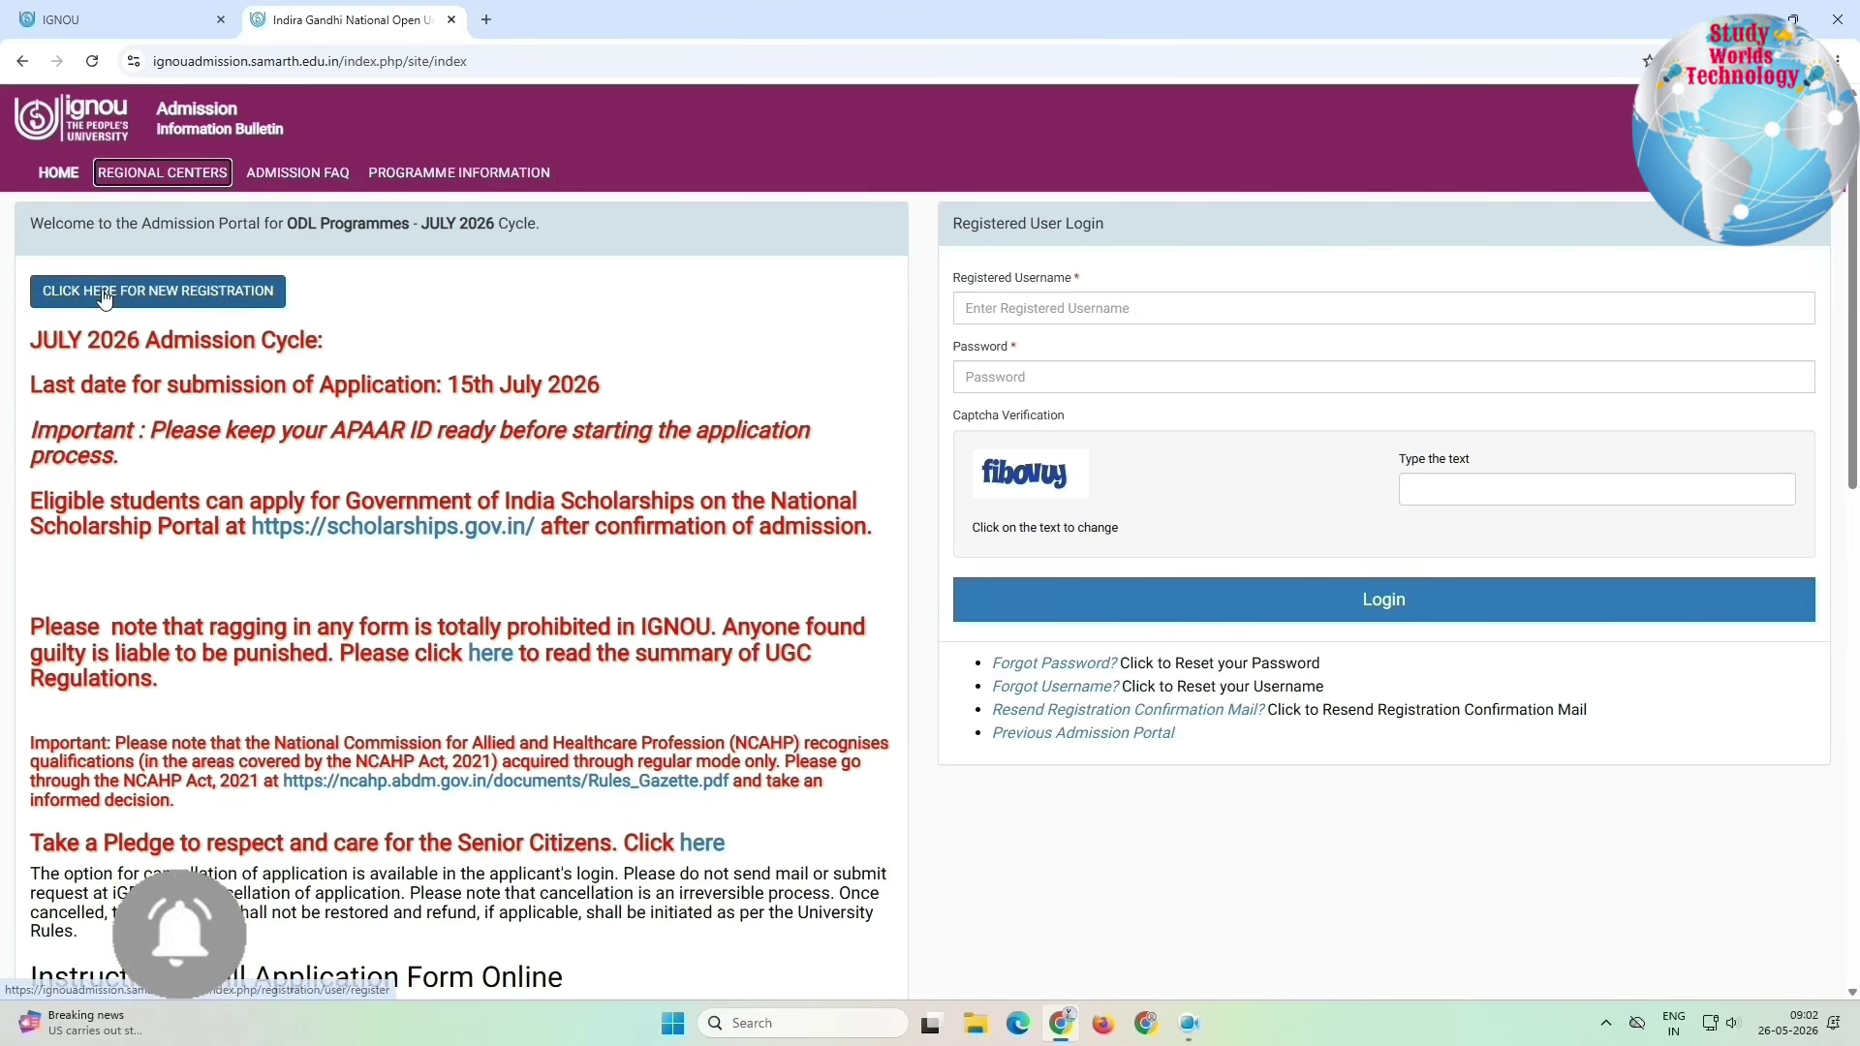
# Step: Open the Student Registration Form and review its username, email, password, mobile and captcha fields
pyautogui.click(104, 299)
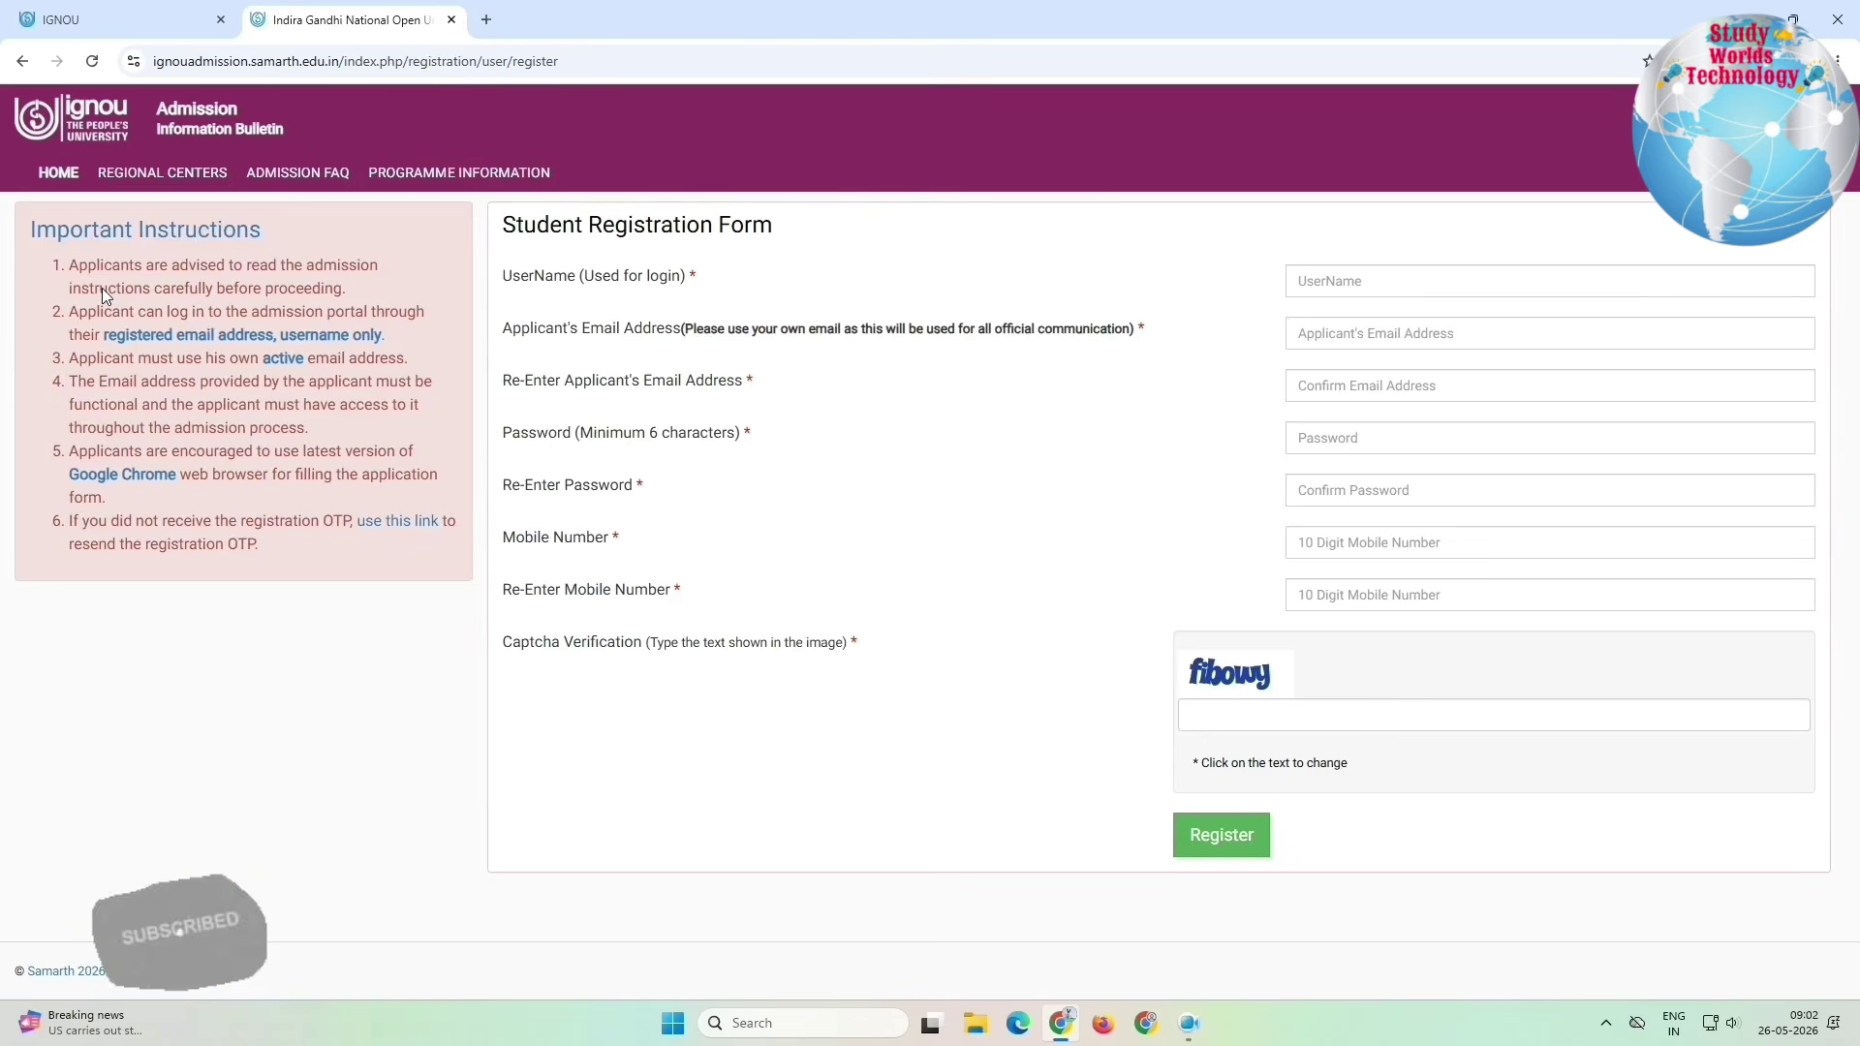
pyautogui.moveTo(503, 225); pyautogui.dragTo(850, 236)
pyautogui.moveTo(506, 279); pyautogui.dragTo(1146, 332)
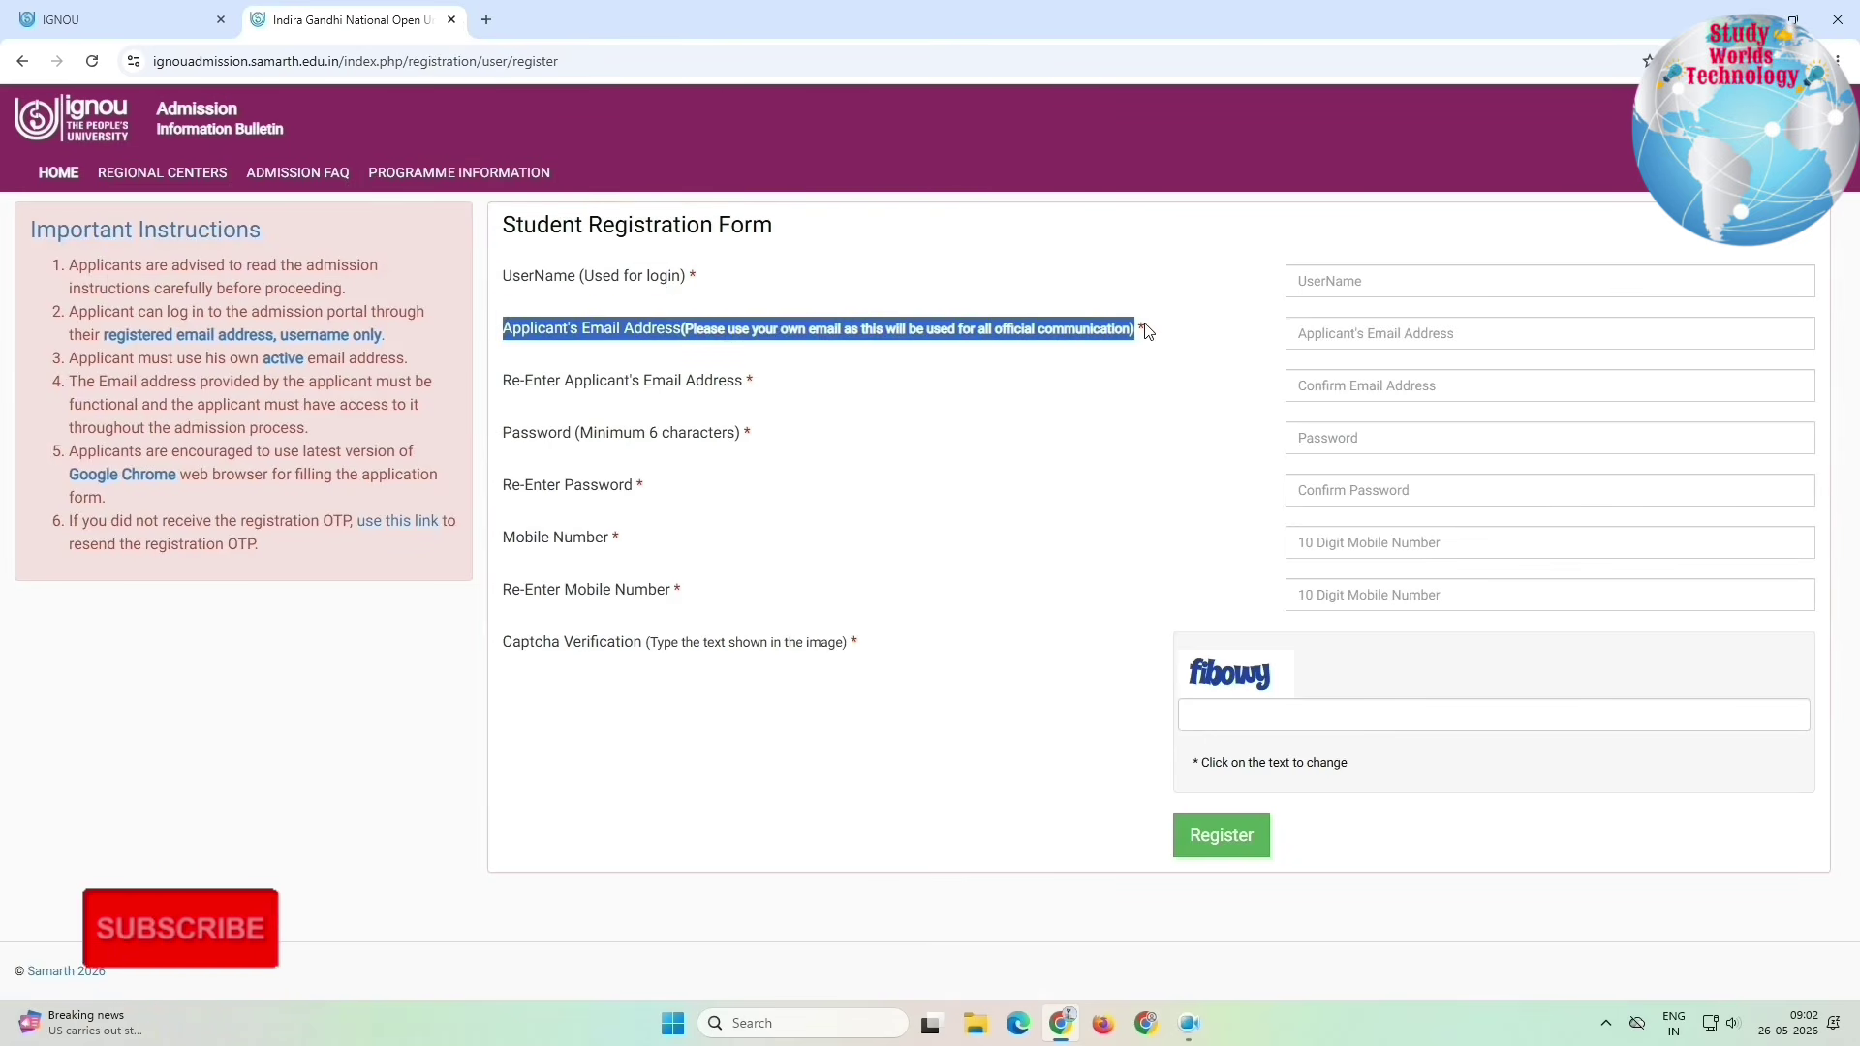
pyautogui.moveTo(502, 380); pyautogui.dragTo(1322, 379)
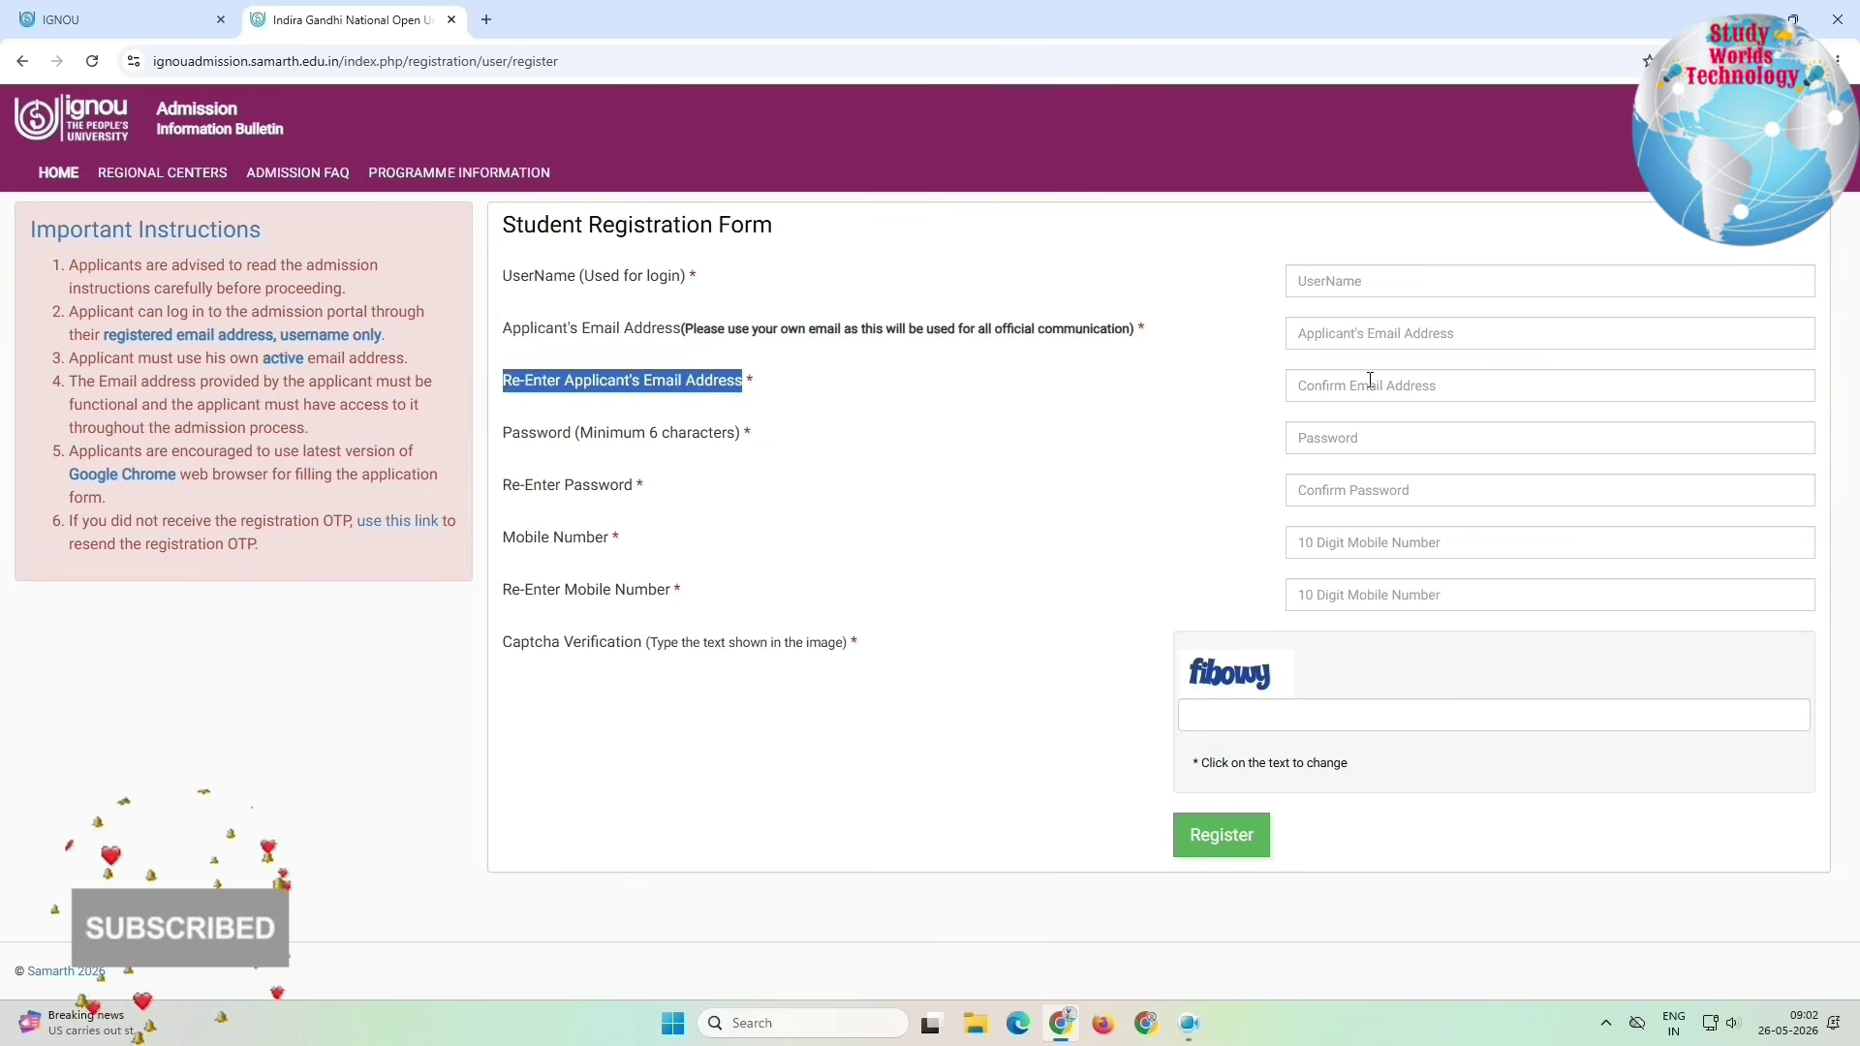
pyautogui.moveTo(523, 443); pyautogui.dragTo(1411, 452)
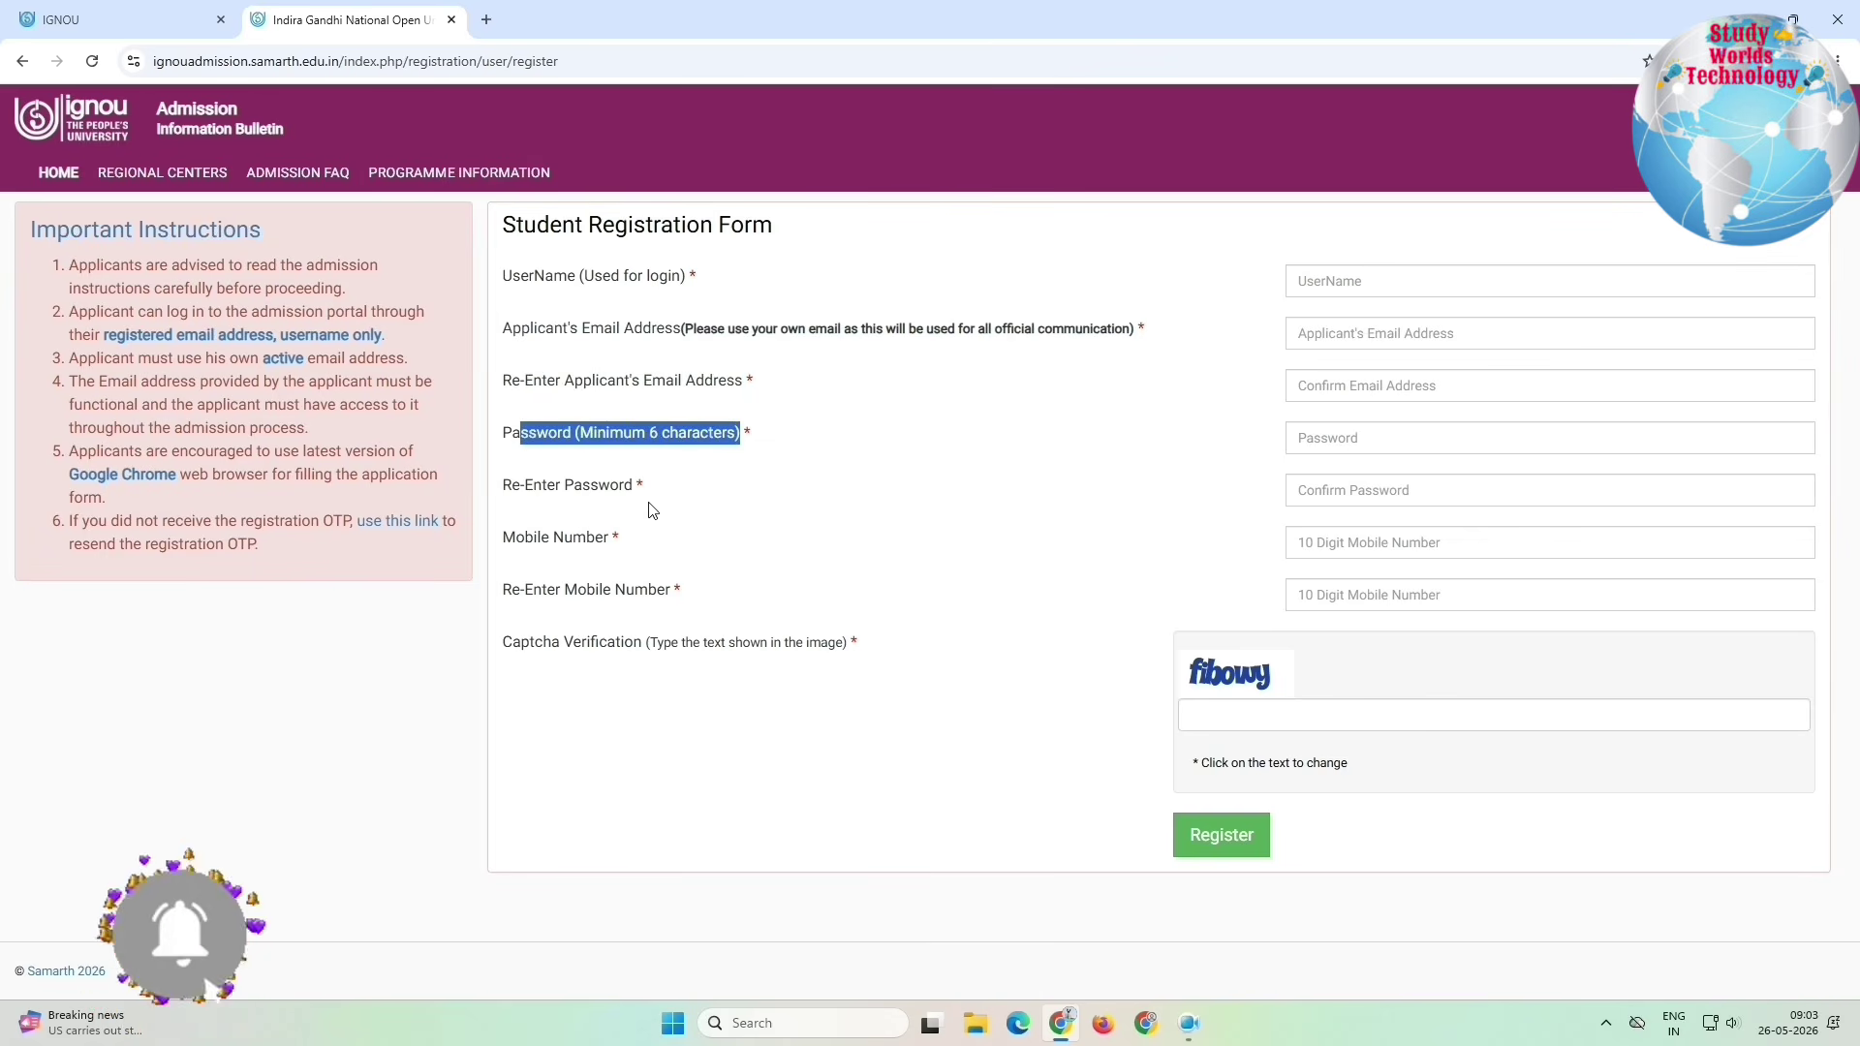
pyautogui.moveTo(501, 486); pyautogui.dragTo(1109, 498)
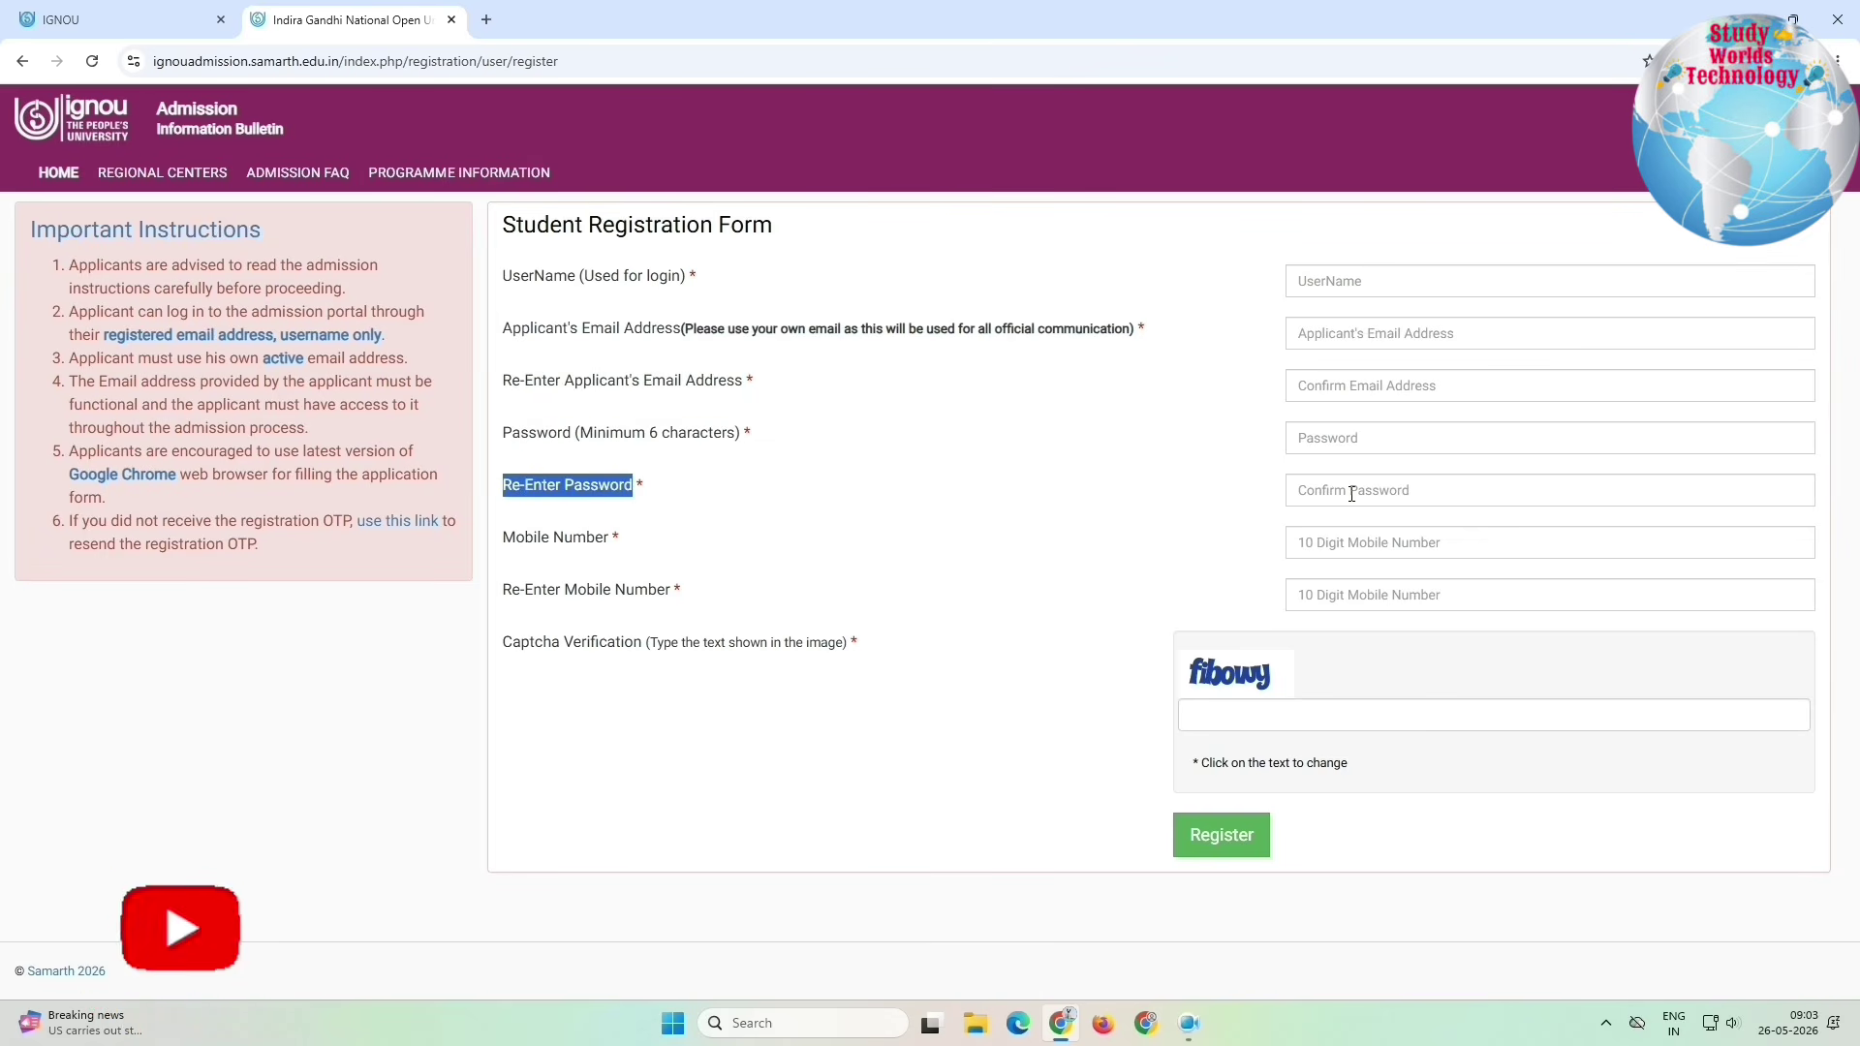
pyautogui.moveTo(503, 538); pyautogui.dragTo(1377, 558)
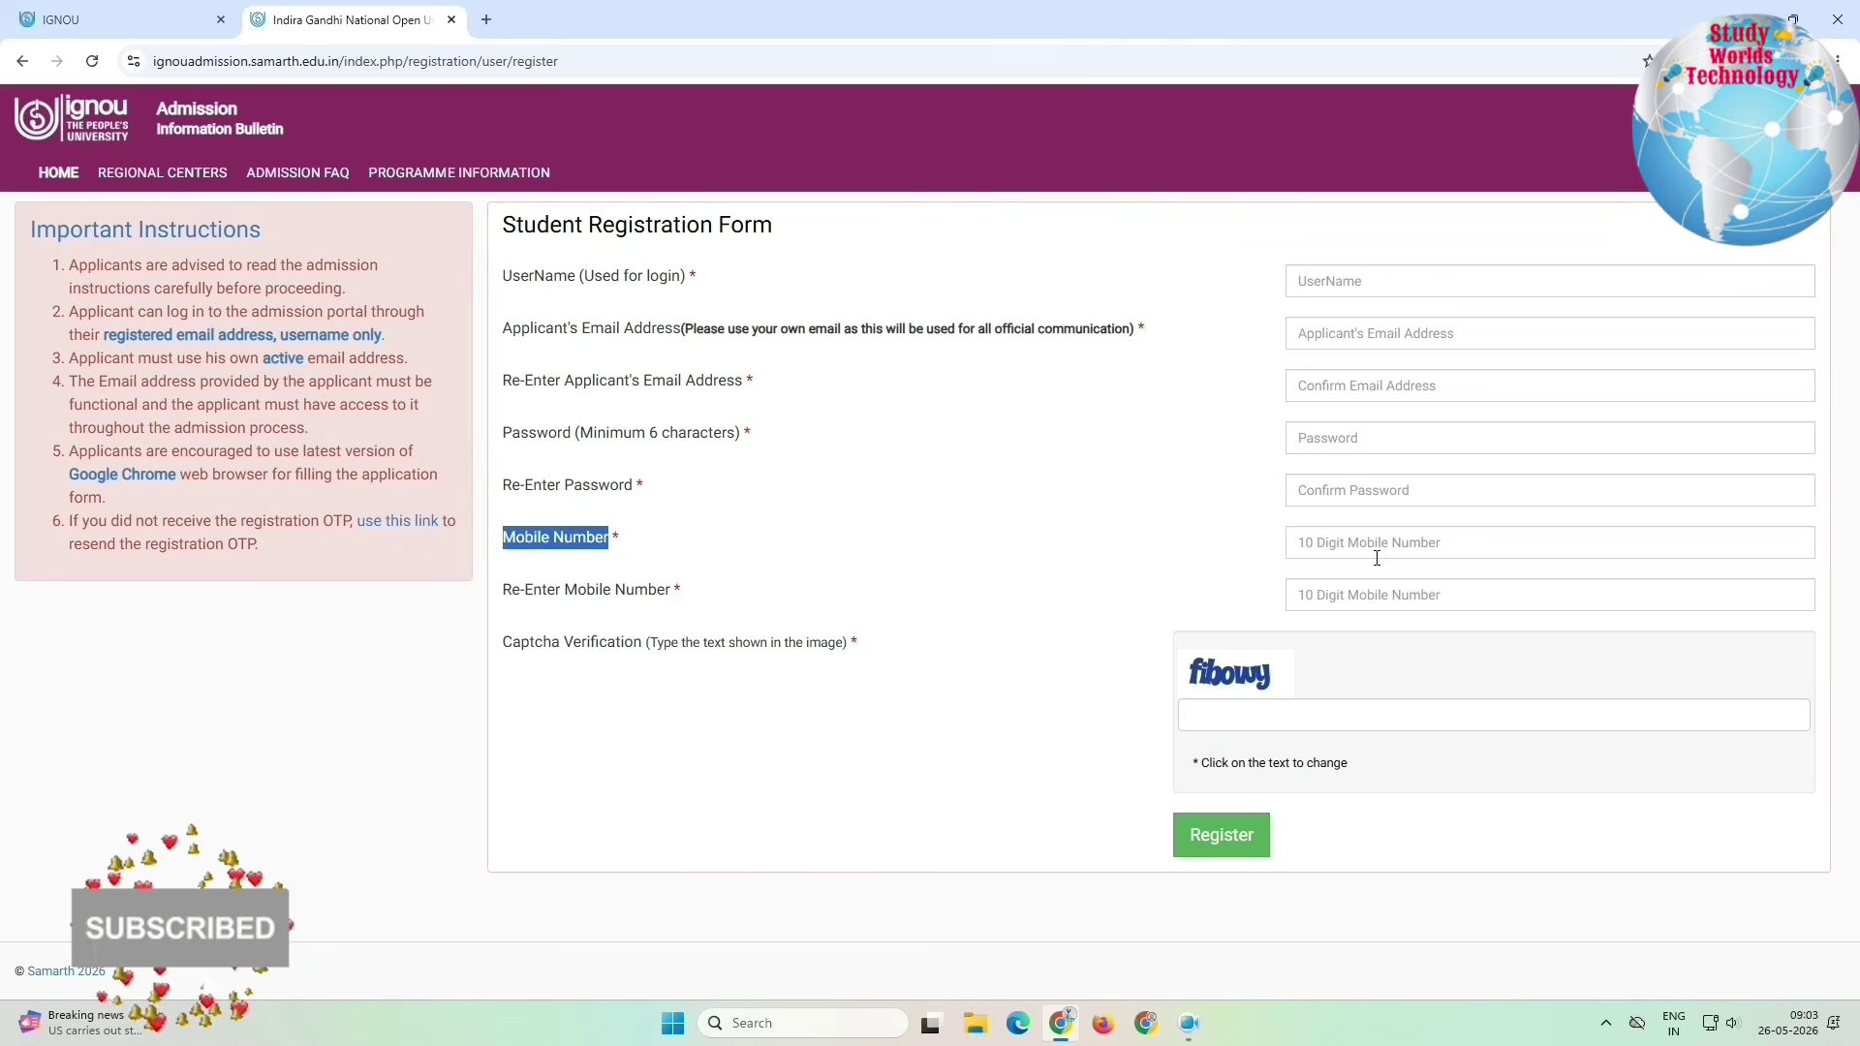
pyautogui.moveTo(516, 607); pyautogui.dragTo(1420, 634)
# Step: Complete the captcha and submit the mail OTP to verify the new account
pyautogui.click(803, 678)
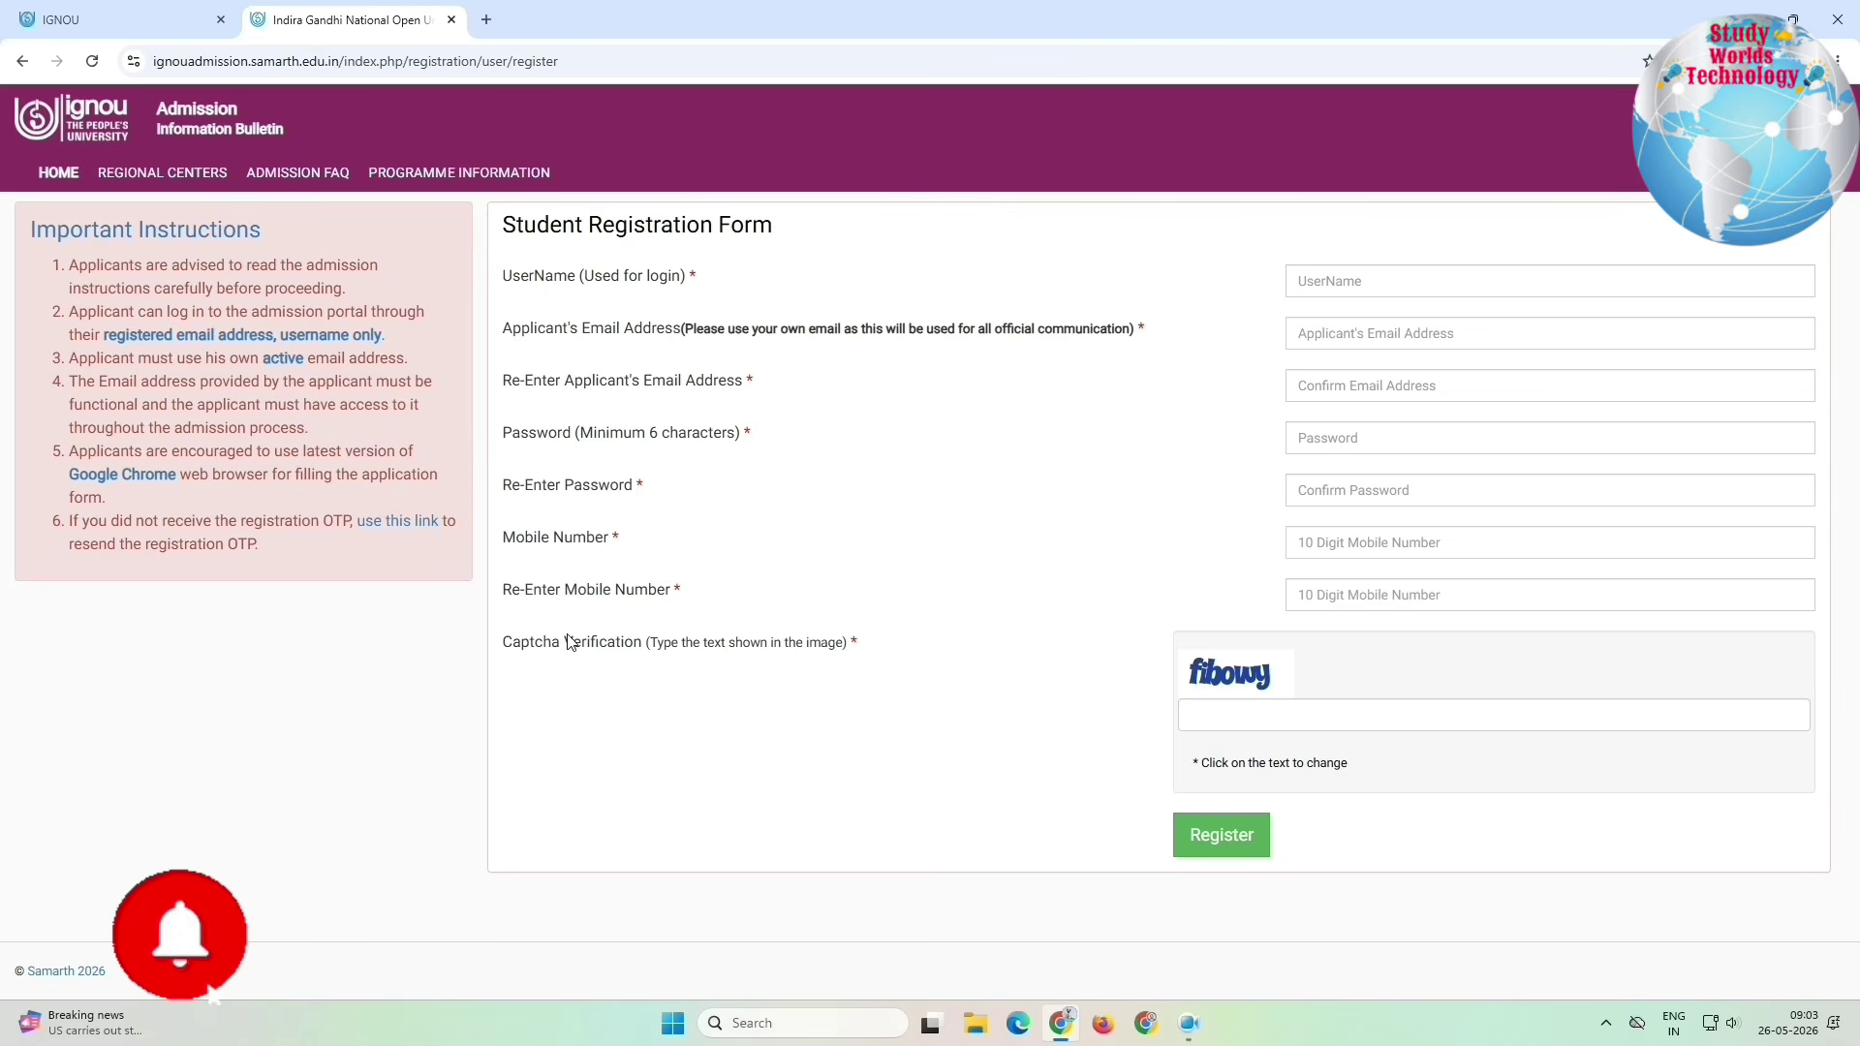
pyautogui.moveTo(608, 643); pyautogui.dragTo(816, 657)
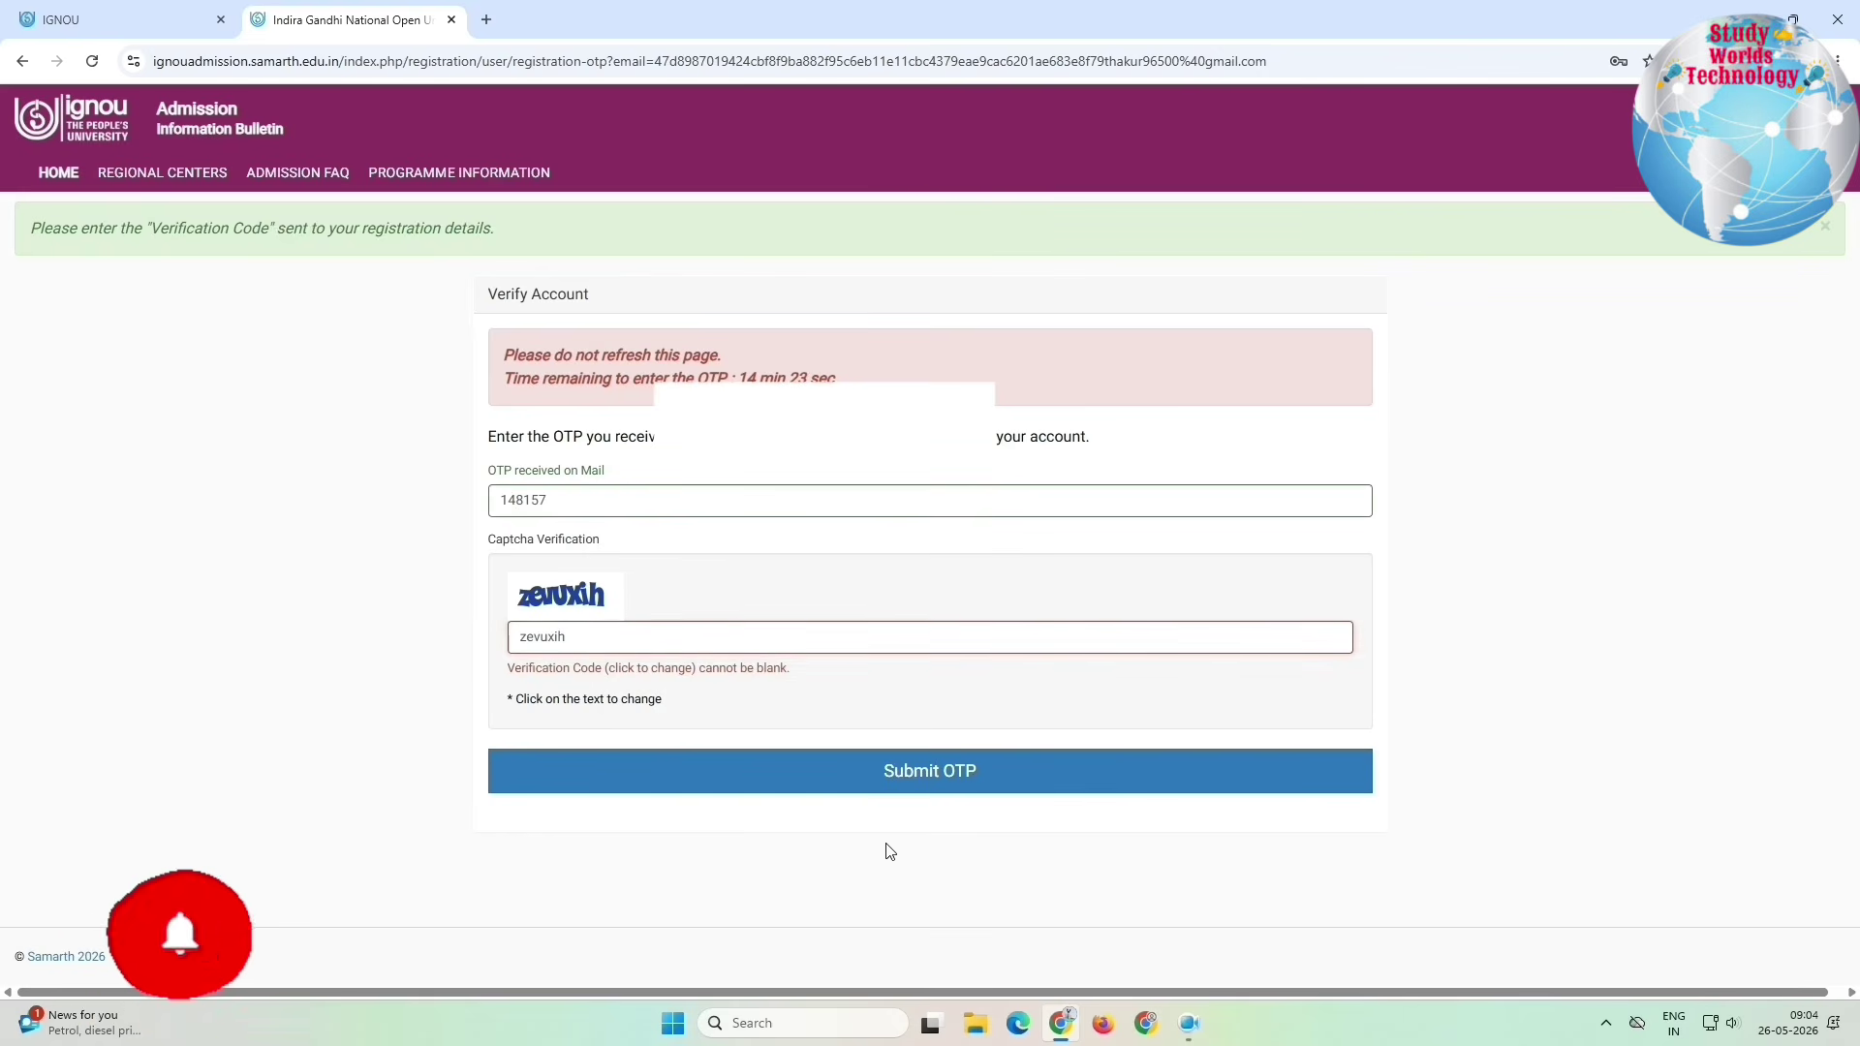
pyautogui.click(881, 767)
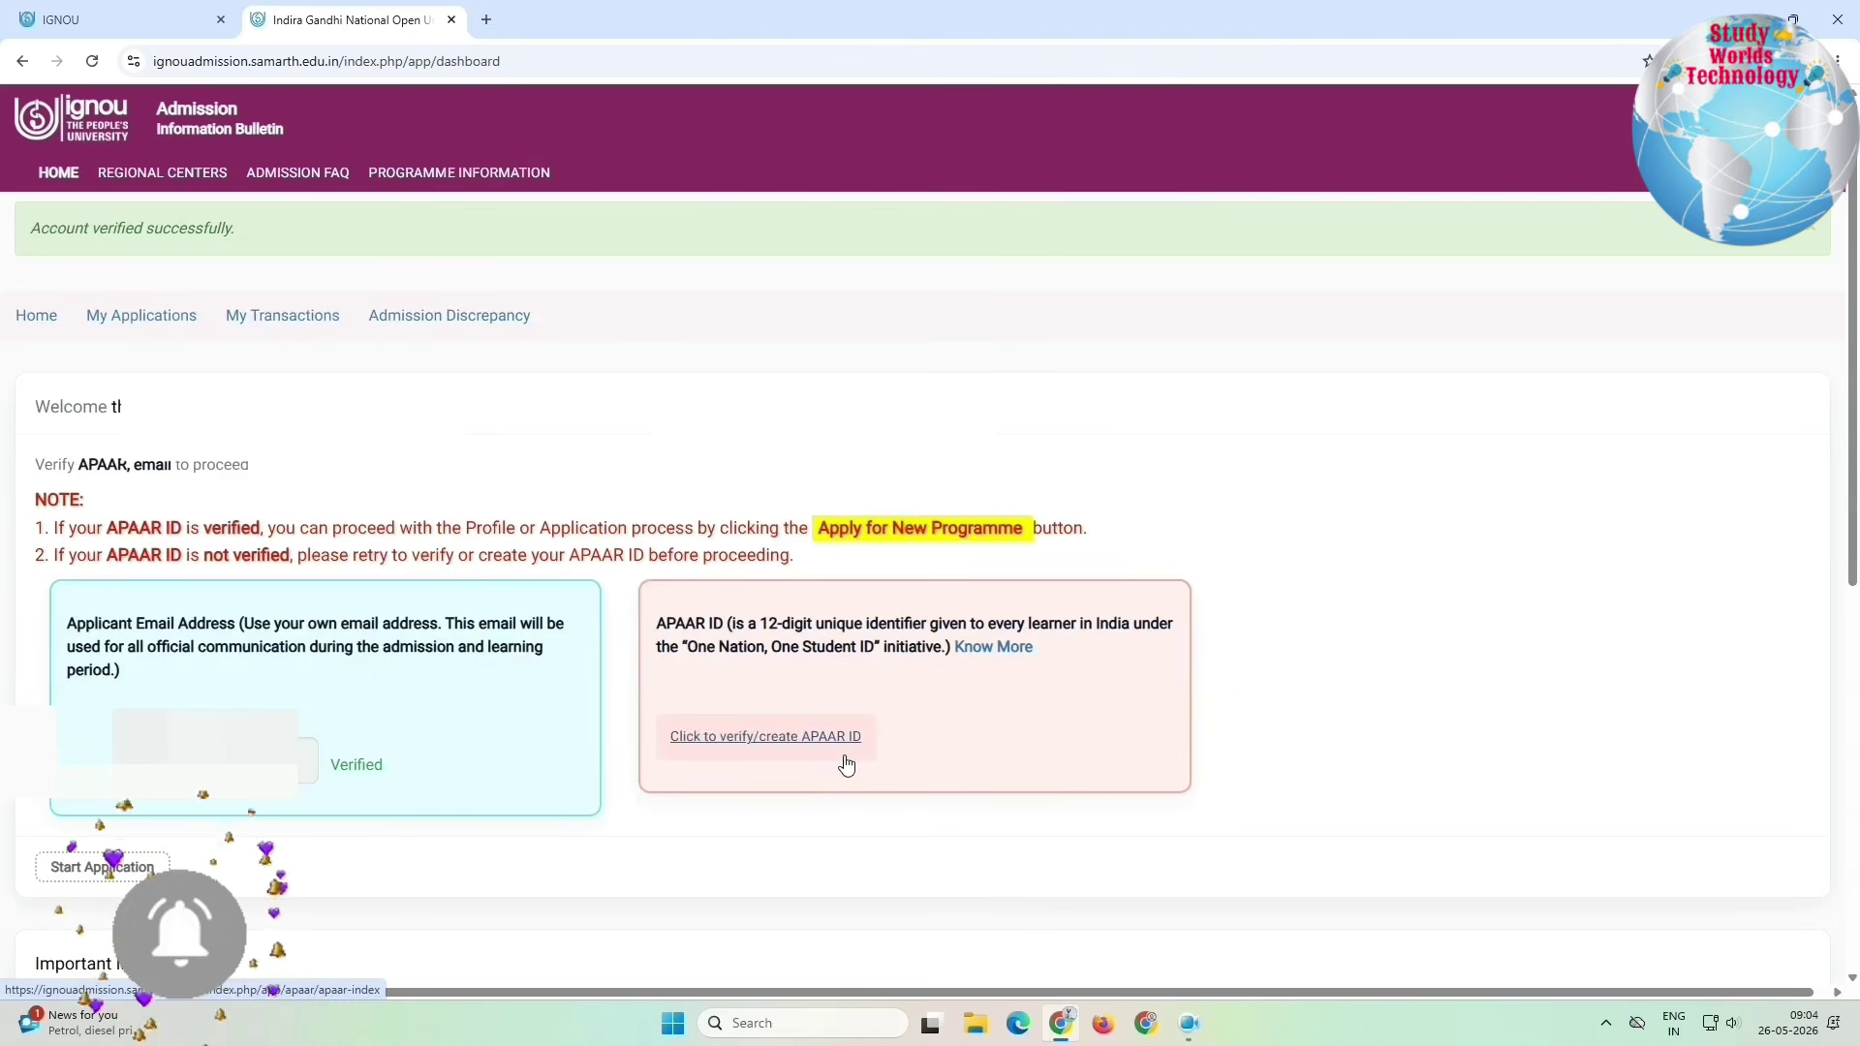
# Step: Read the account-verified and APAAR ID notes, then proceed to verify/create the APAAR ID
pyautogui.moveTo(15, 220); pyautogui.dragTo(327, 244)
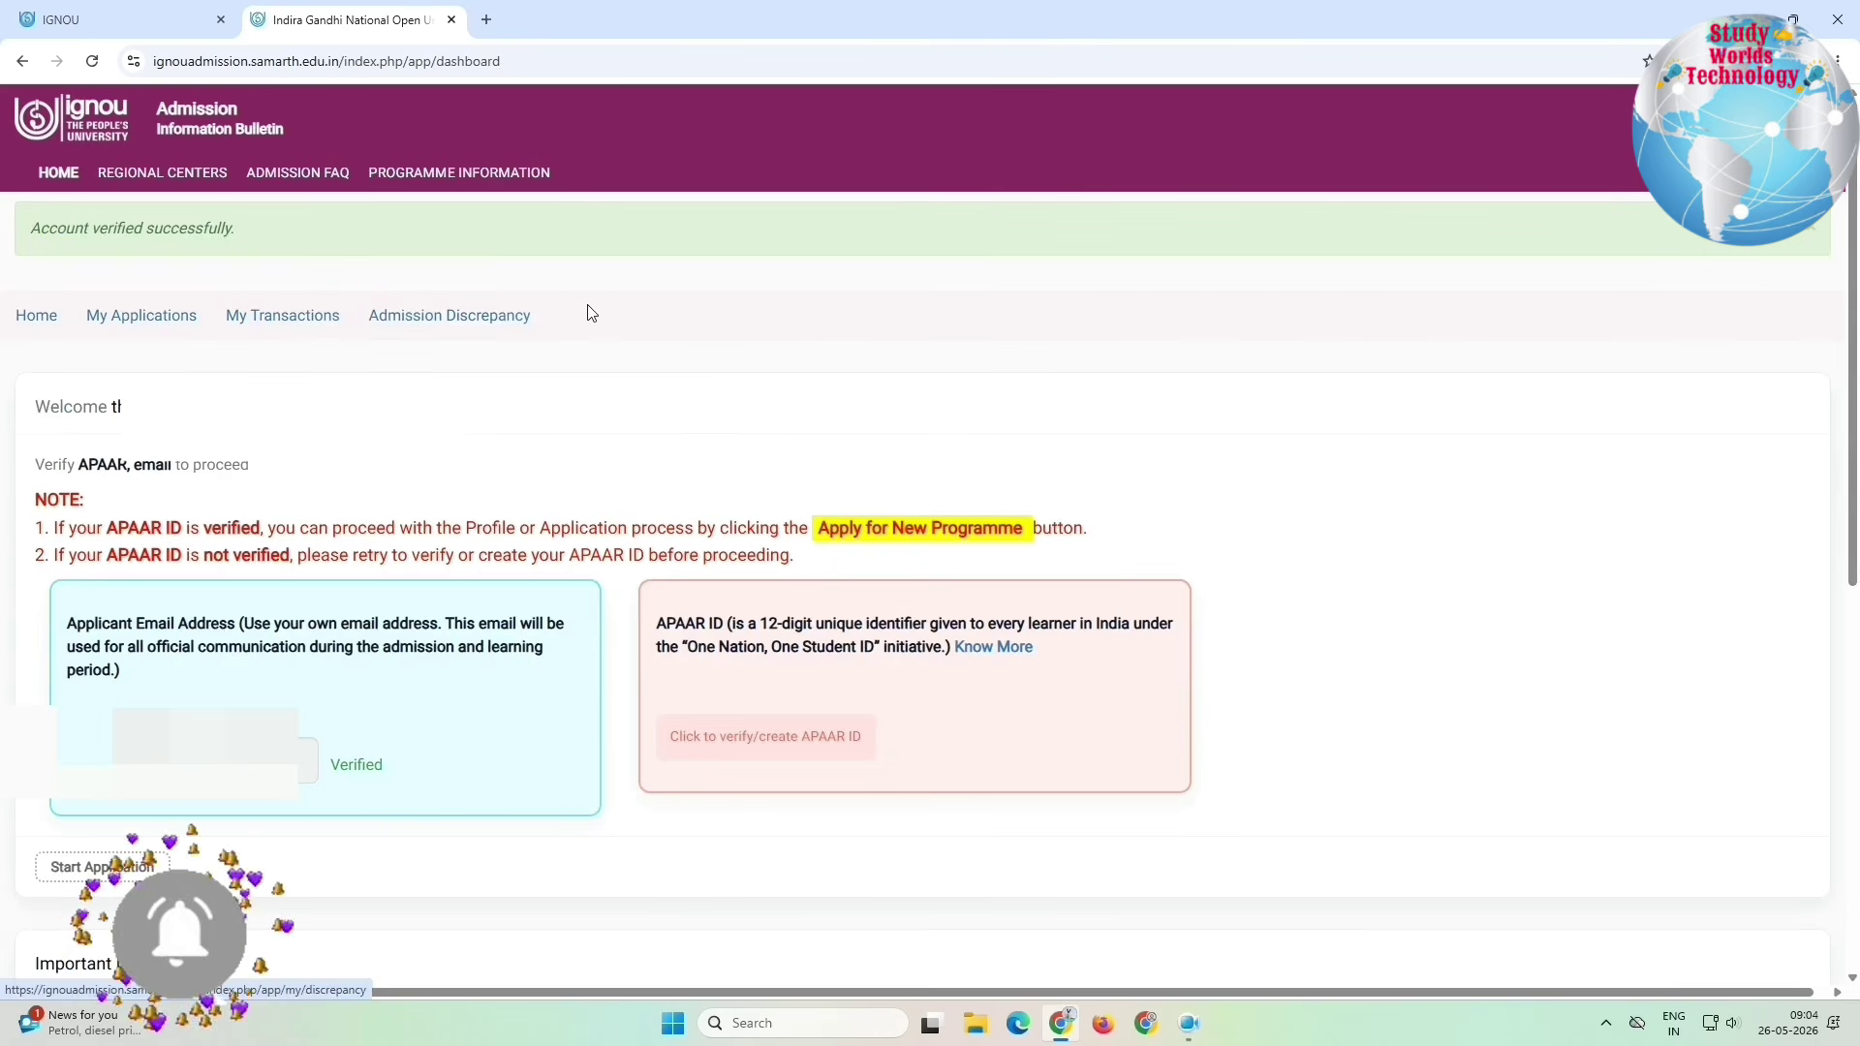
pyautogui.moveTo(585, 307); pyautogui.dragTo(5, 319)
pyautogui.moveTo(96, 554); pyautogui.dragTo(435, 563)
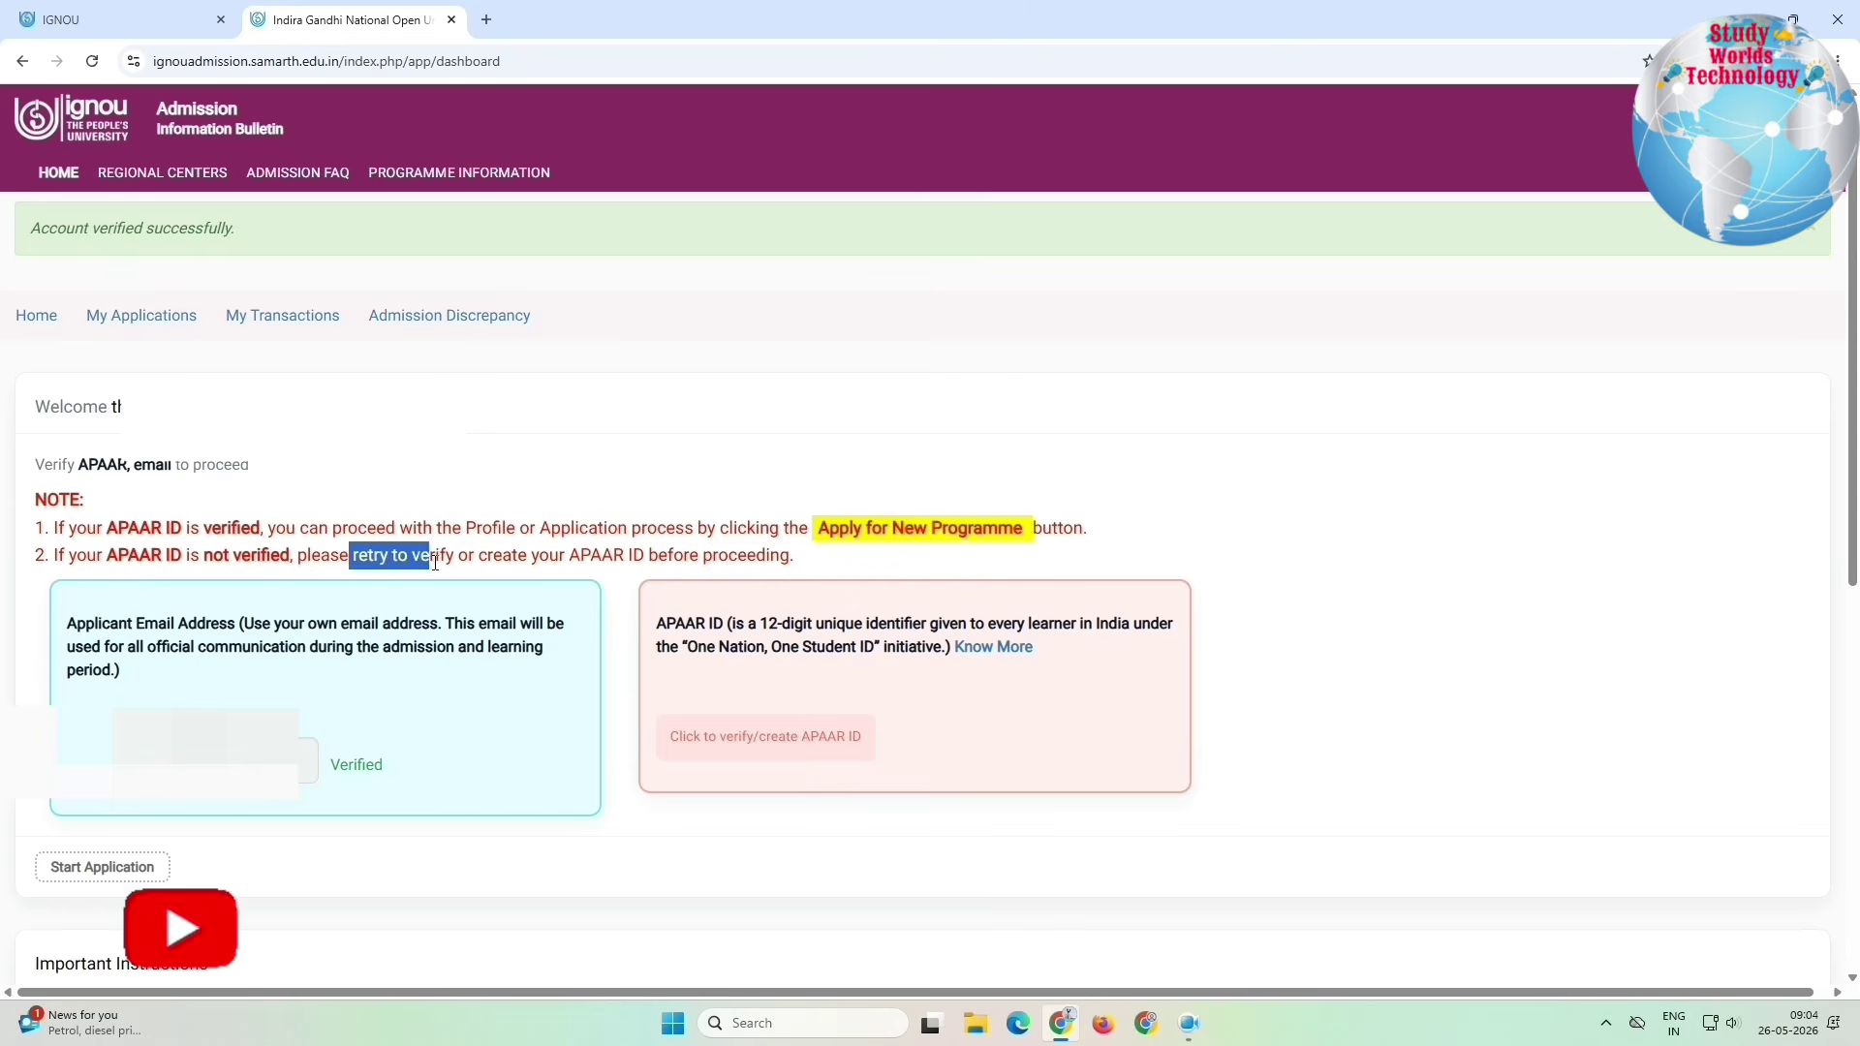
pyautogui.moveTo(563, 563); pyautogui.dragTo(747, 563)
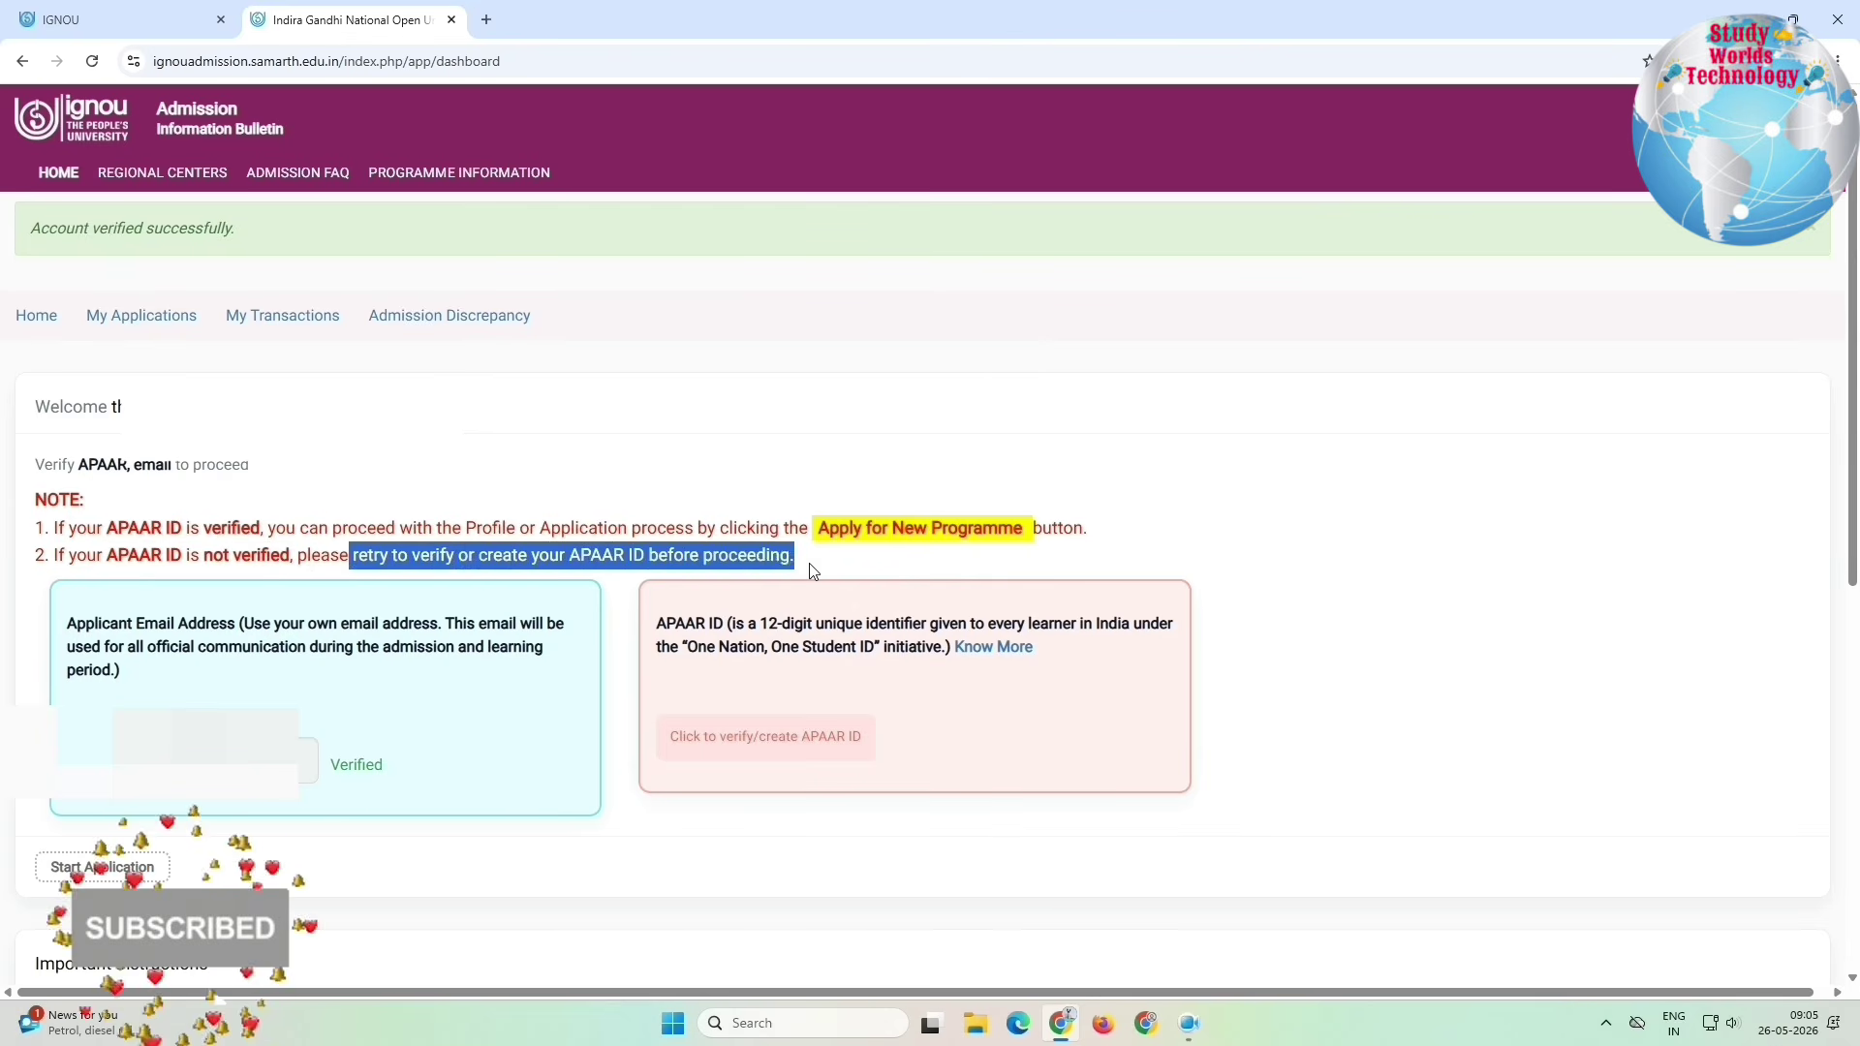
pyautogui.click(826, 566)
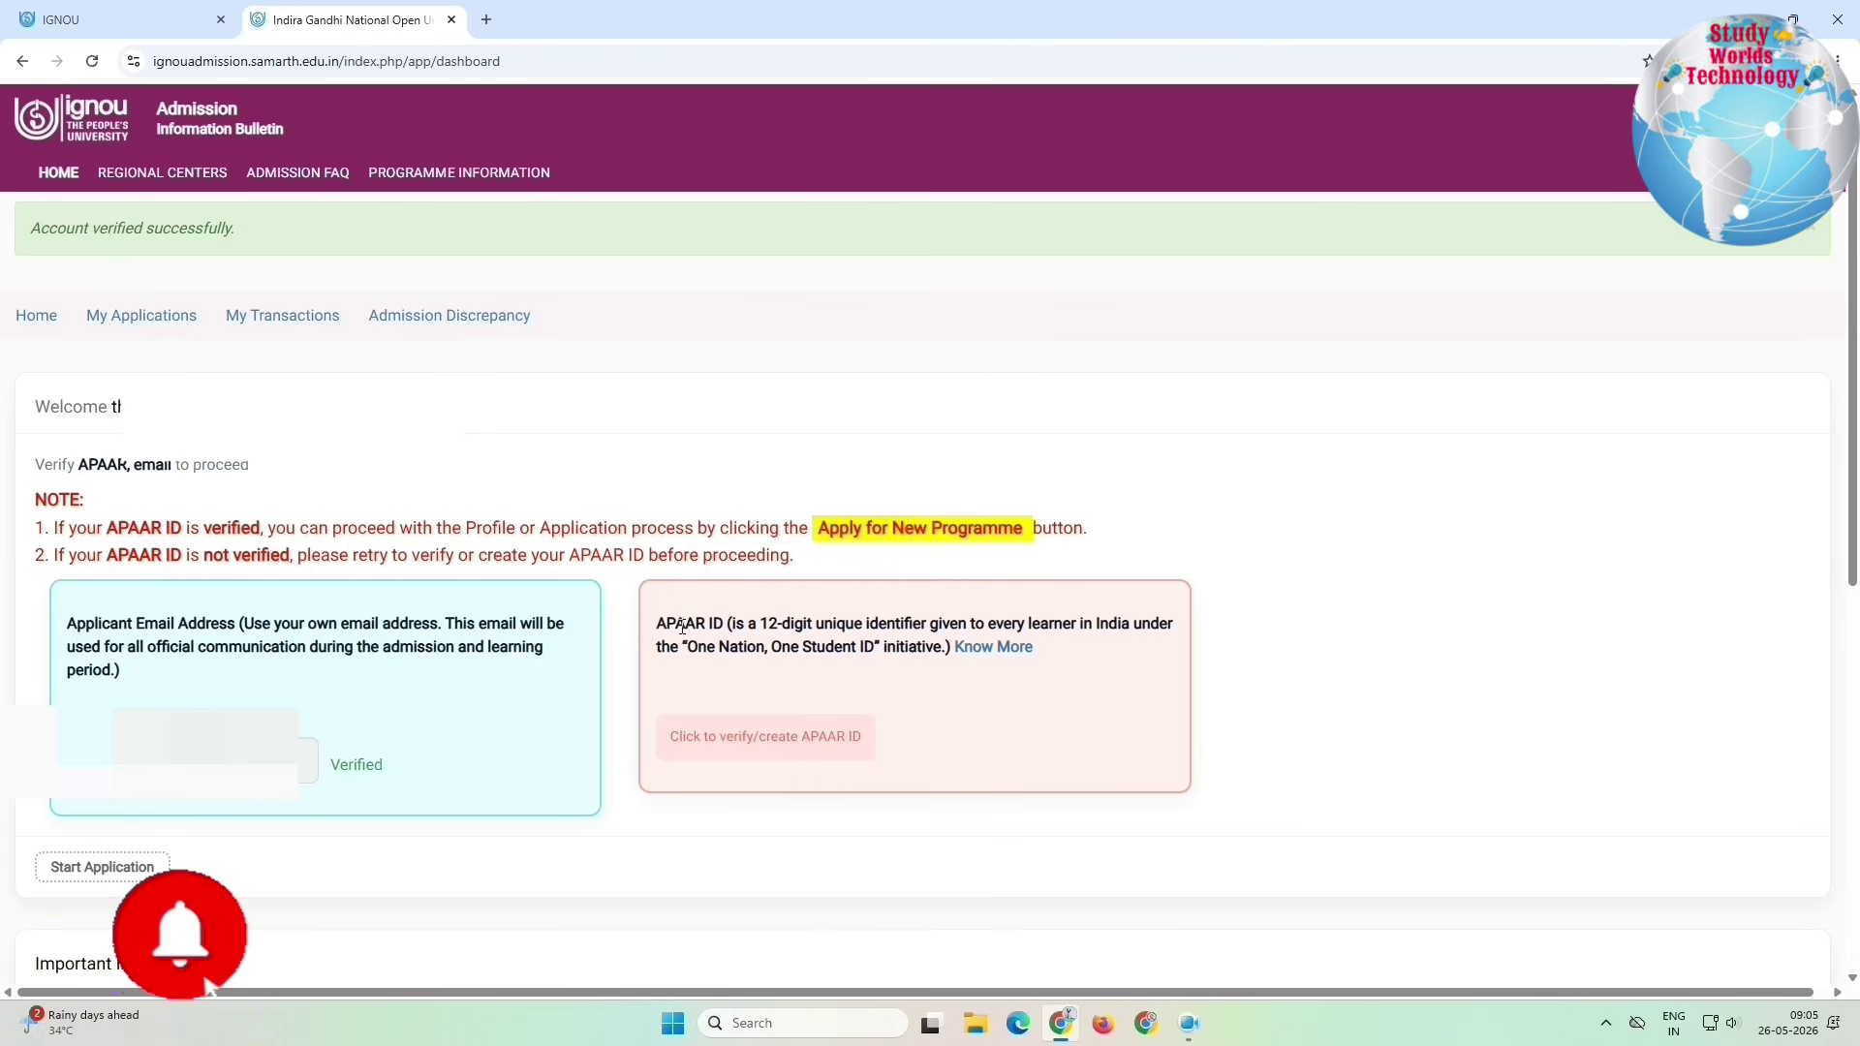
pyautogui.moveTo(683, 628); pyautogui.dragTo(974, 649)
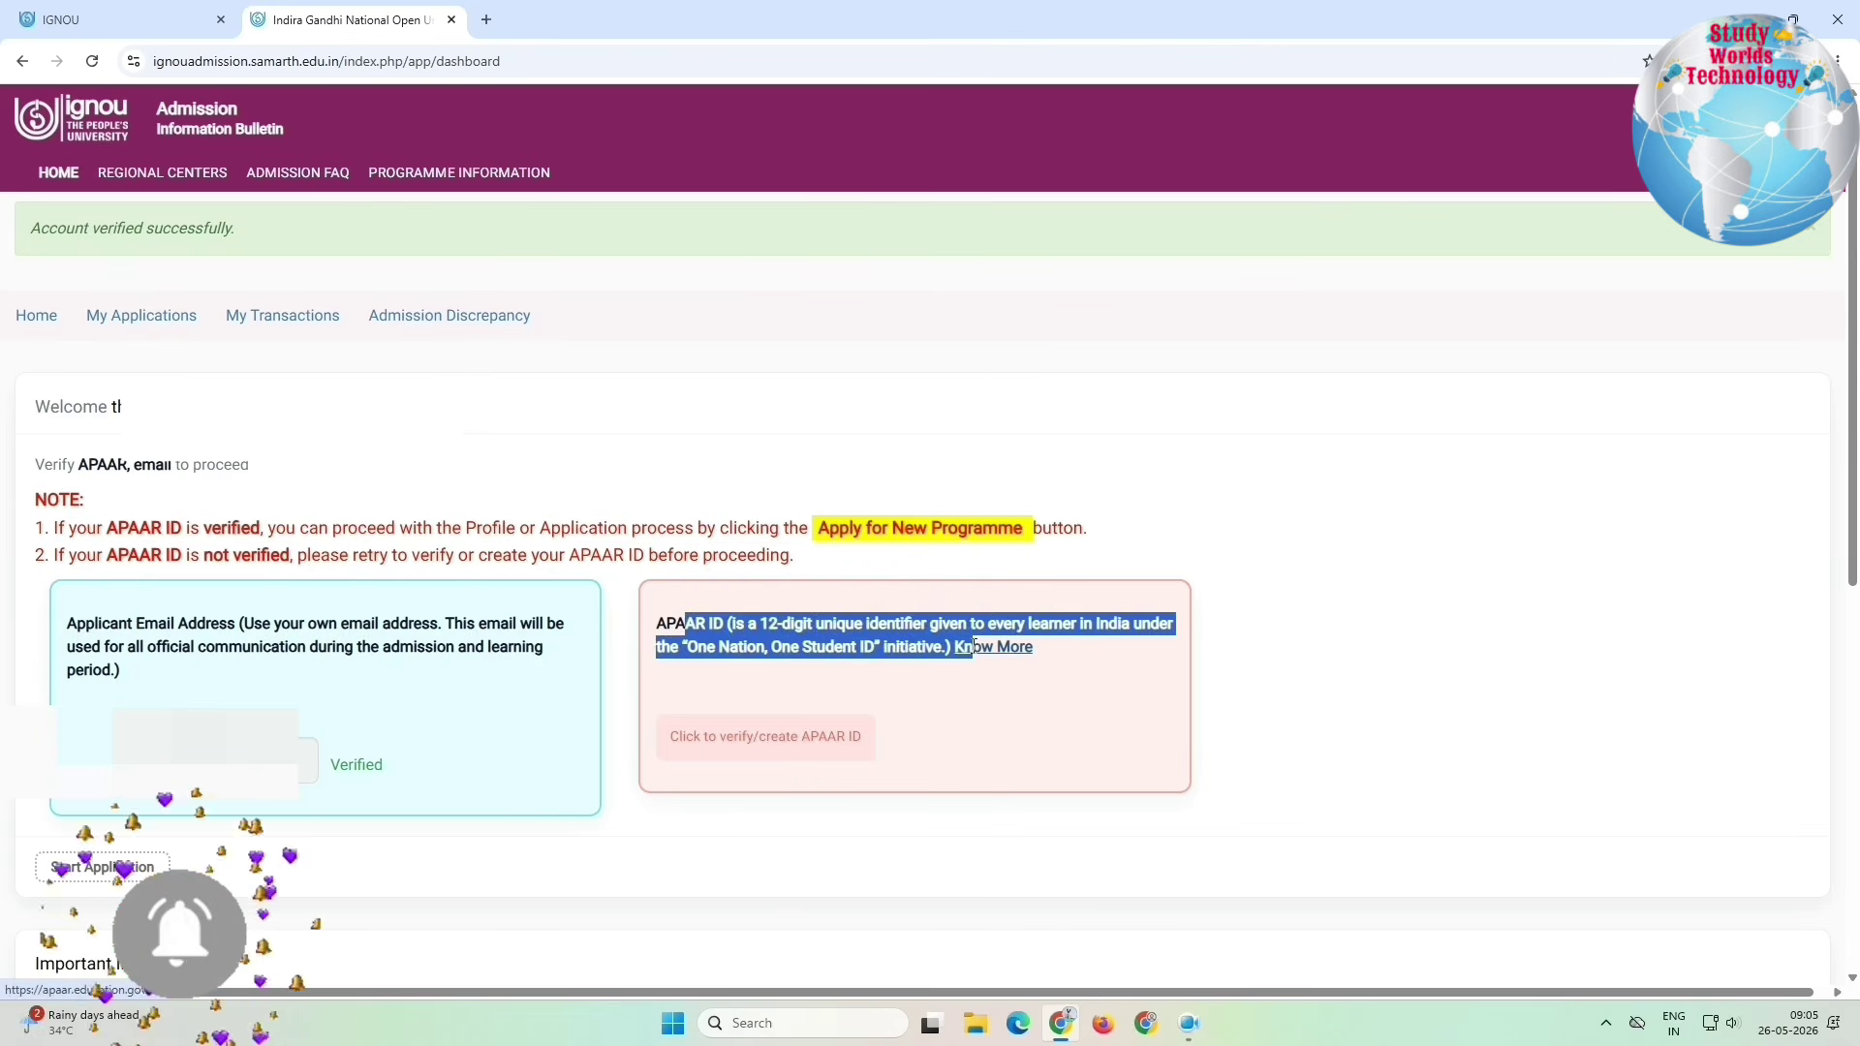
pyautogui.click(921, 694)
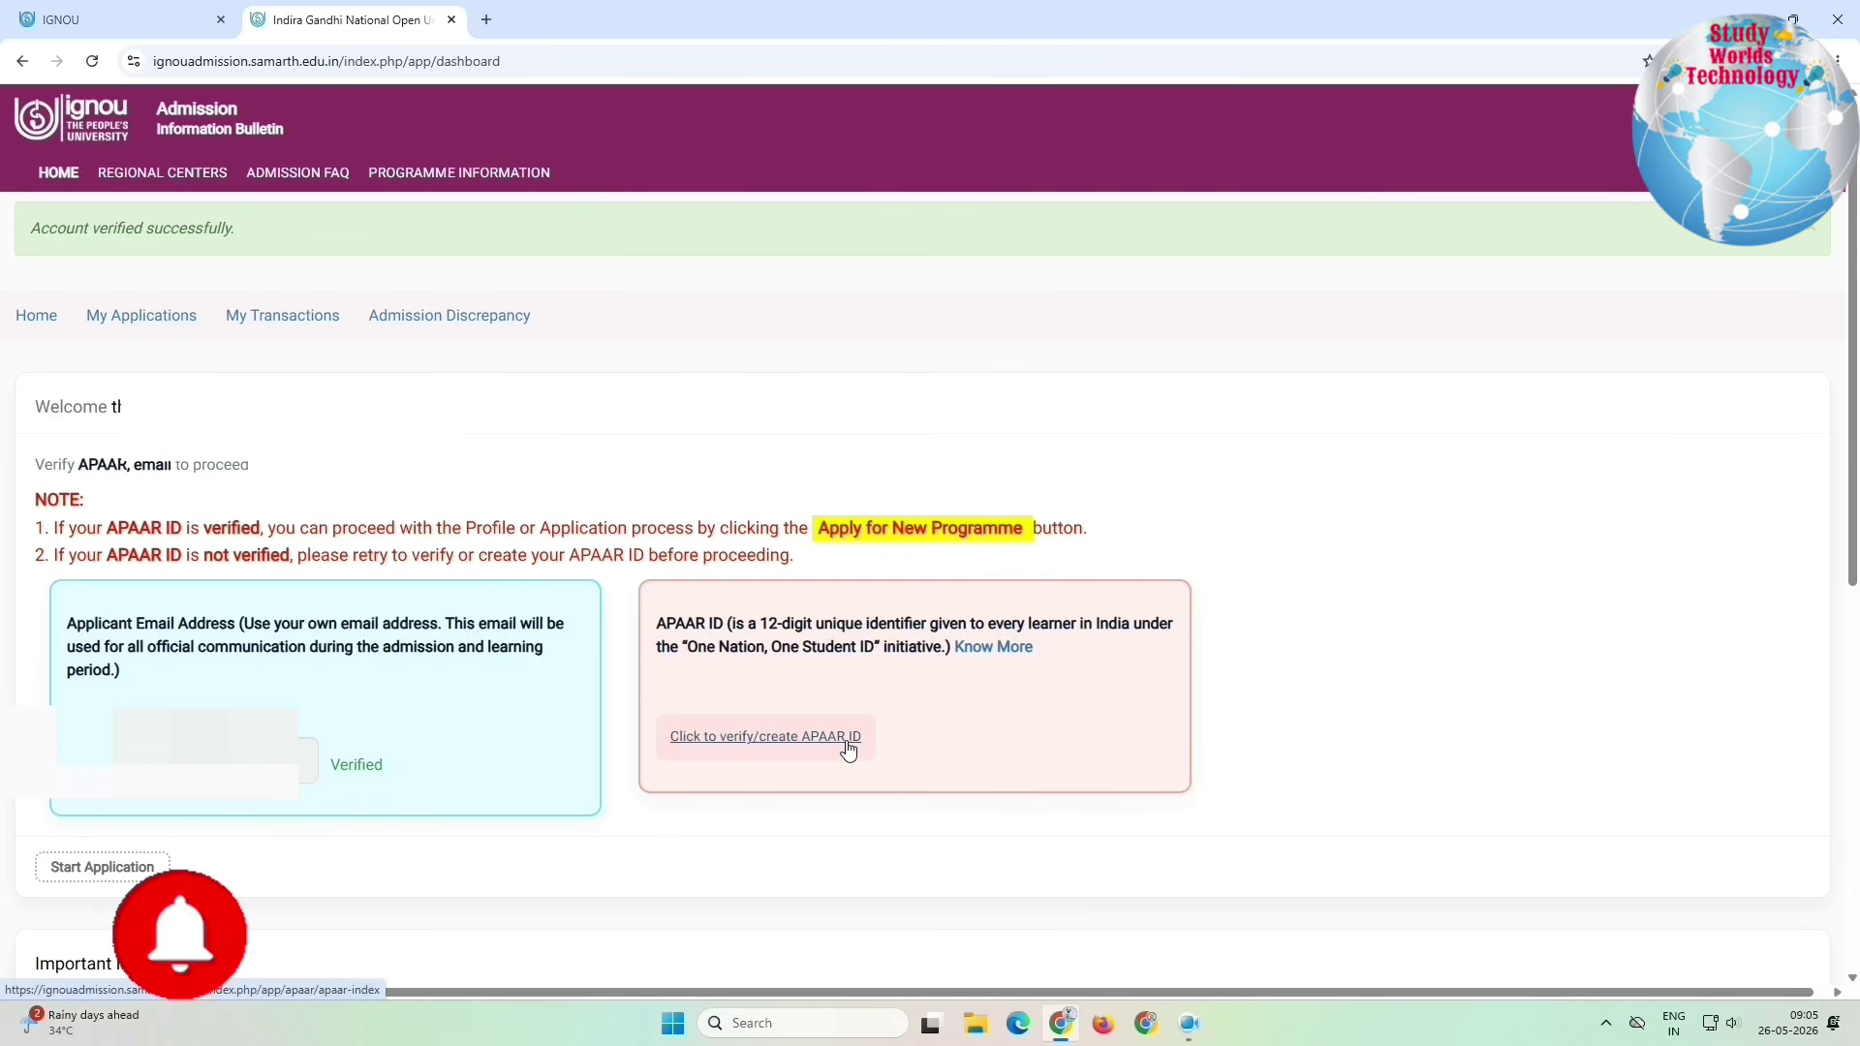
pyautogui.click(734, 744)
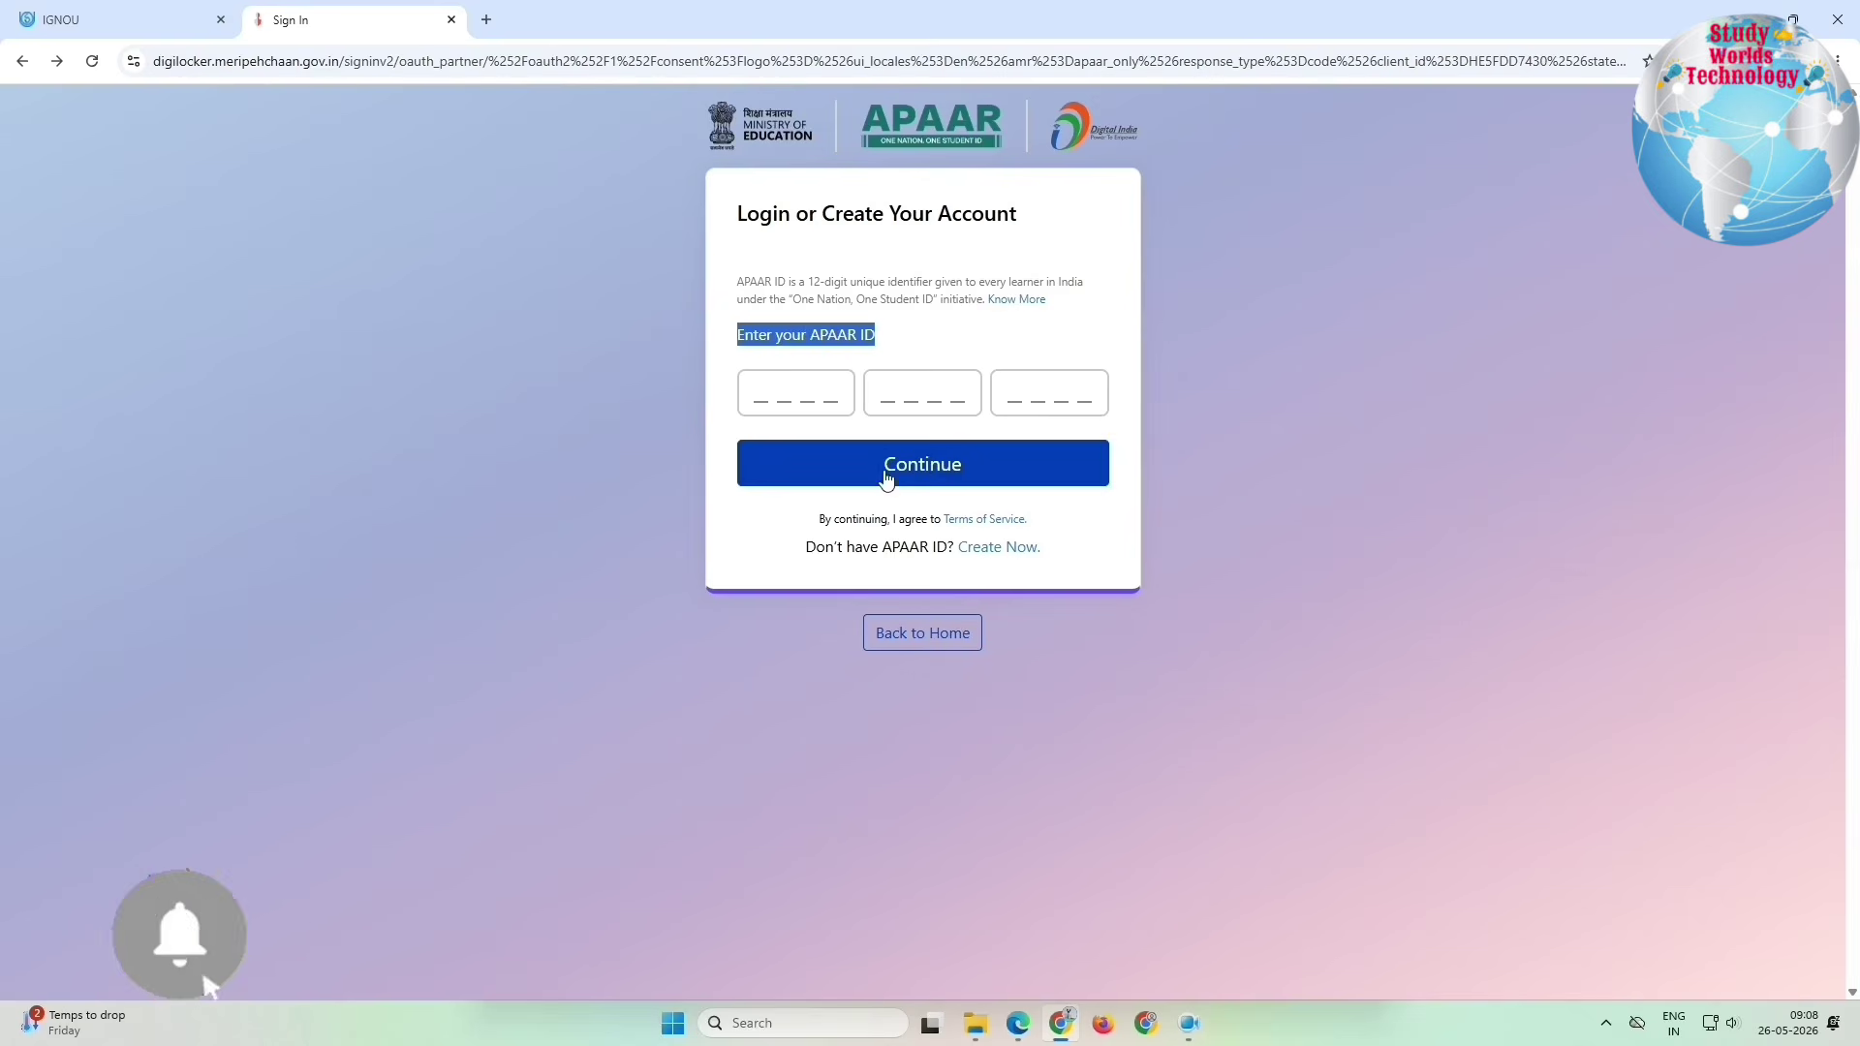
# Step: Choose 'Create Now' to make a new APAAR ID instead of signing in
pyautogui.moveTo(814, 520); pyautogui.dragTo(973, 564)
pyautogui.click(990, 554)
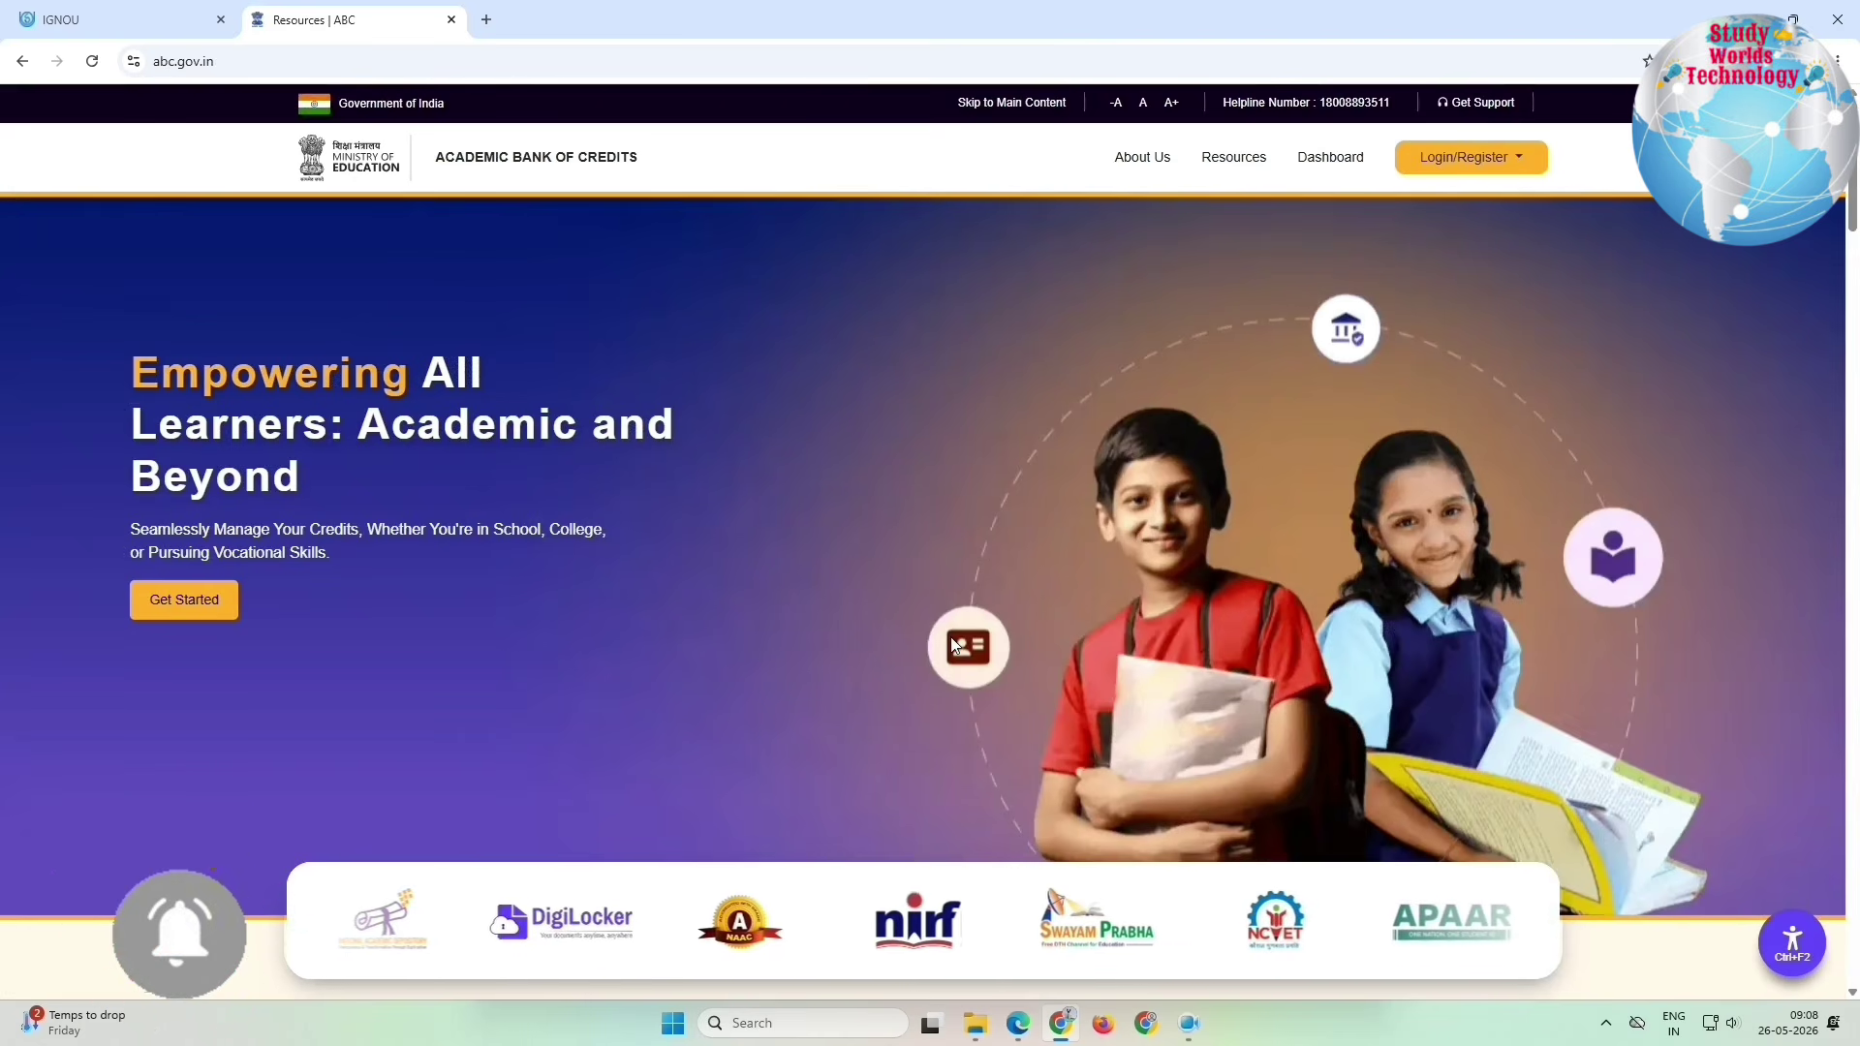
# Step: Look over the Academic Bank of Credits Login/Register options, then choose Get Started
pyautogui.scroll(-5, 976, 619)
pyautogui.scroll(6, 975, 618)
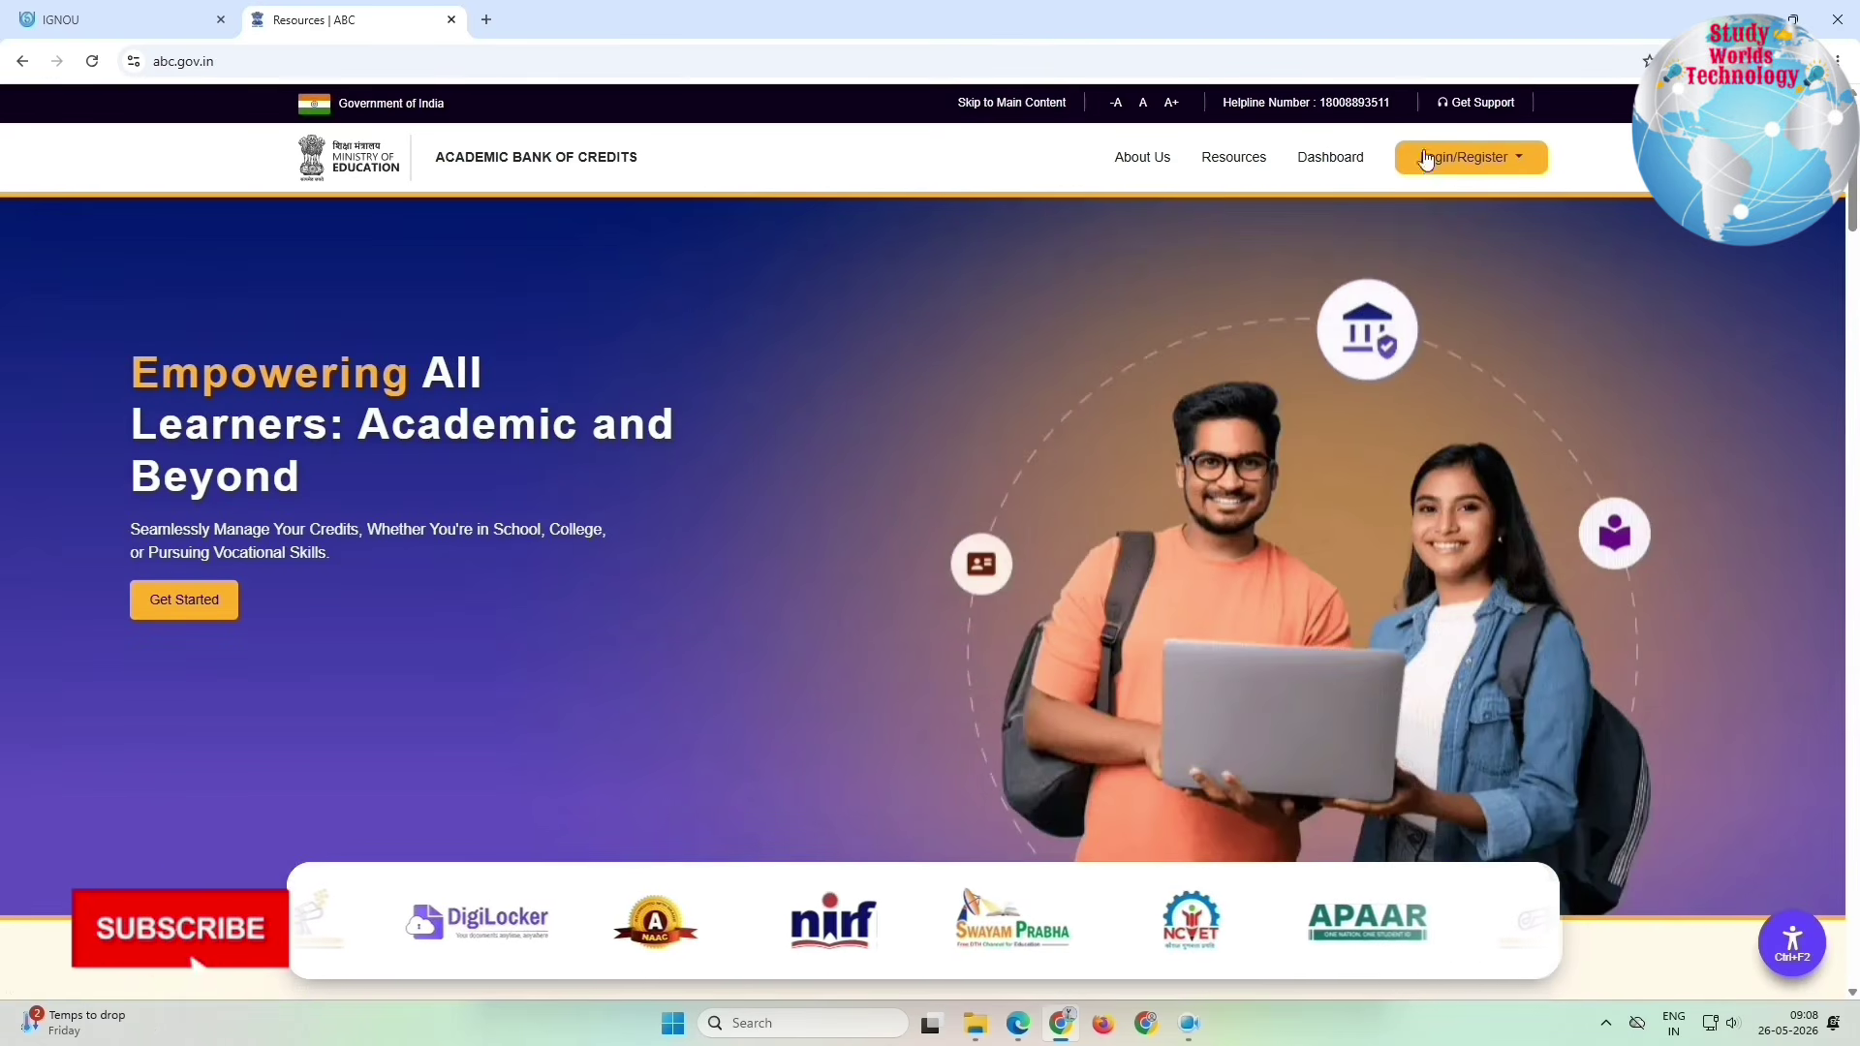
pyautogui.click(1456, 167)
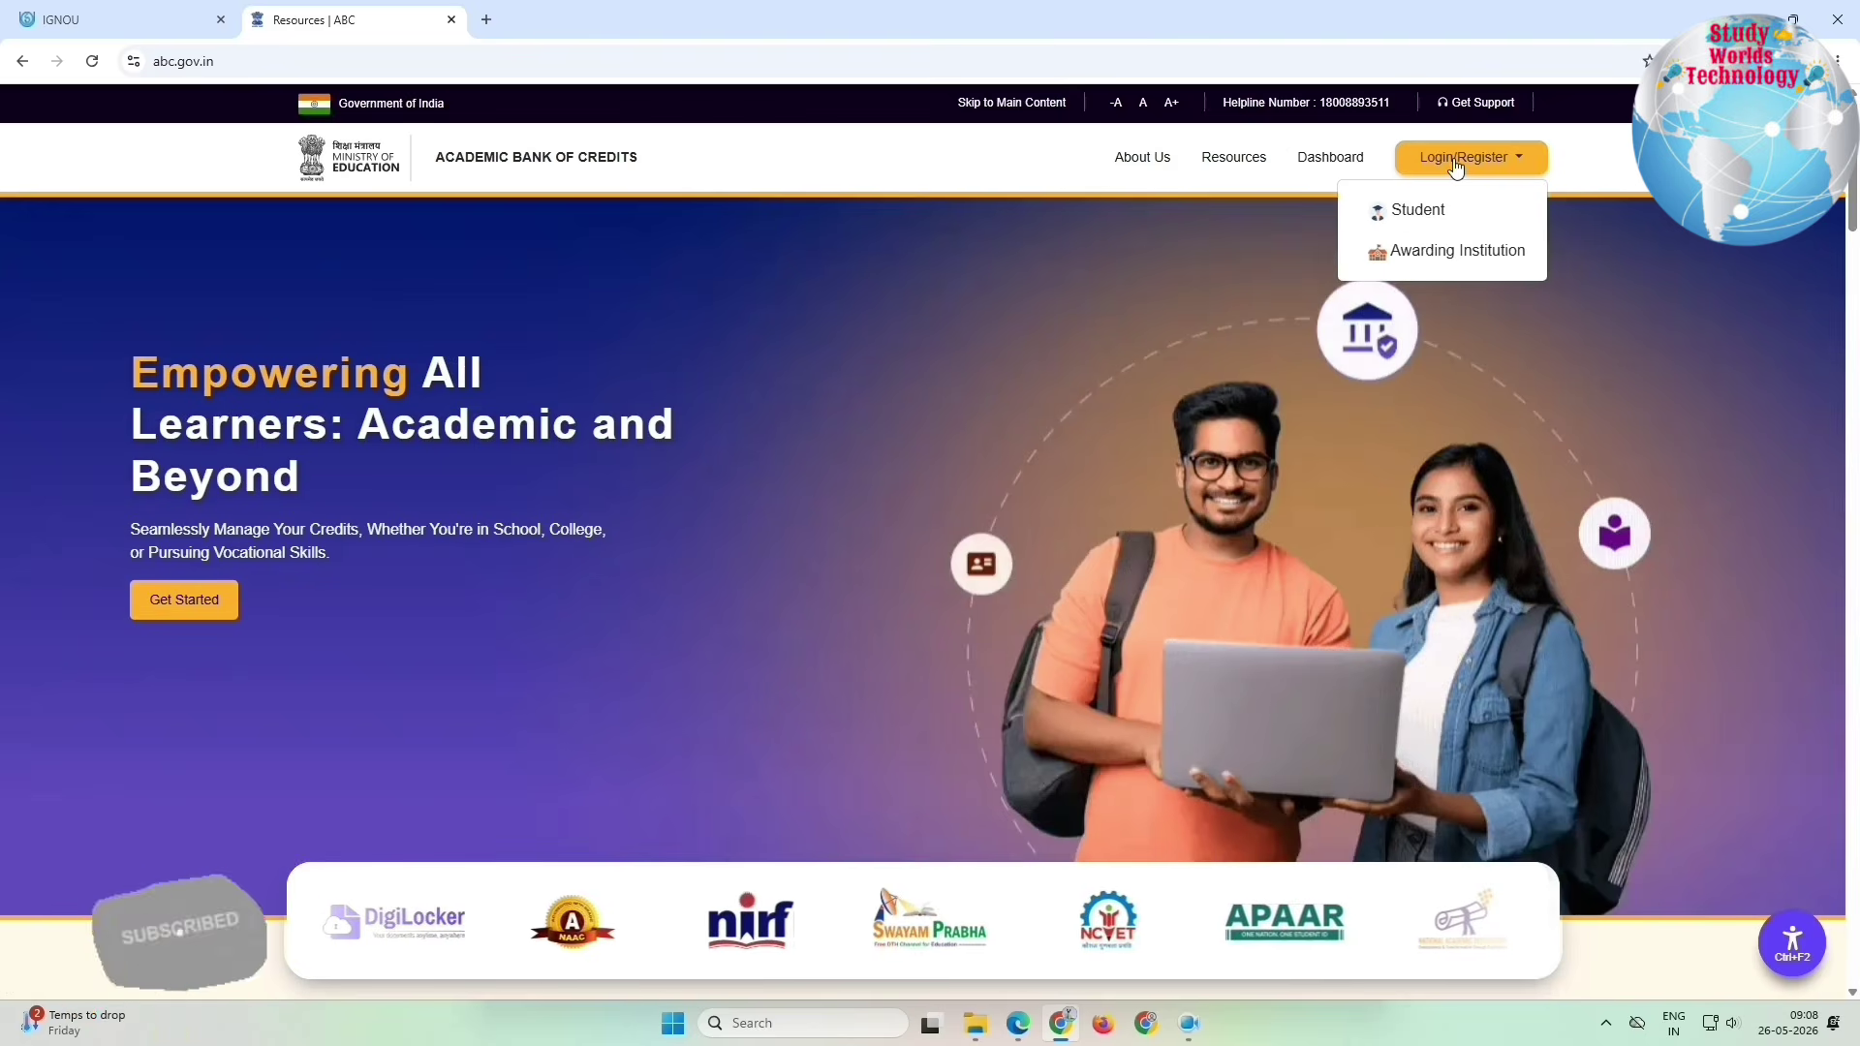
pyautogui.click(155, 625)
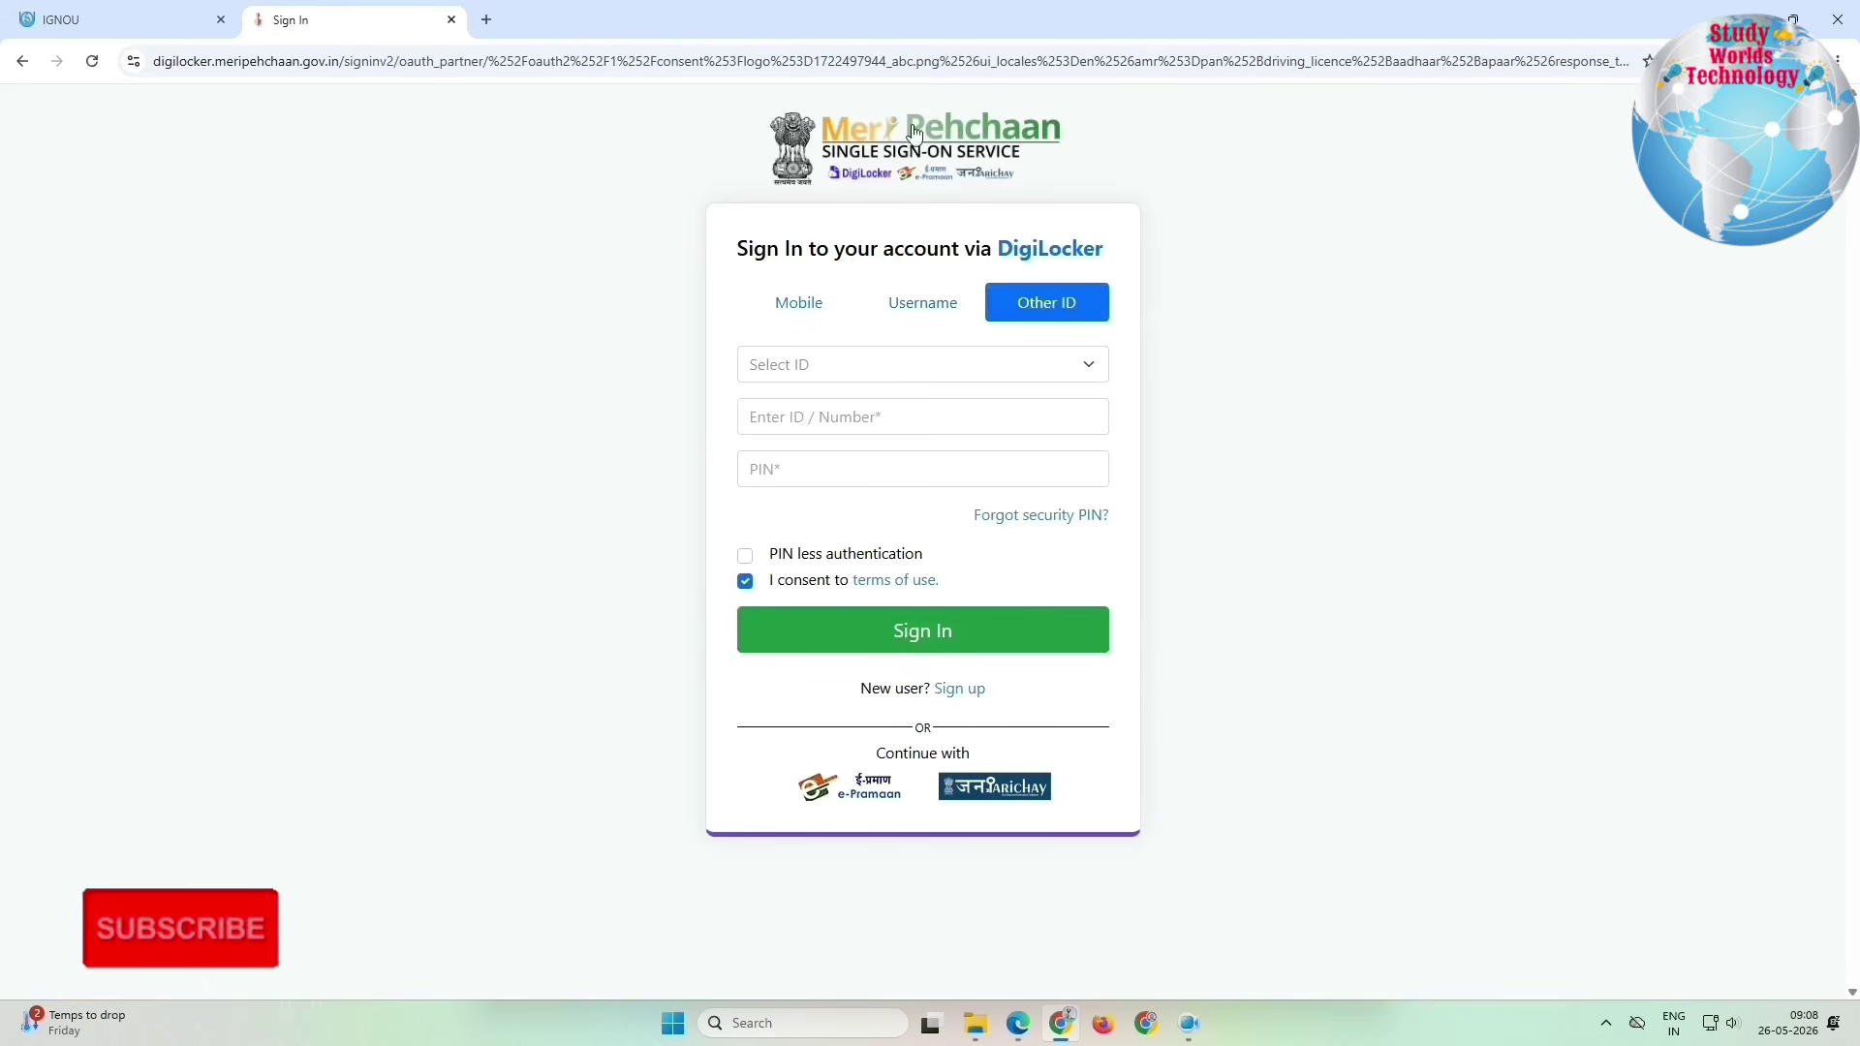
# Step: Select Aadhaar as the Other ID sign-in type and enter the Aadhaar number
pyautogui.click(839, 365)
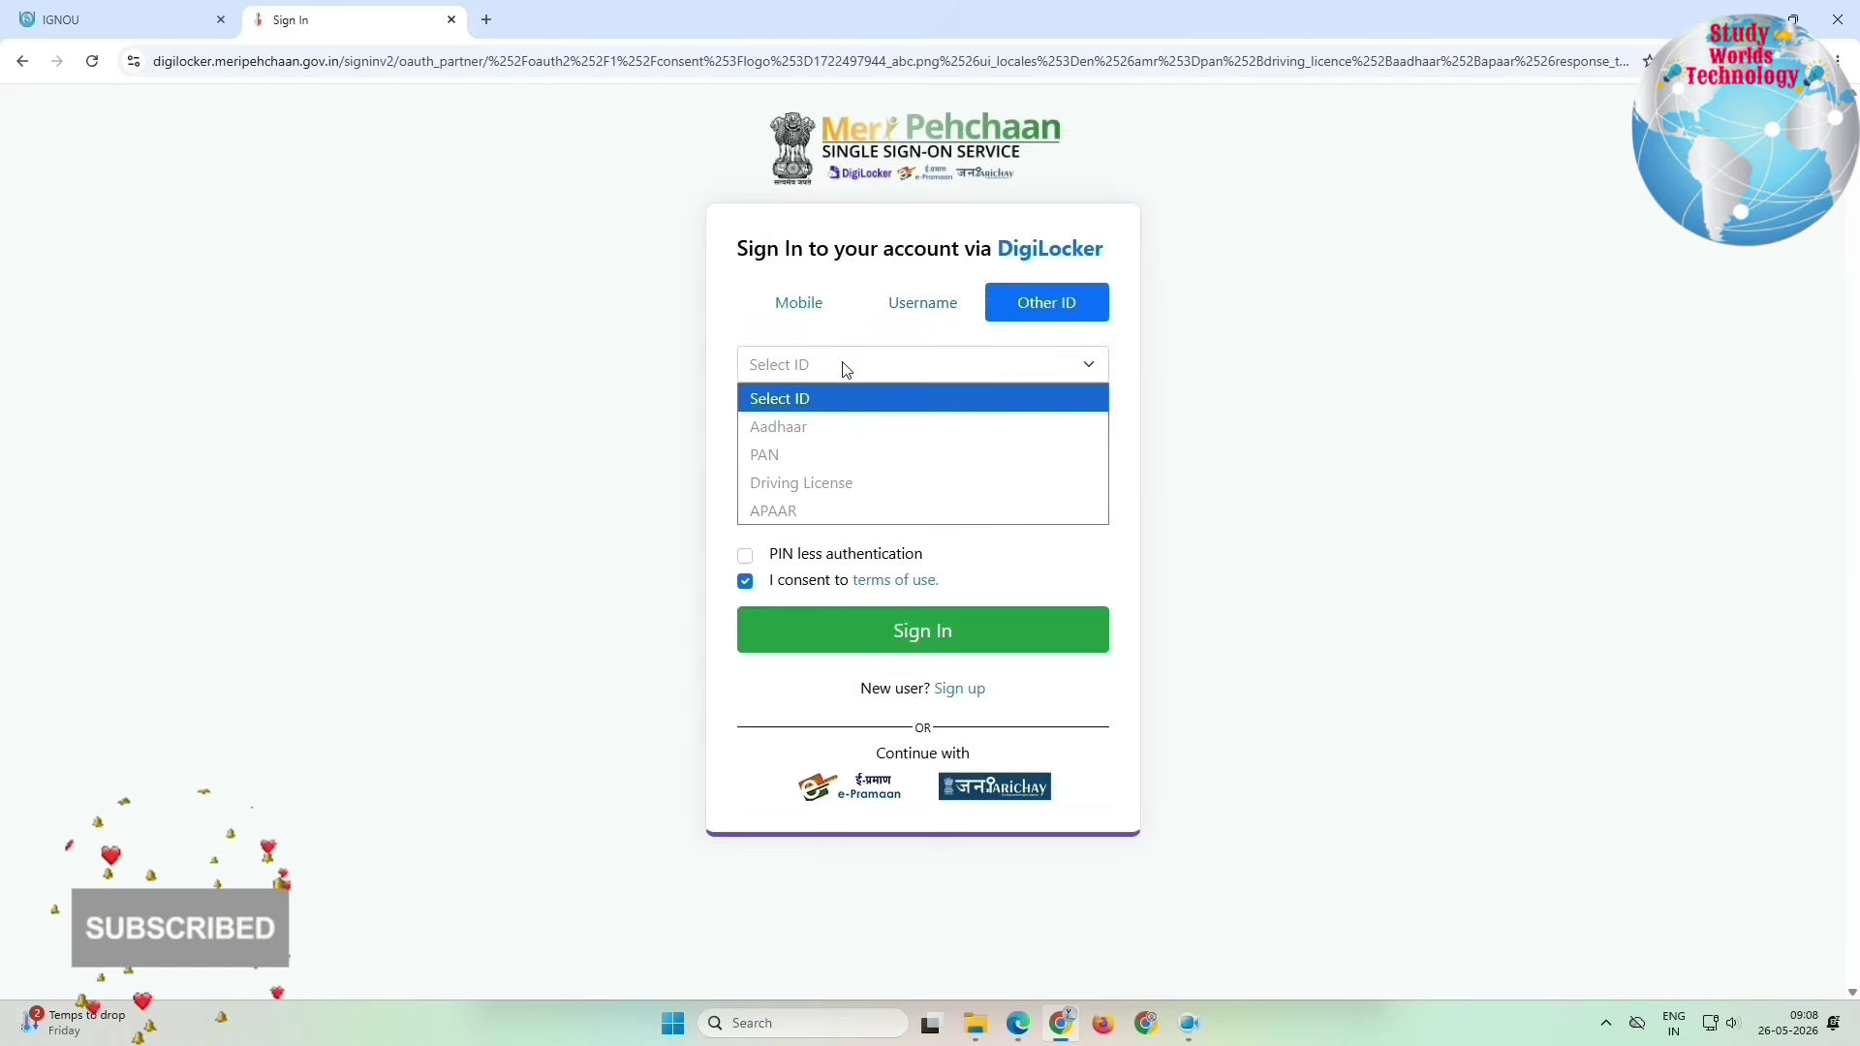
pyautogui.click(818, 427)
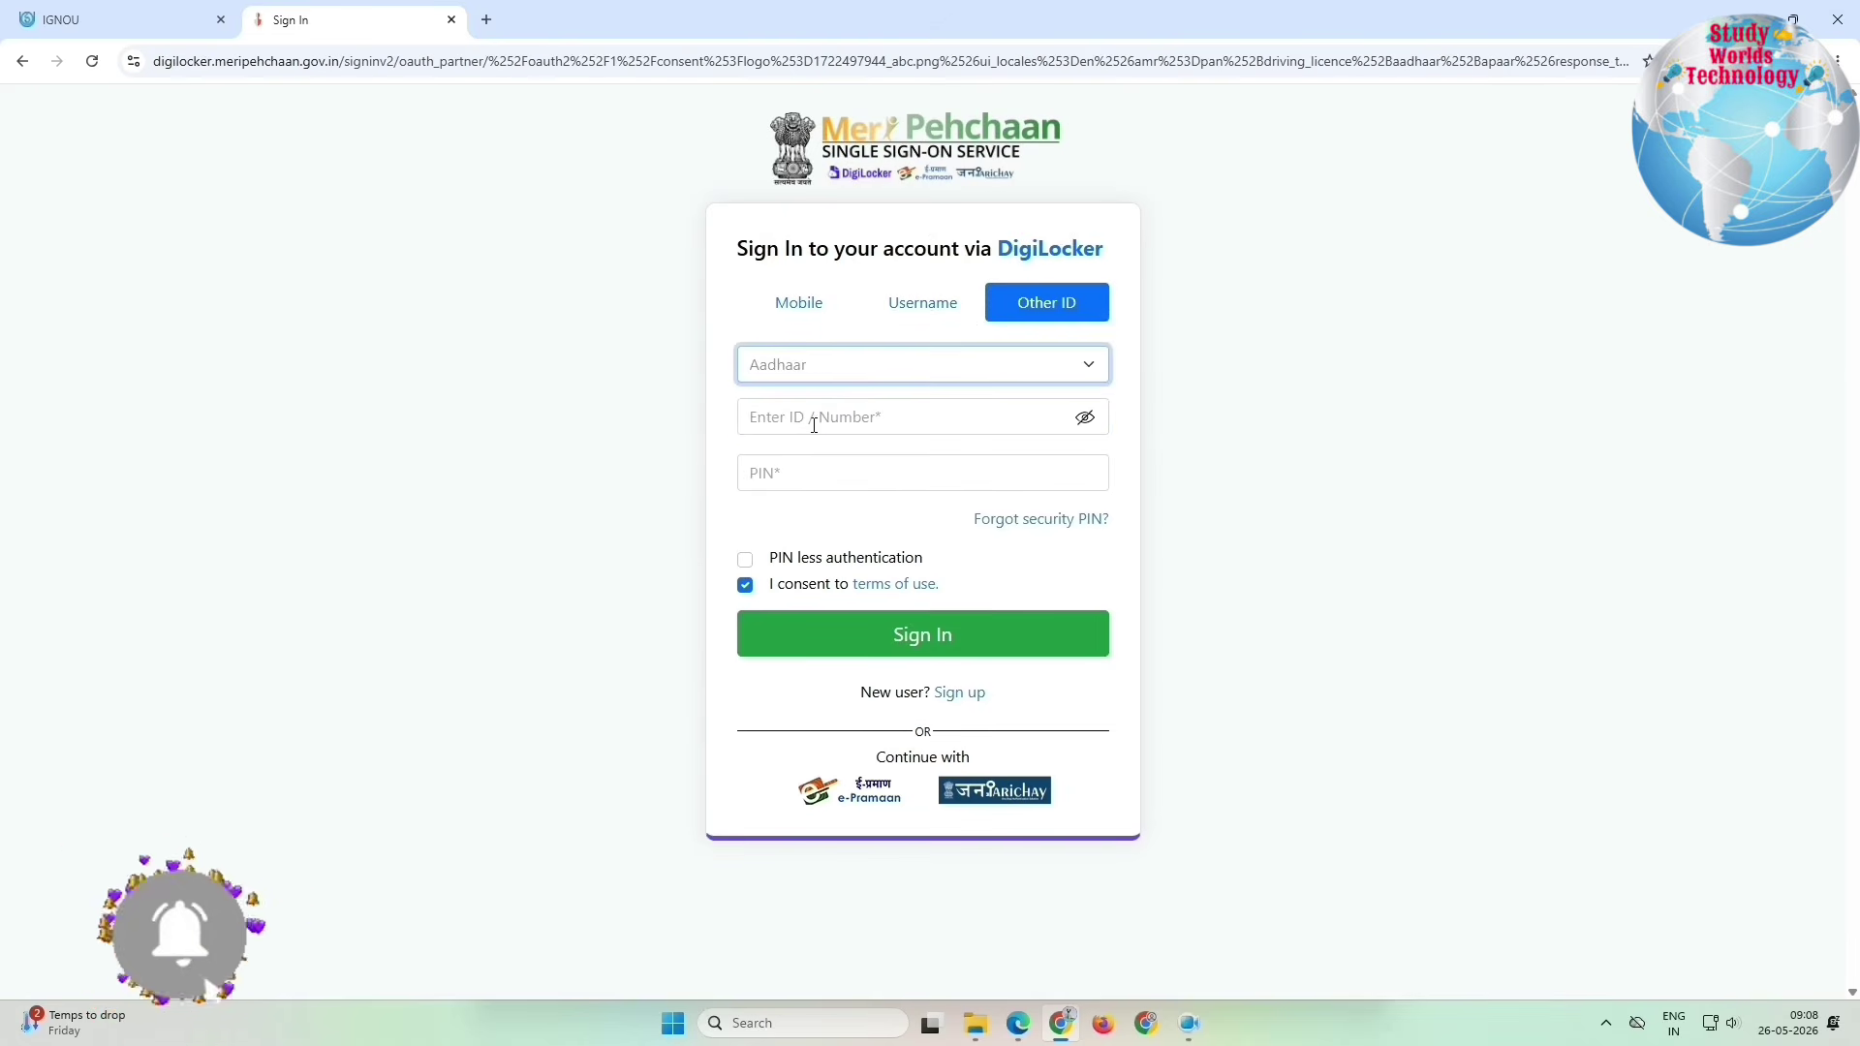
pyautogui.click(818, 425)
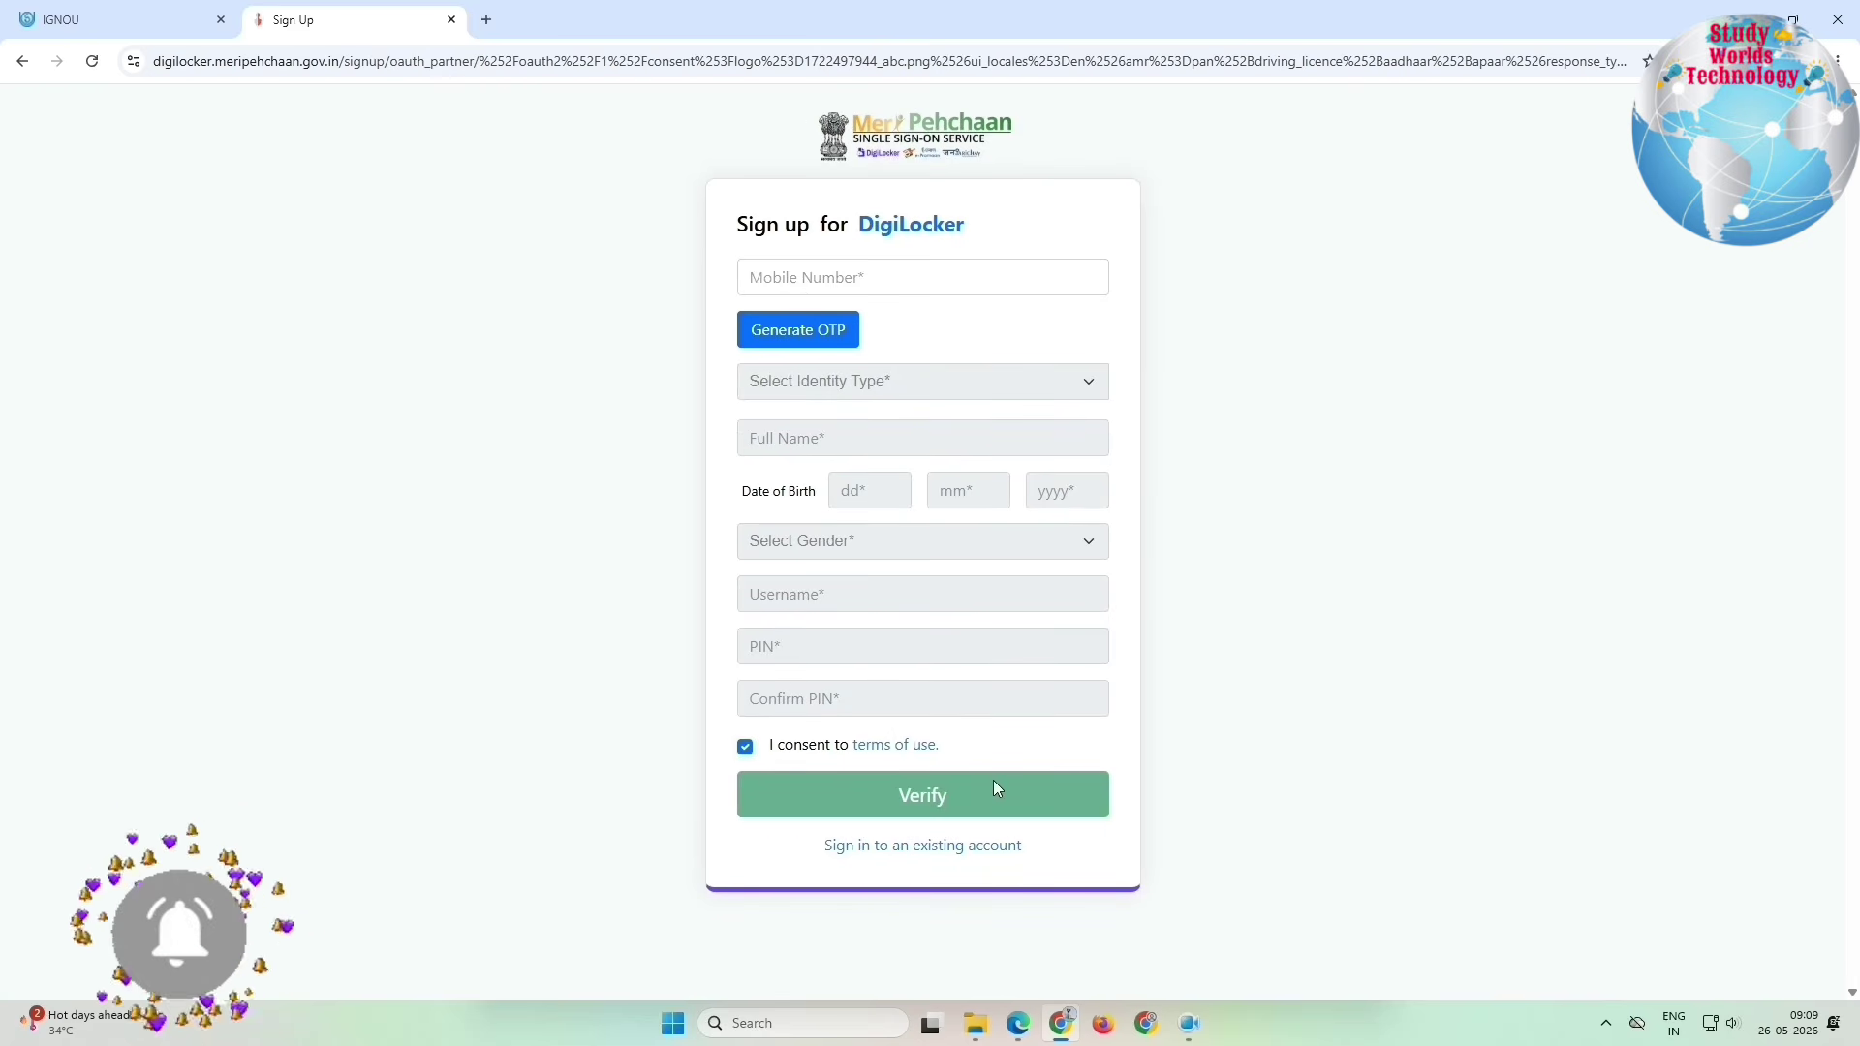
pyautogui.click(914, 852)
pyautogui.click(804, 372)
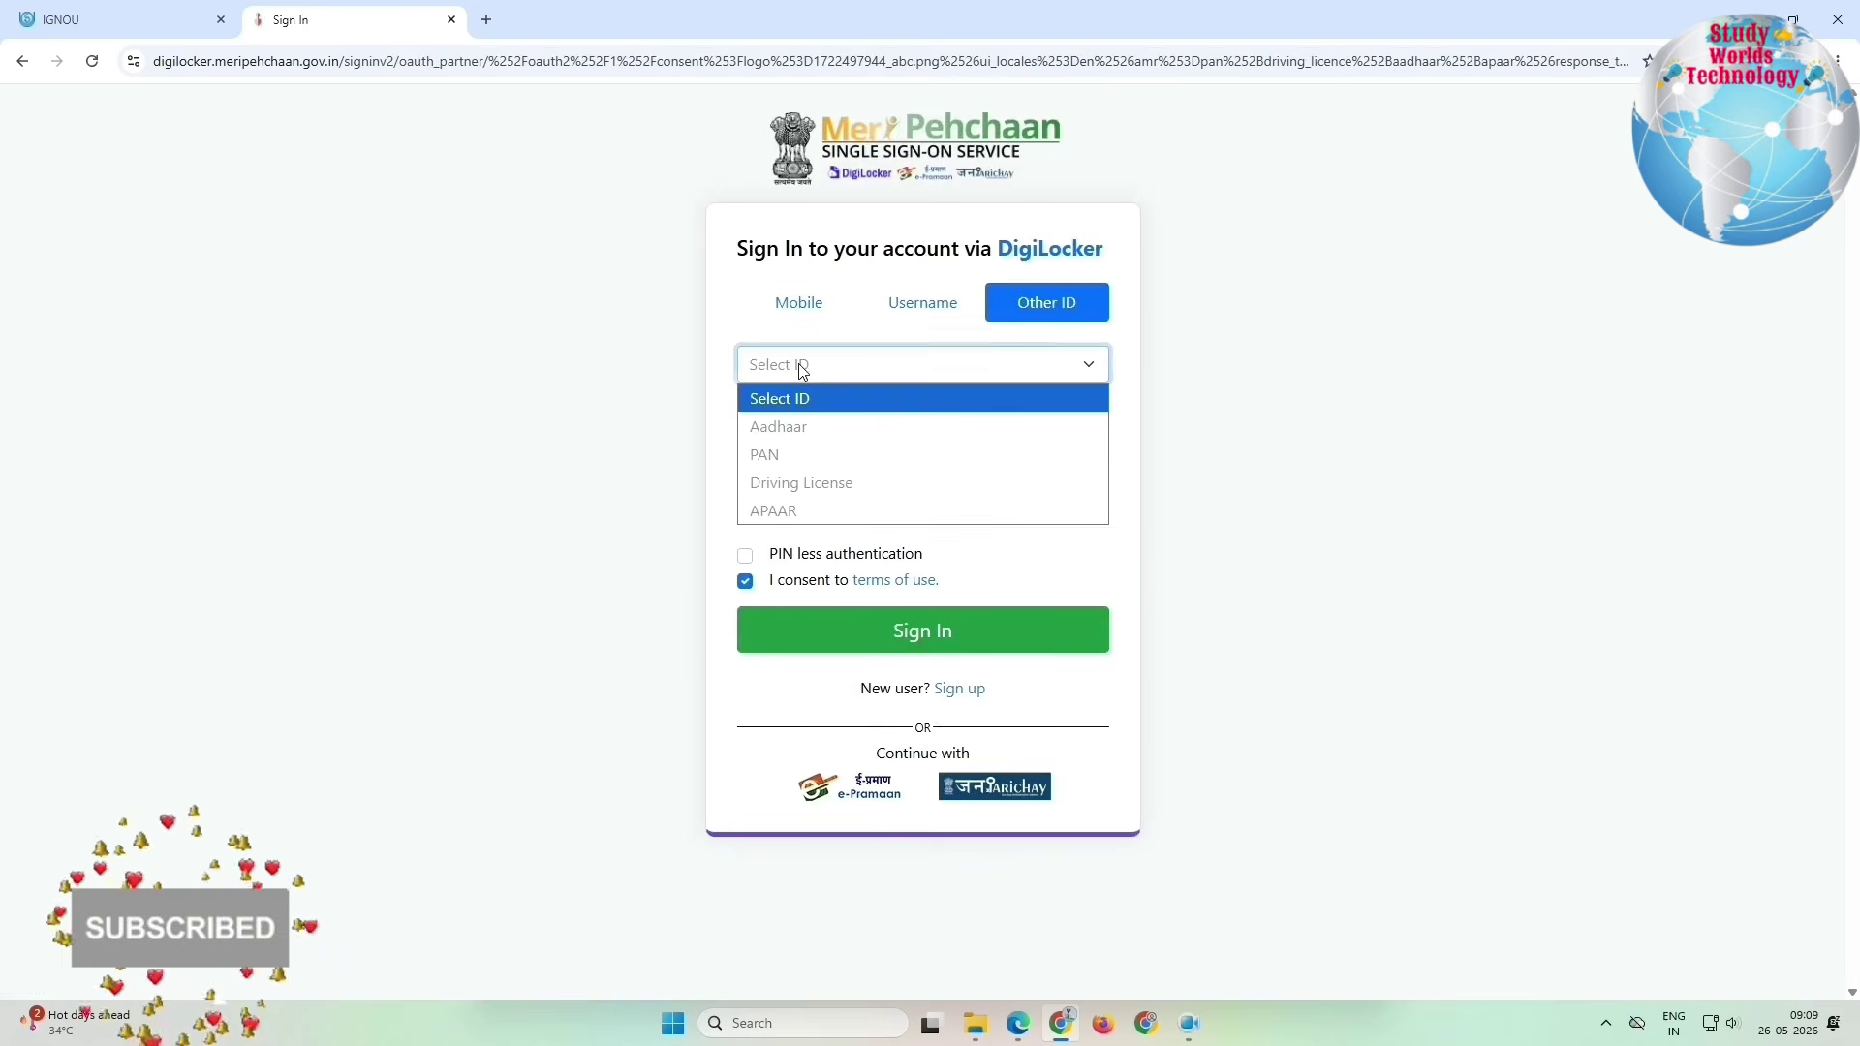
pyautogui.click(798, 426)
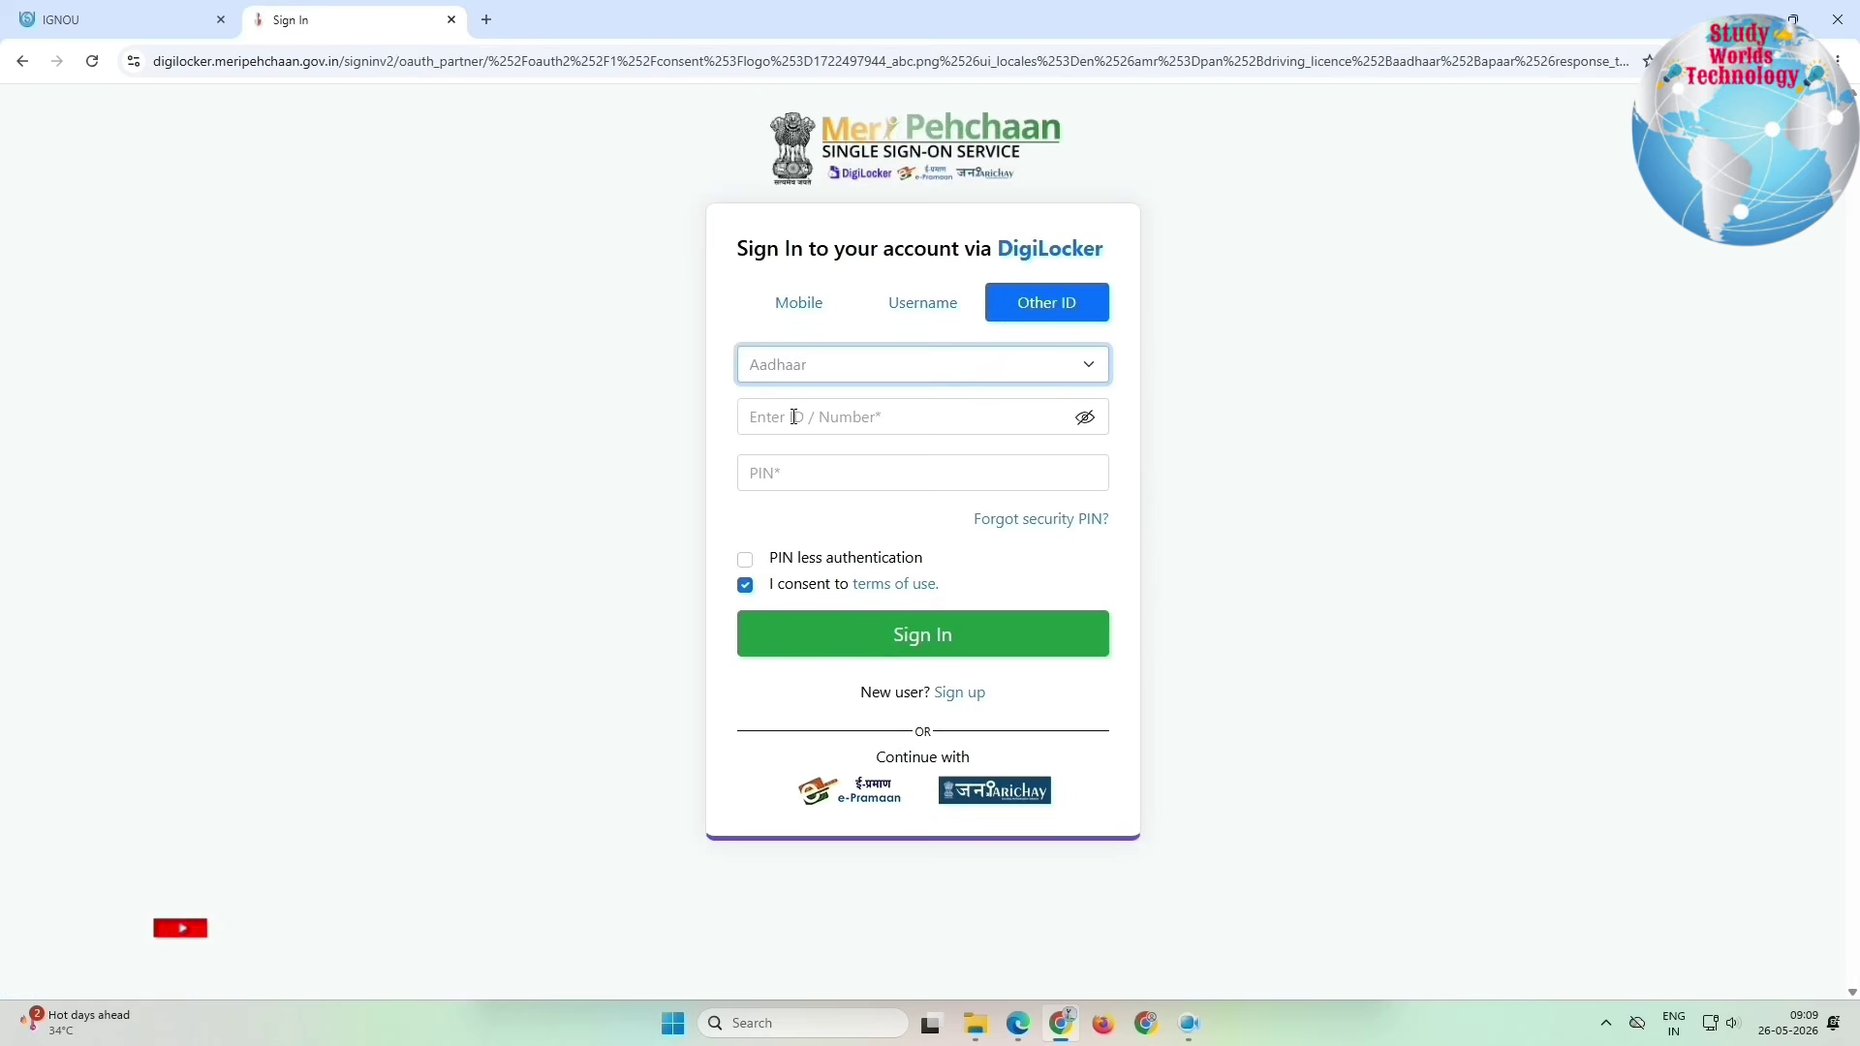
pyautogui.click(795, 418)
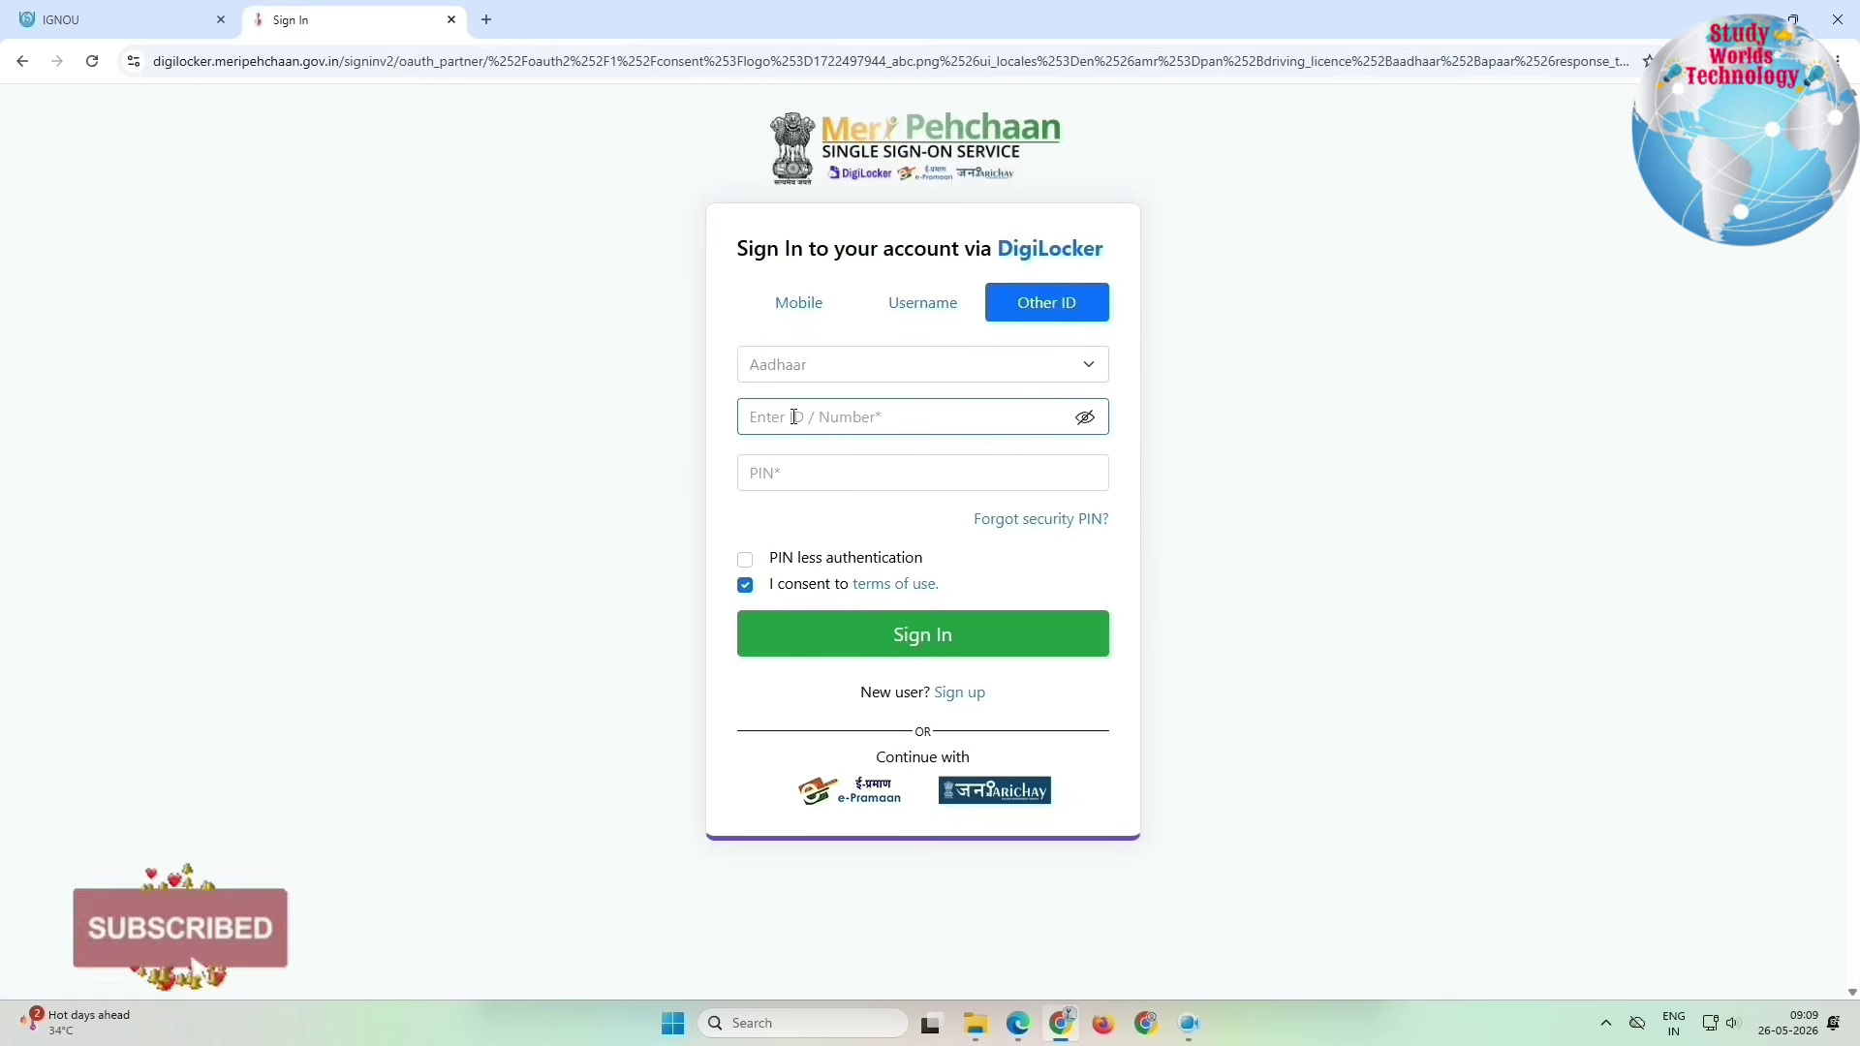
# Step: Enter the OTP and sign in, reaching the Academic Bank of Credits profile-sharing consent
pyautogui.write('4')
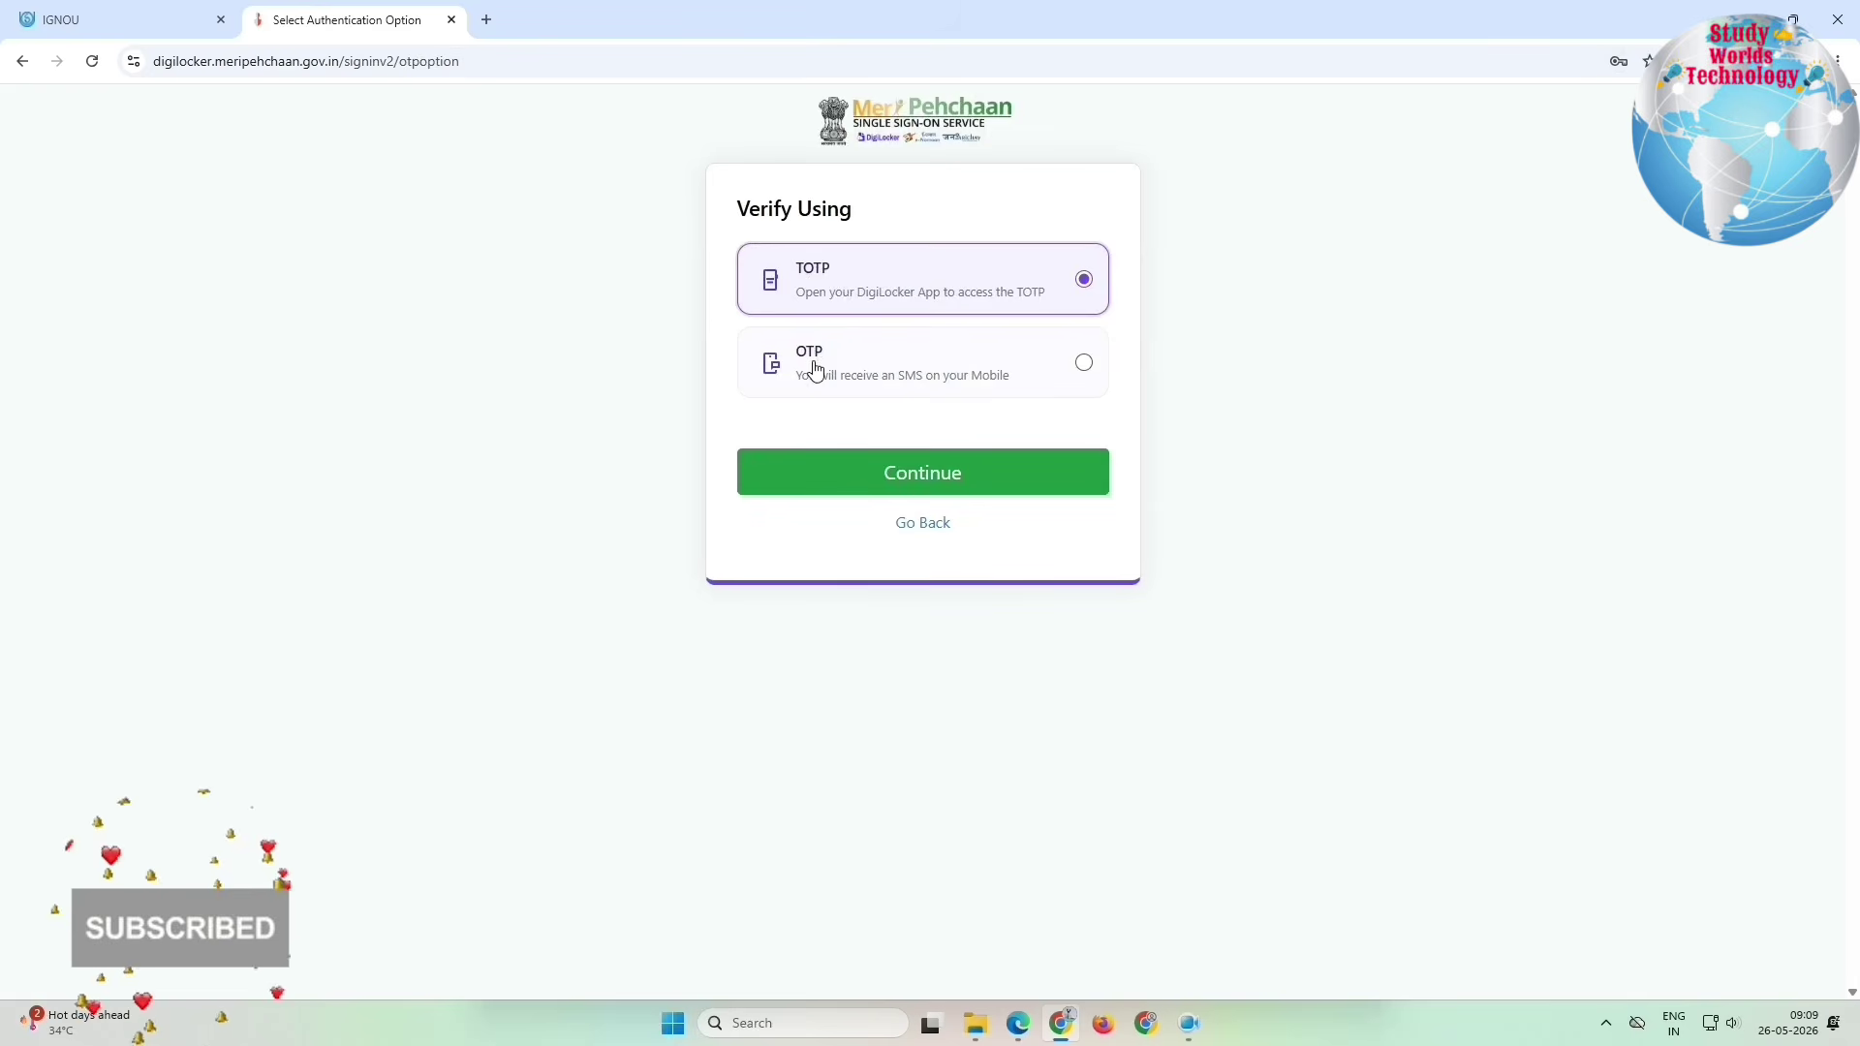
pyautogui.click(816, 372)
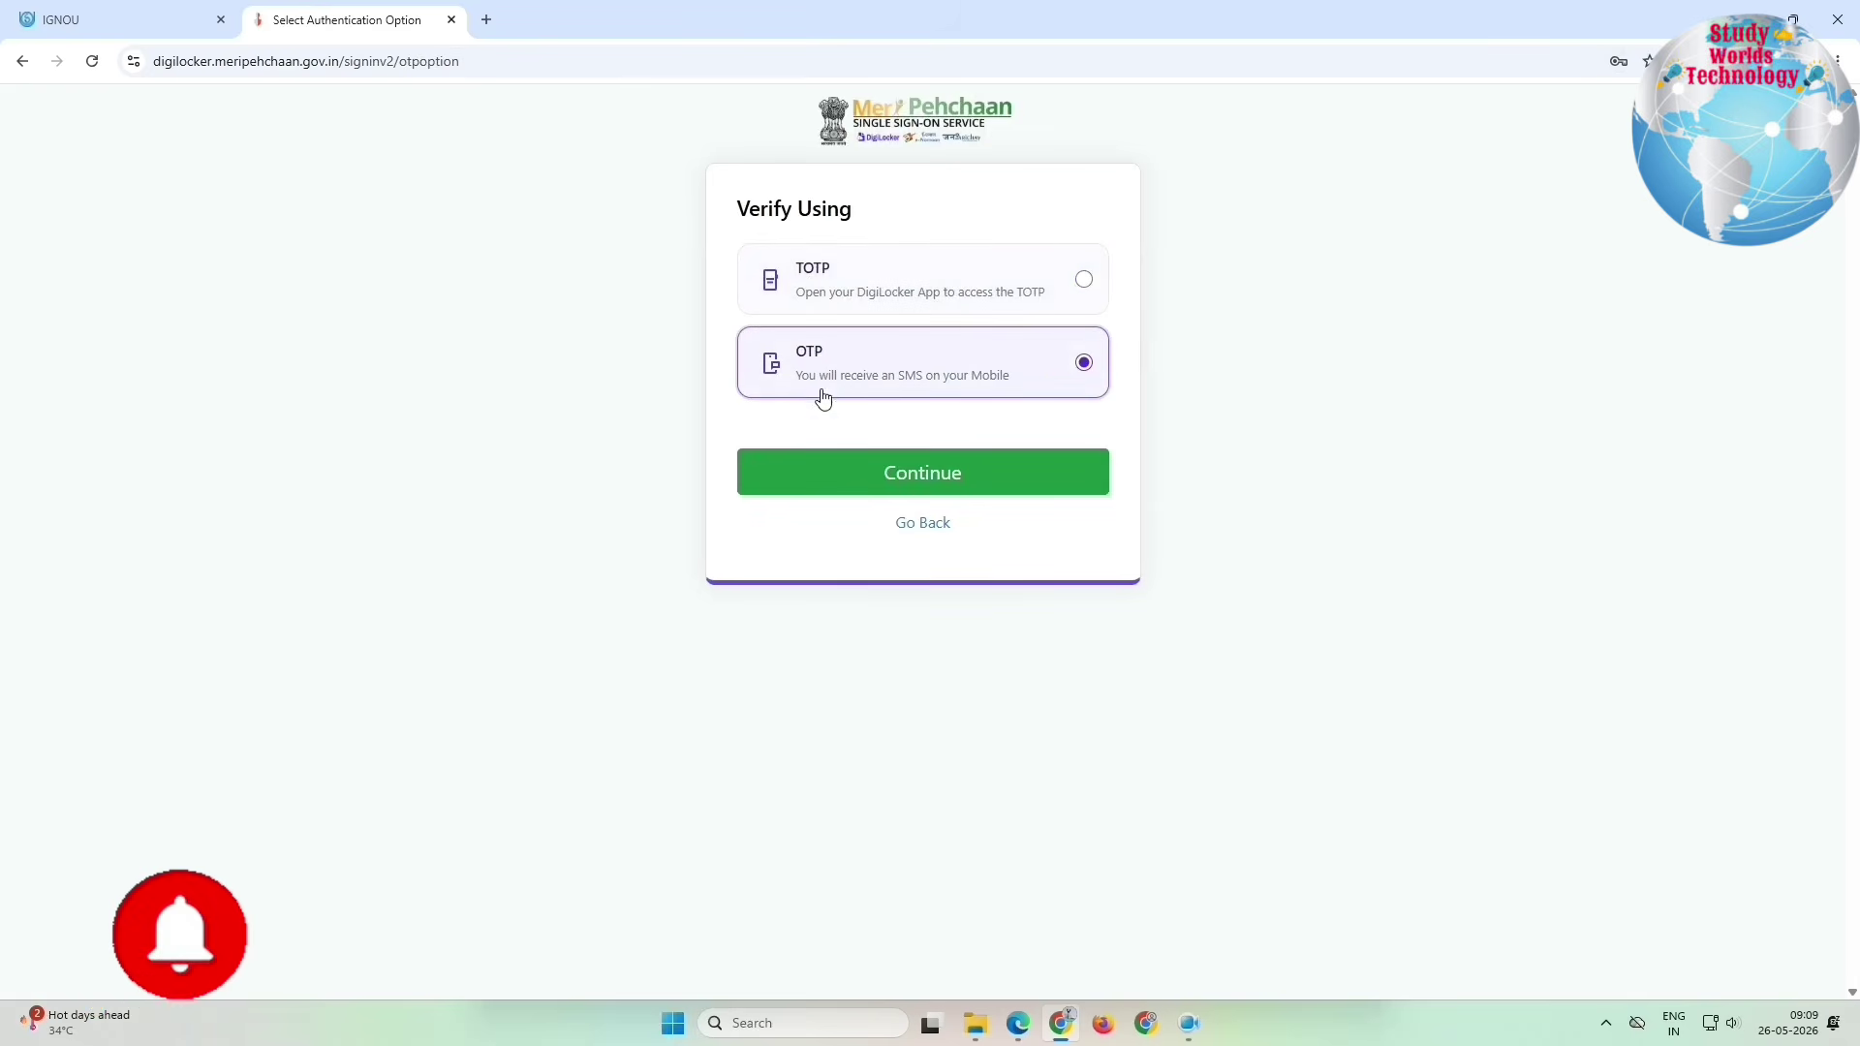
pyautogui.click(839, 486)
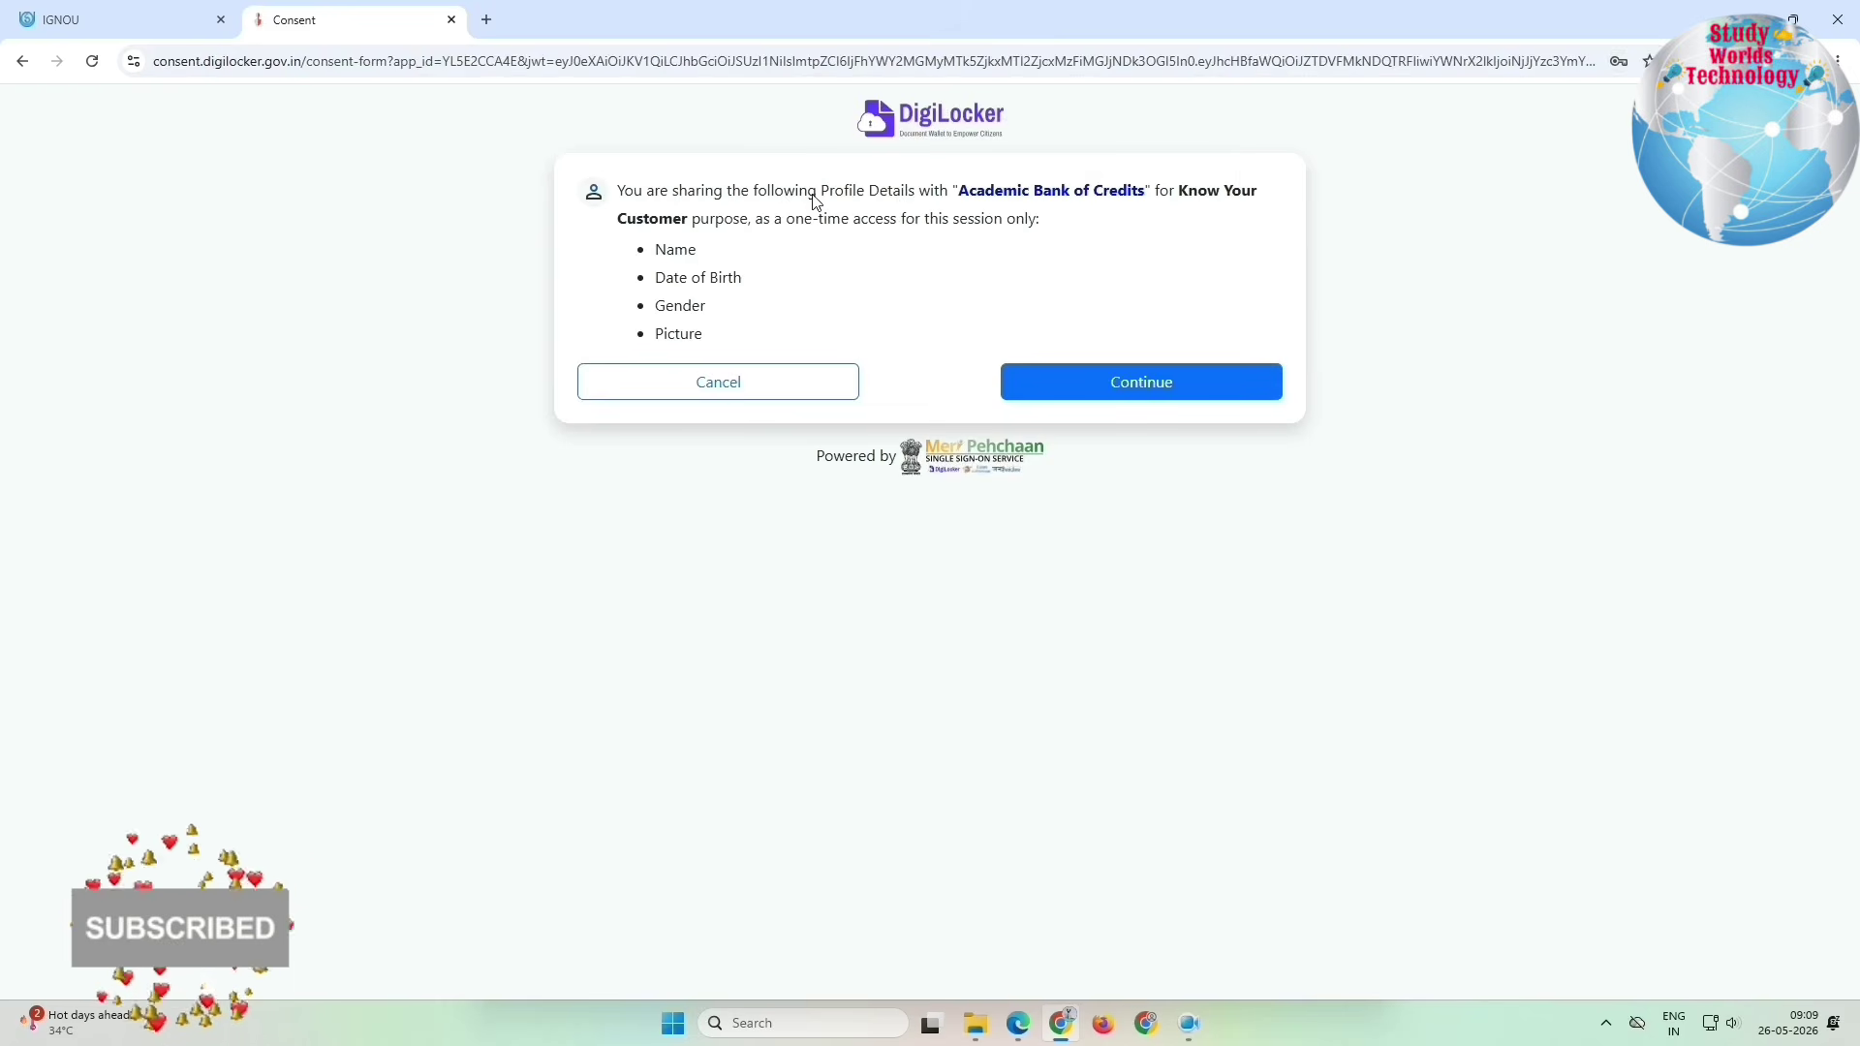
pyautogui.moveTo(809, 192); pyautogui.dragTo(1257, 213)
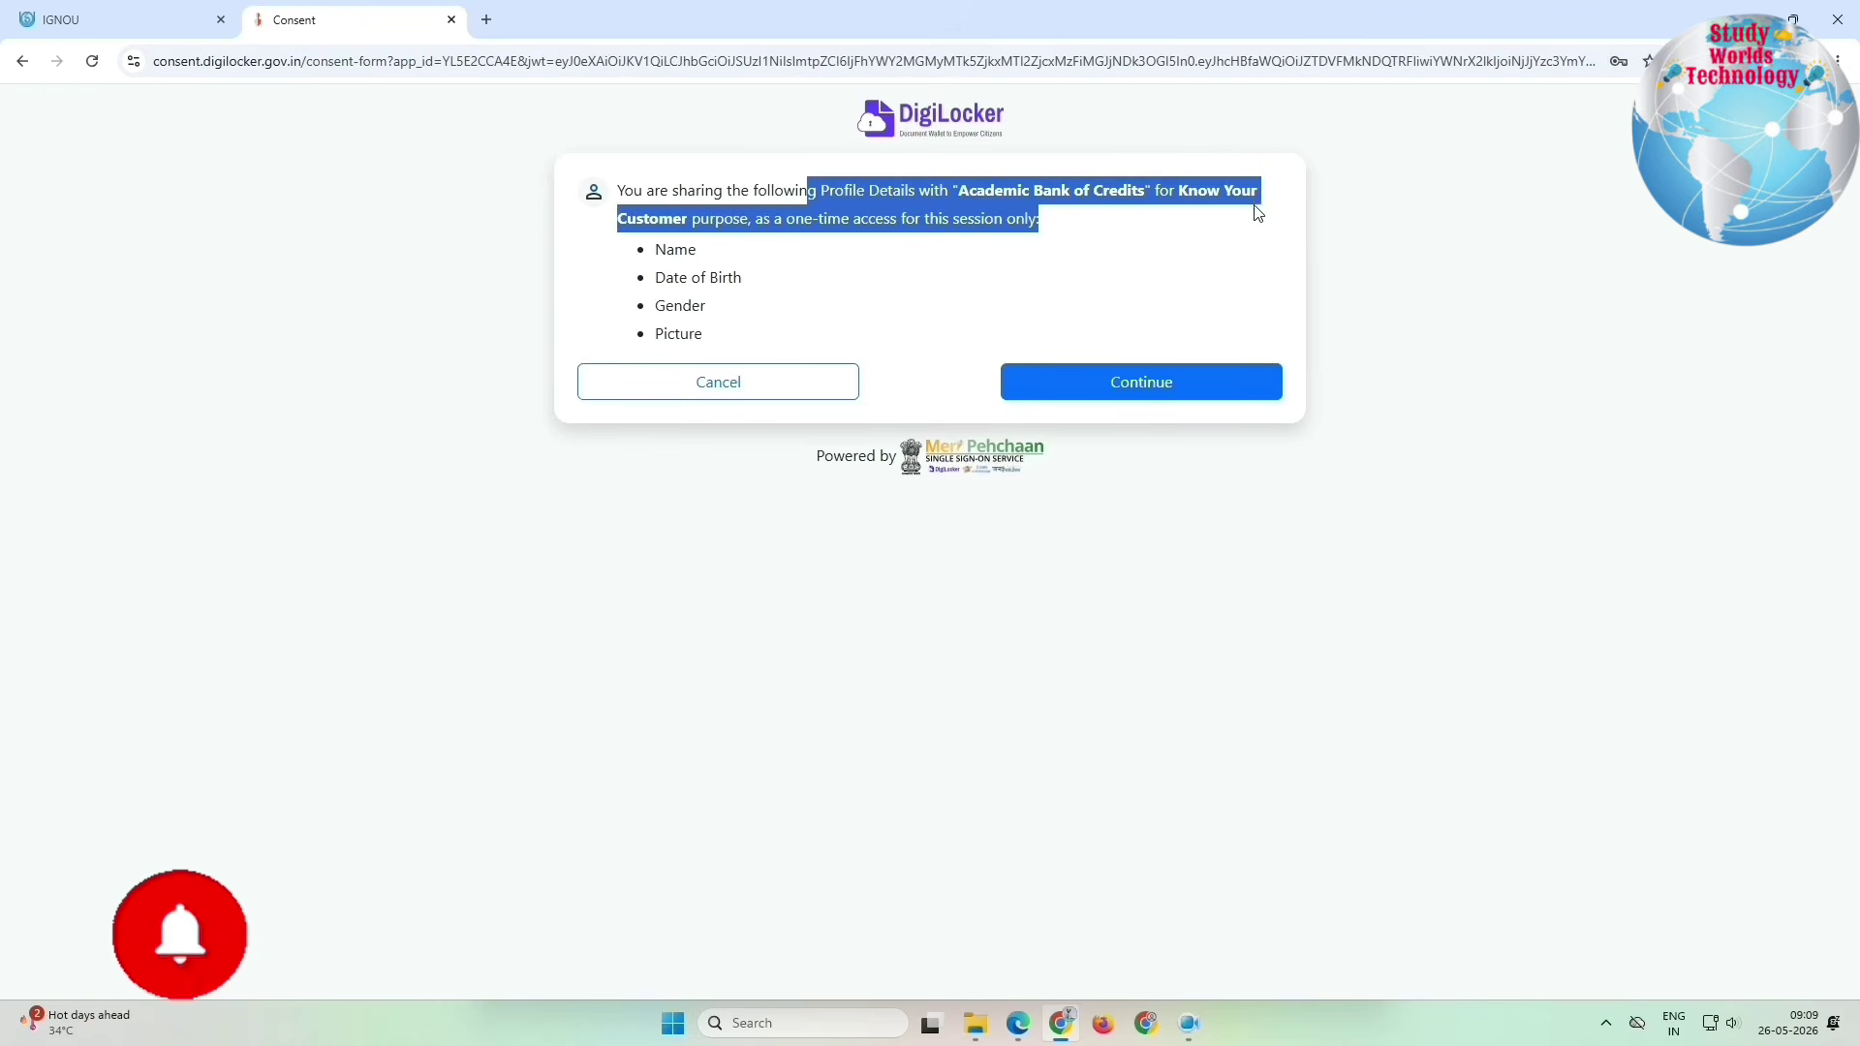
# Step: Allow sharing profile details with Academic Bank of Credits and respond to IGNOU's data-sharing request
pyautogui.click(1074, 377)
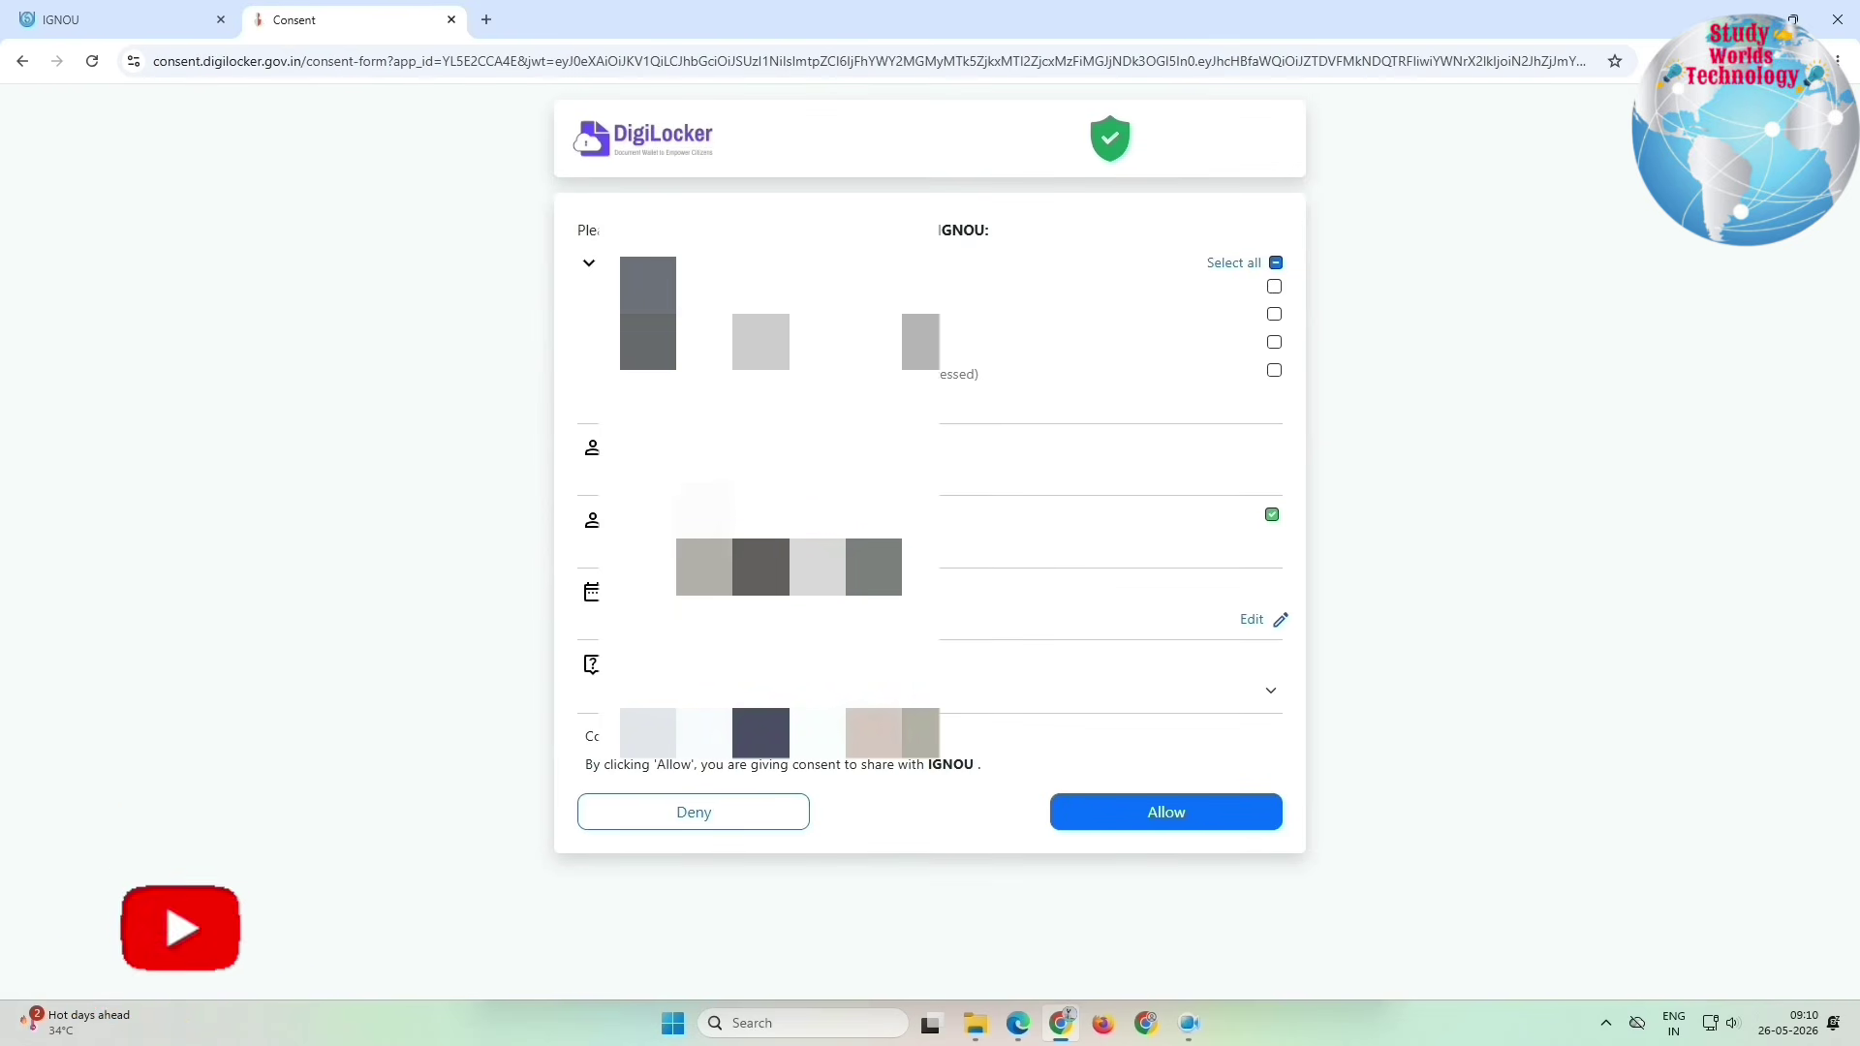
pyautogui.click(669, 825)
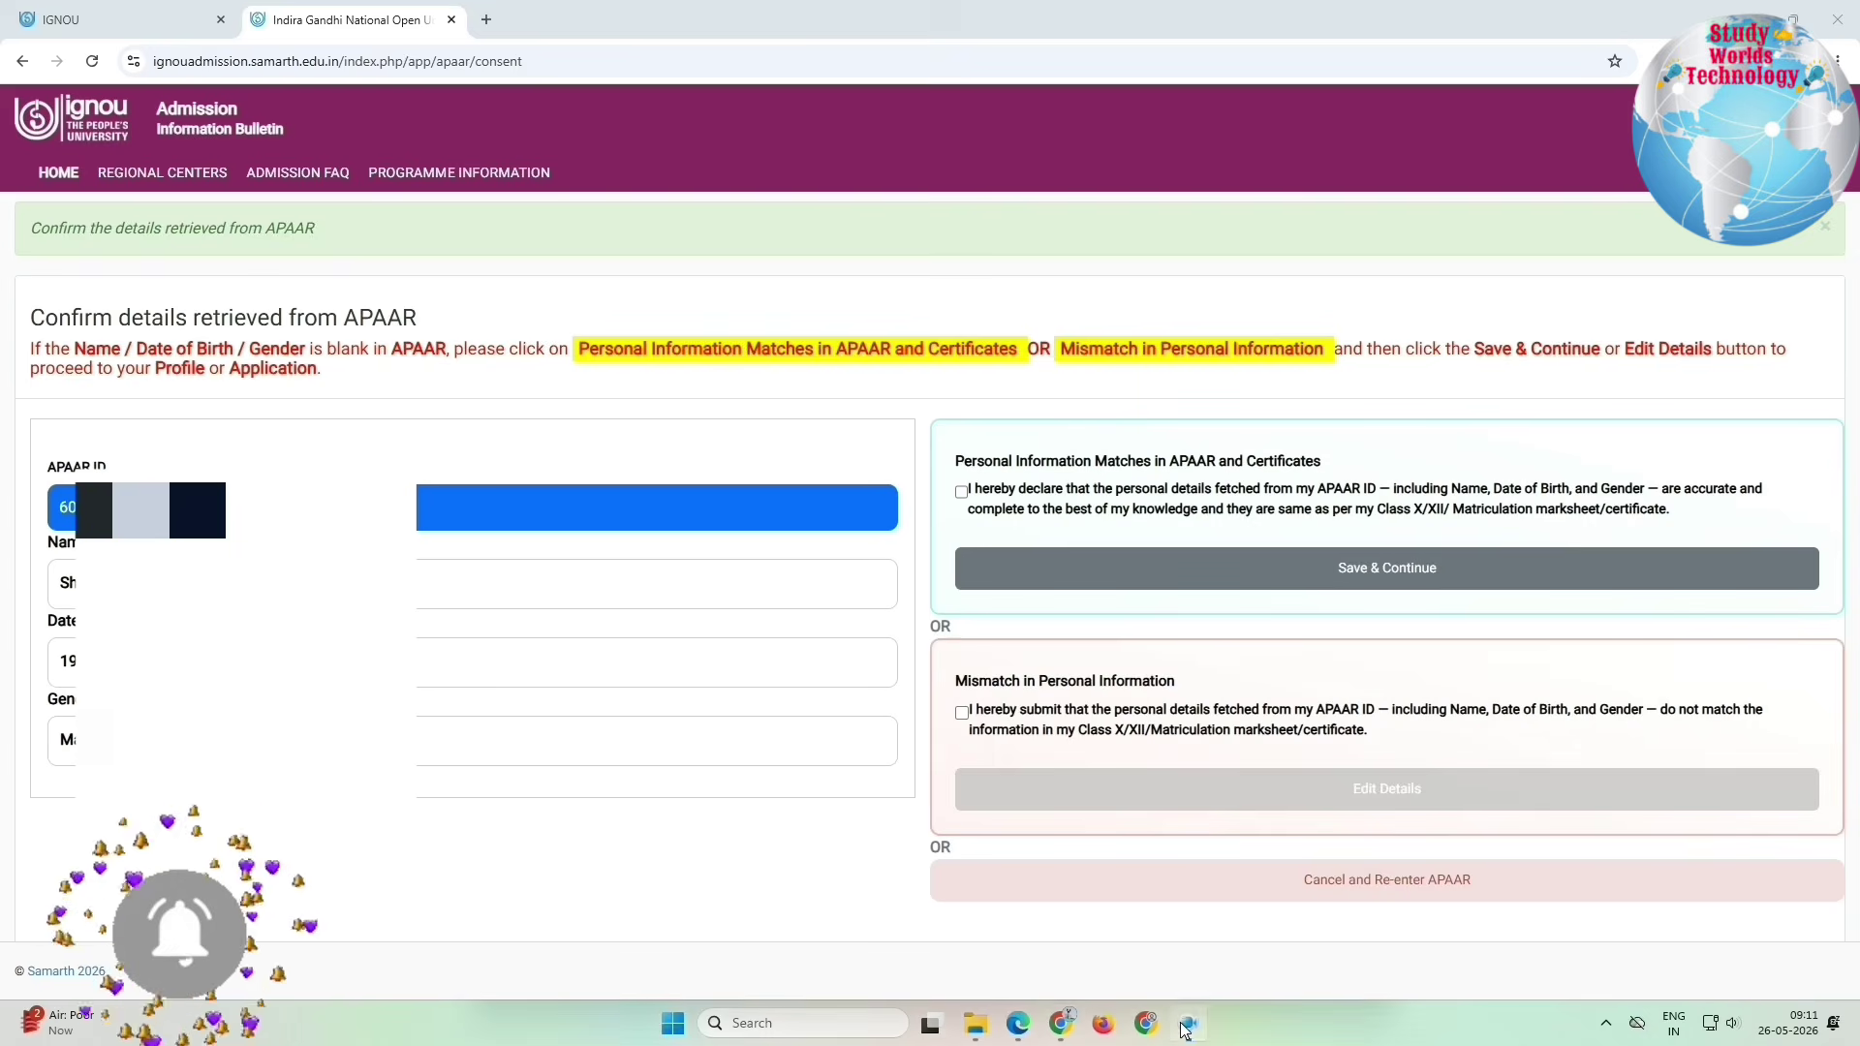
# Step: Check the APAAR-fetched name and gender against the declaration options and confirm they match
pyautogui.click(897, 430)
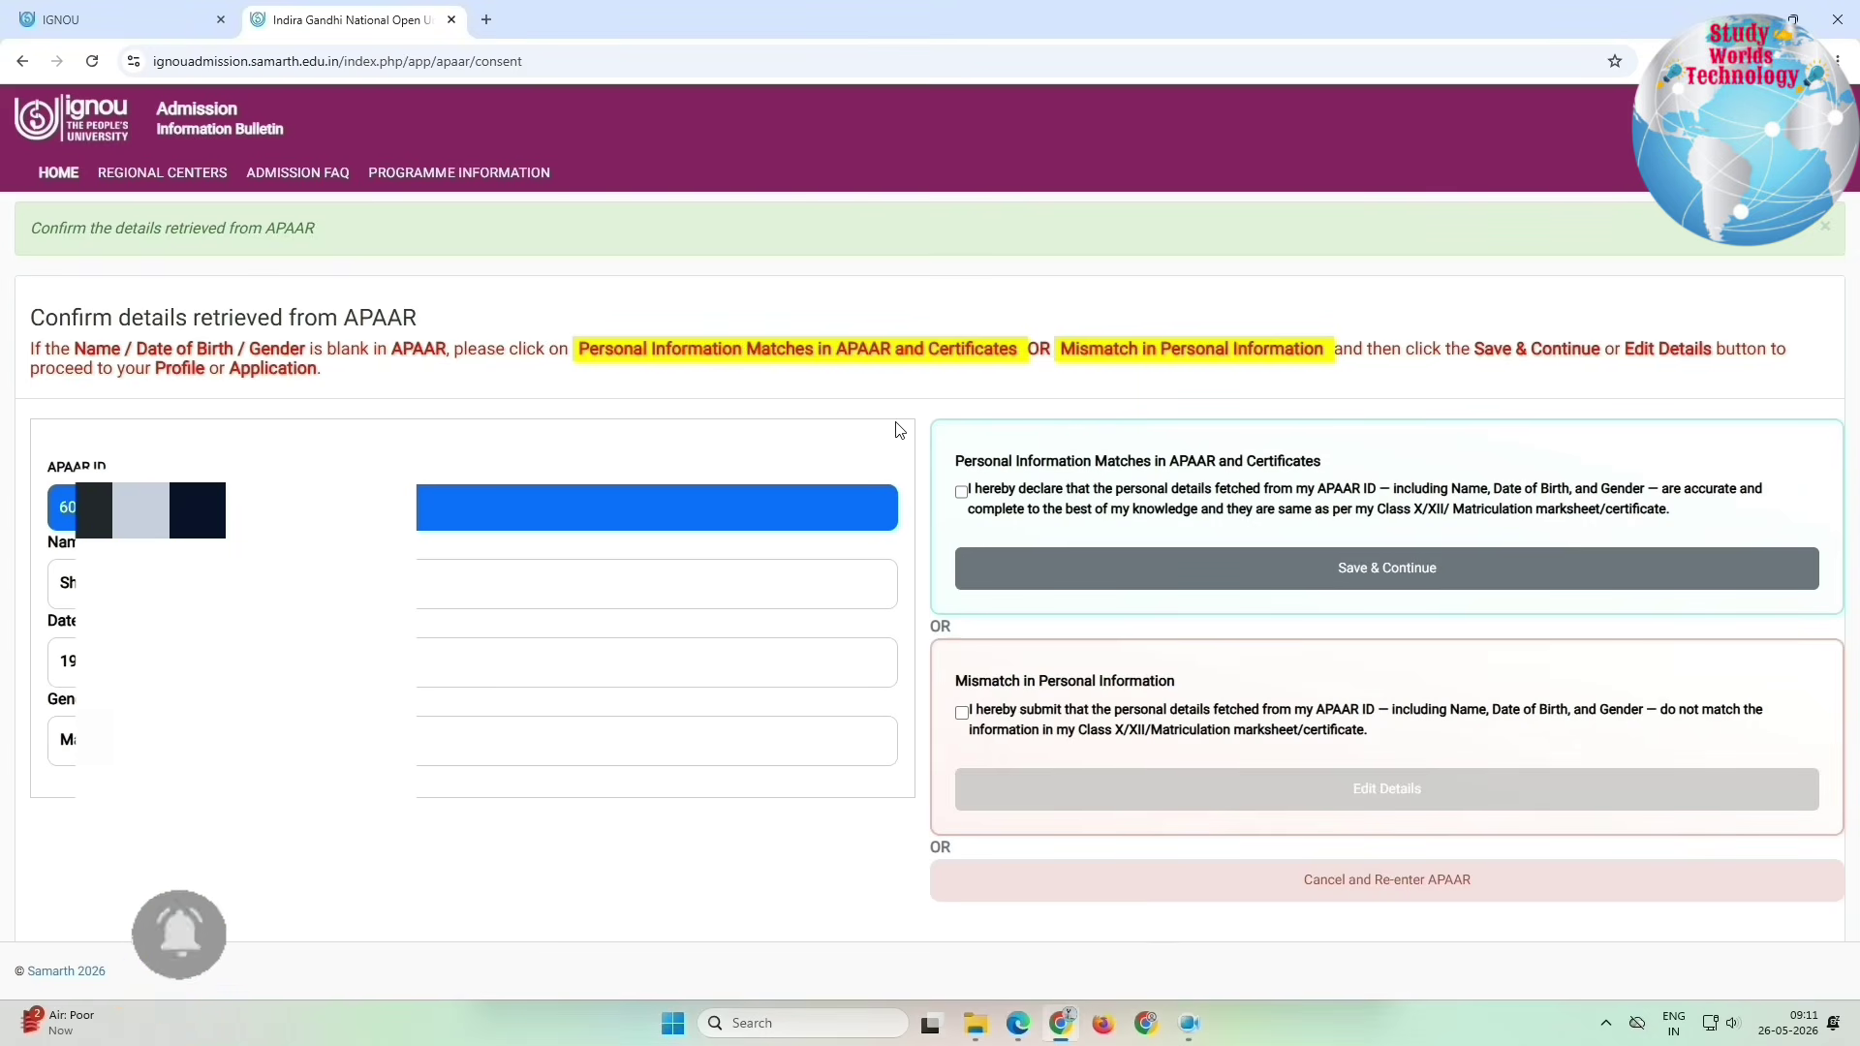
pyautogui.moveTo(78, 312); pyautogui.dragTo(473, 334)
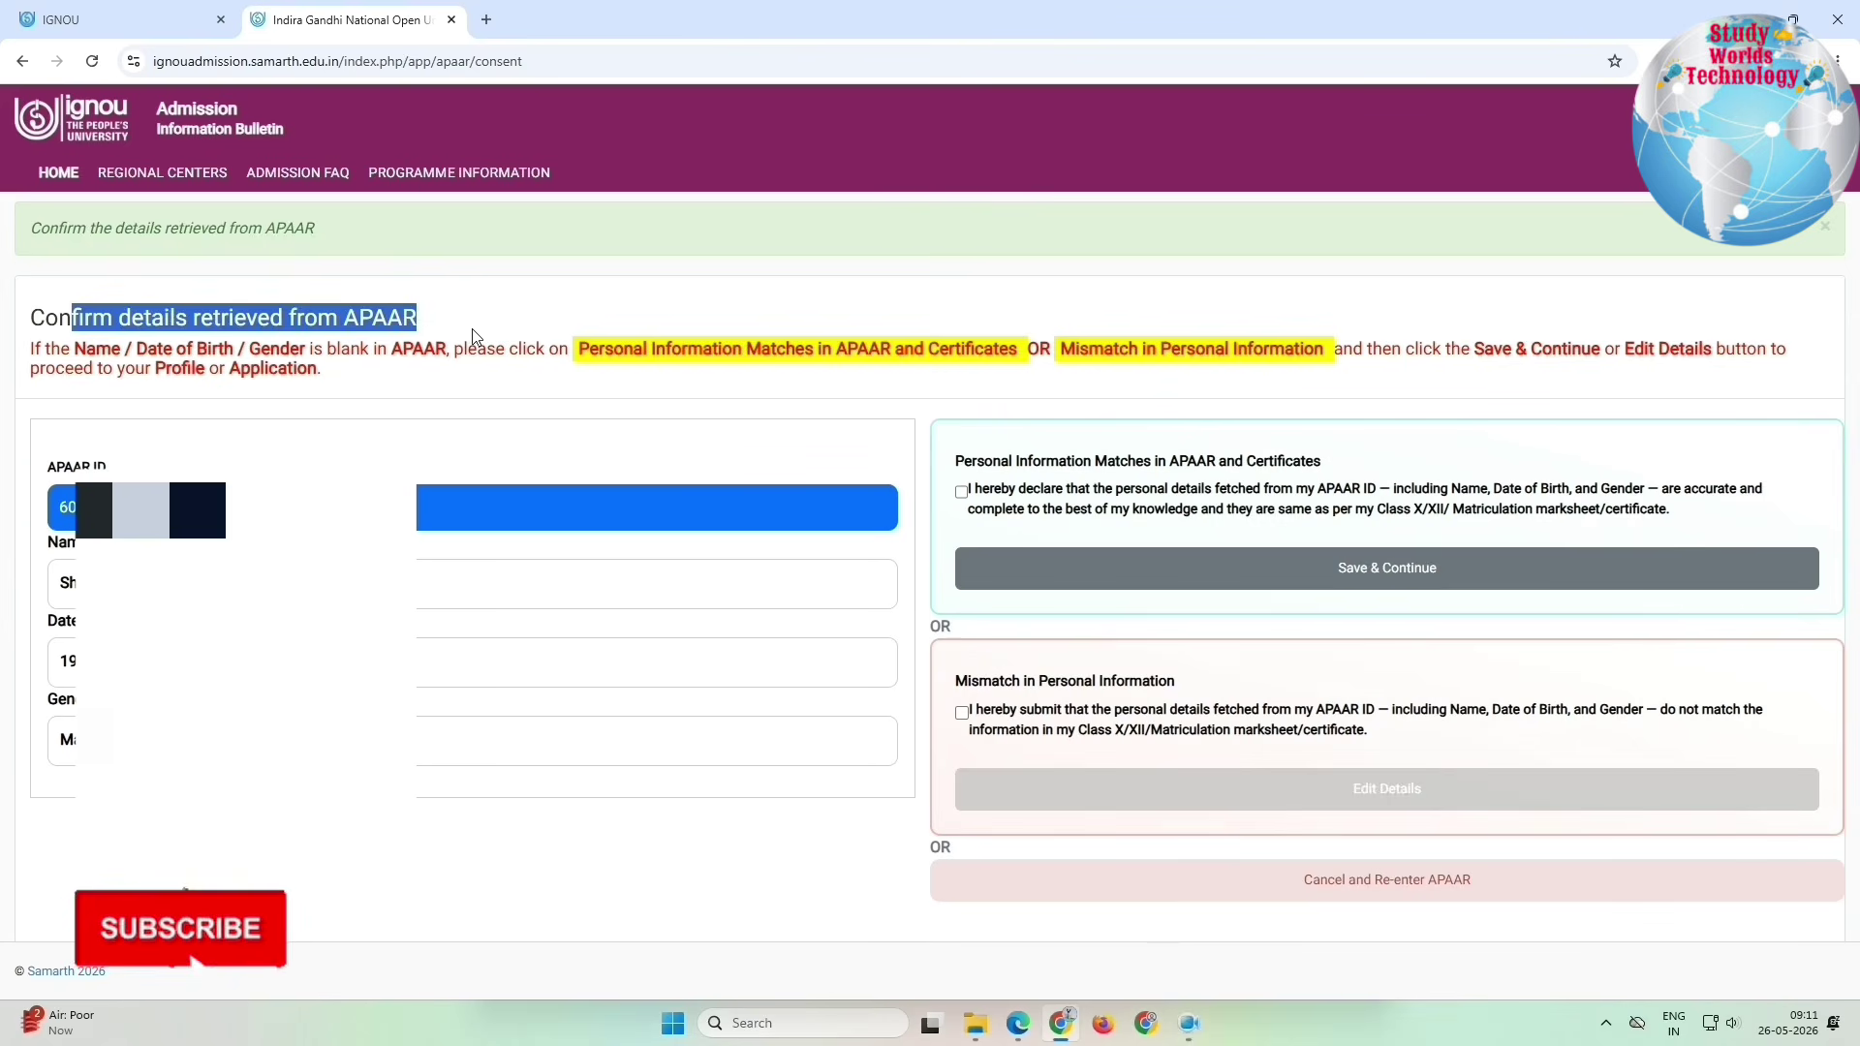
pyautogui.click(374, 435)
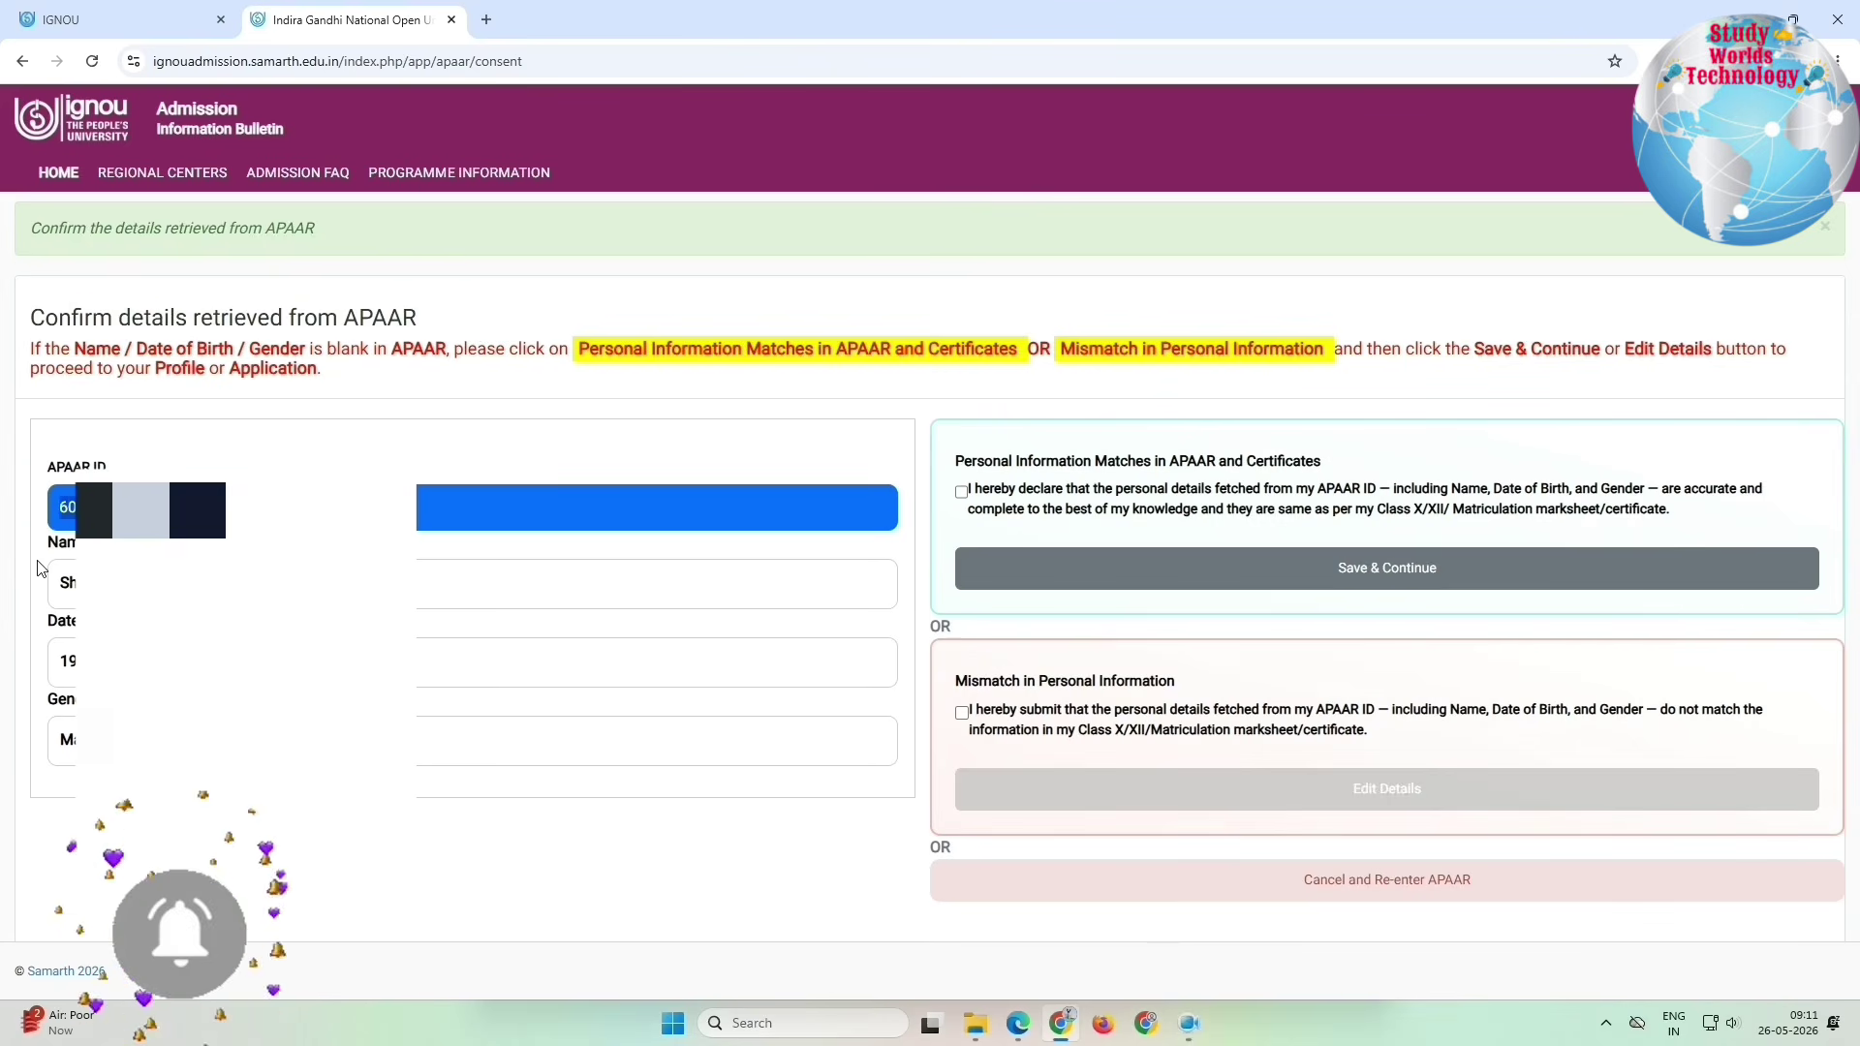
pyautogui.moveTo(60, 582); pyautogui.dragTo(233, 583)
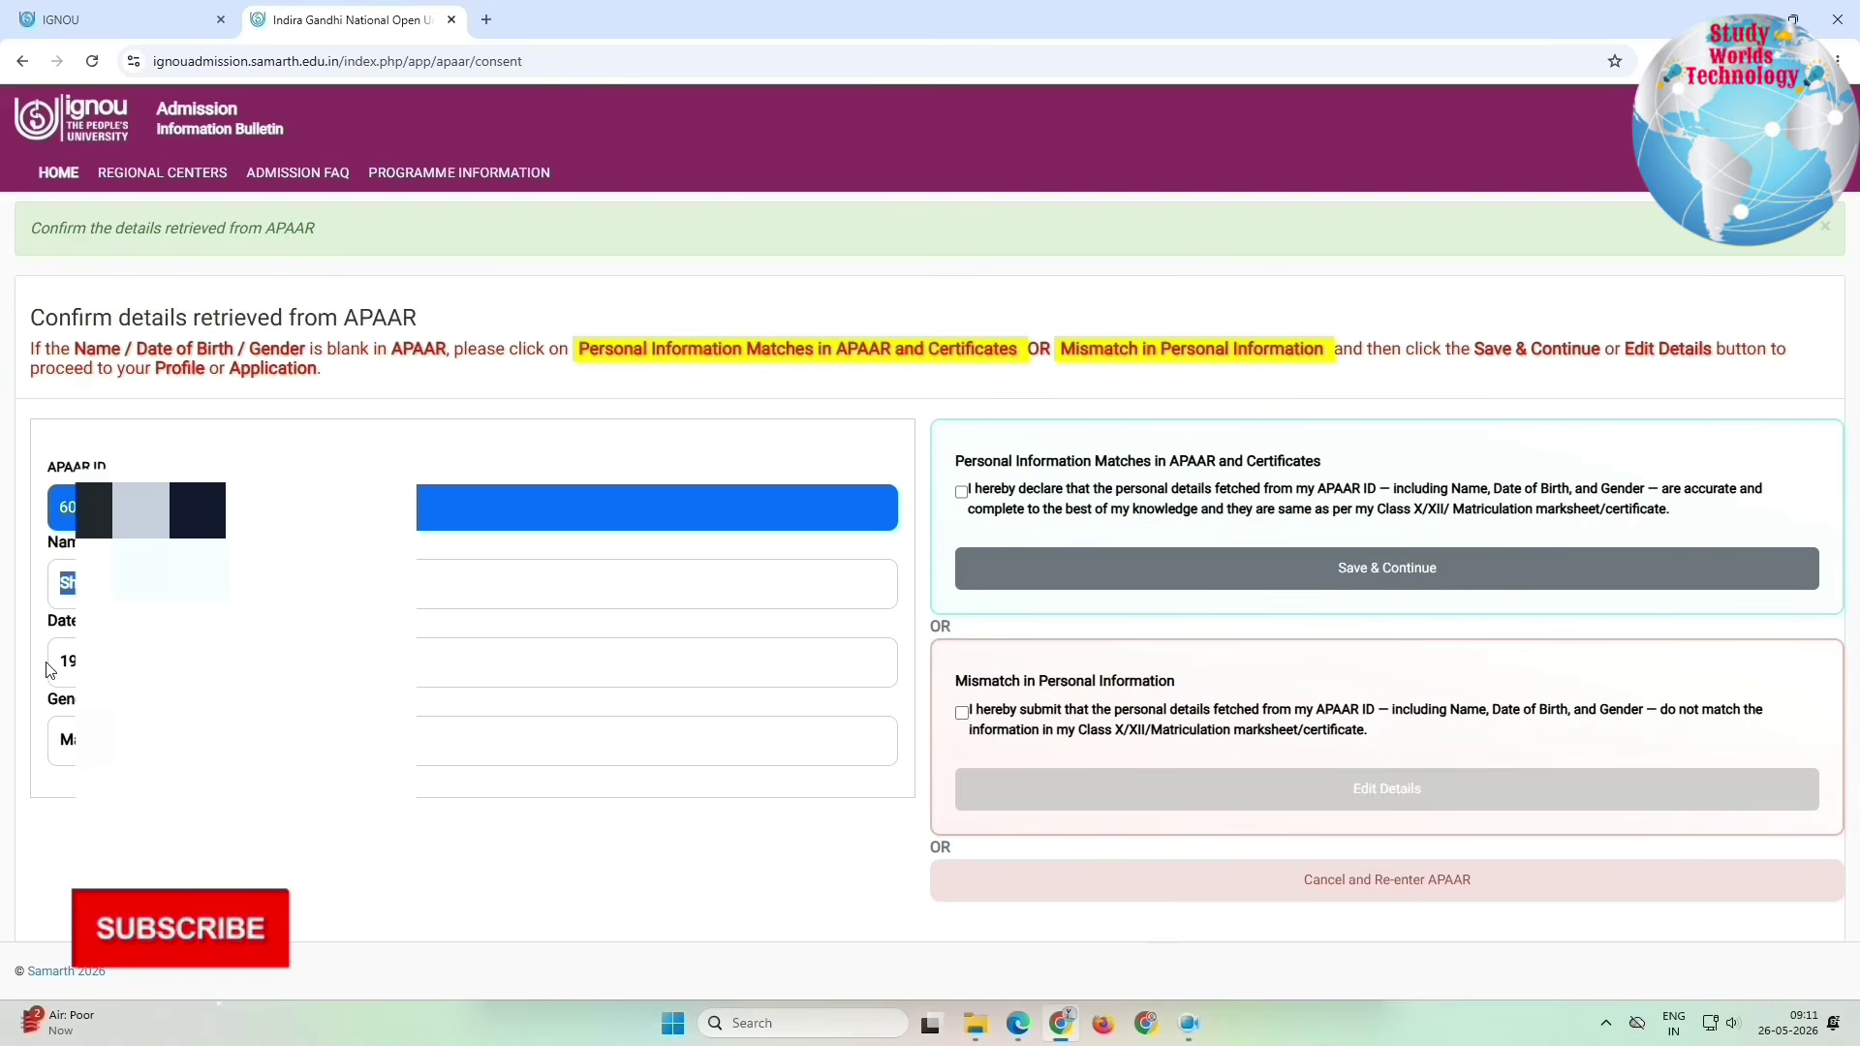
pyautogui.doubleClick(64, 739)
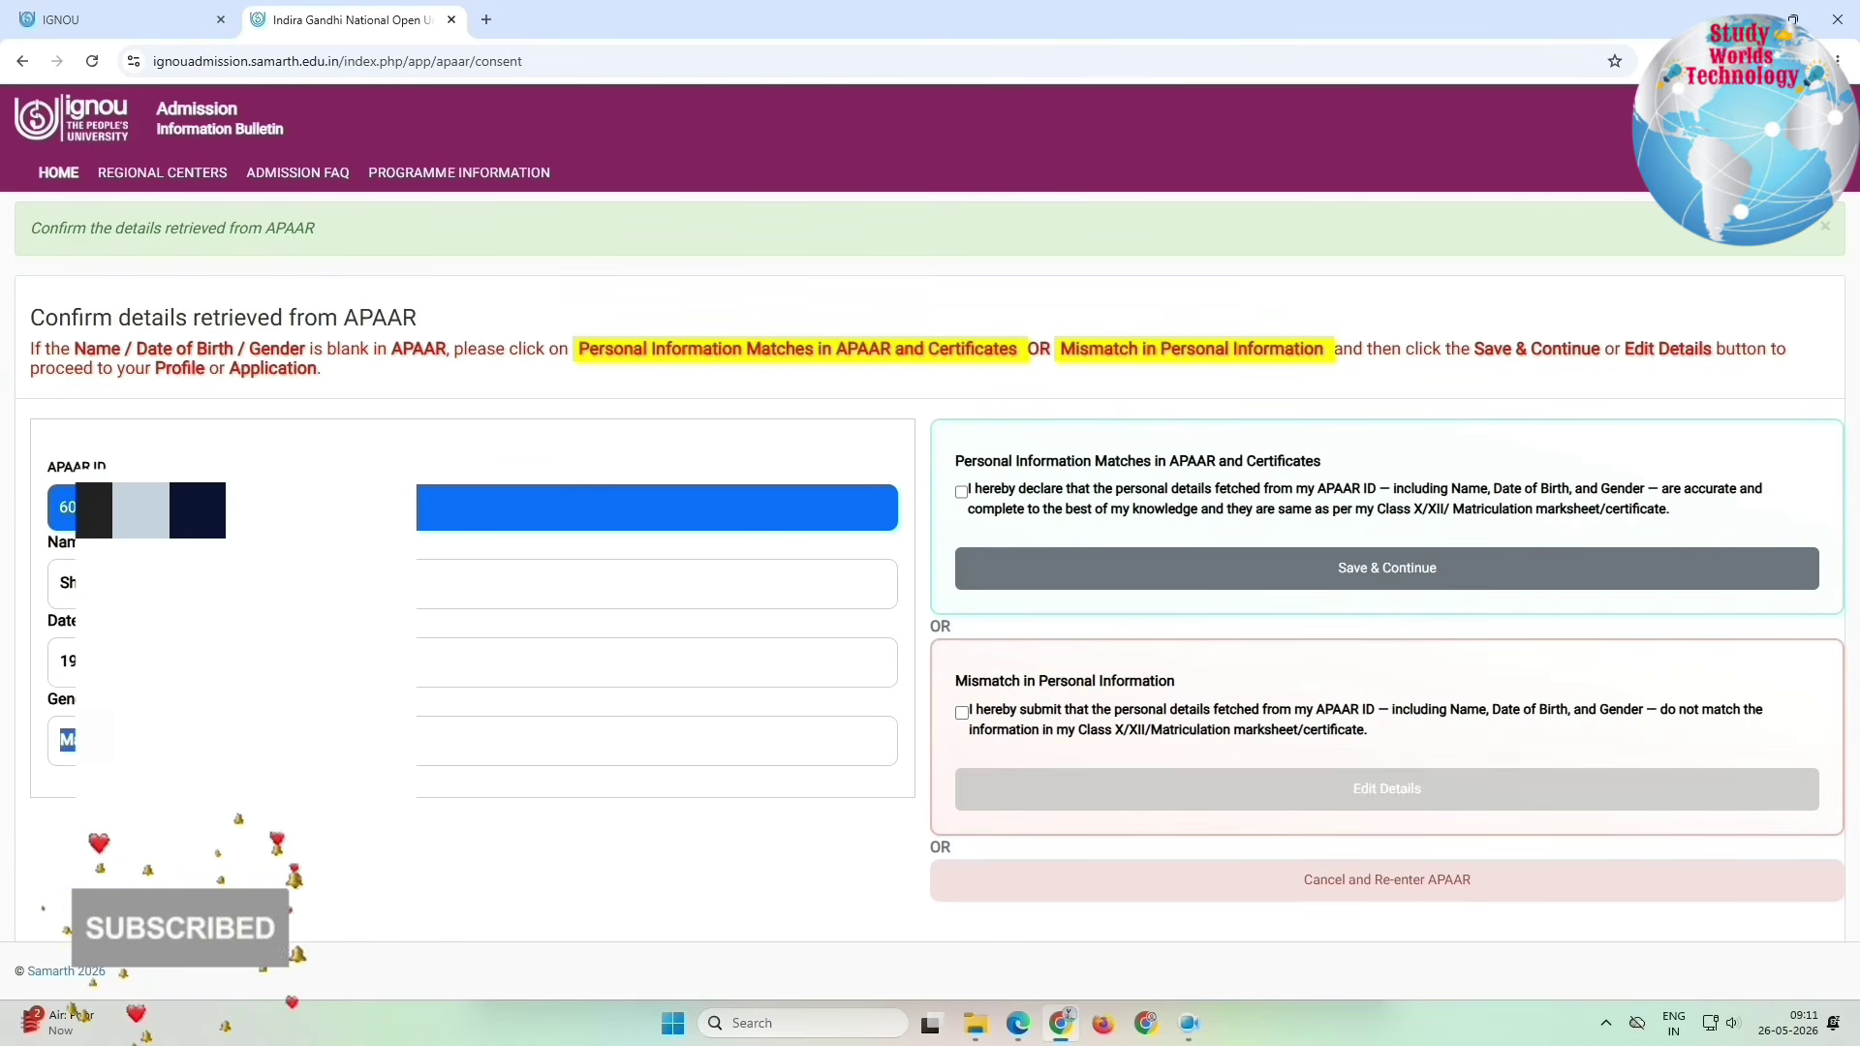
pyautogui.moveTo(984, 462); pyautogui.dragTo(1318, 460)
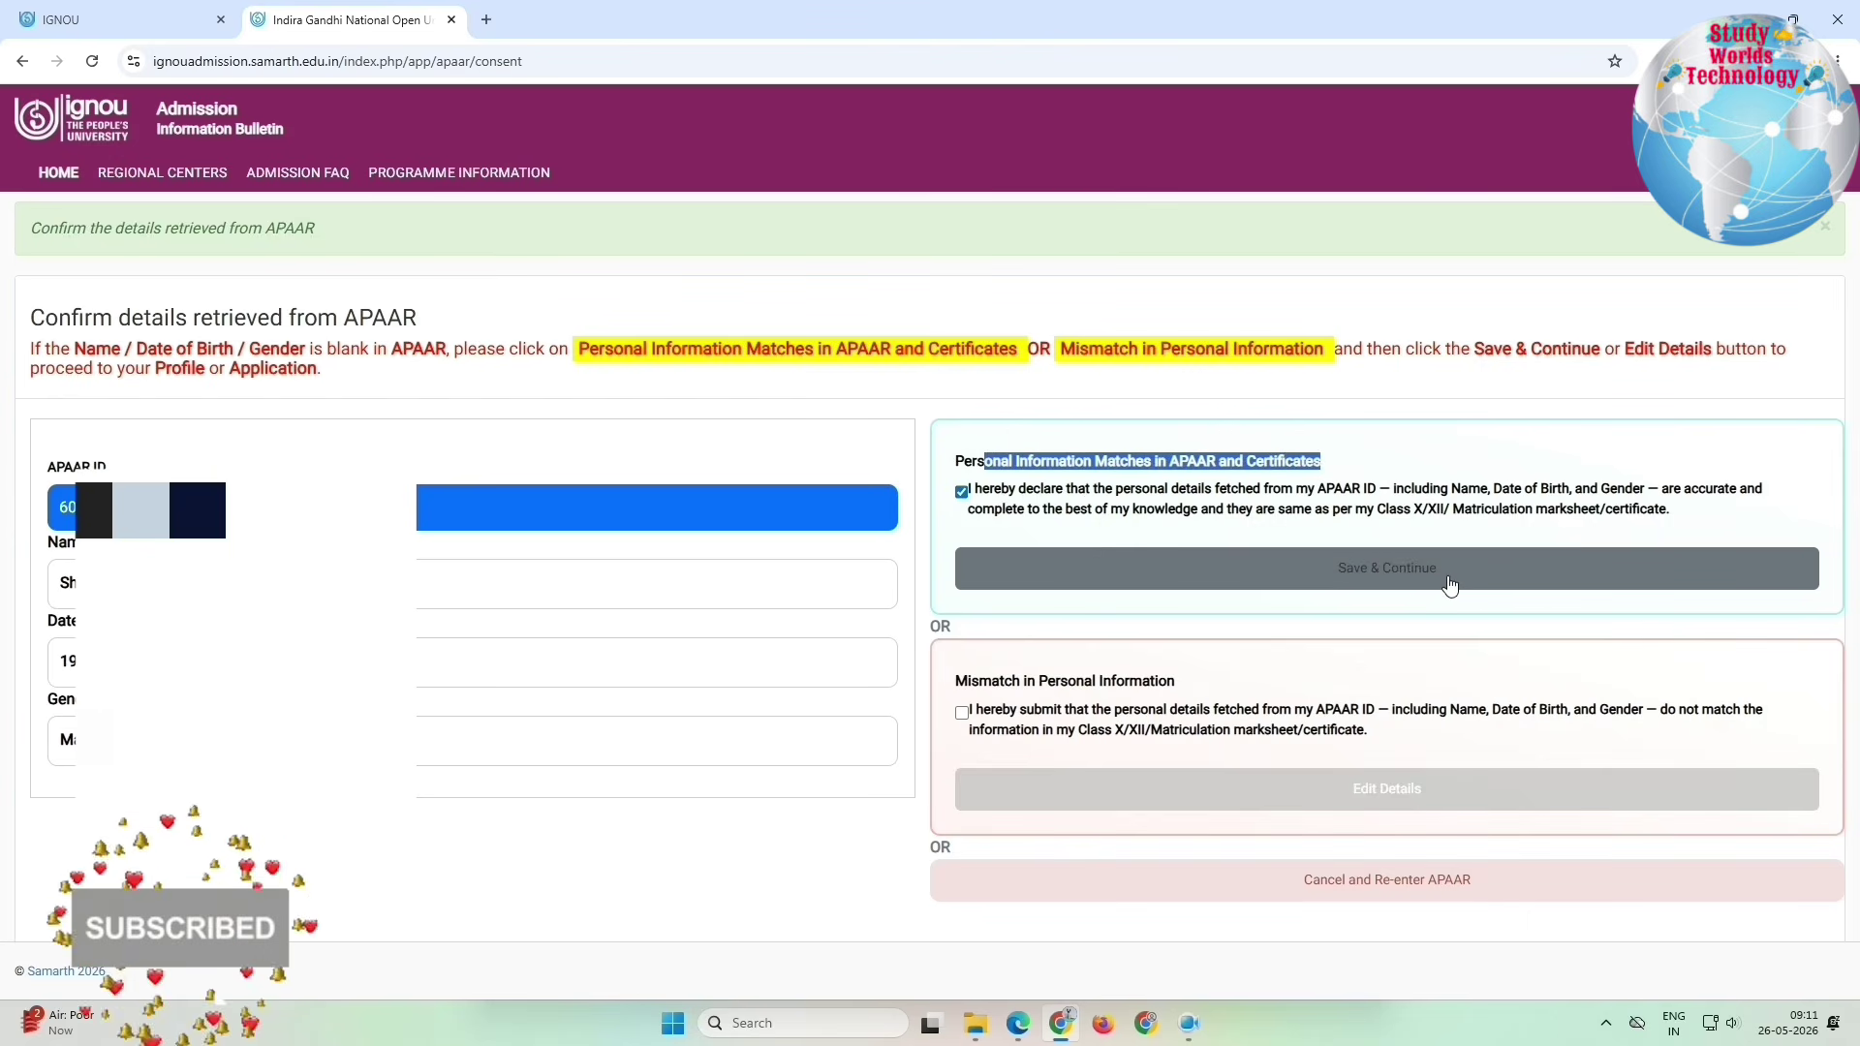
pyautogui.moveTo(992, 682); pyautogui.dragTo(1175, 683)
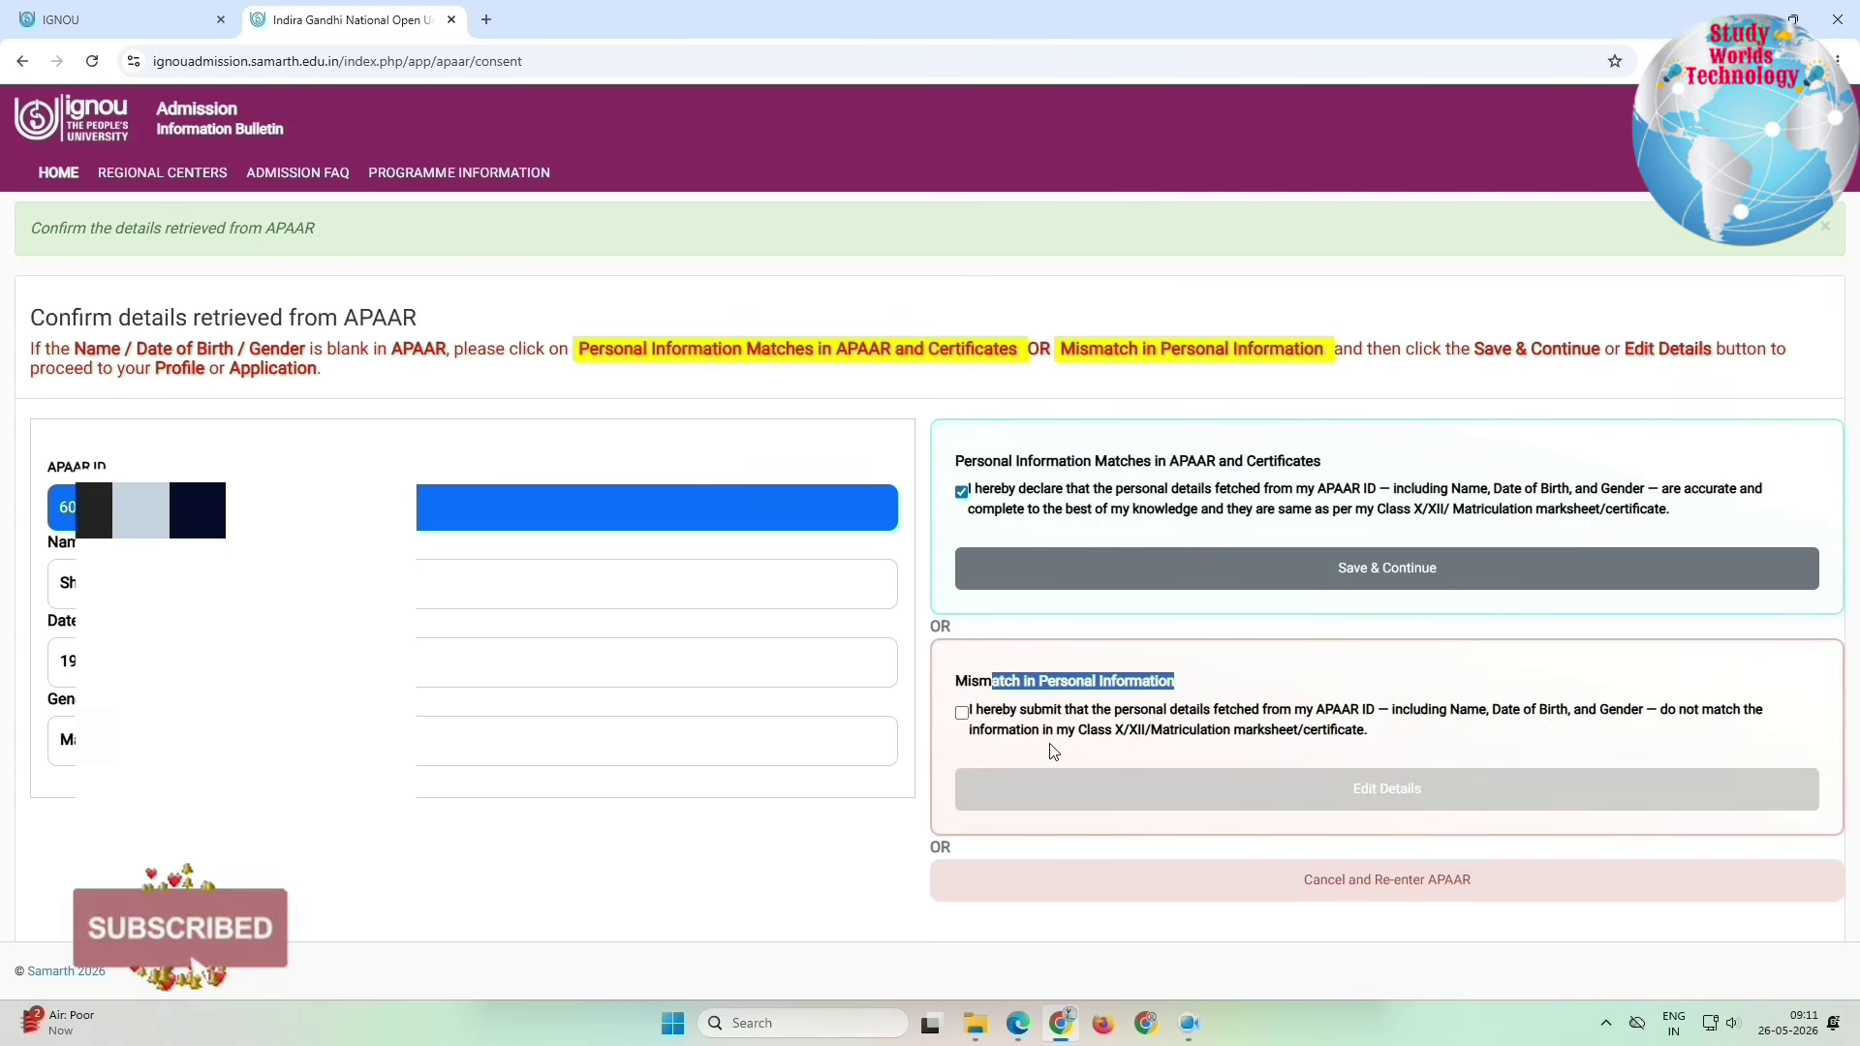
# Step: Save the declaration and review the APAAR ID, name and gender on the personal form
pyautogui.click(1362, 572)
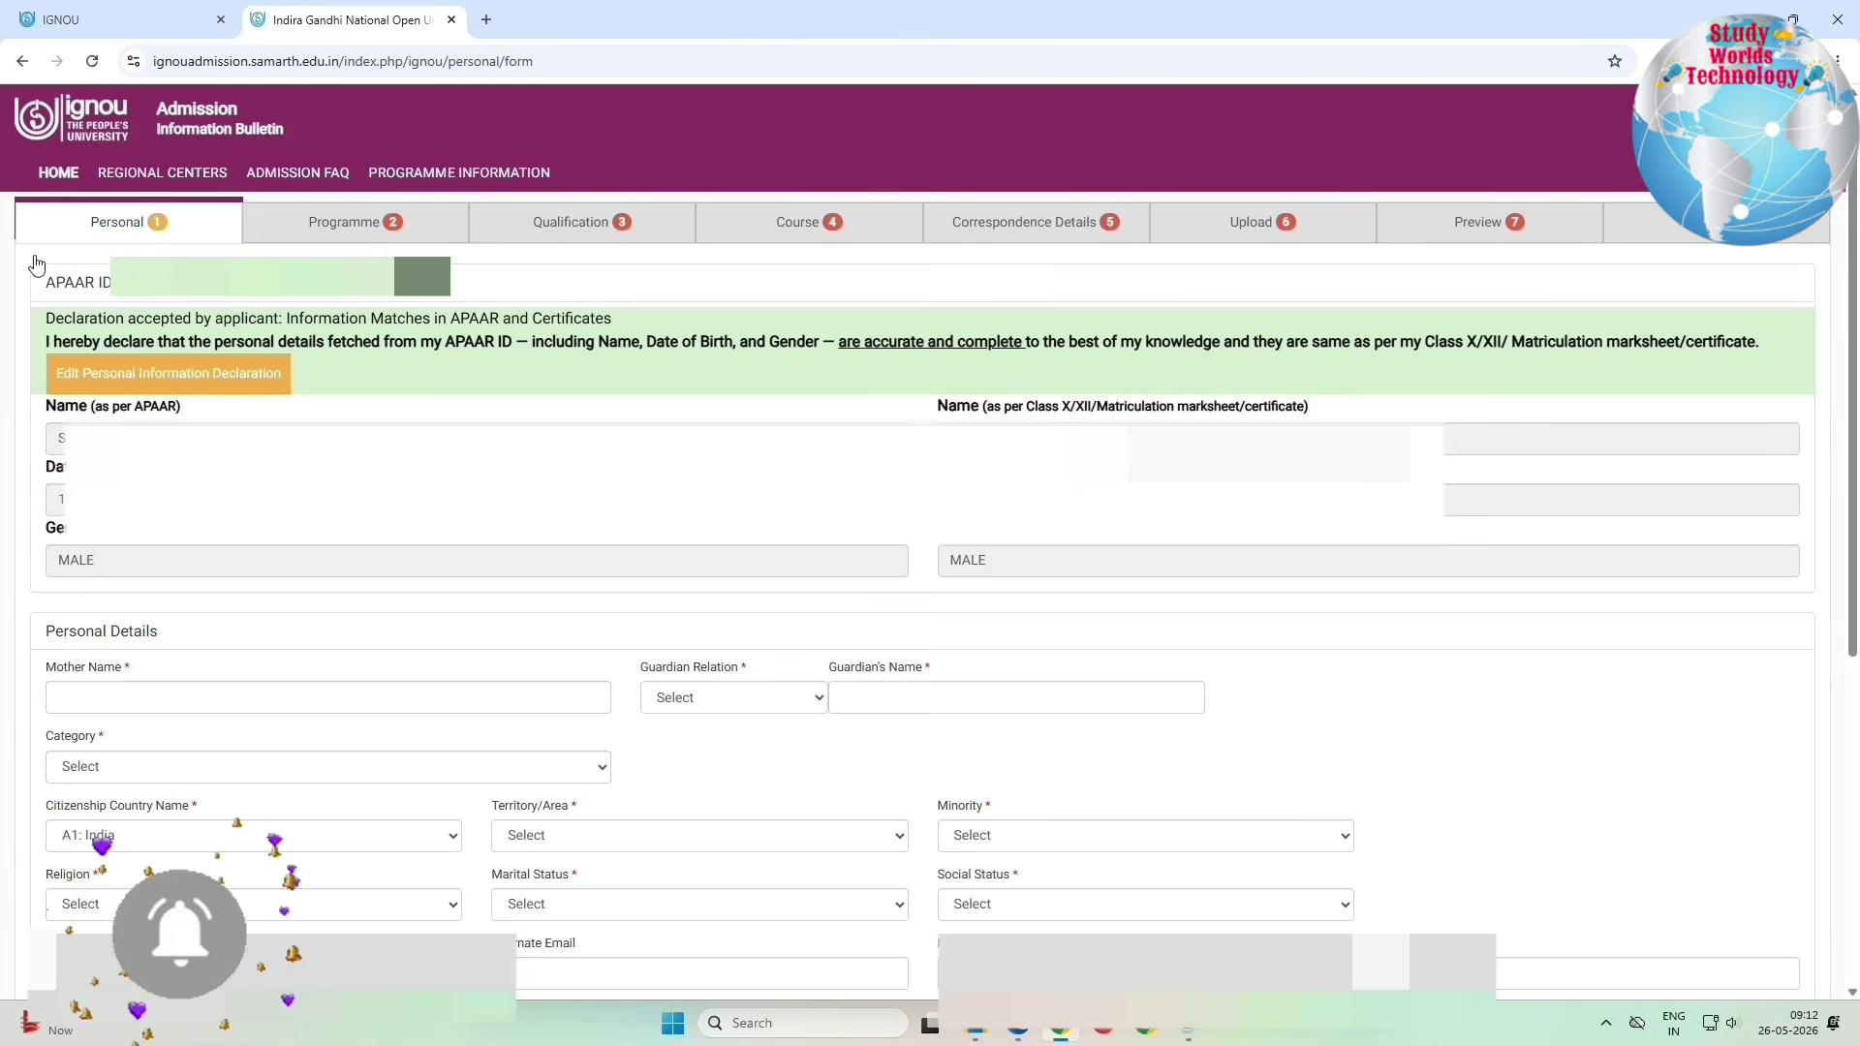
pyautogui.moveTo(36, 264); pyautogui.dragTo(111, 283)
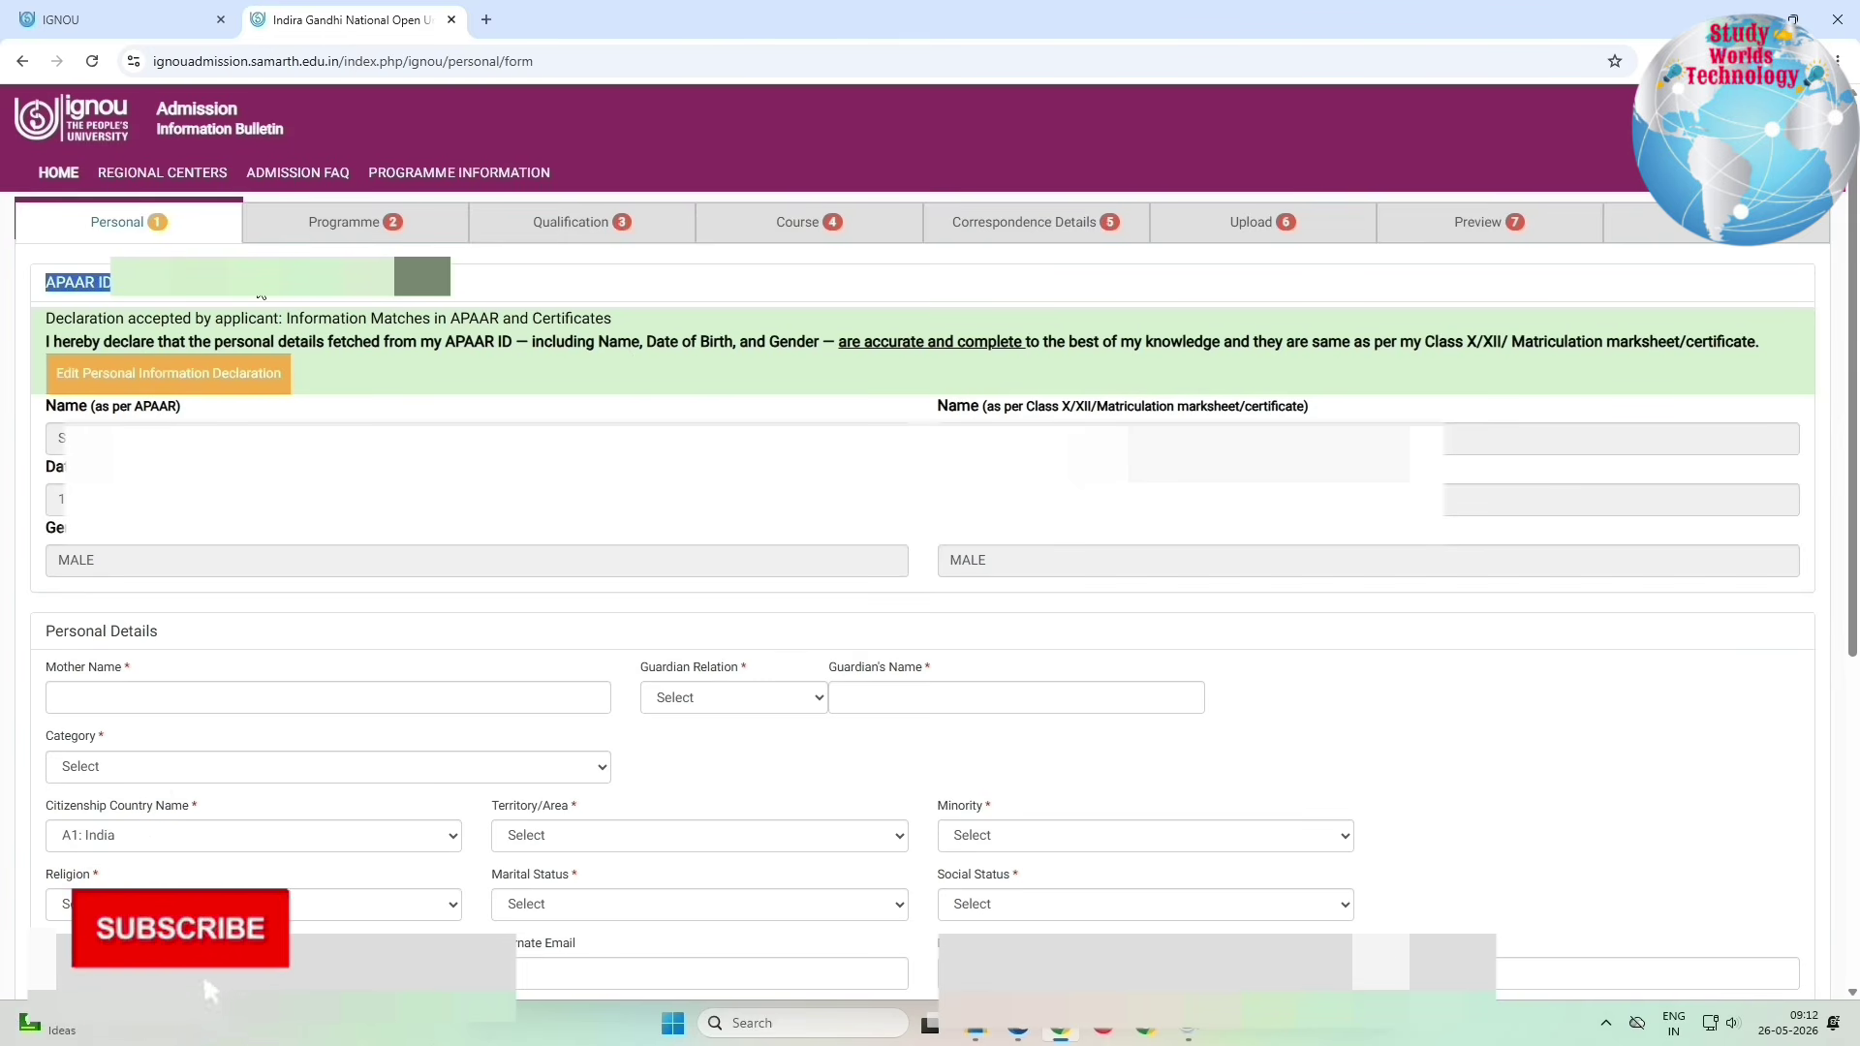
pyautogui.moveTo(70, 325); pyautogui.dragTo(613, 320)
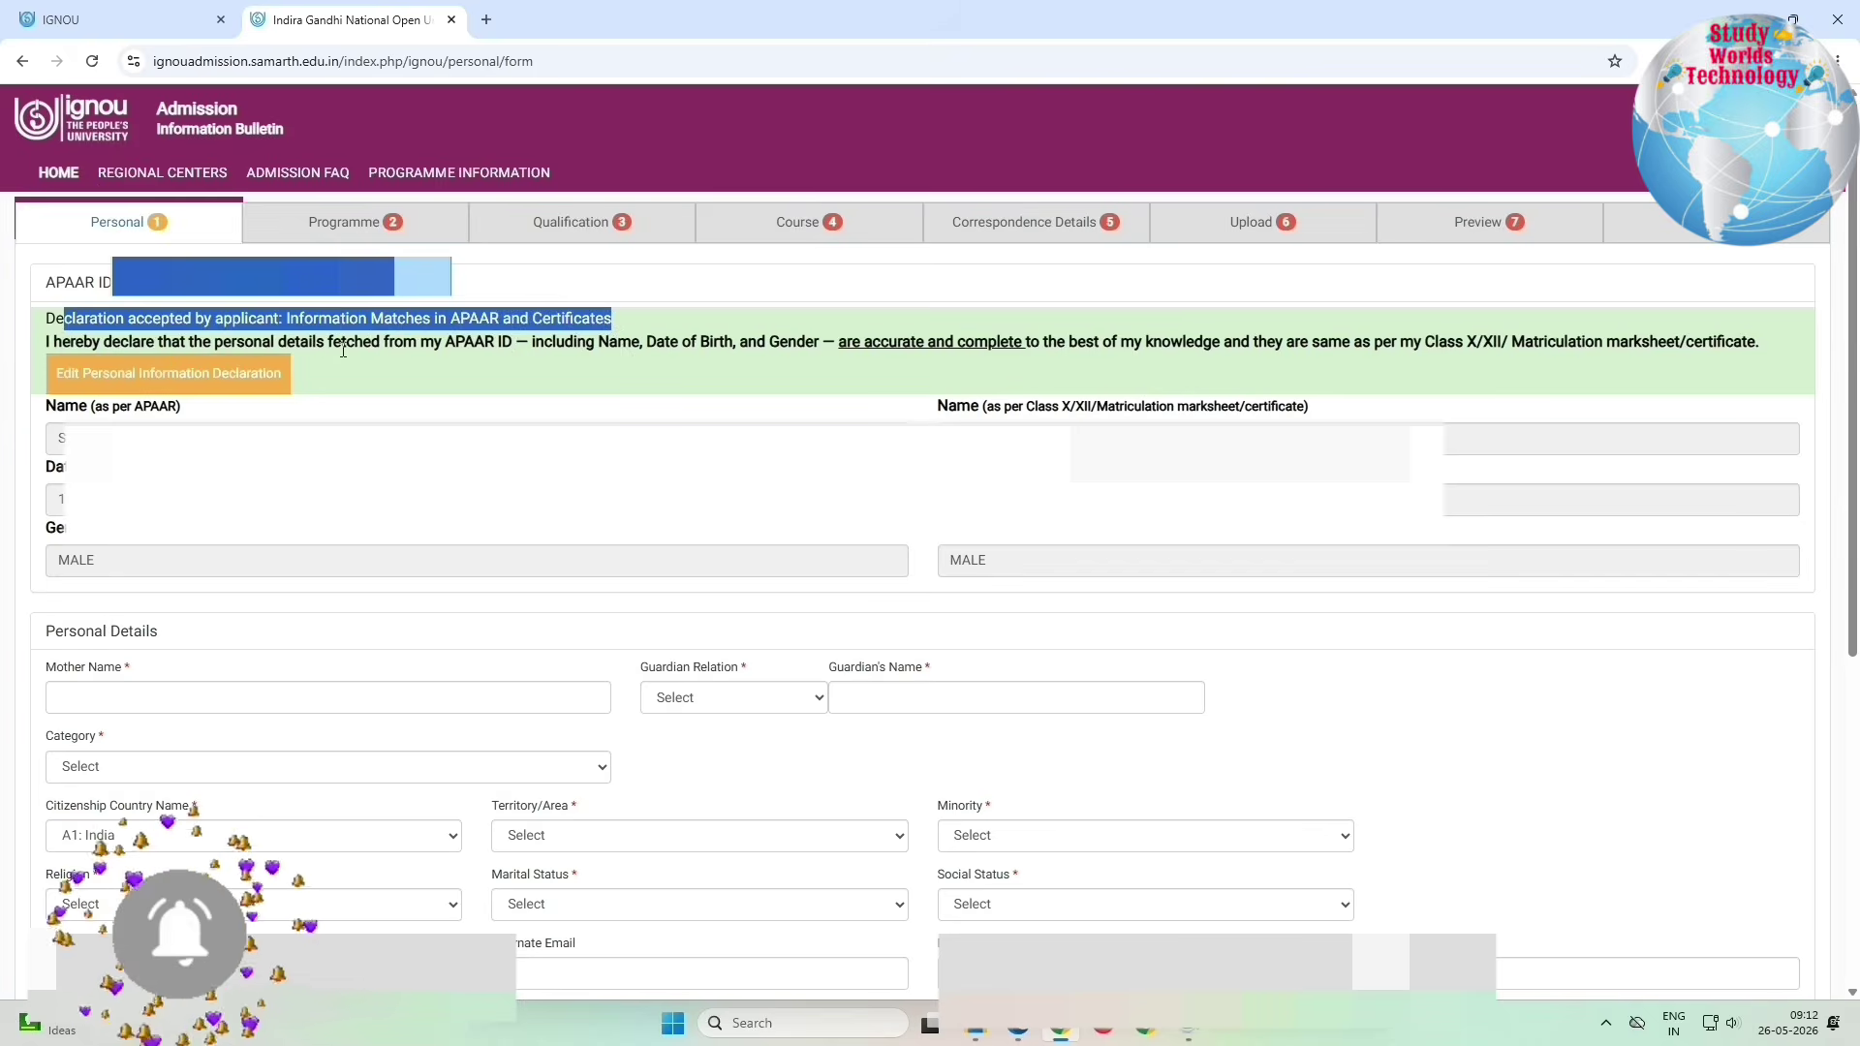
pyautogui.moveTo(435, 345); pyautogui.dragTo(822, 347)
pyautogui.moveTo(110, 341); pyautogui.dragTo(503, 344)
pyautogui.click(1260, 439)
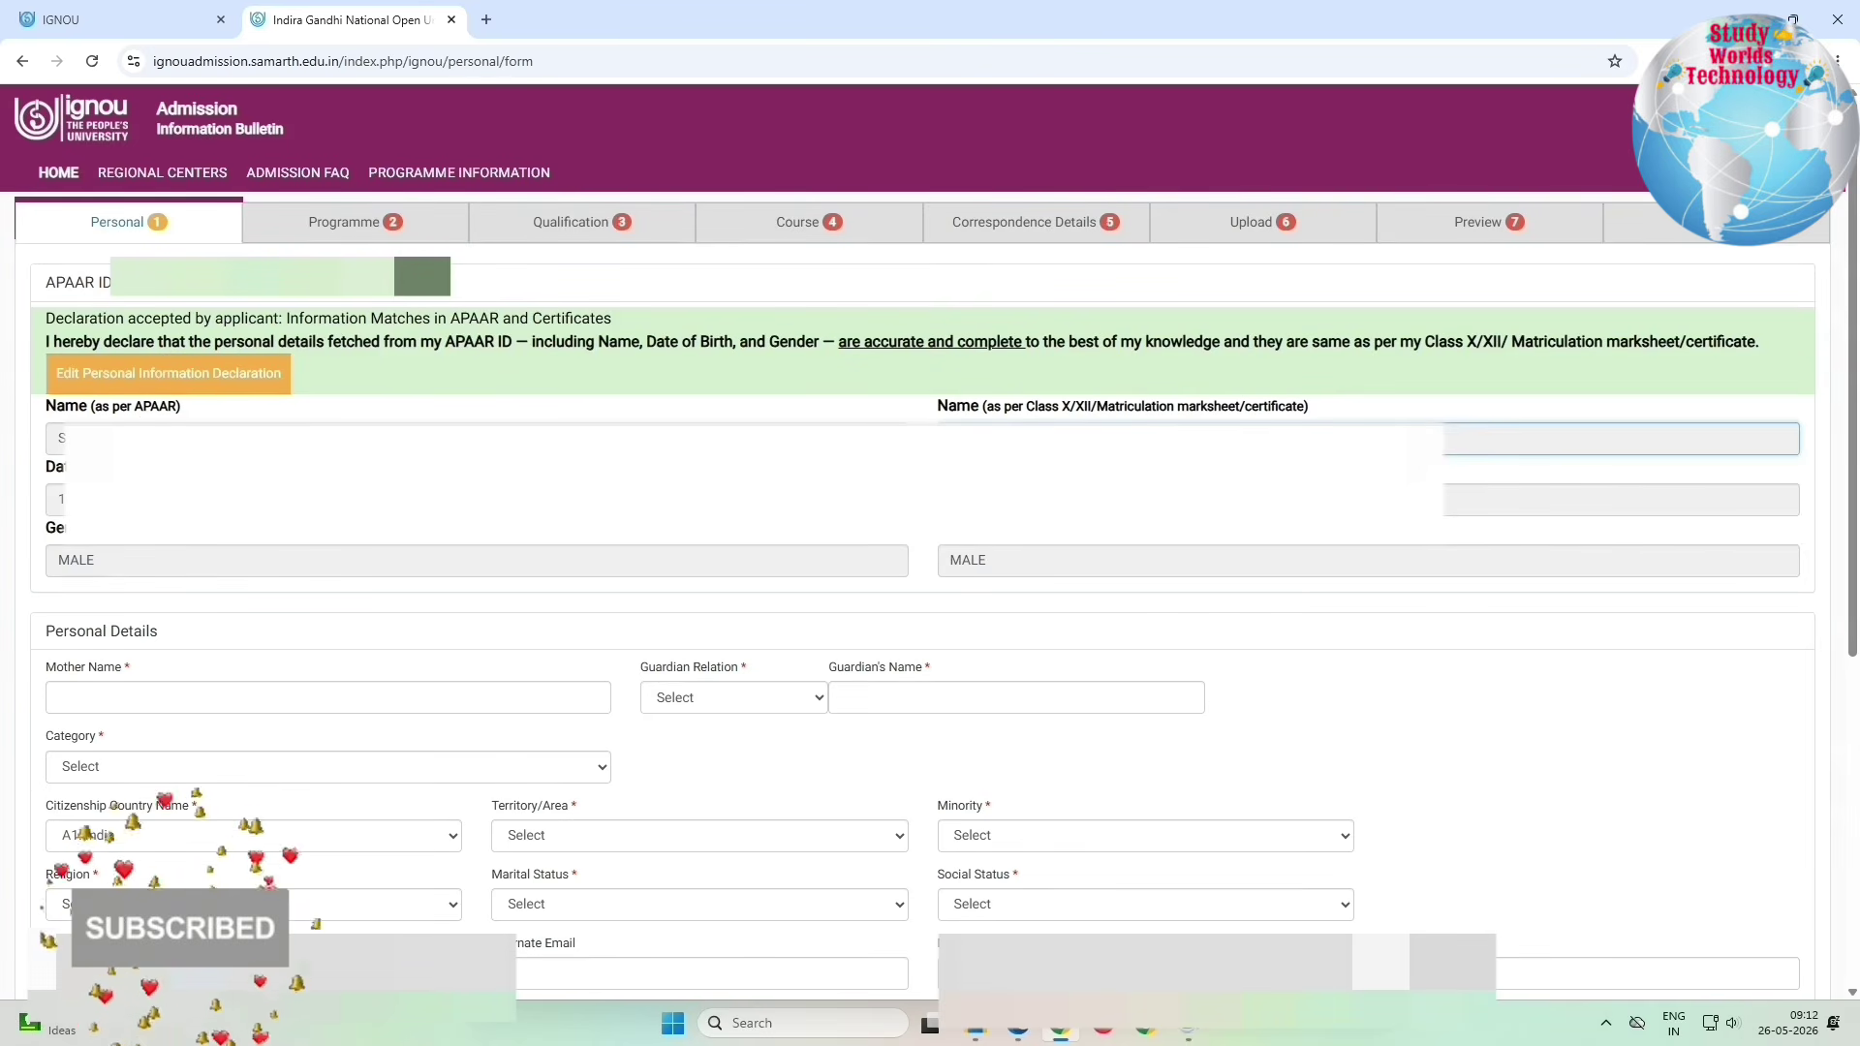
pyautogui.click(124, 561)
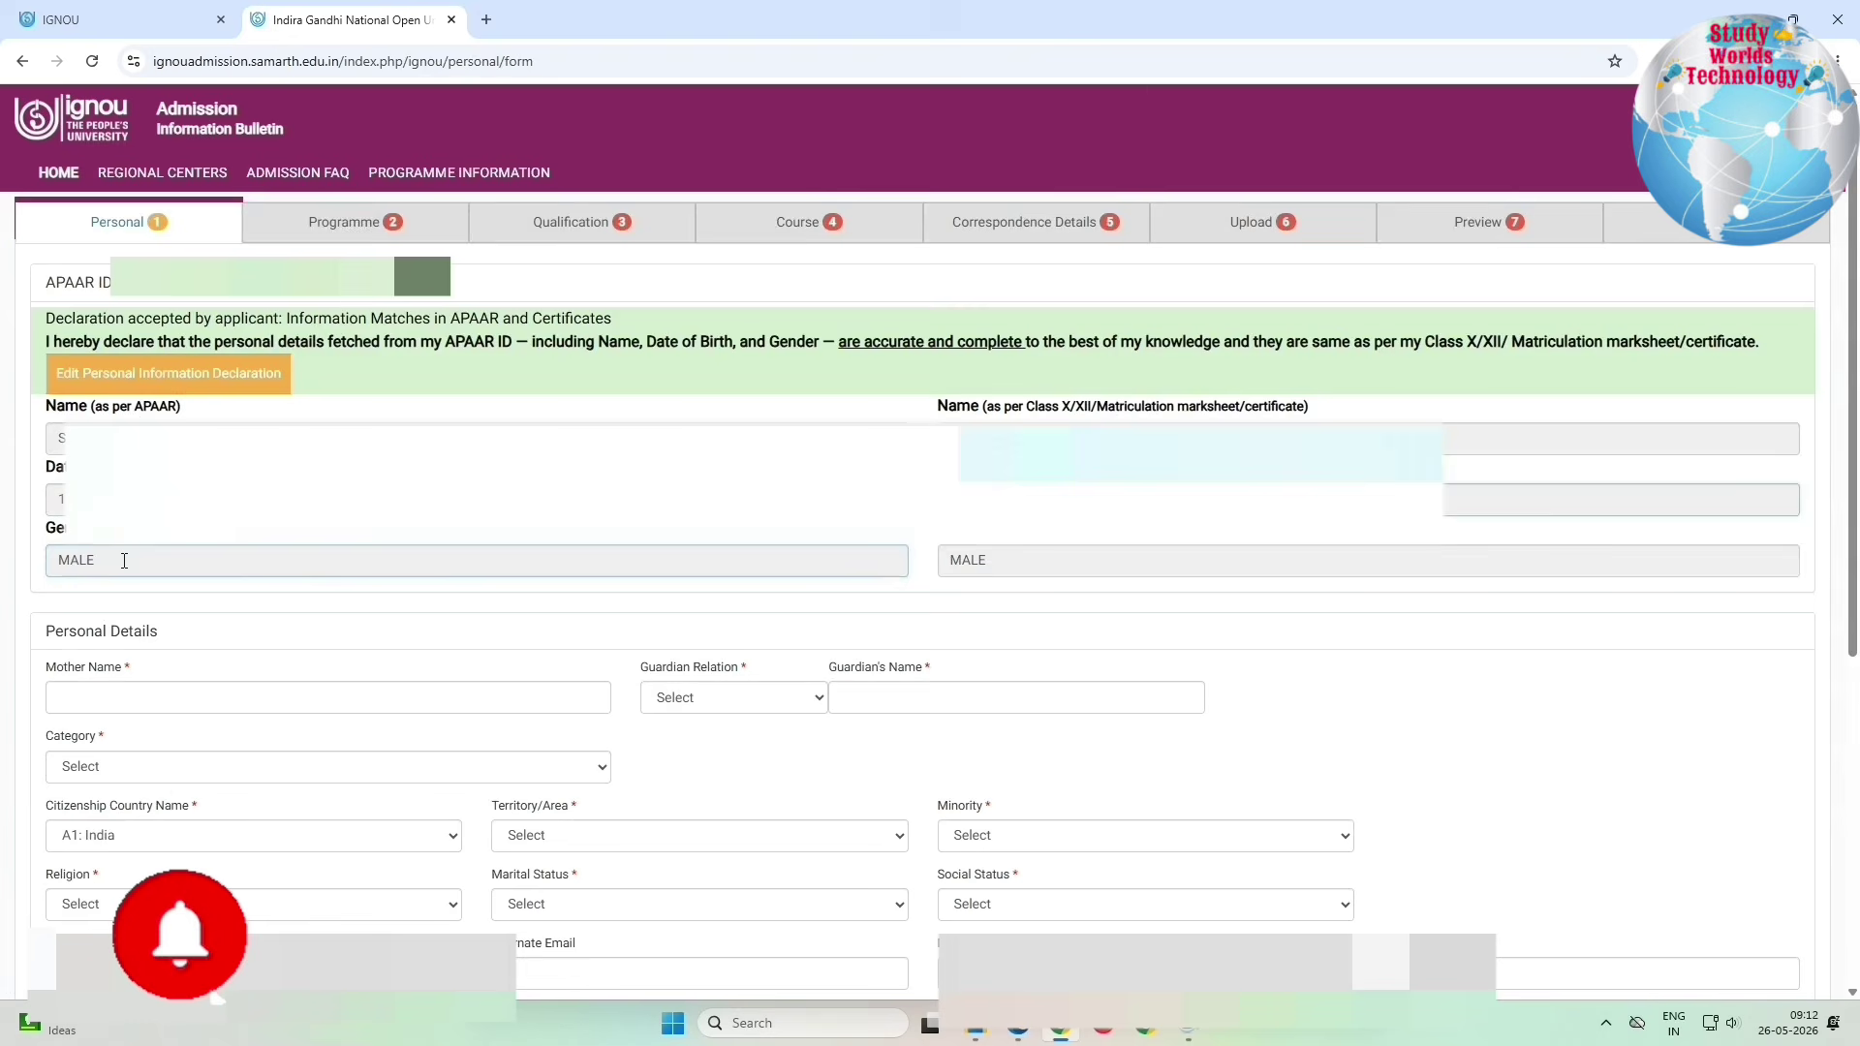
pyautogui.click(1065, 557)
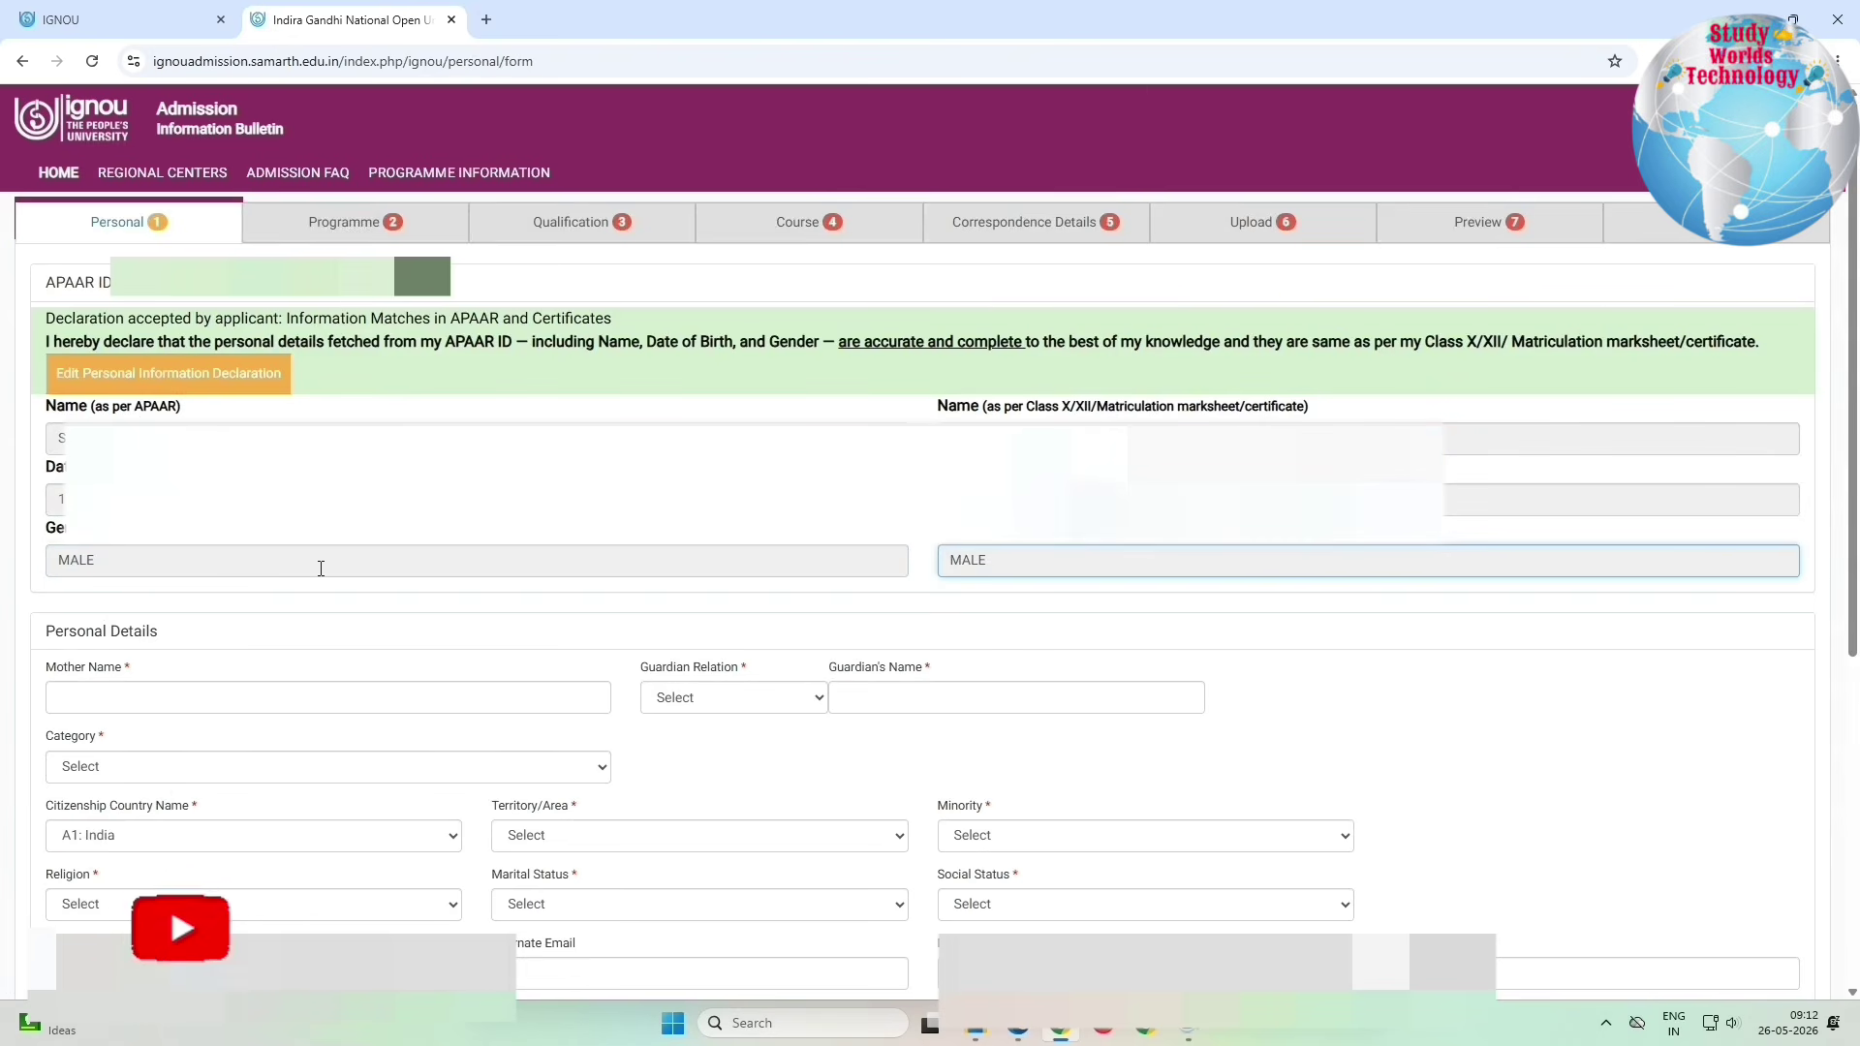
# Step: Set guardian relation to Father's and category to A1: Unreserved (UR)
pyautogui.click(84, 704)
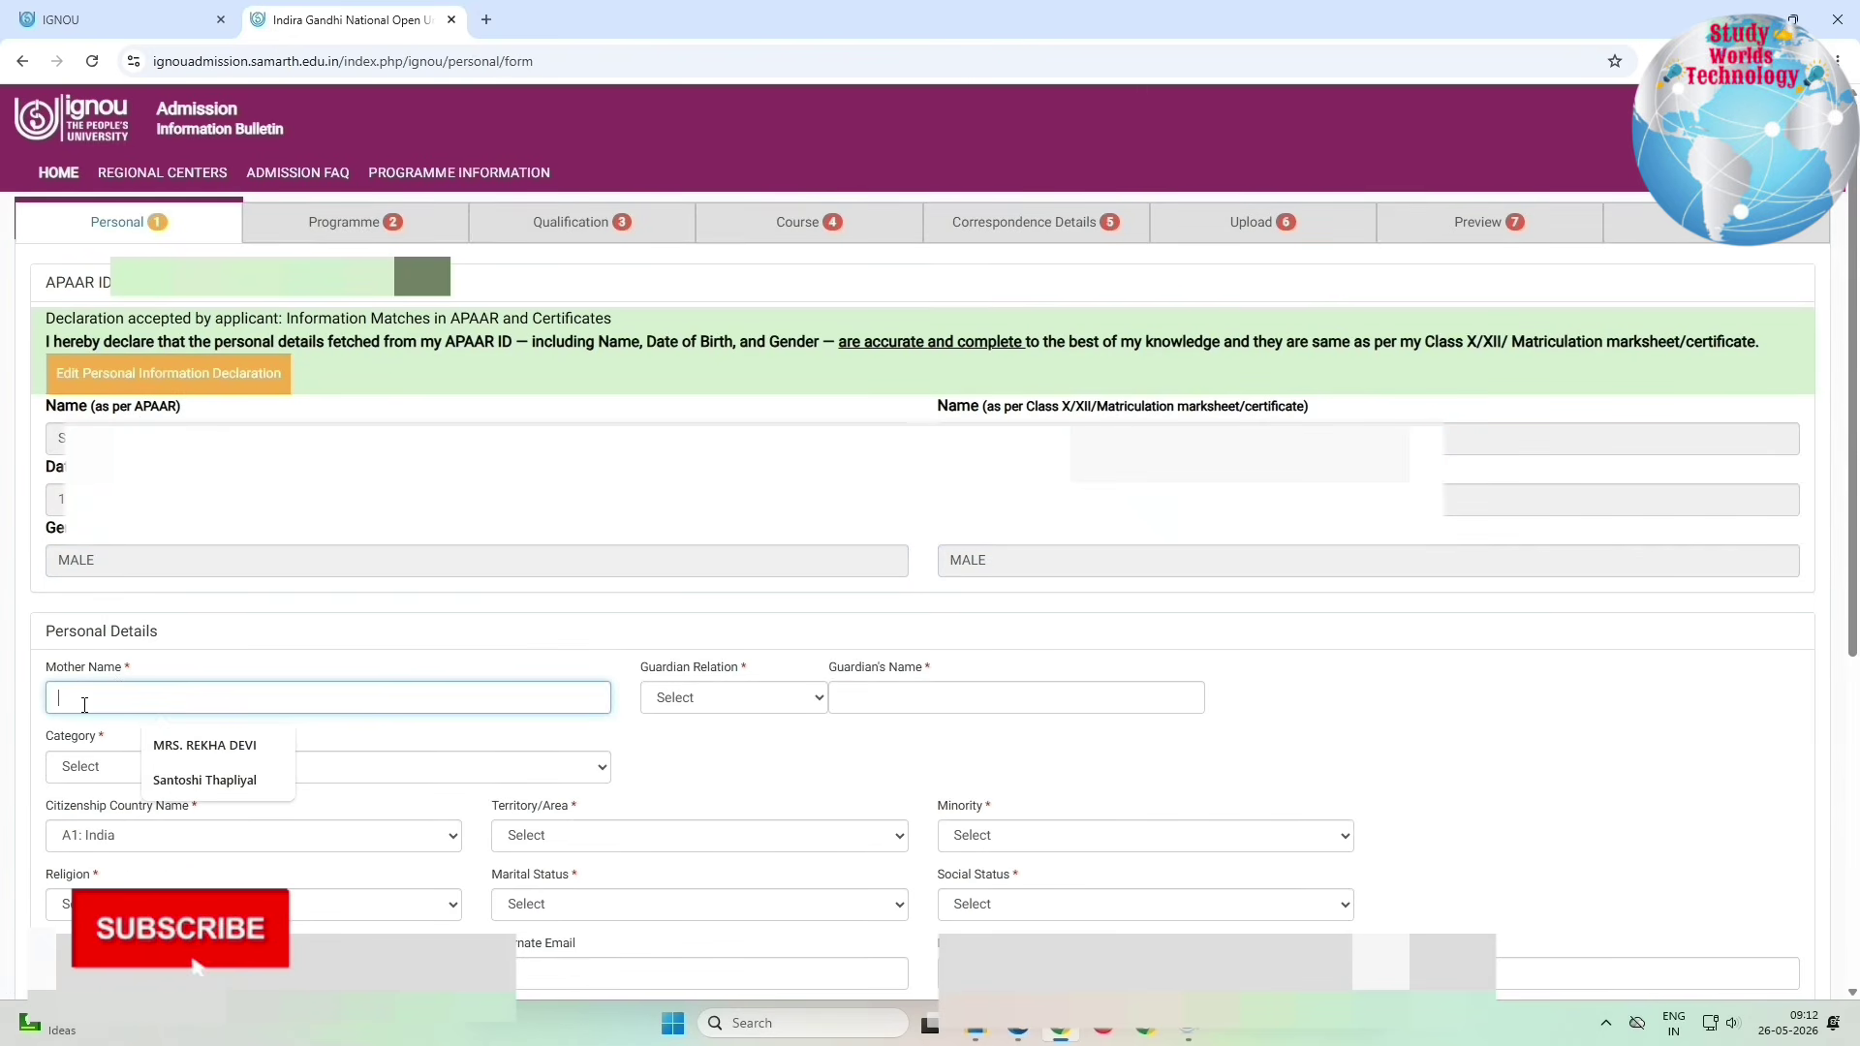
pyautogui.click(421, 746)
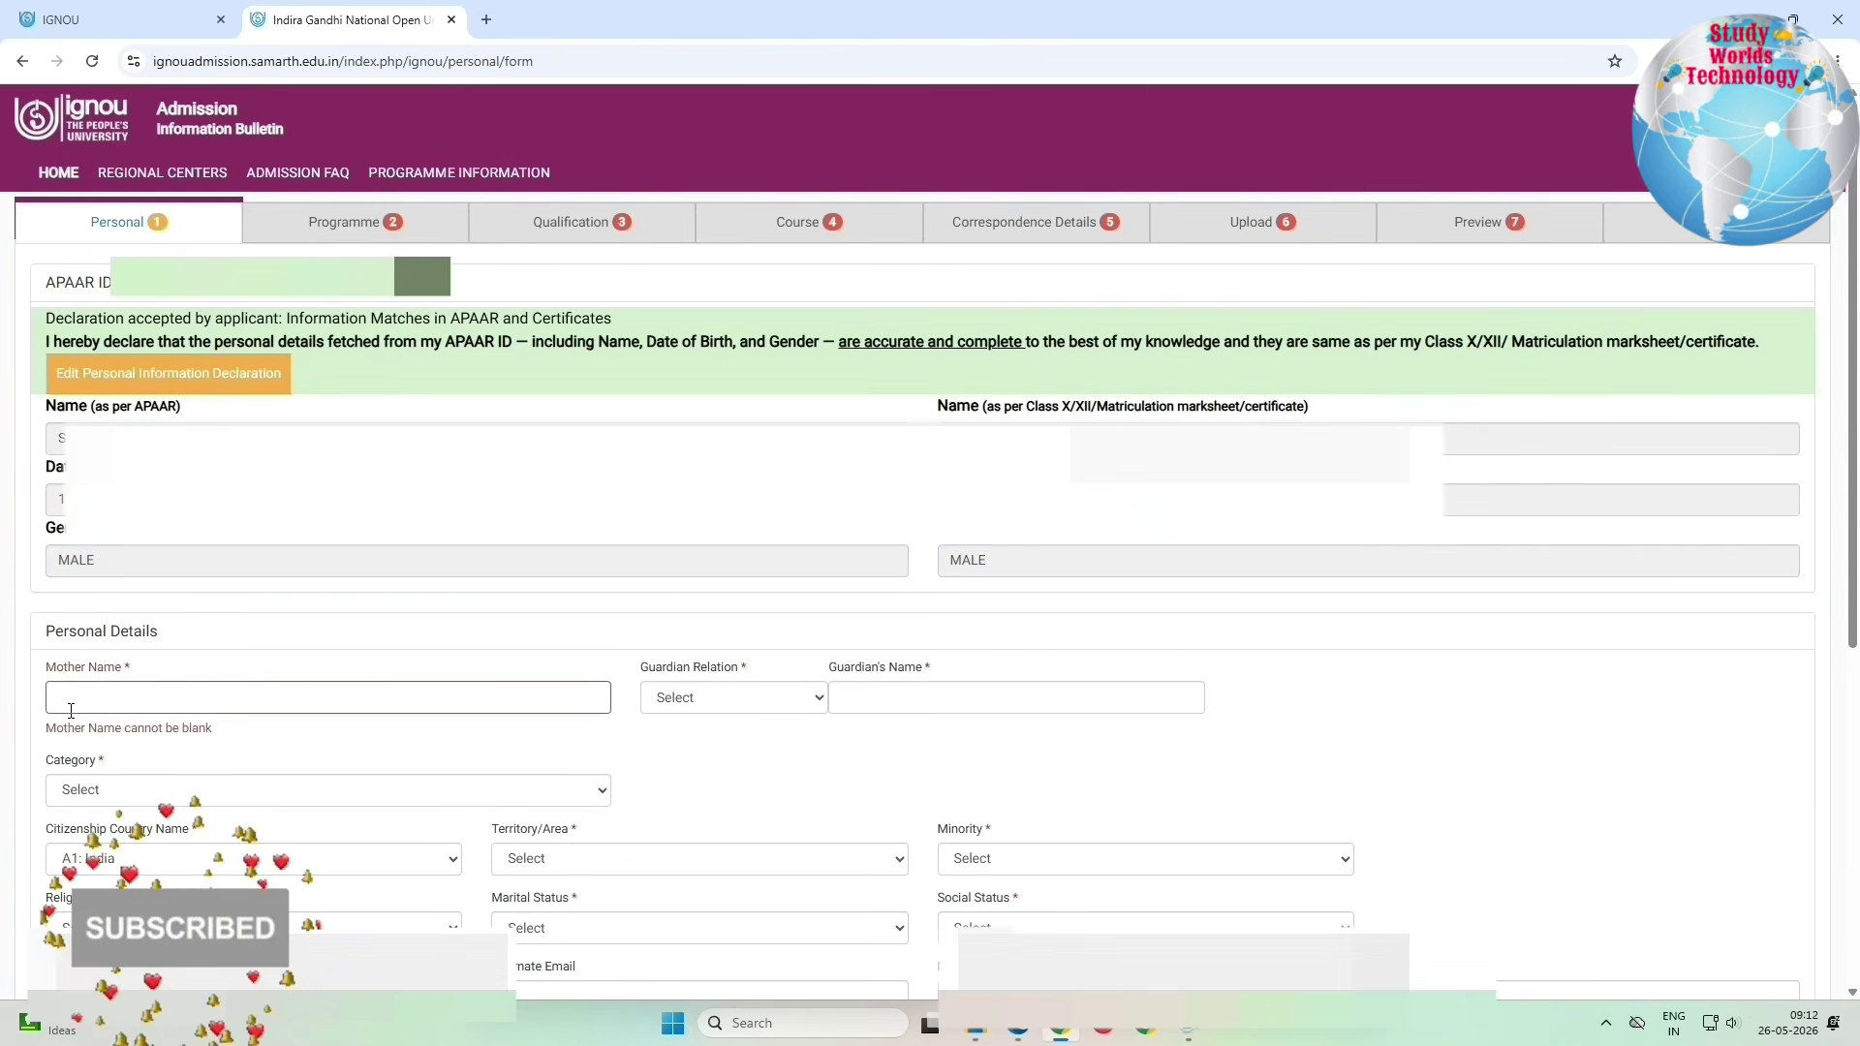
pyautogui.click(695, 698)
pyautogui.click(678, 751)
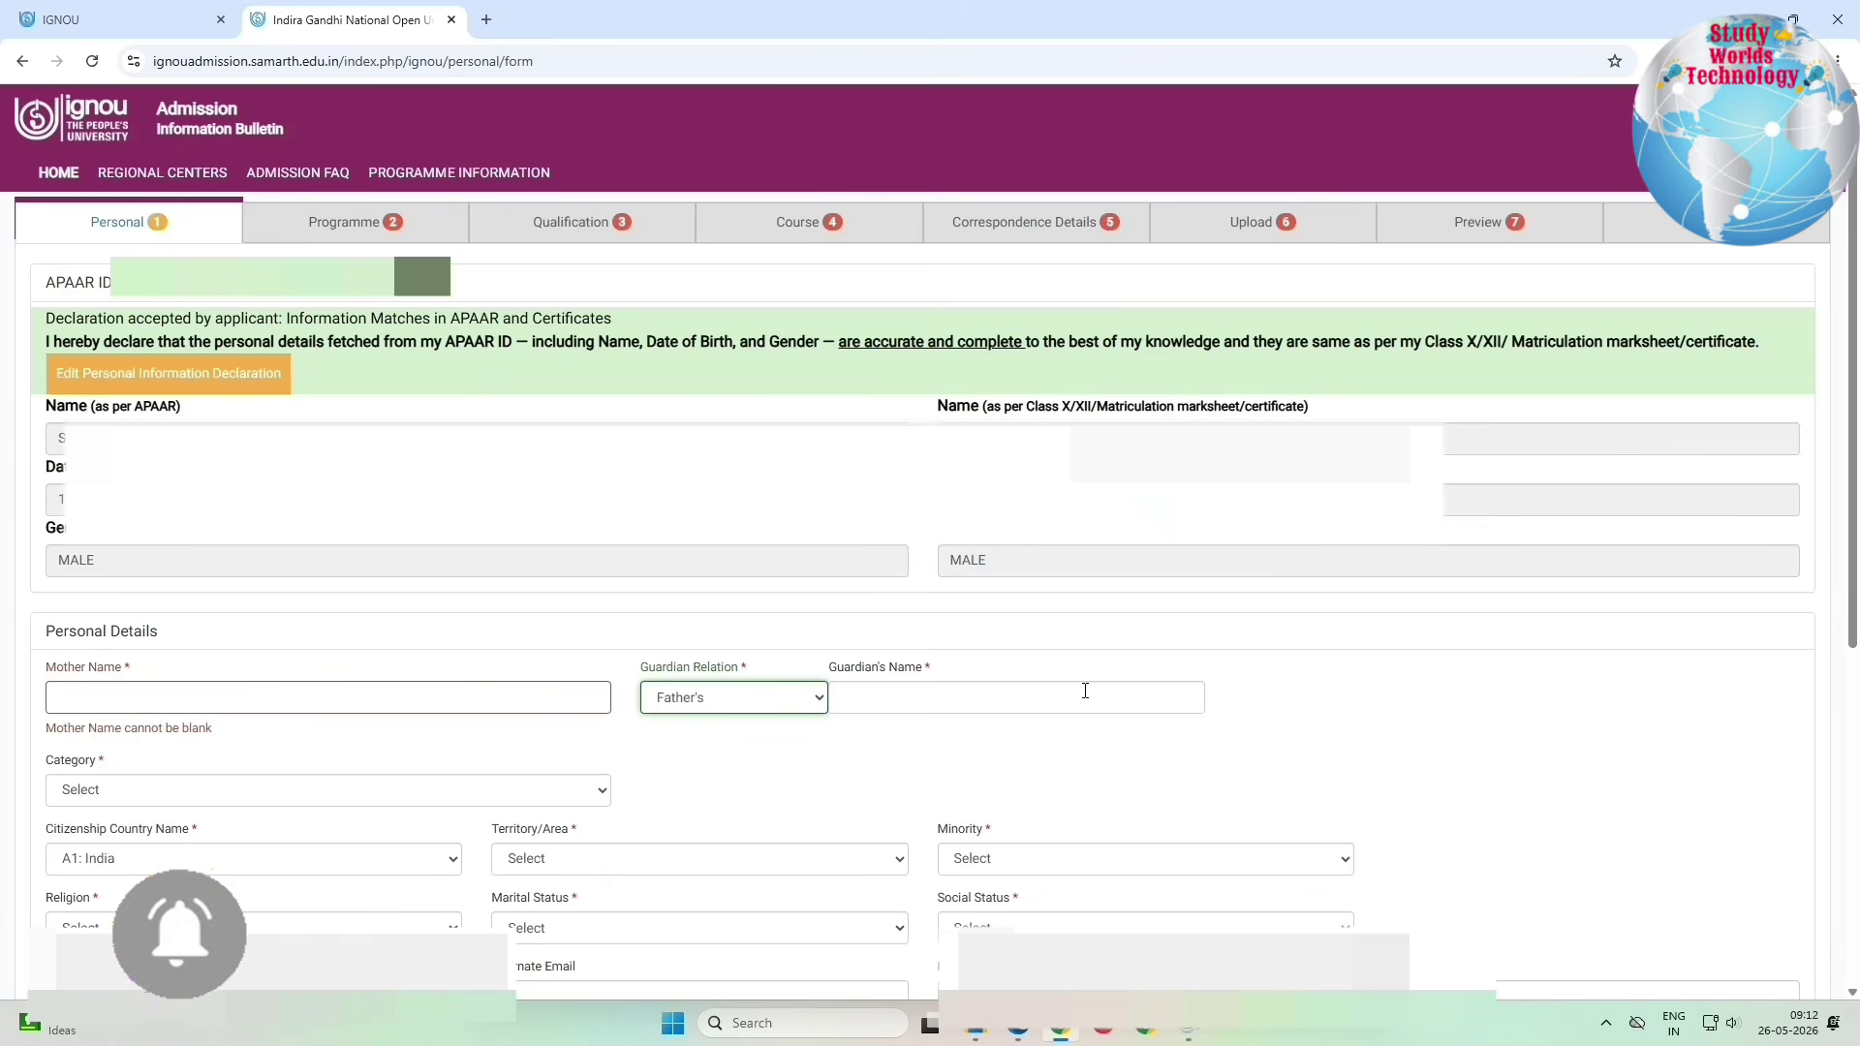
pyautogui.click(147, 798)
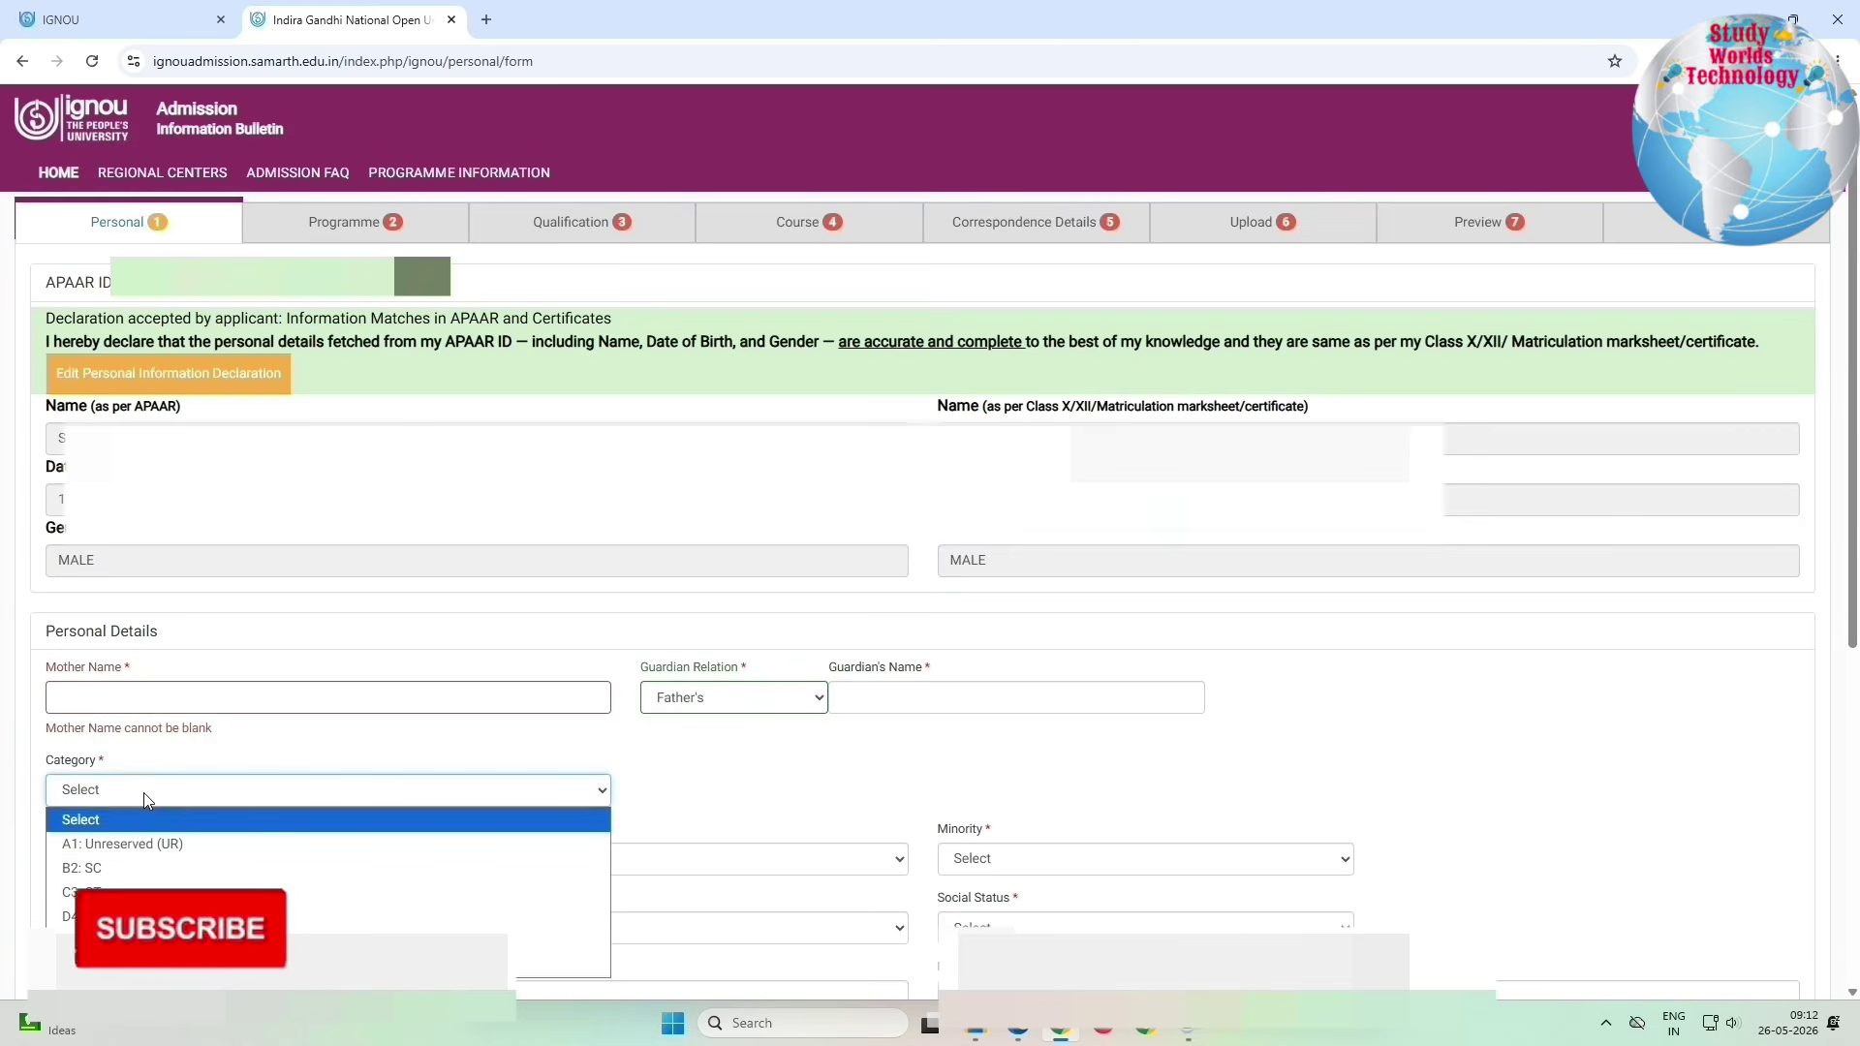
pyautogui.click(126, 843)
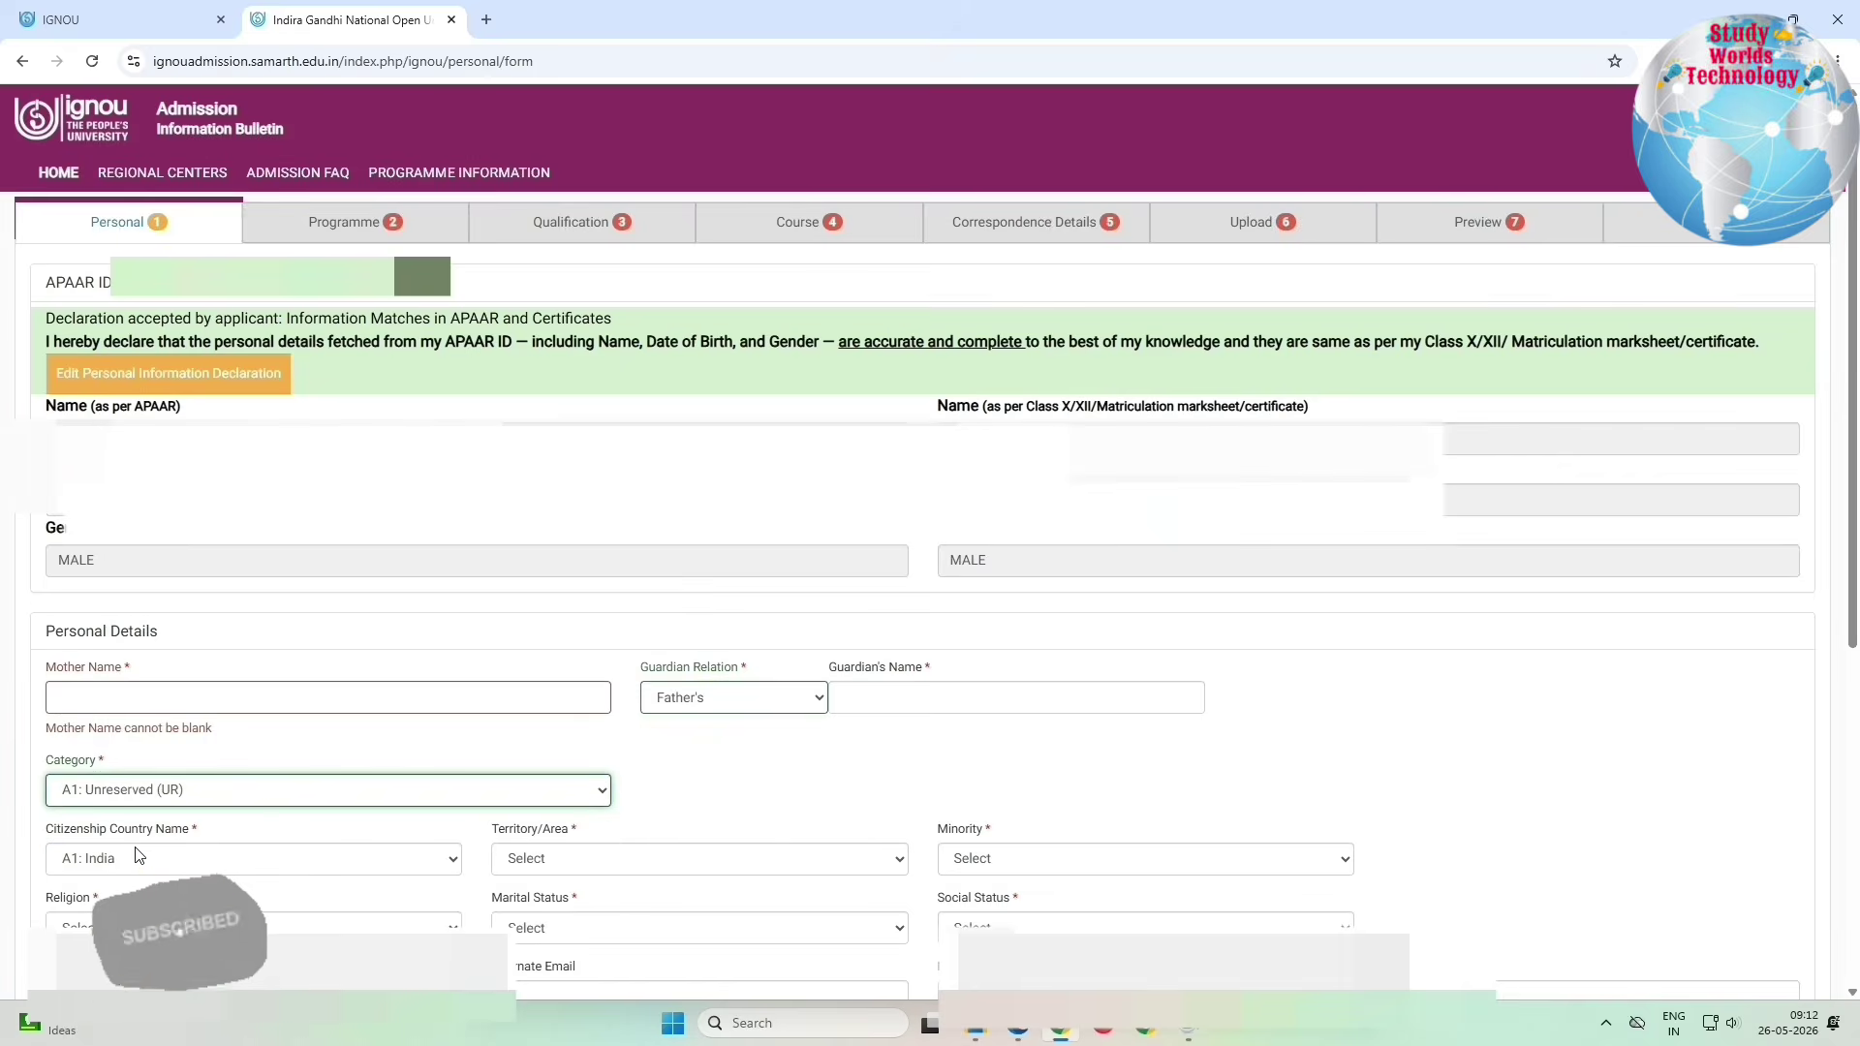
# Step: Keep citizenship A1: India, and set territory to B2: Rural and minority to B2: No
pyautogui.scroll(-5, 133, 862)
pyautogui.click(167, 300)
pyautogui.click(166, 300)
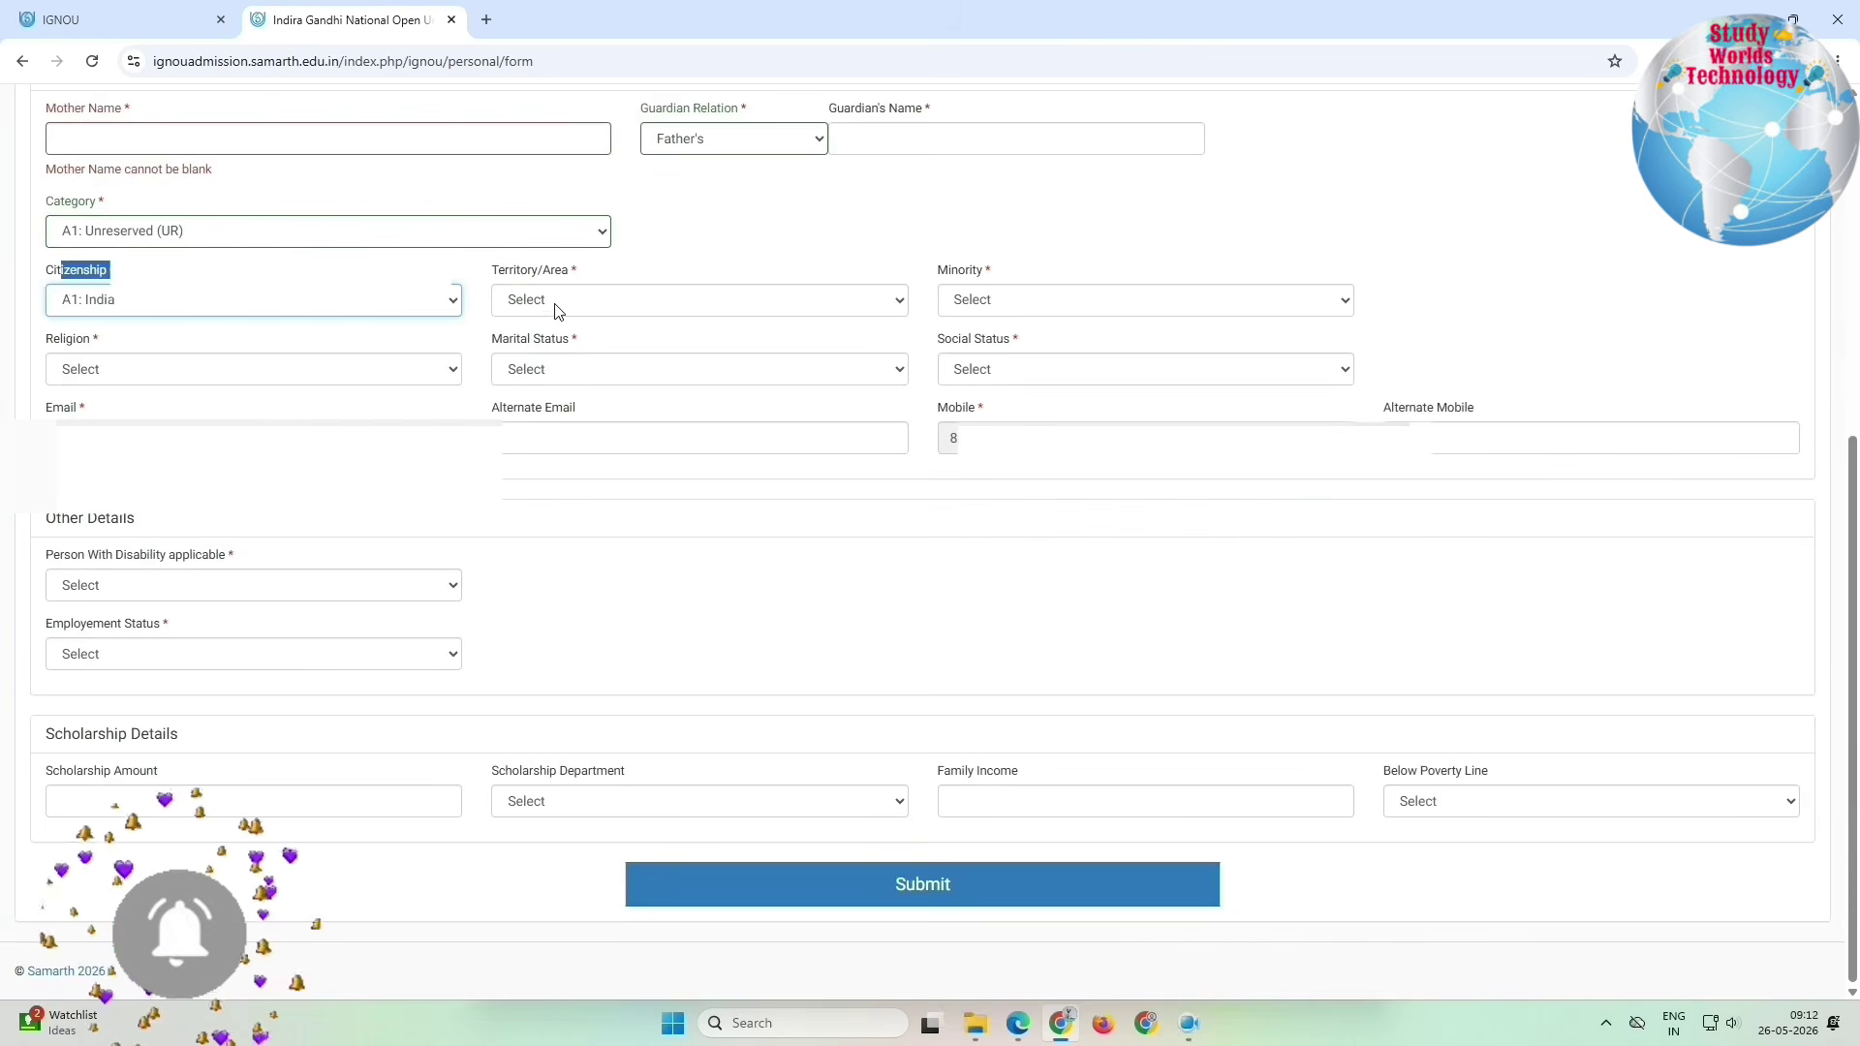
pyautogui.click(558, 304)
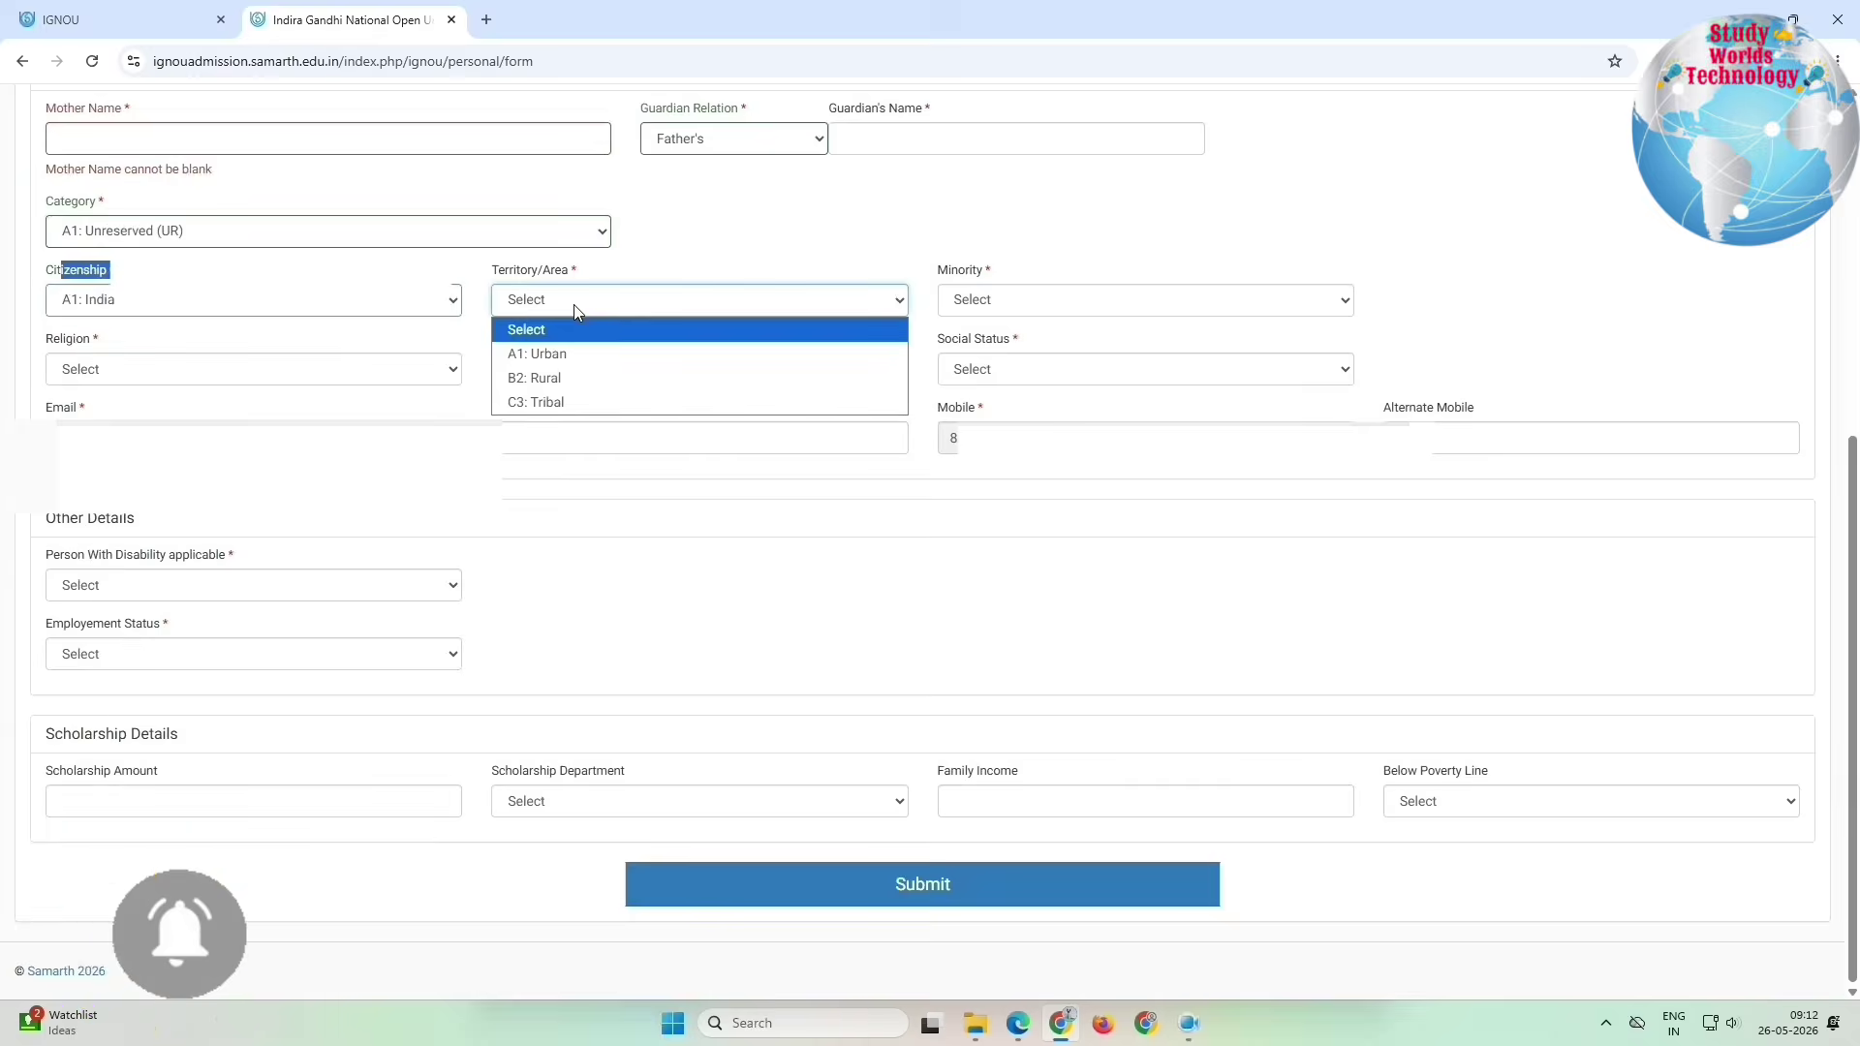
pyautogui.click(570, 378)
pyautogui.click(988, 302)
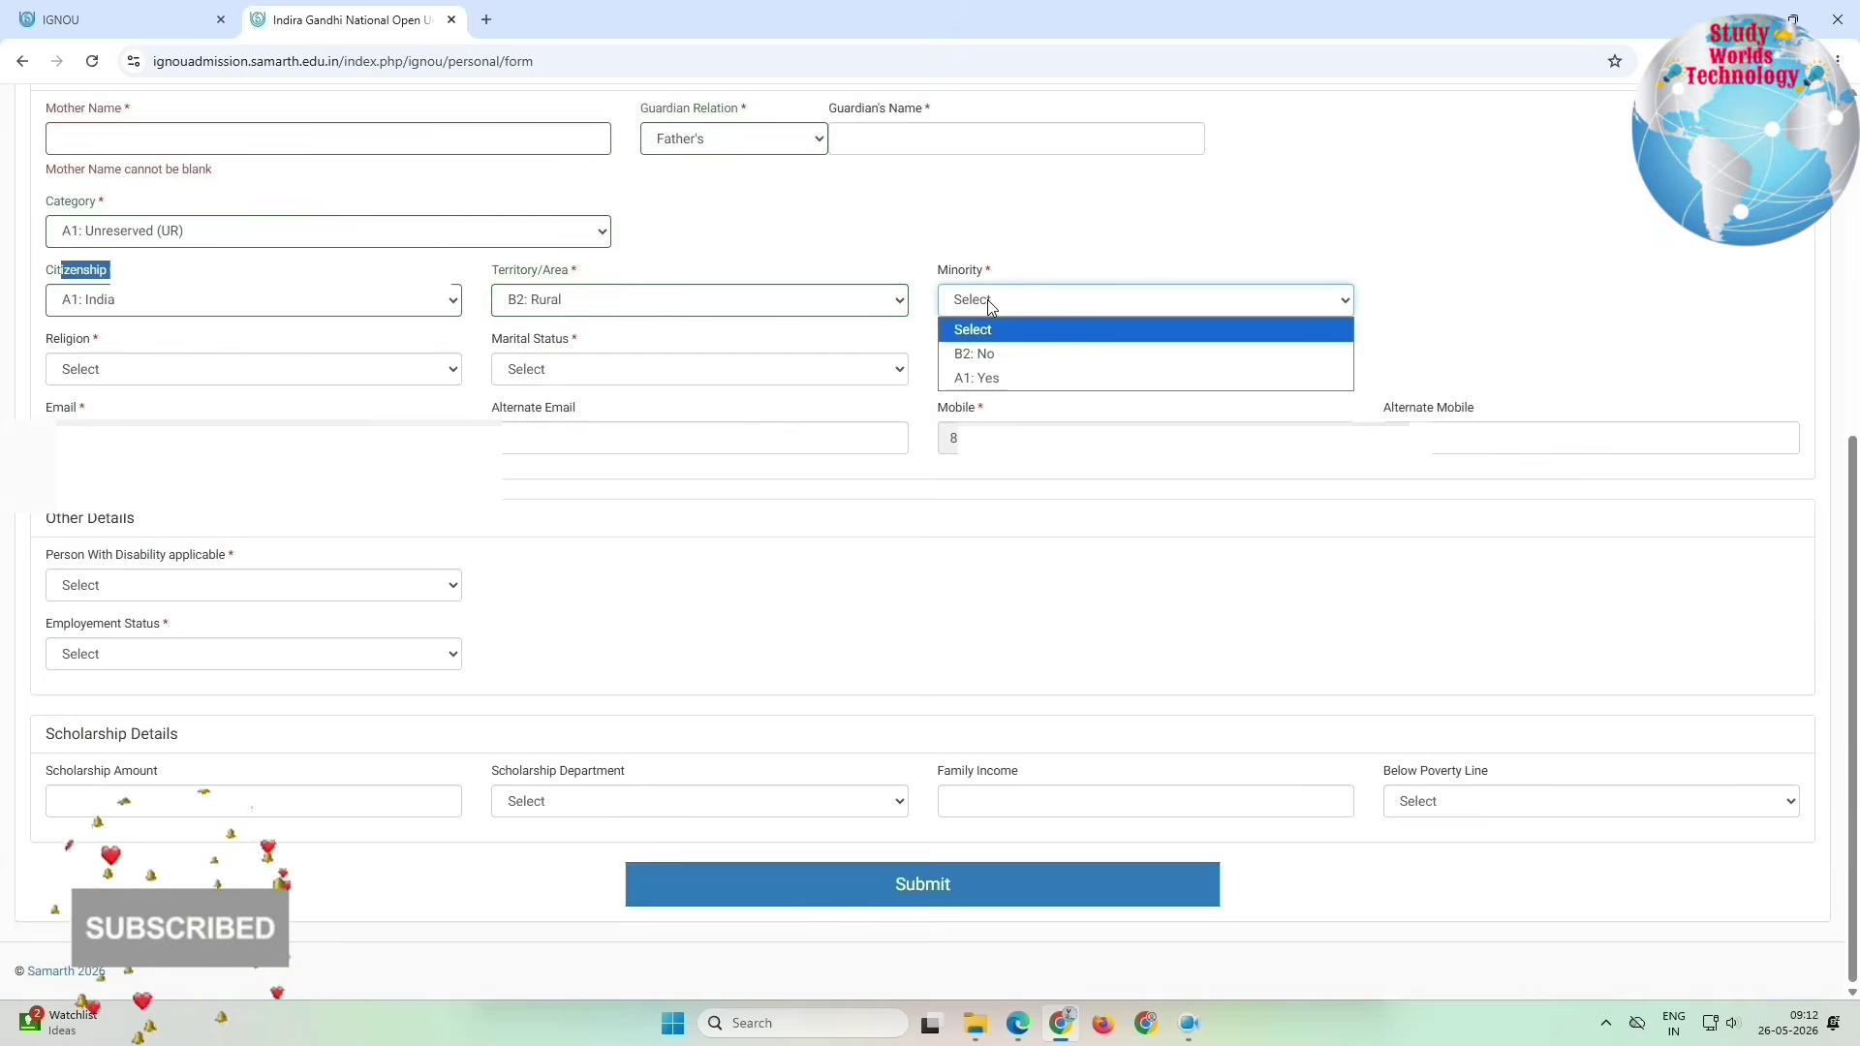
pyautogui.click(984, 355)
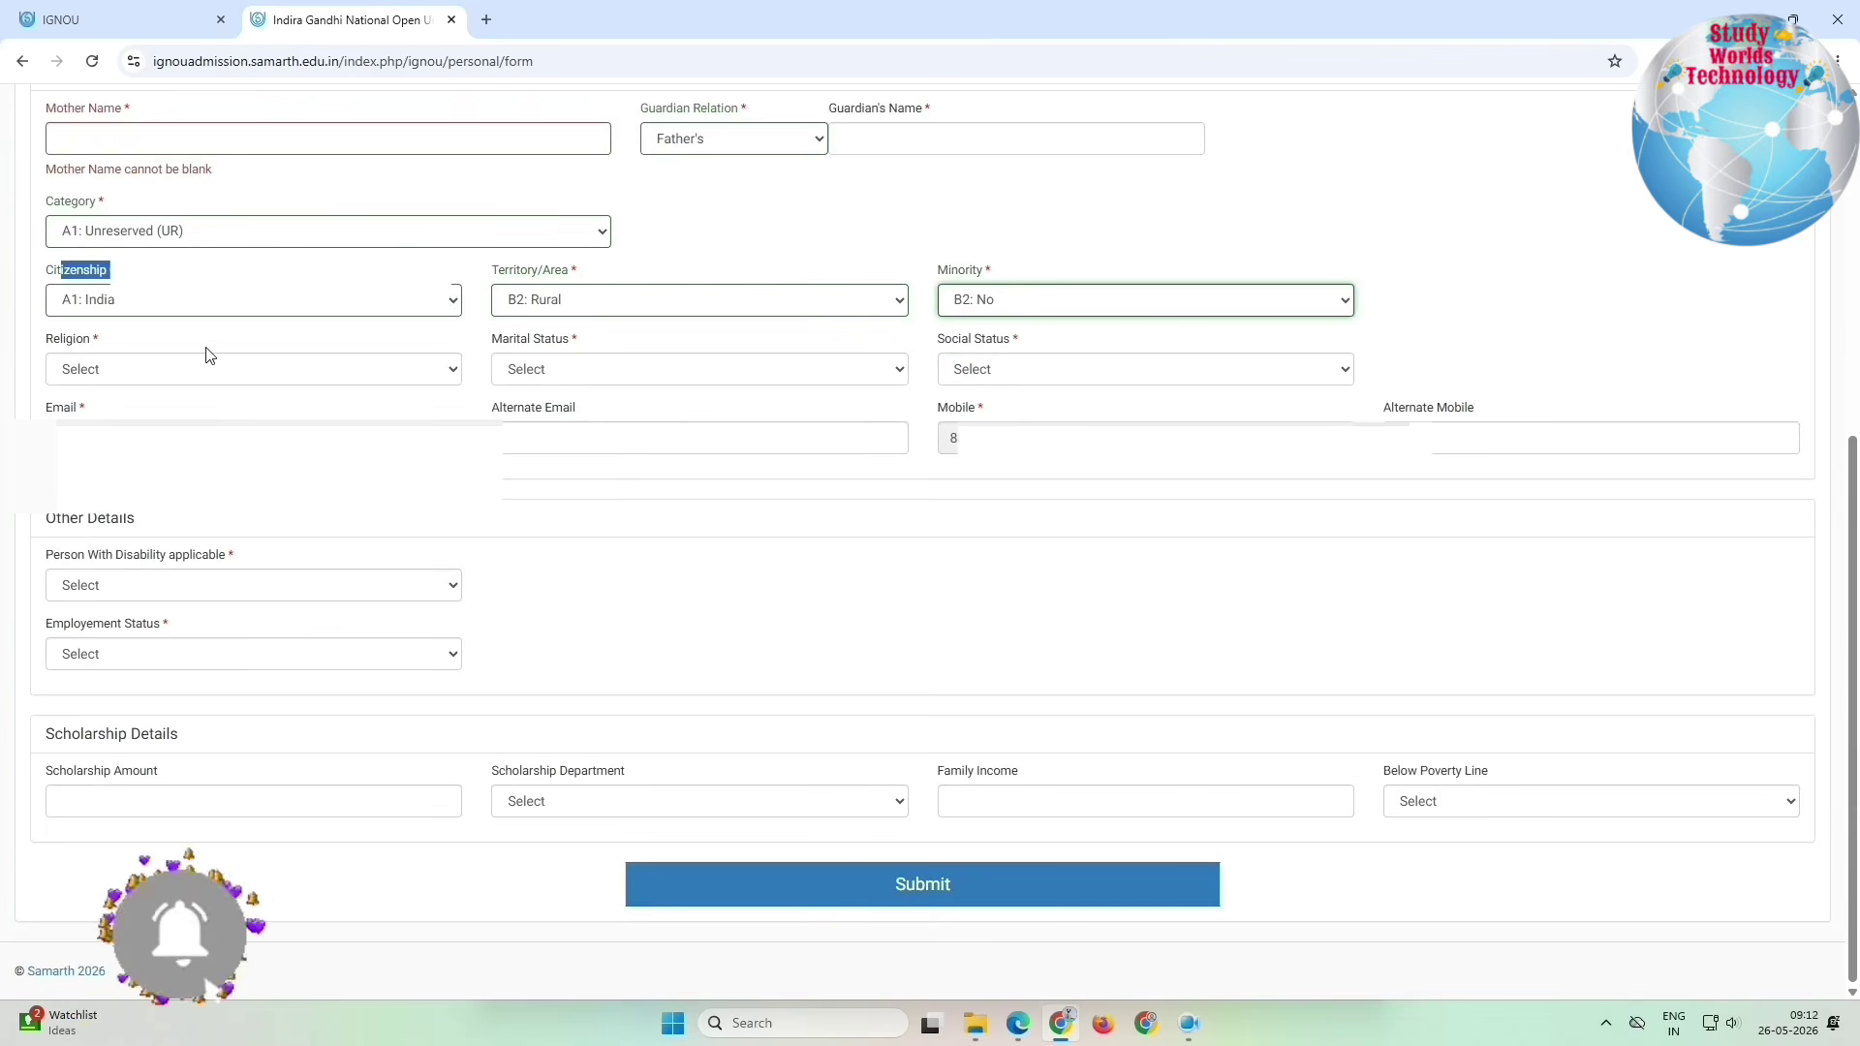
# Step: Set religion A1: Hindu, marital status A1: Single, social status C3: Not Applicable
pyautogui.click(112, 369)
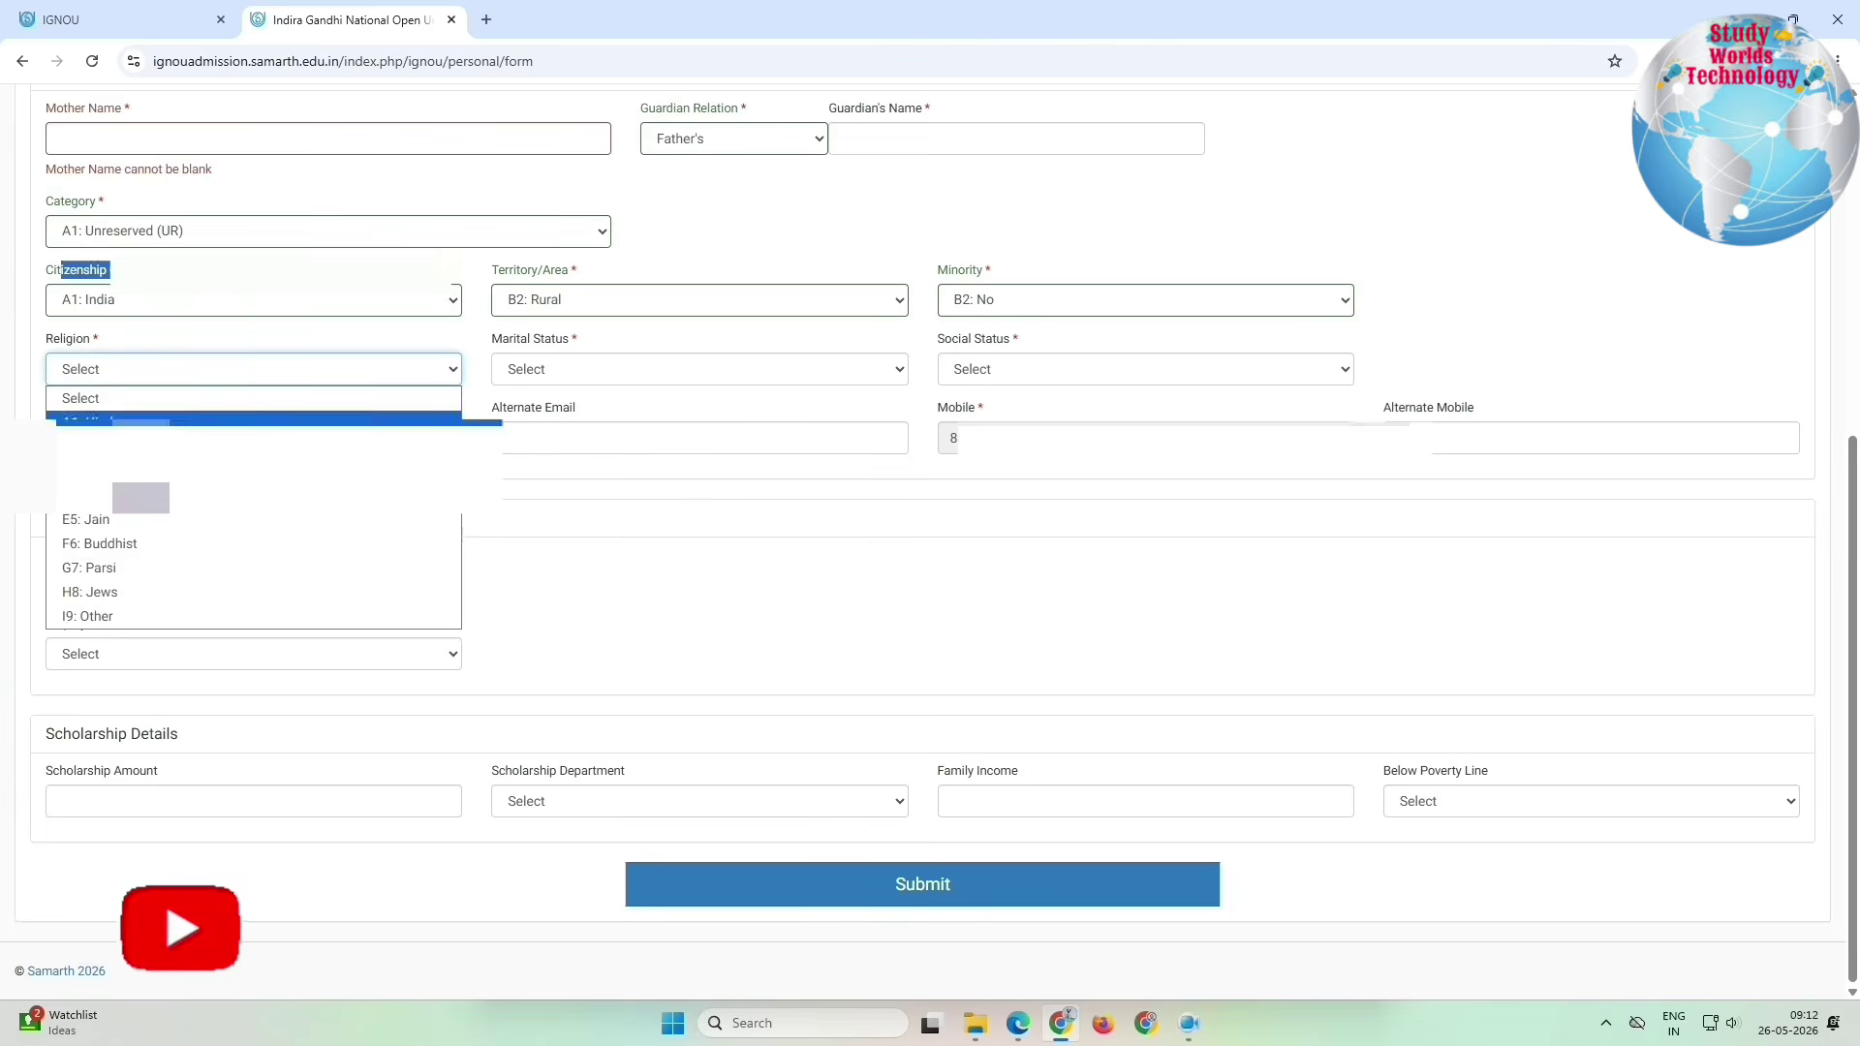
pyautogui.click(87, 423)
pyautogui.click(579, 373)
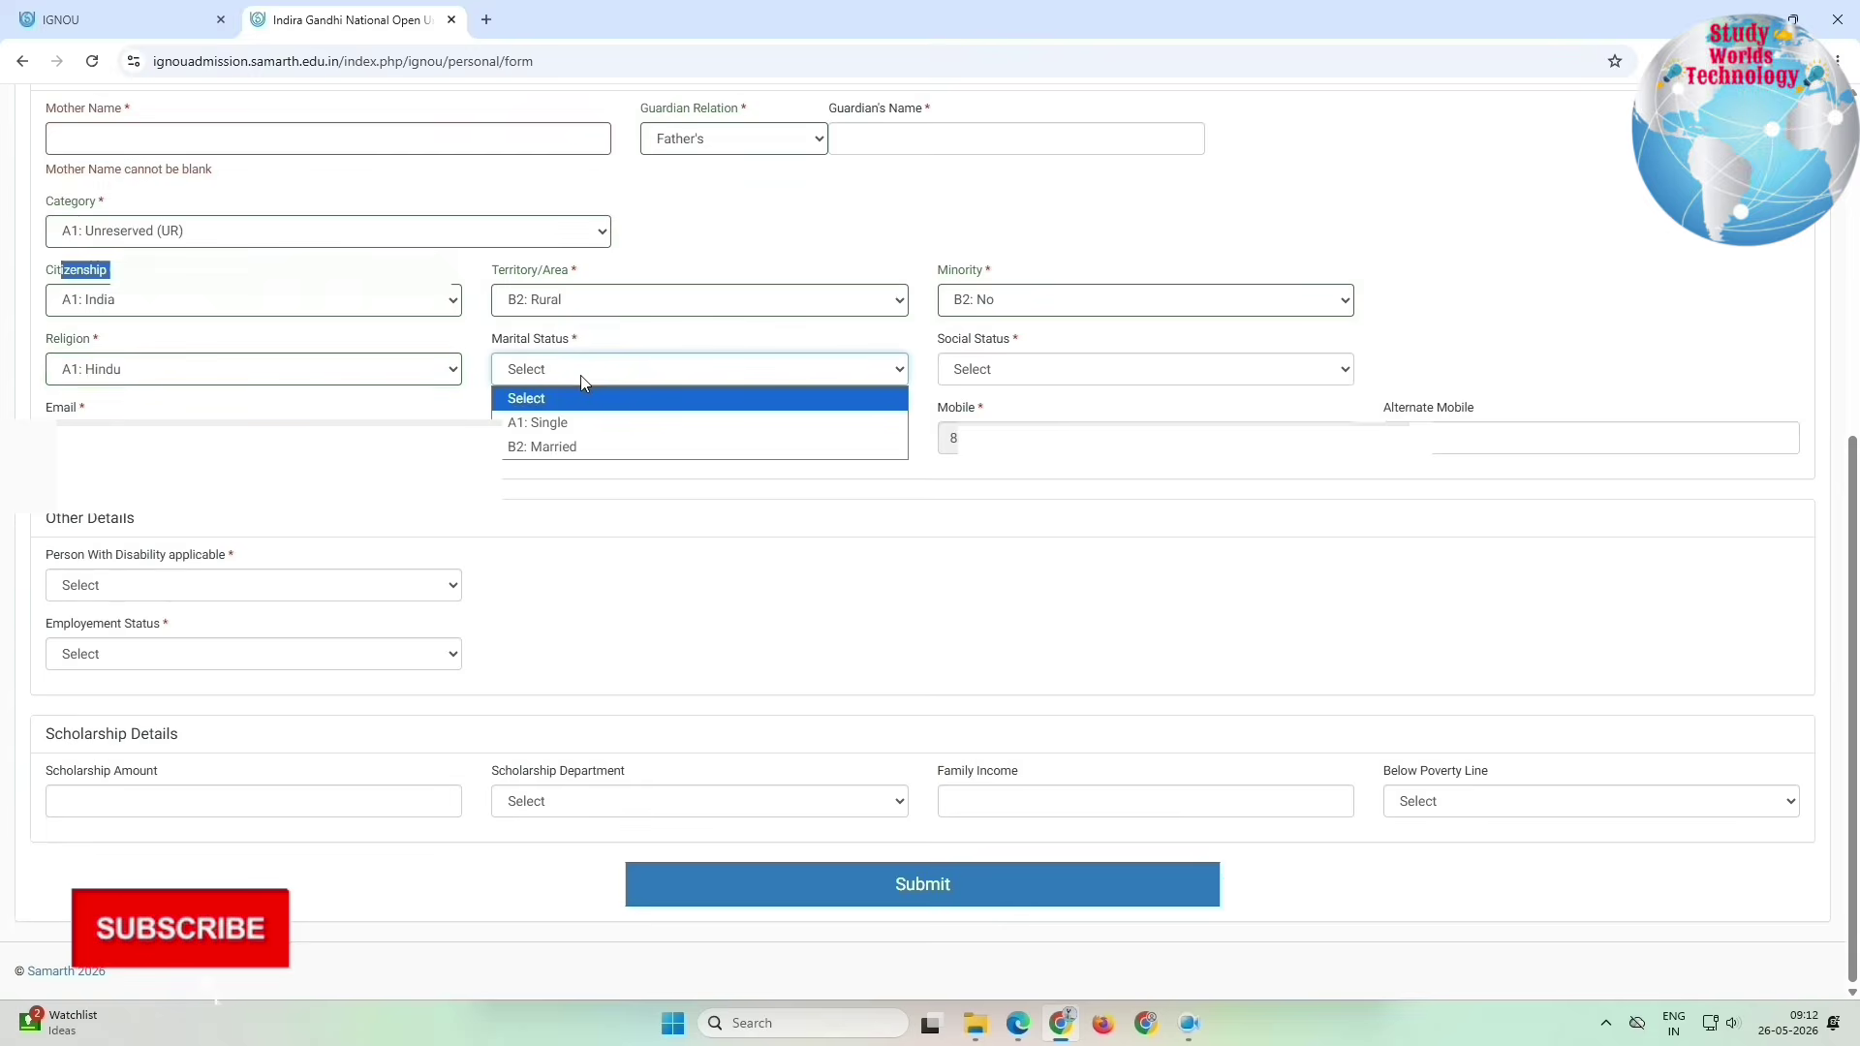
pyautogui.click(567, 423)
pyautogui.click(969, 369)
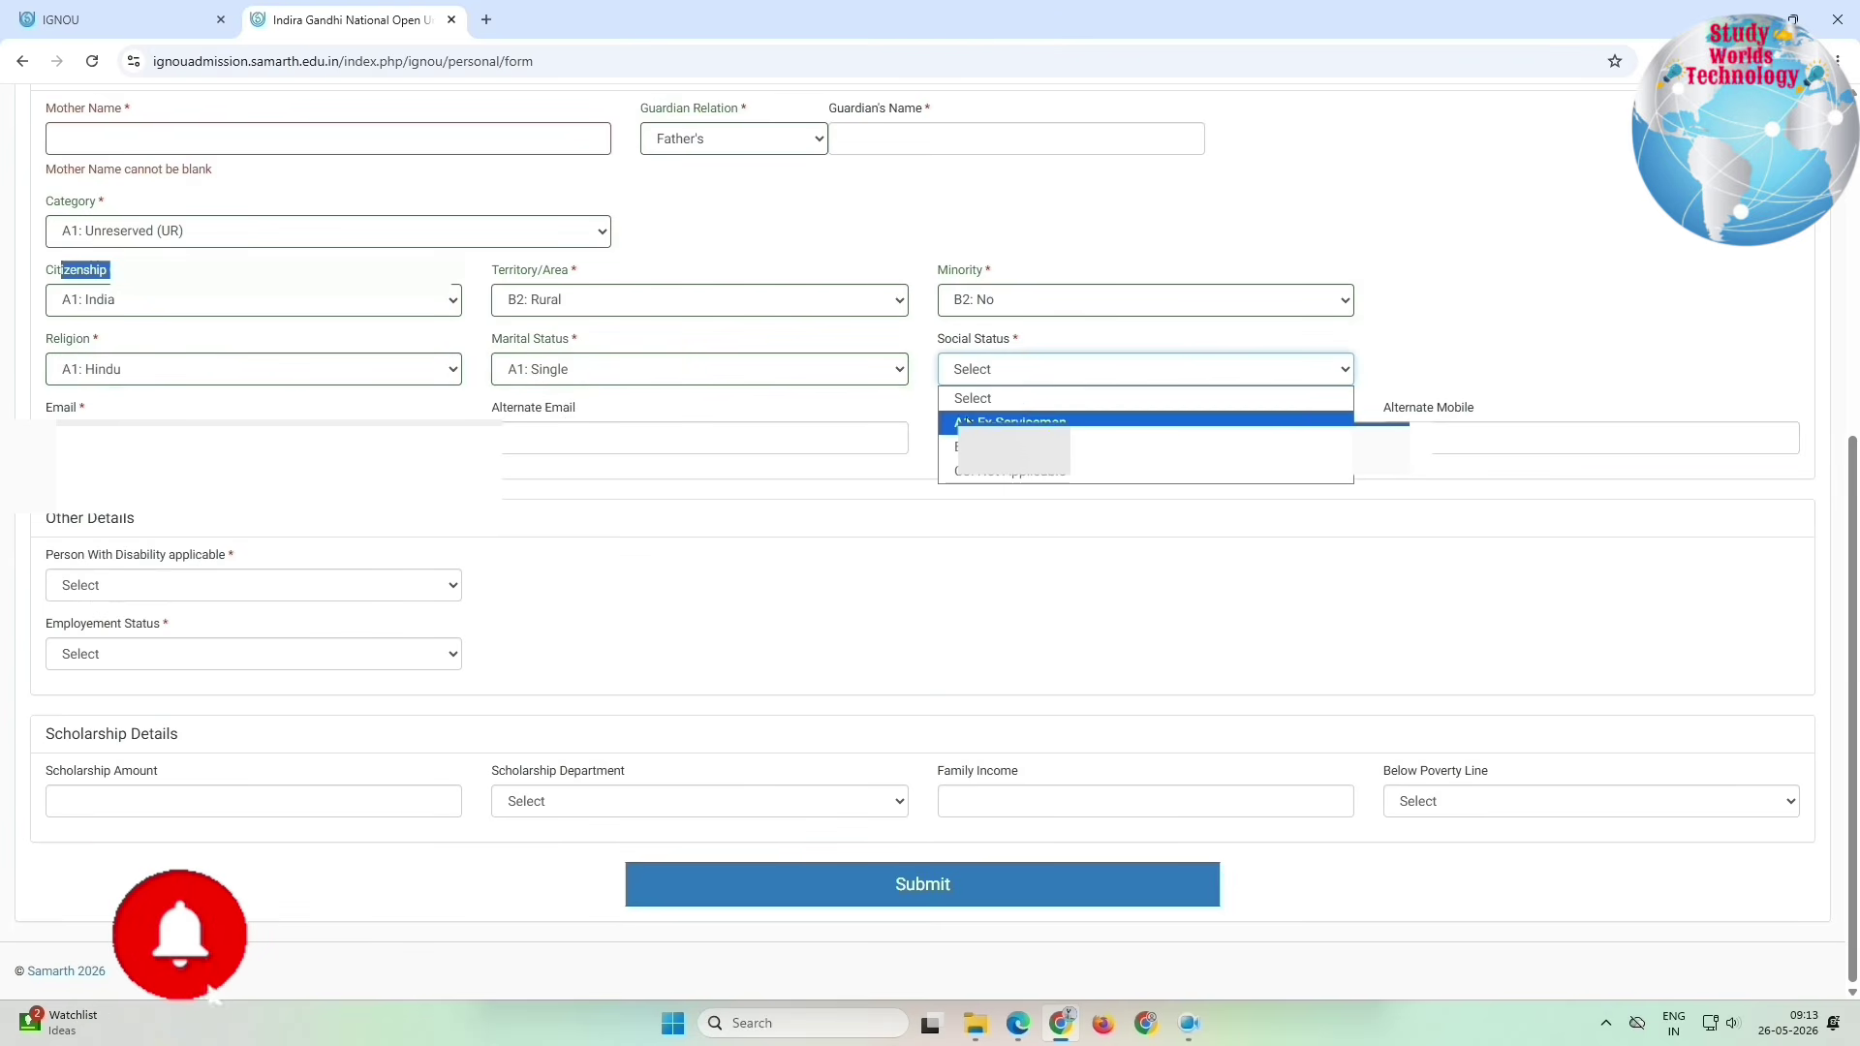
pyautogui.click(969, 474)
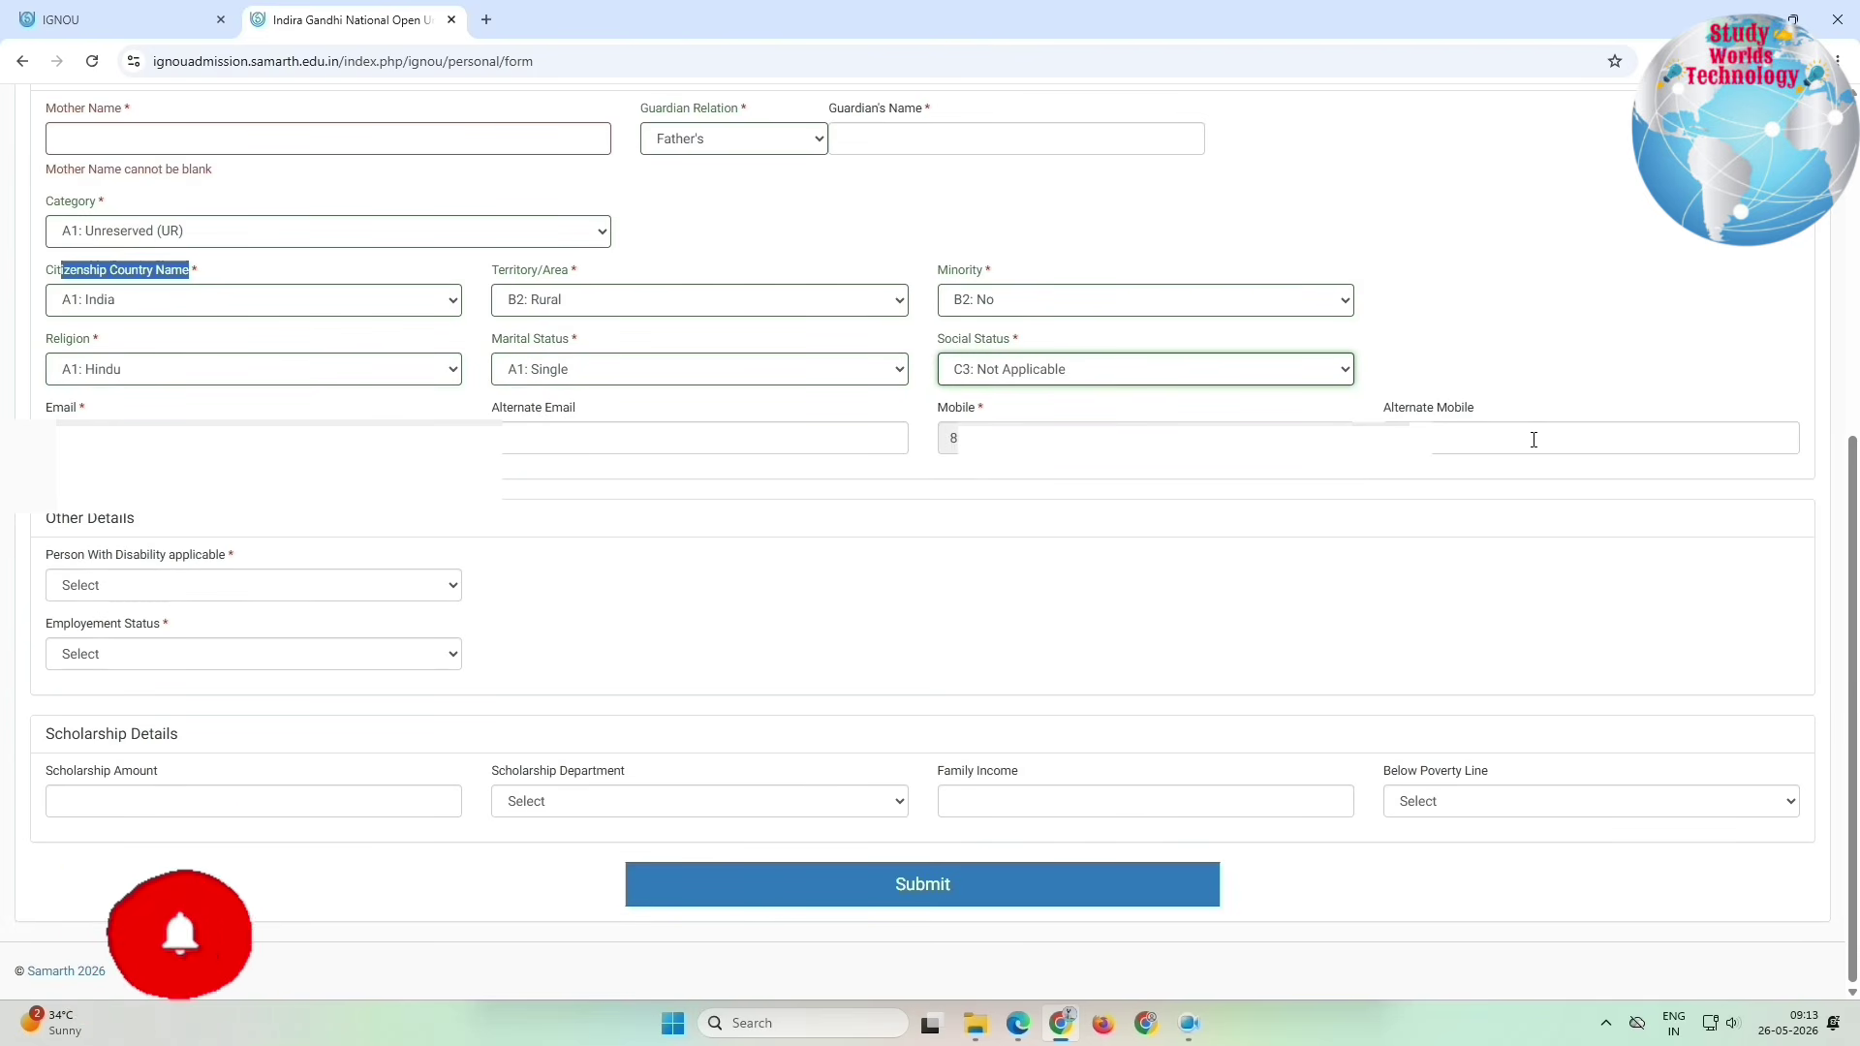
# Step: Set disability to No and employment status to Unemployed, then submit the personal form
pyautogui.tripleClick(70, 523)
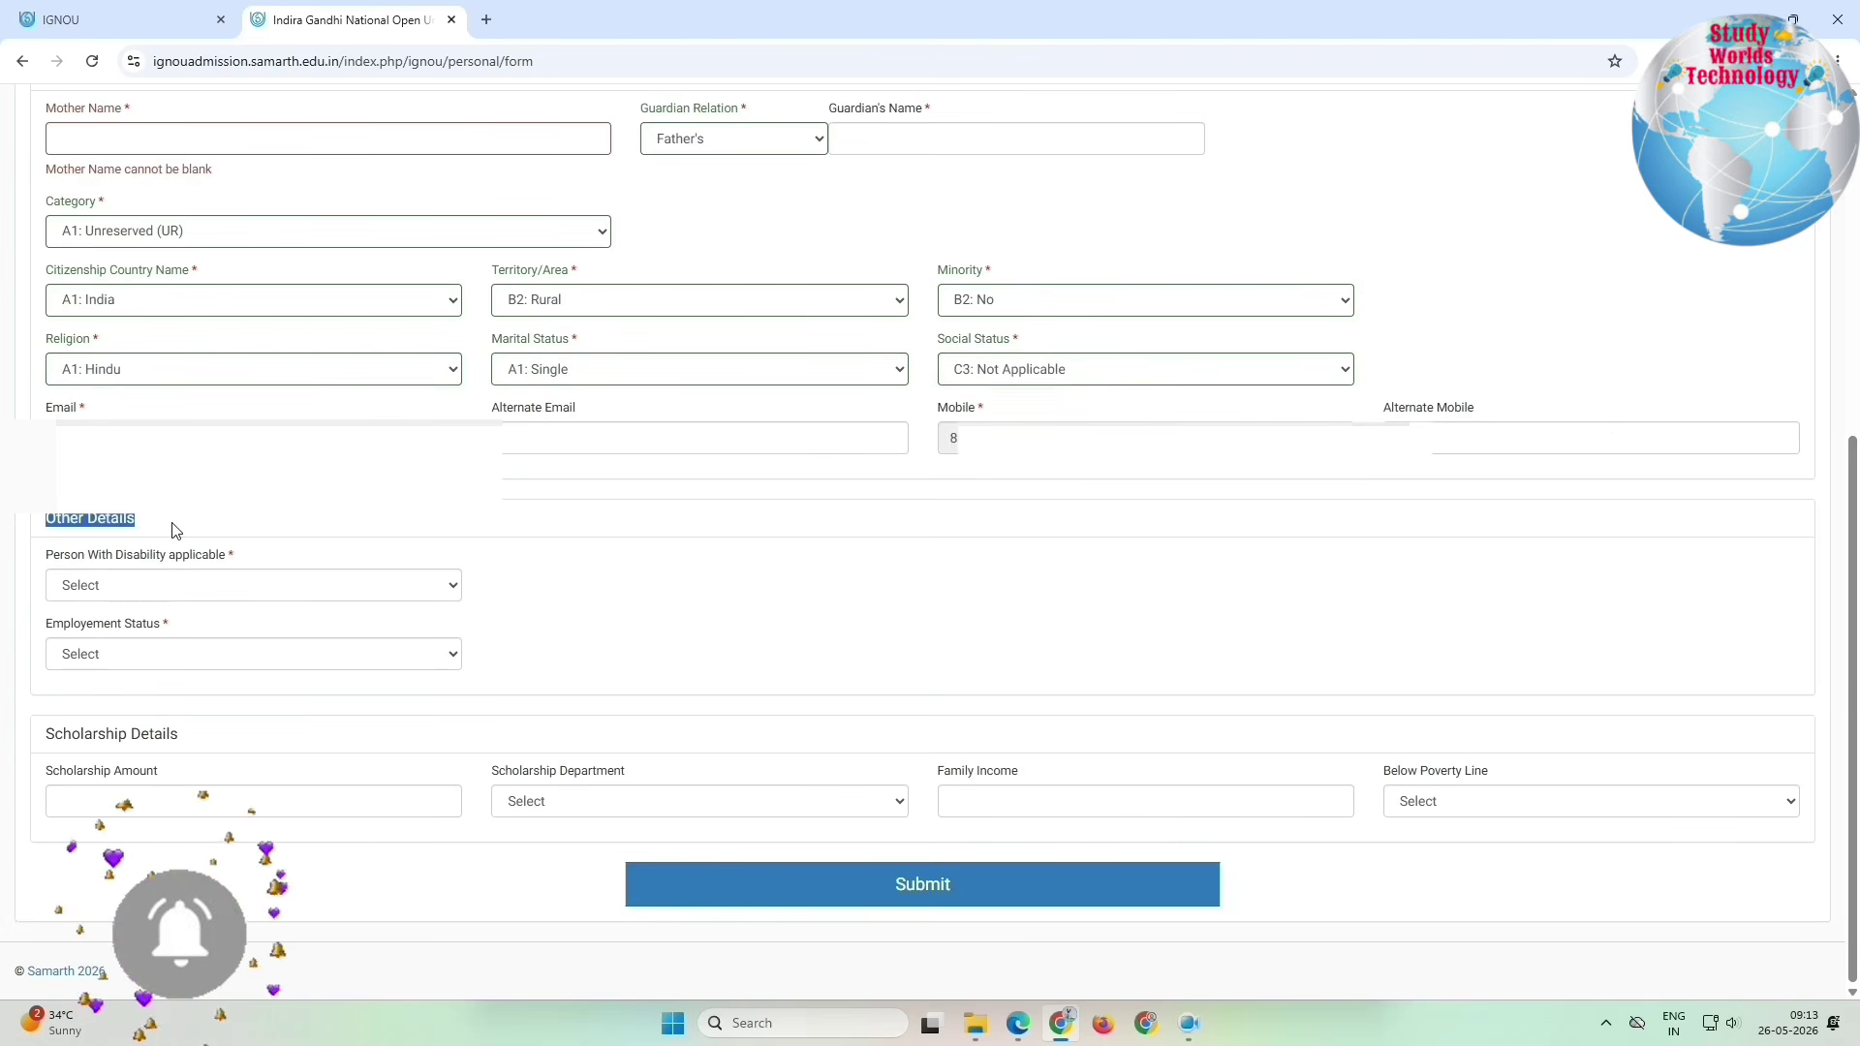
pyautogui.click(101, 585)
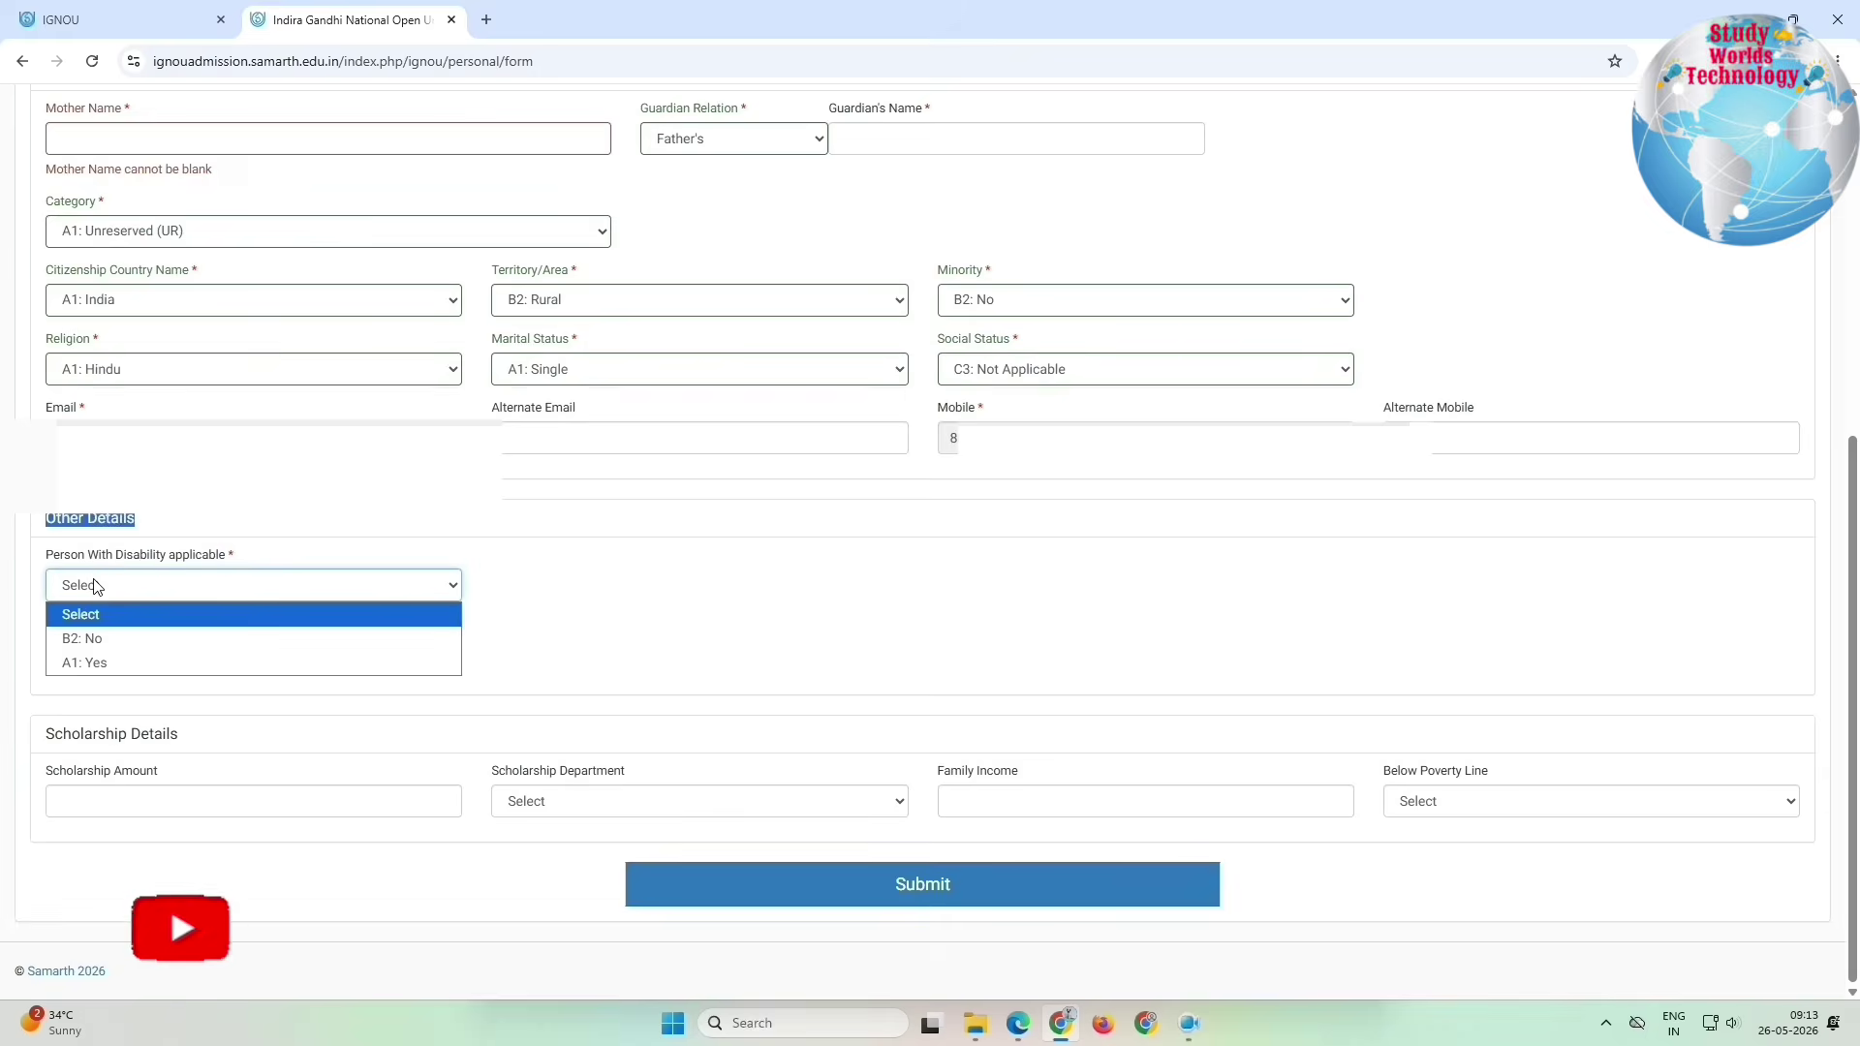
pyautogui.click(92, 639)
pyautogui.moveTo(47, 623); pyautogui.dragTo(141, 626)
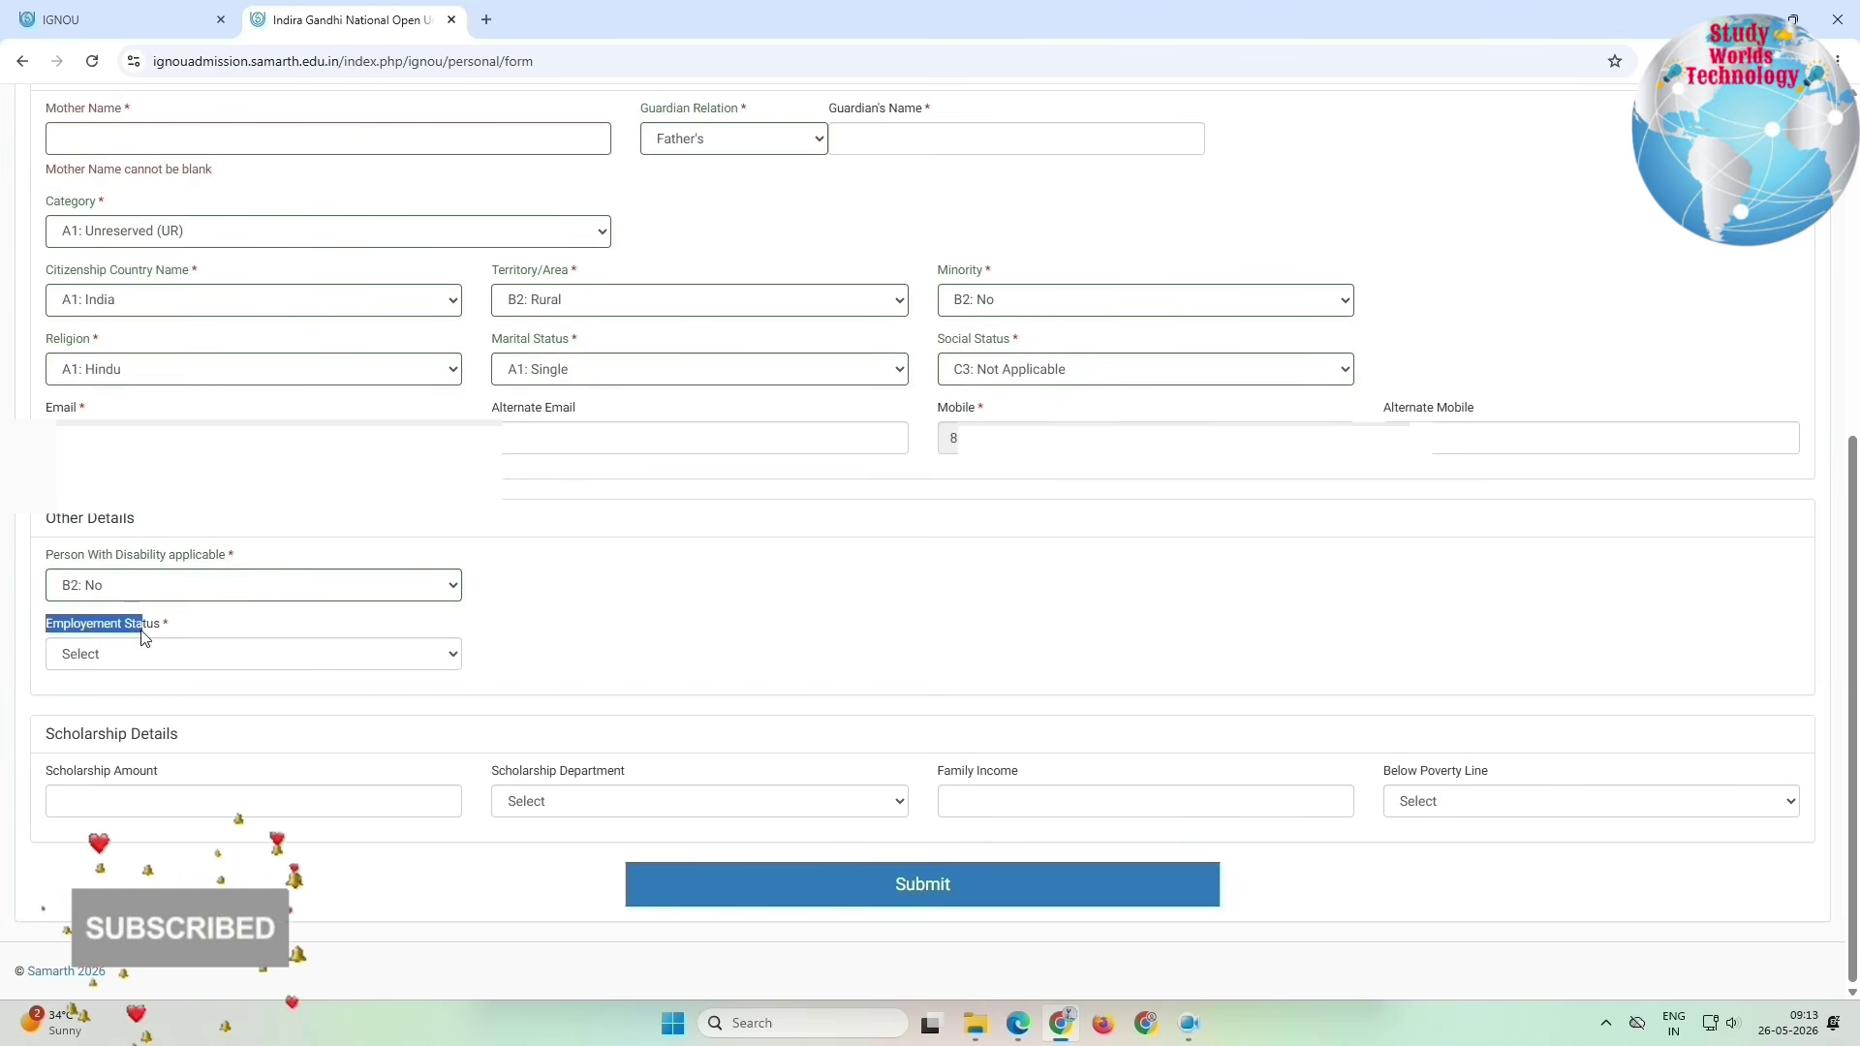
pyautogui.click(133, 652)
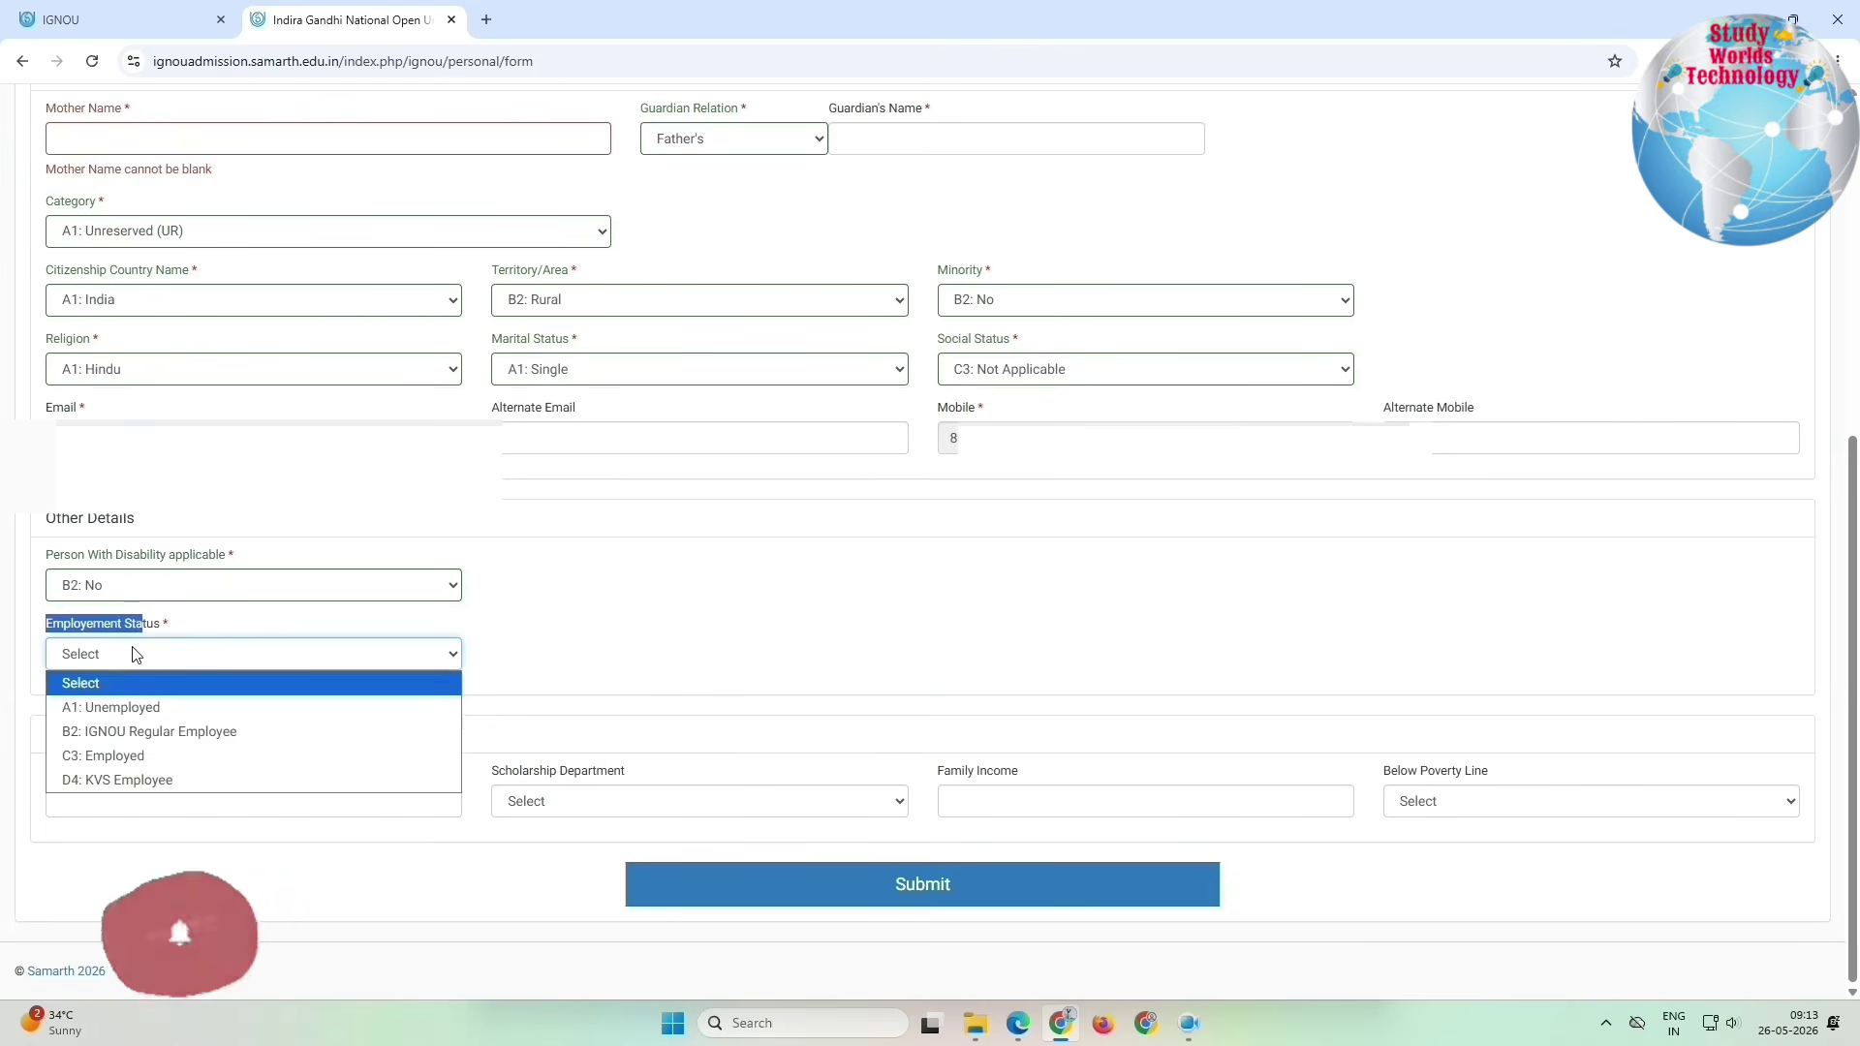
pyautogui.click(135, 712)
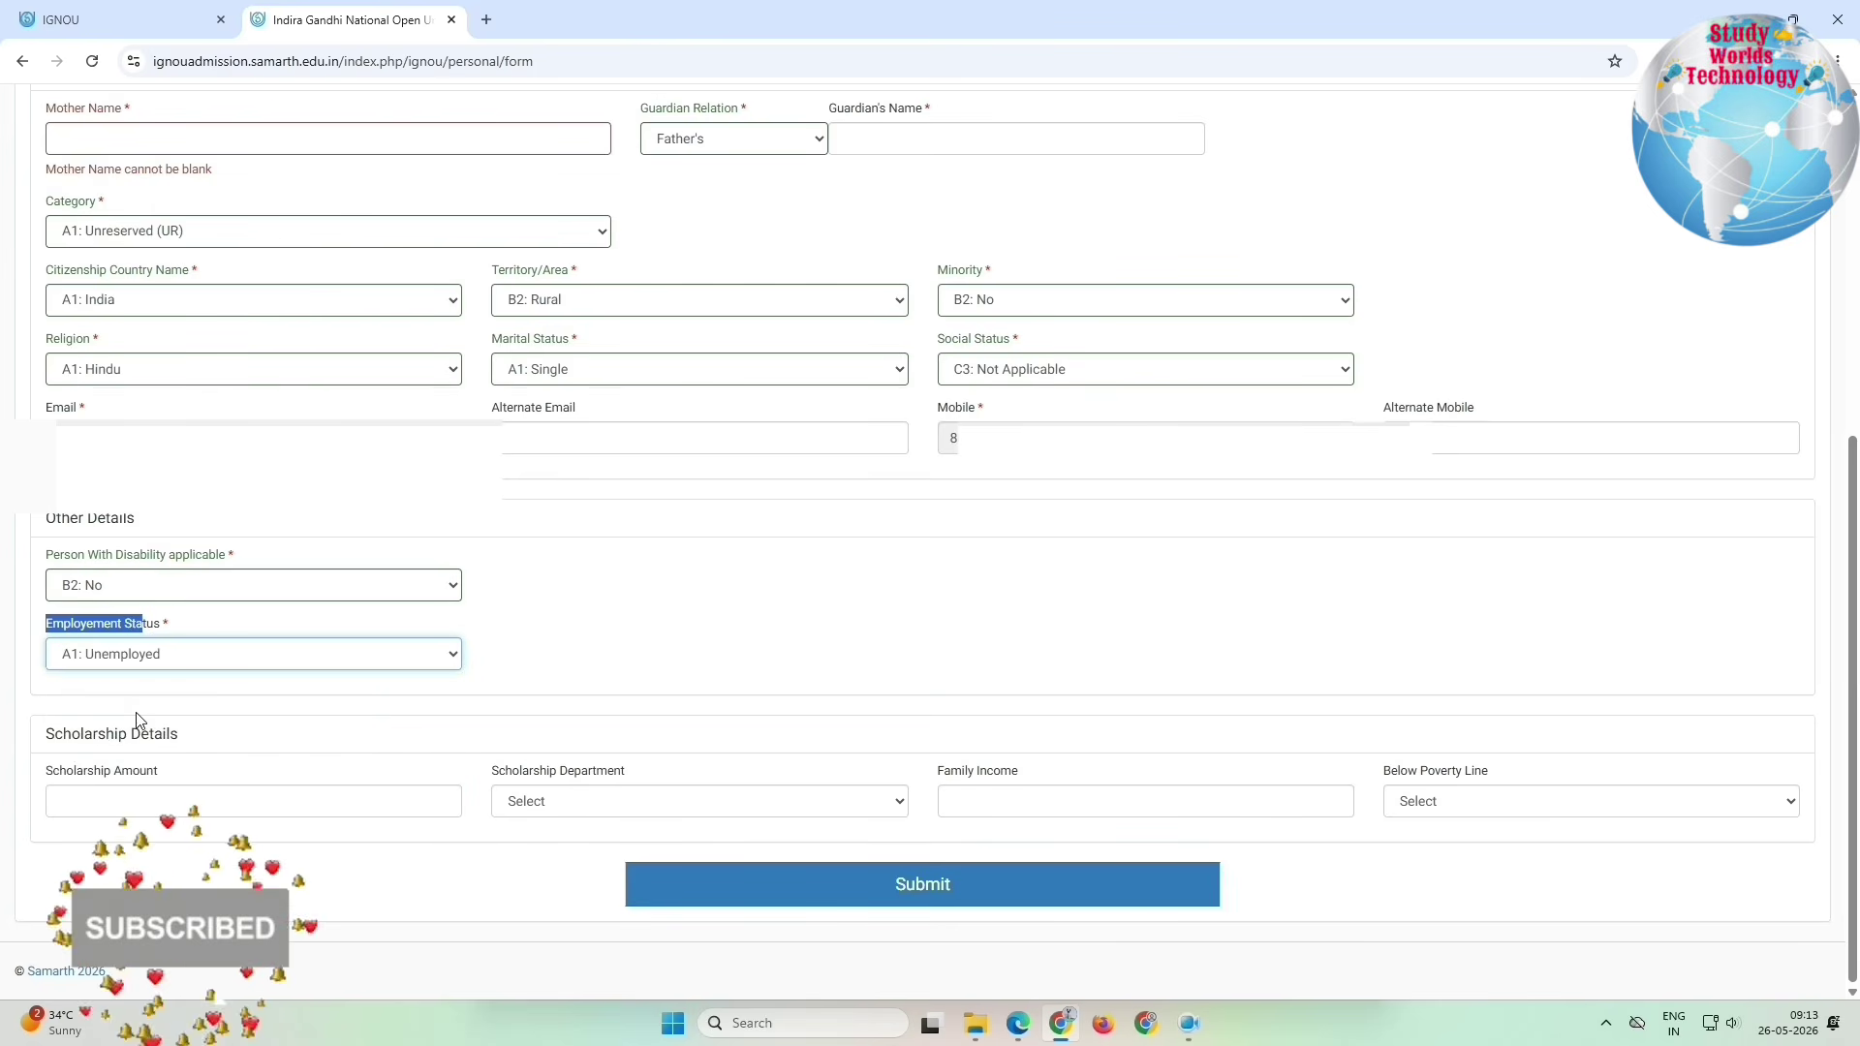
pyautogui.moveTo(53, 733); pyautogui.dragTo(1466, 817)
pyautogui.click(922, 883)
# Step: Review the saved personal details and proceed to the Programme form
pyautogui.moveTo(290, 596); pyautogui.dragTo(1661, 753)
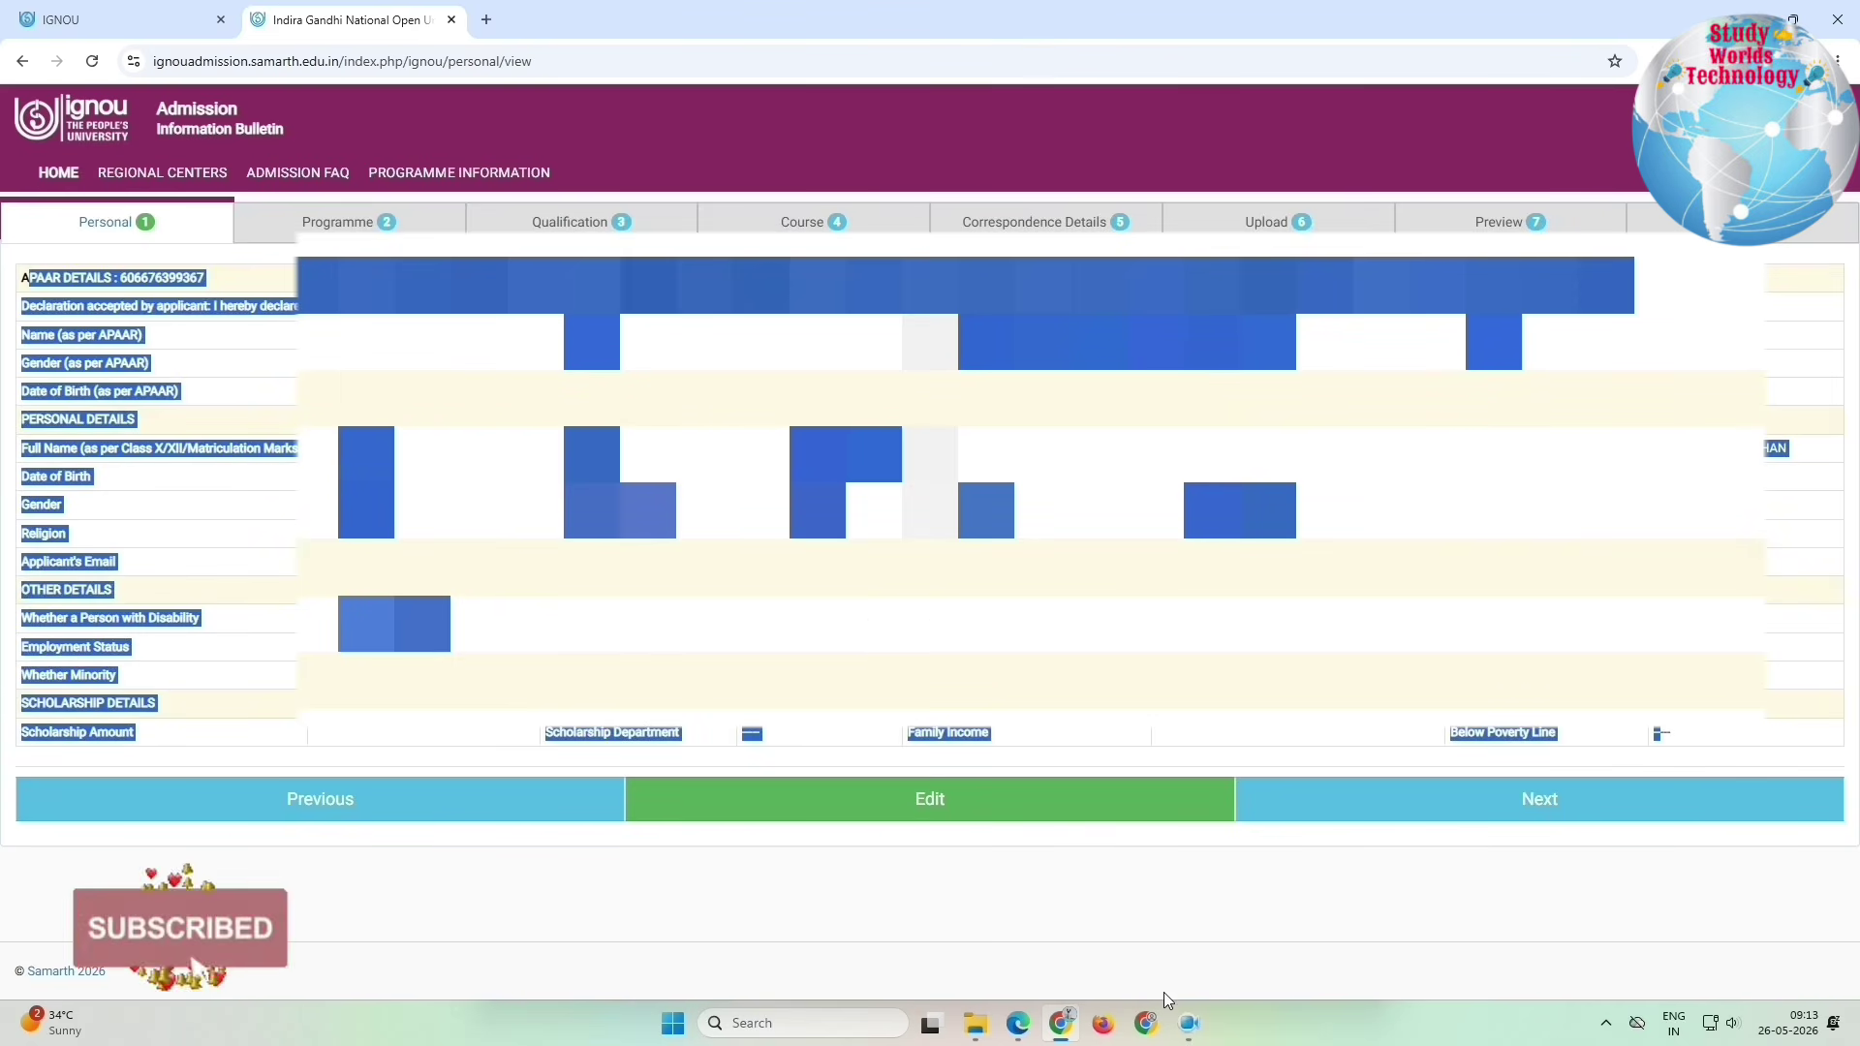
pyautogui.click(1189, 1029)
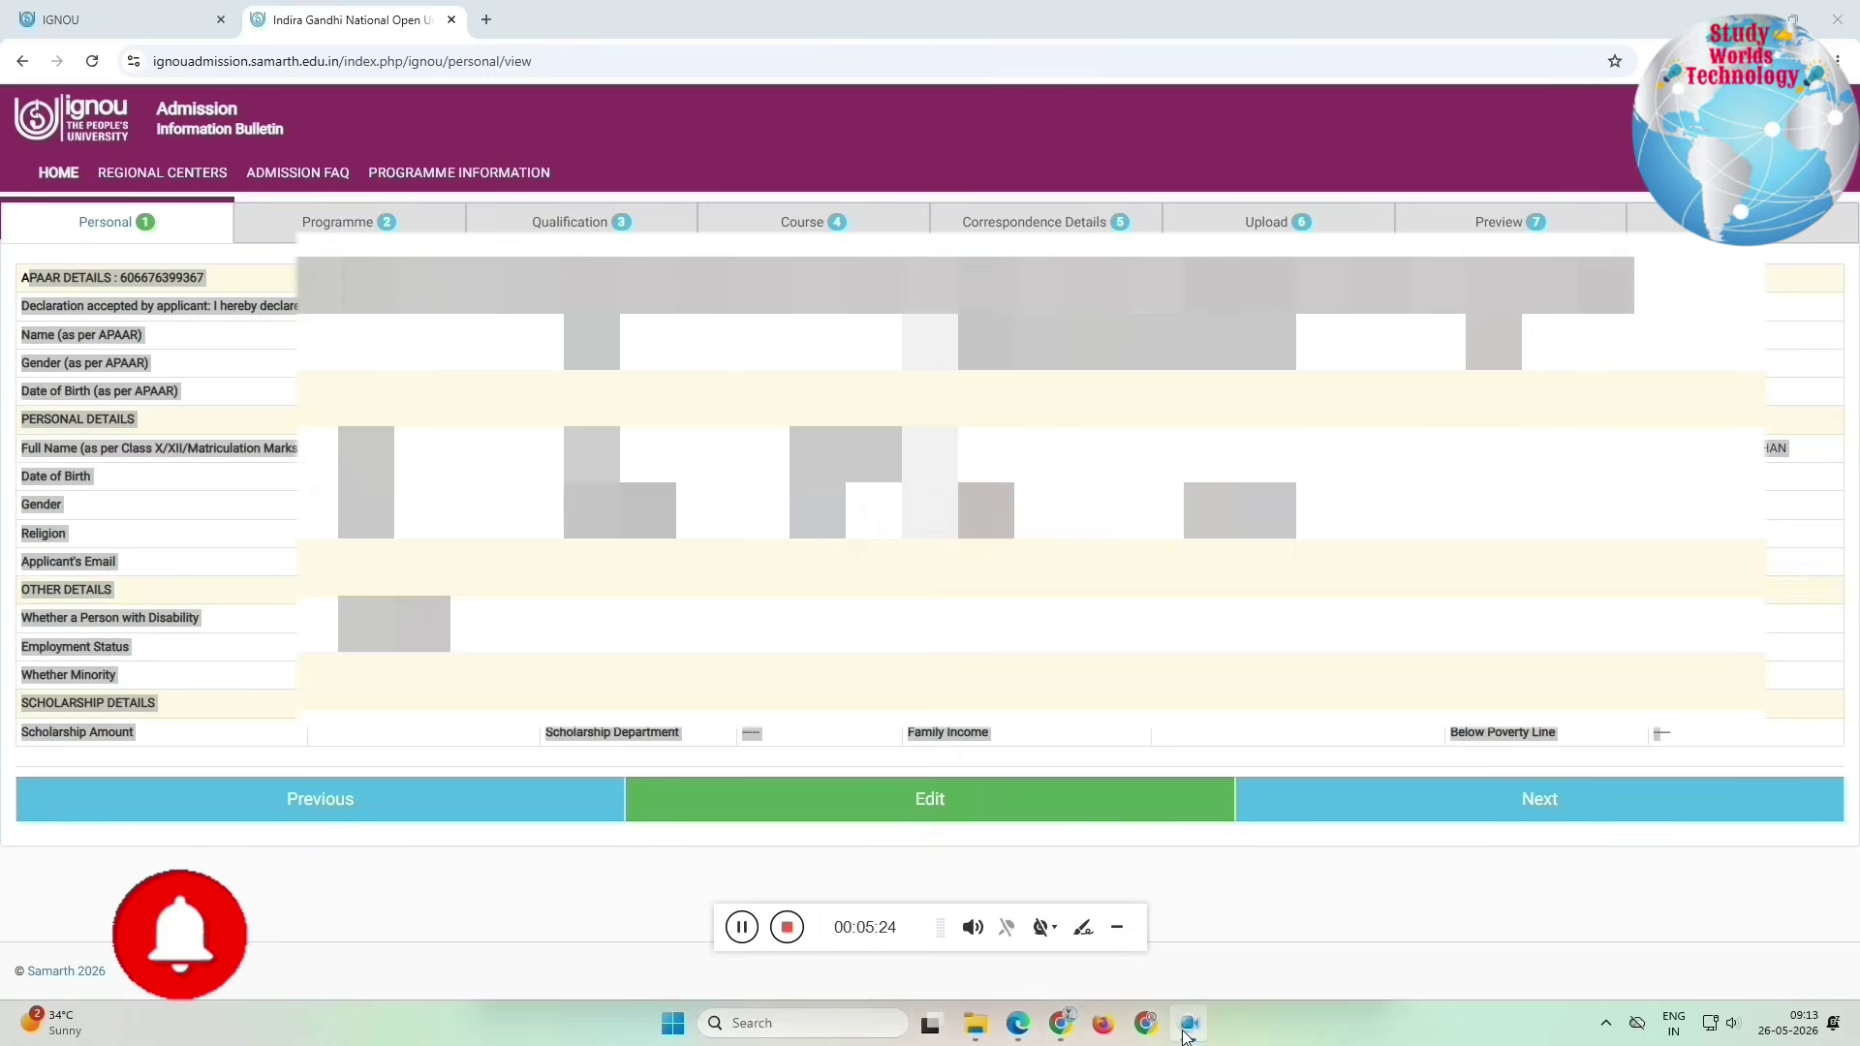
pyautogui.click(1187, 1033)
pyautogui.click(1565, 800)
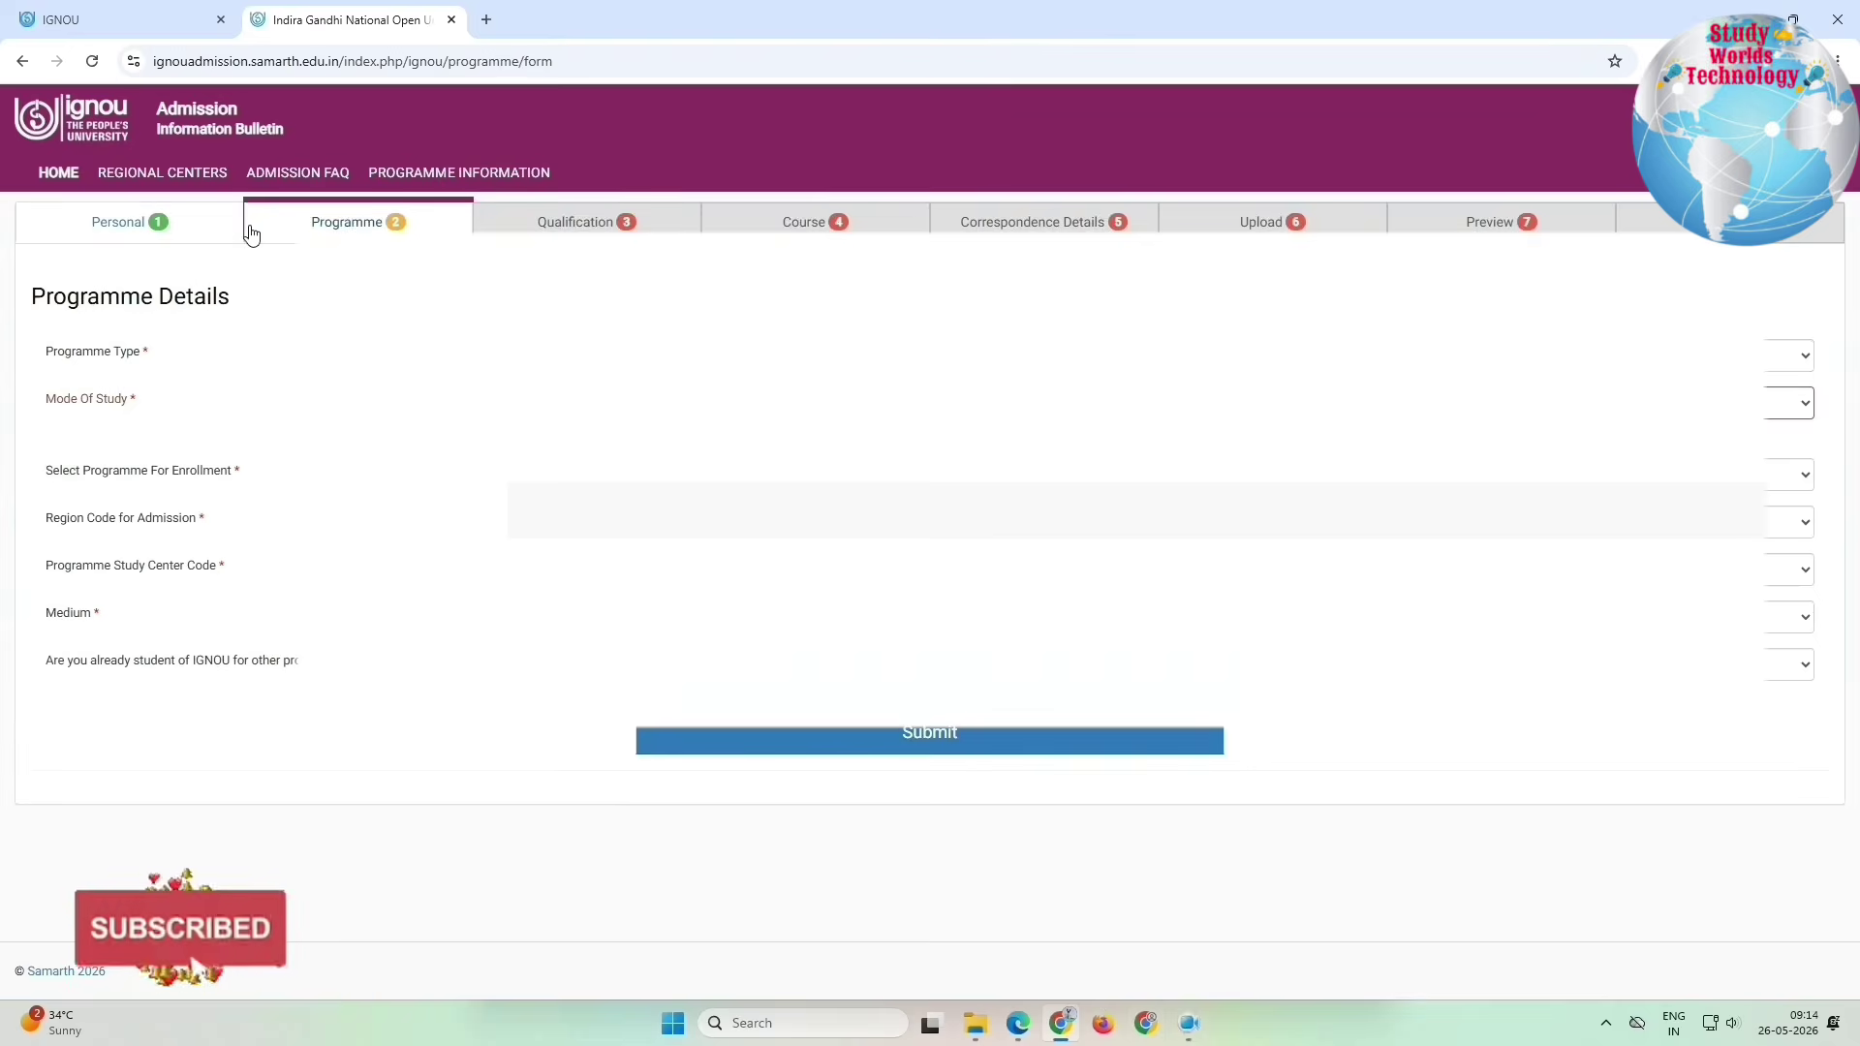
pyautogui.moveTo(251, 233); pyautogui.dragTo(1851, 254)
# Step: Choose programme type BACHELOR, the BBA programme, and admission region 29 DELHI 2
pyautogui.moveTo(58, 352); pyautogui.dragTo(573, 361)
pyautogui.click(573, 360)
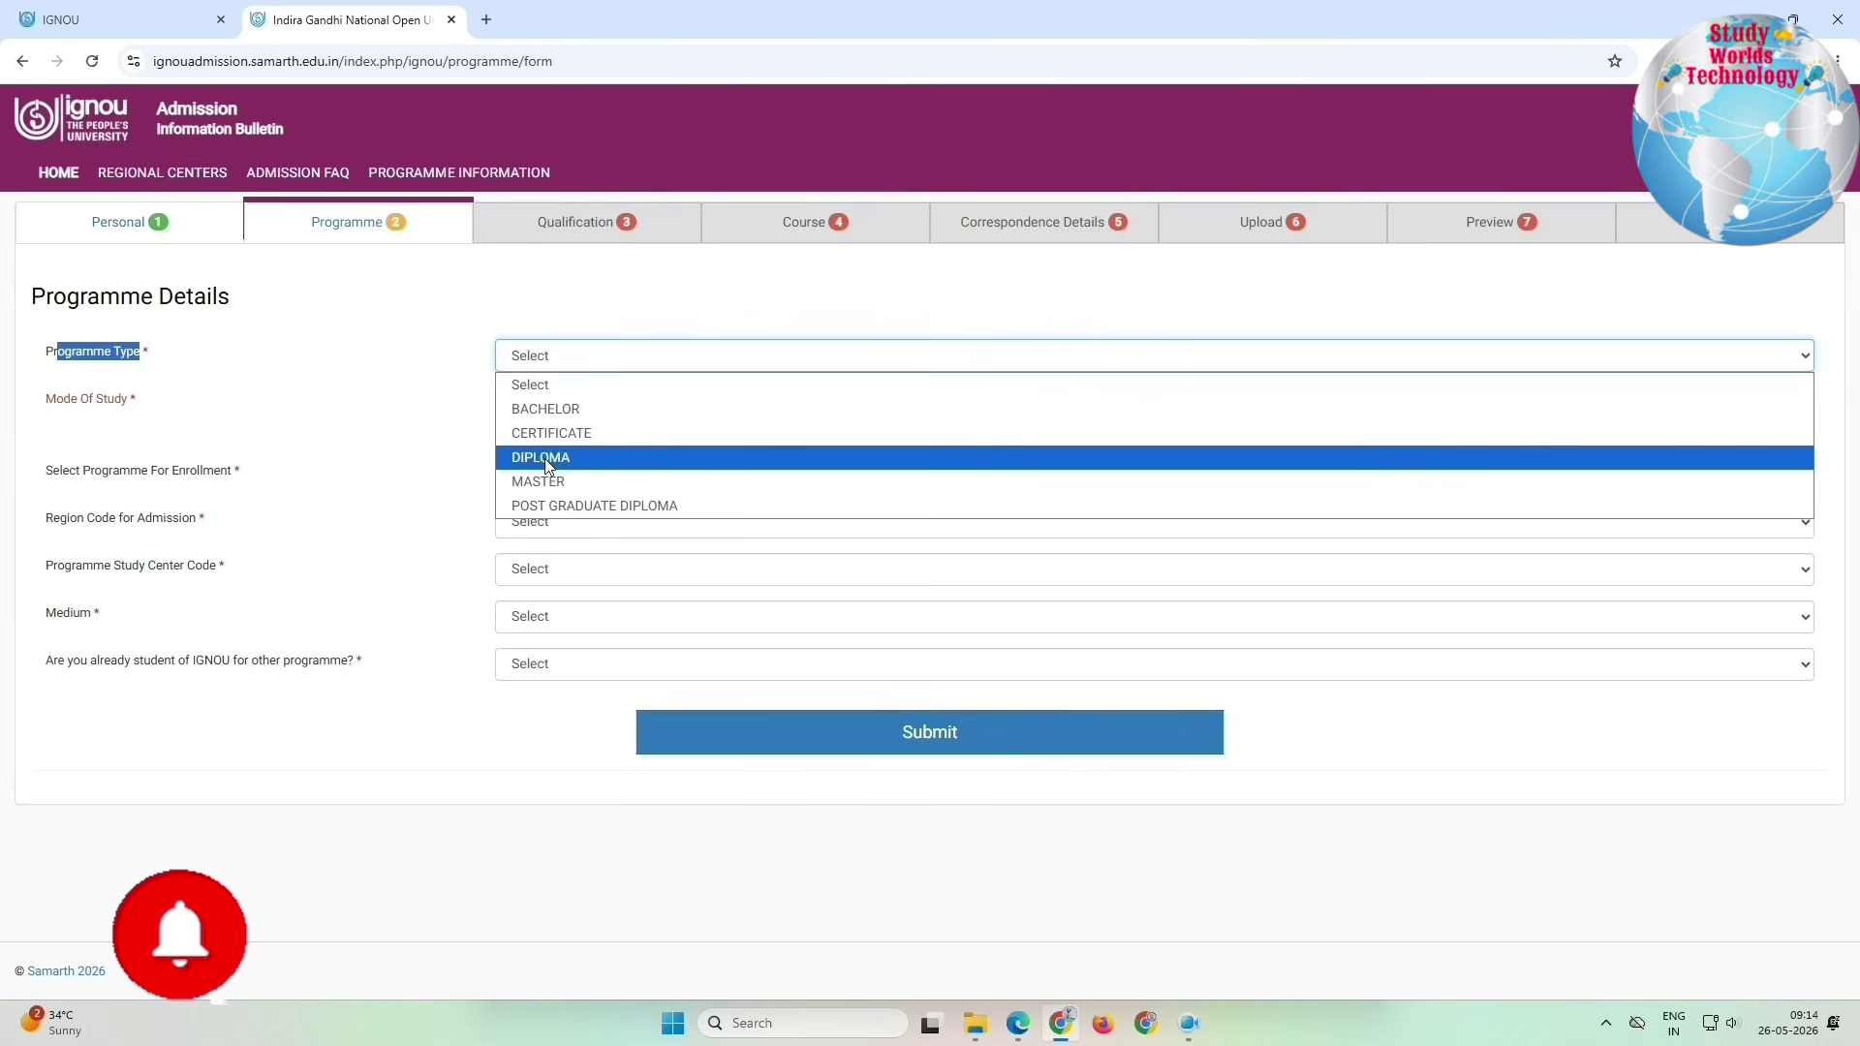
pyautogui.click(570, 408)
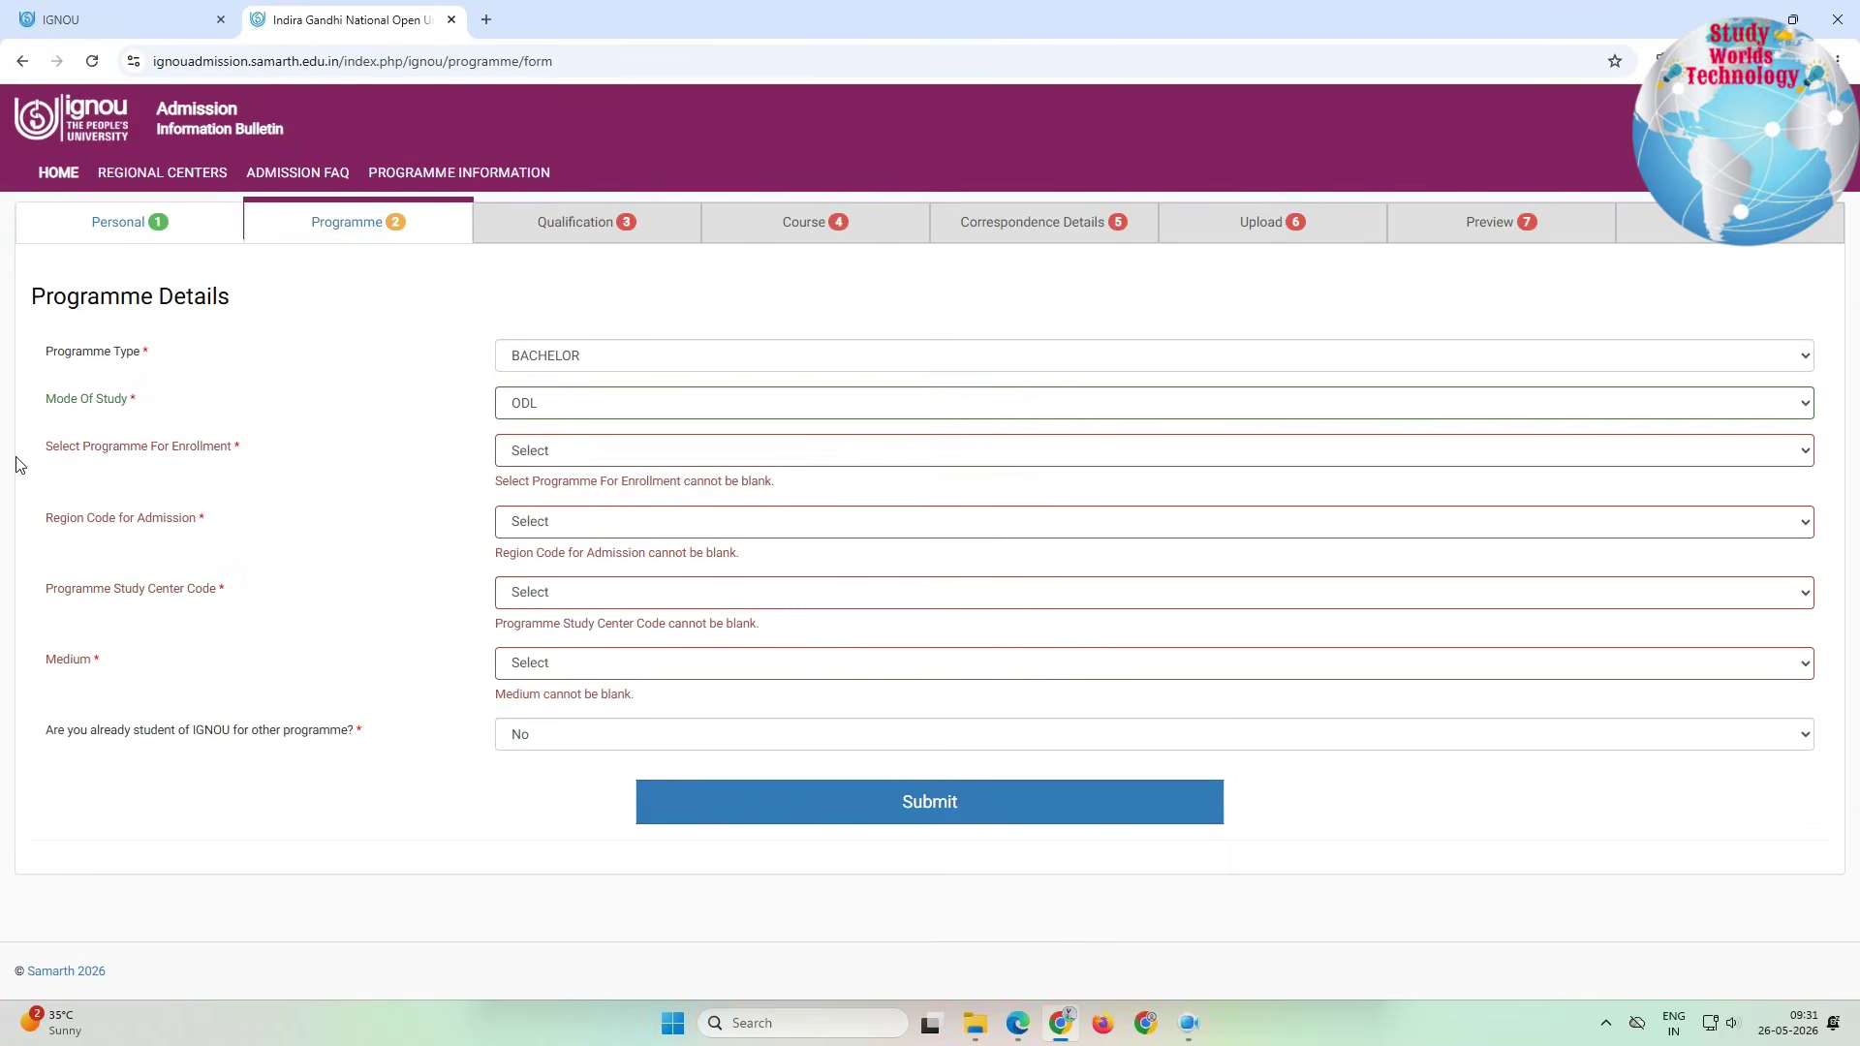
pyautogui.moveTo(77, 449); pyautogui.dragTo(257, 460)
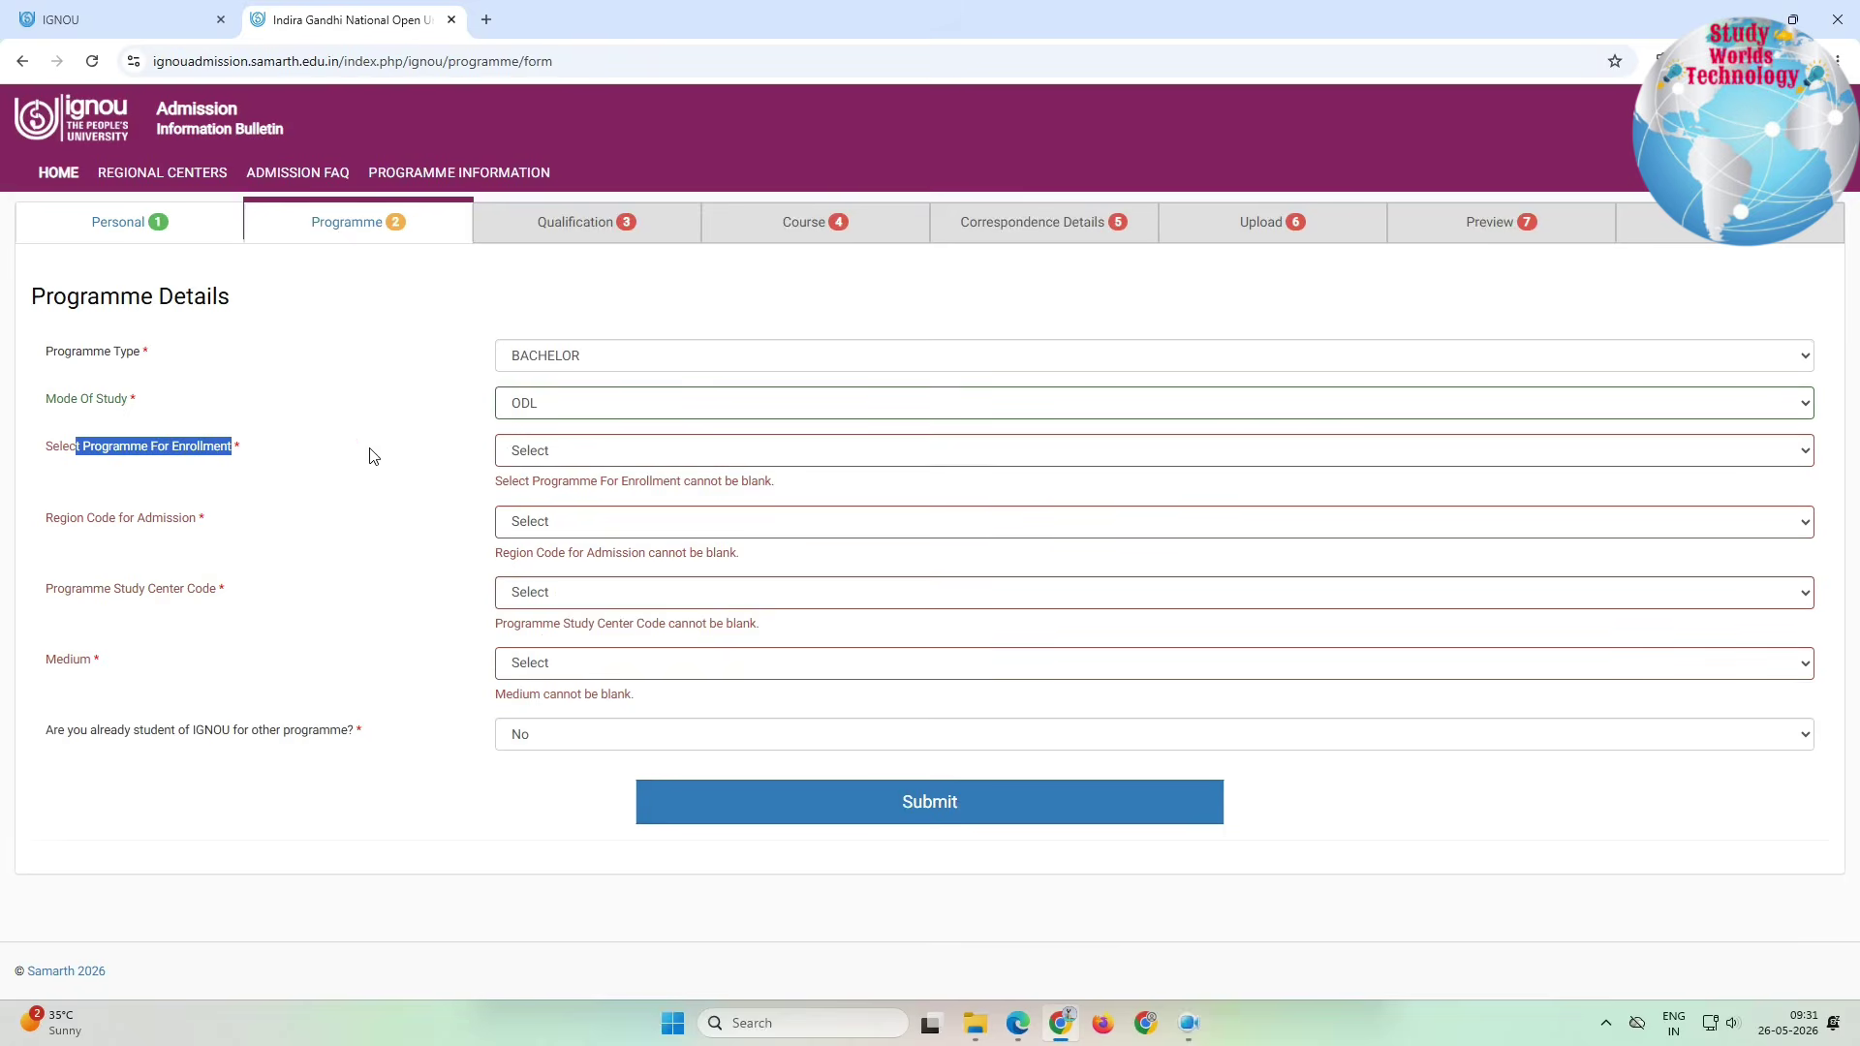
pyautogui.click(576, 451)
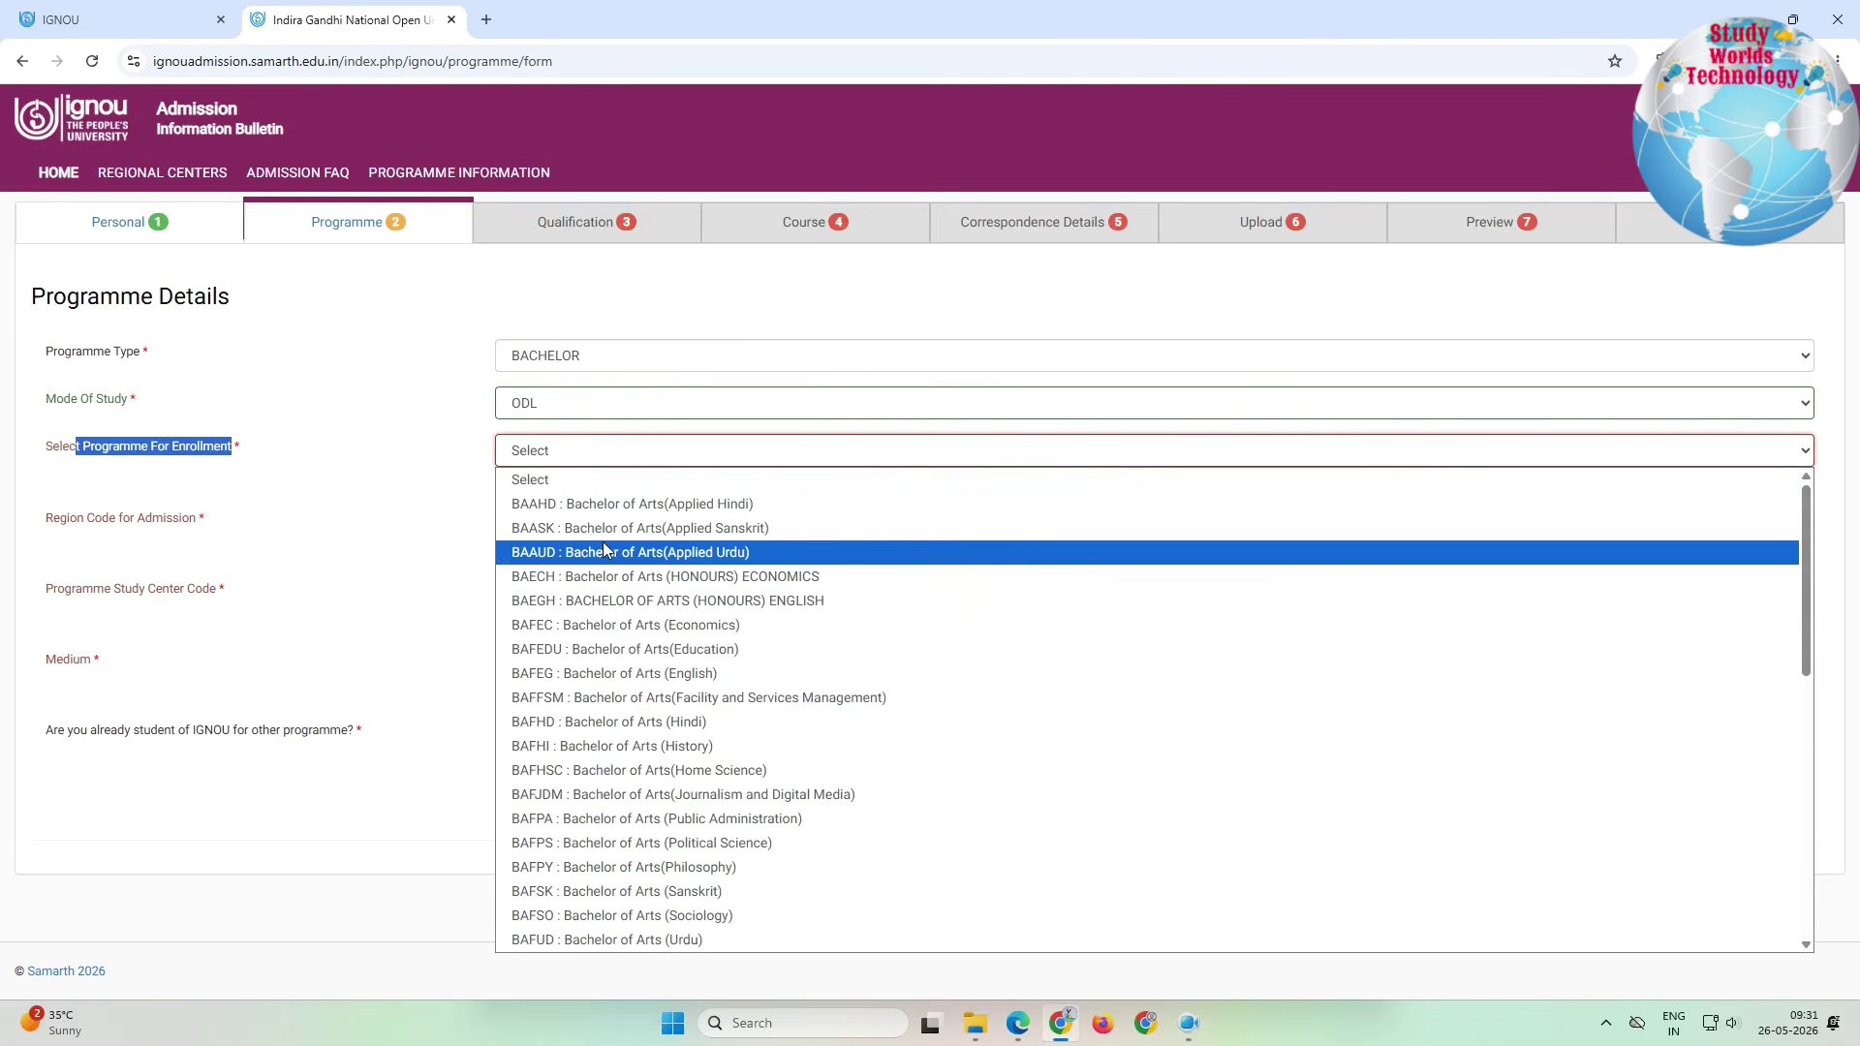
pyautogui.scroll(-3, 636, 605)
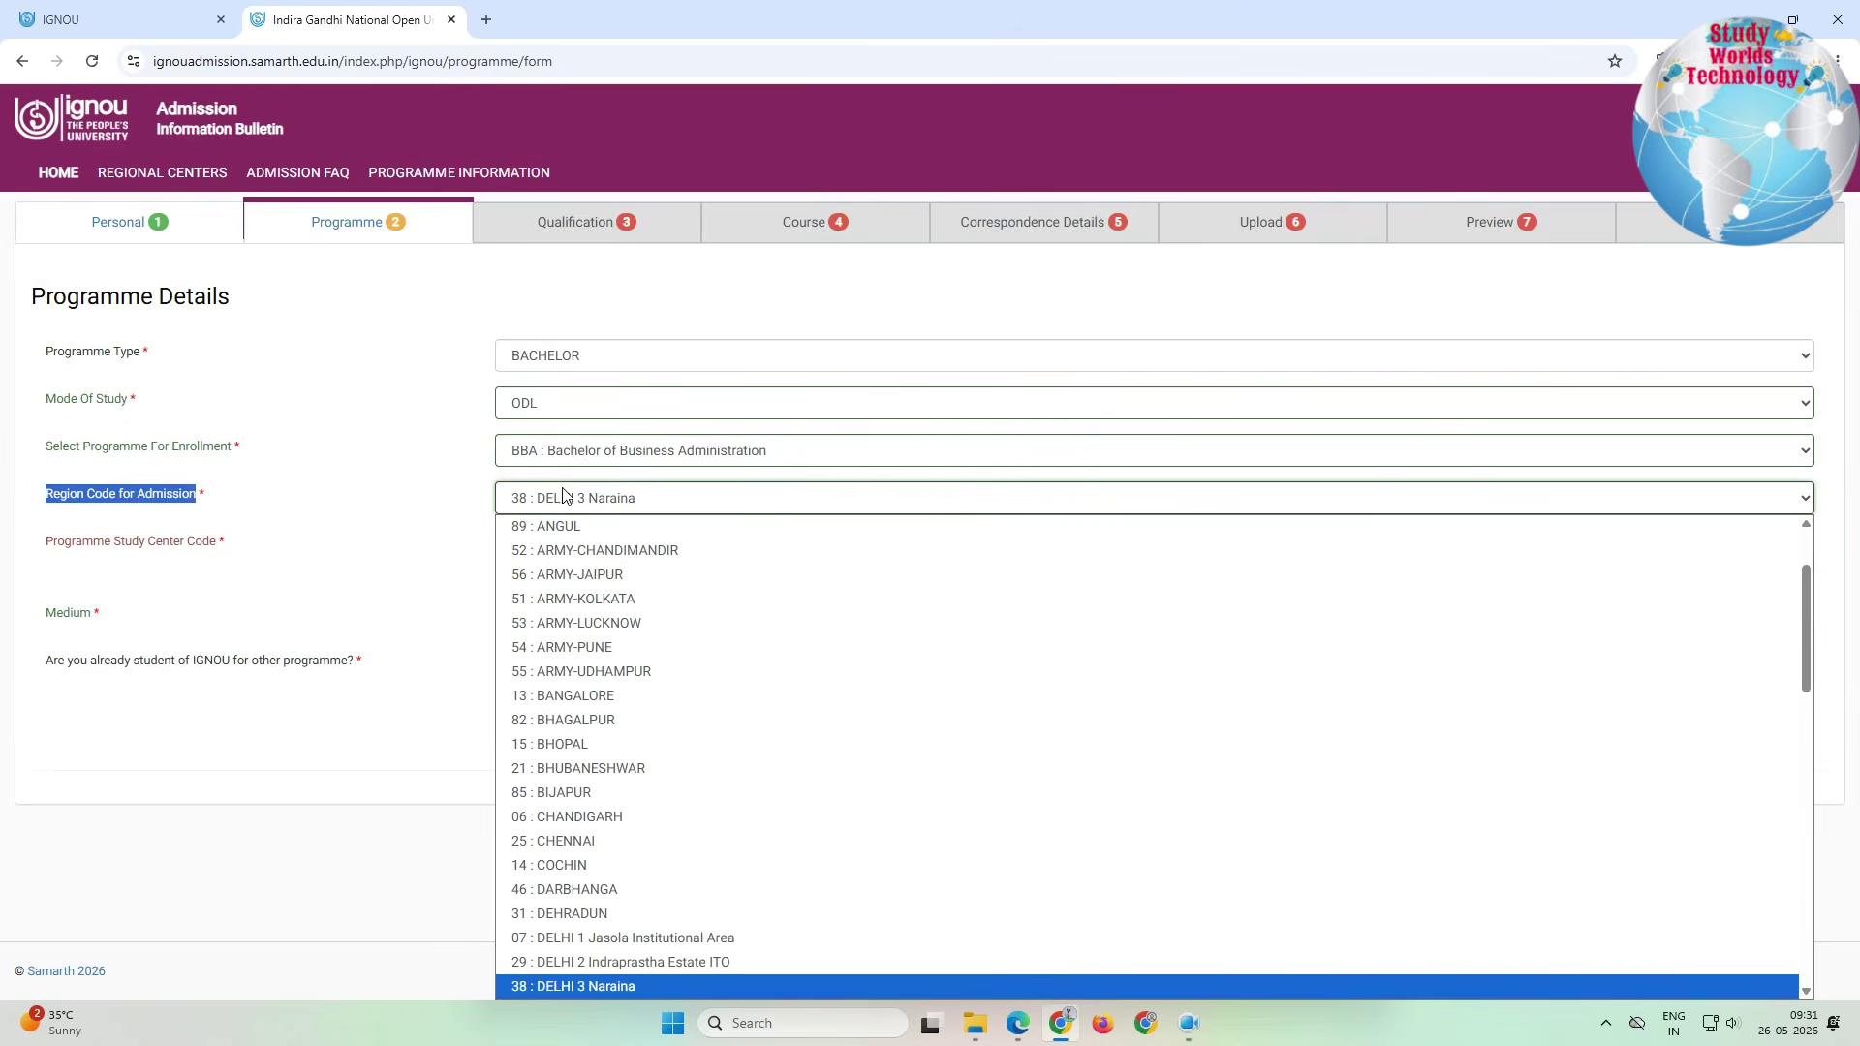
pyautogui.click(581, 600)
# Step: Pick study centre 29071, ENGLISH medium, answer No to existing IGNOU student, and submit
pyautogui.moveTo(70, 542); pyautogui.dragTo(494, 560)
pyautogui.click(657, 555)
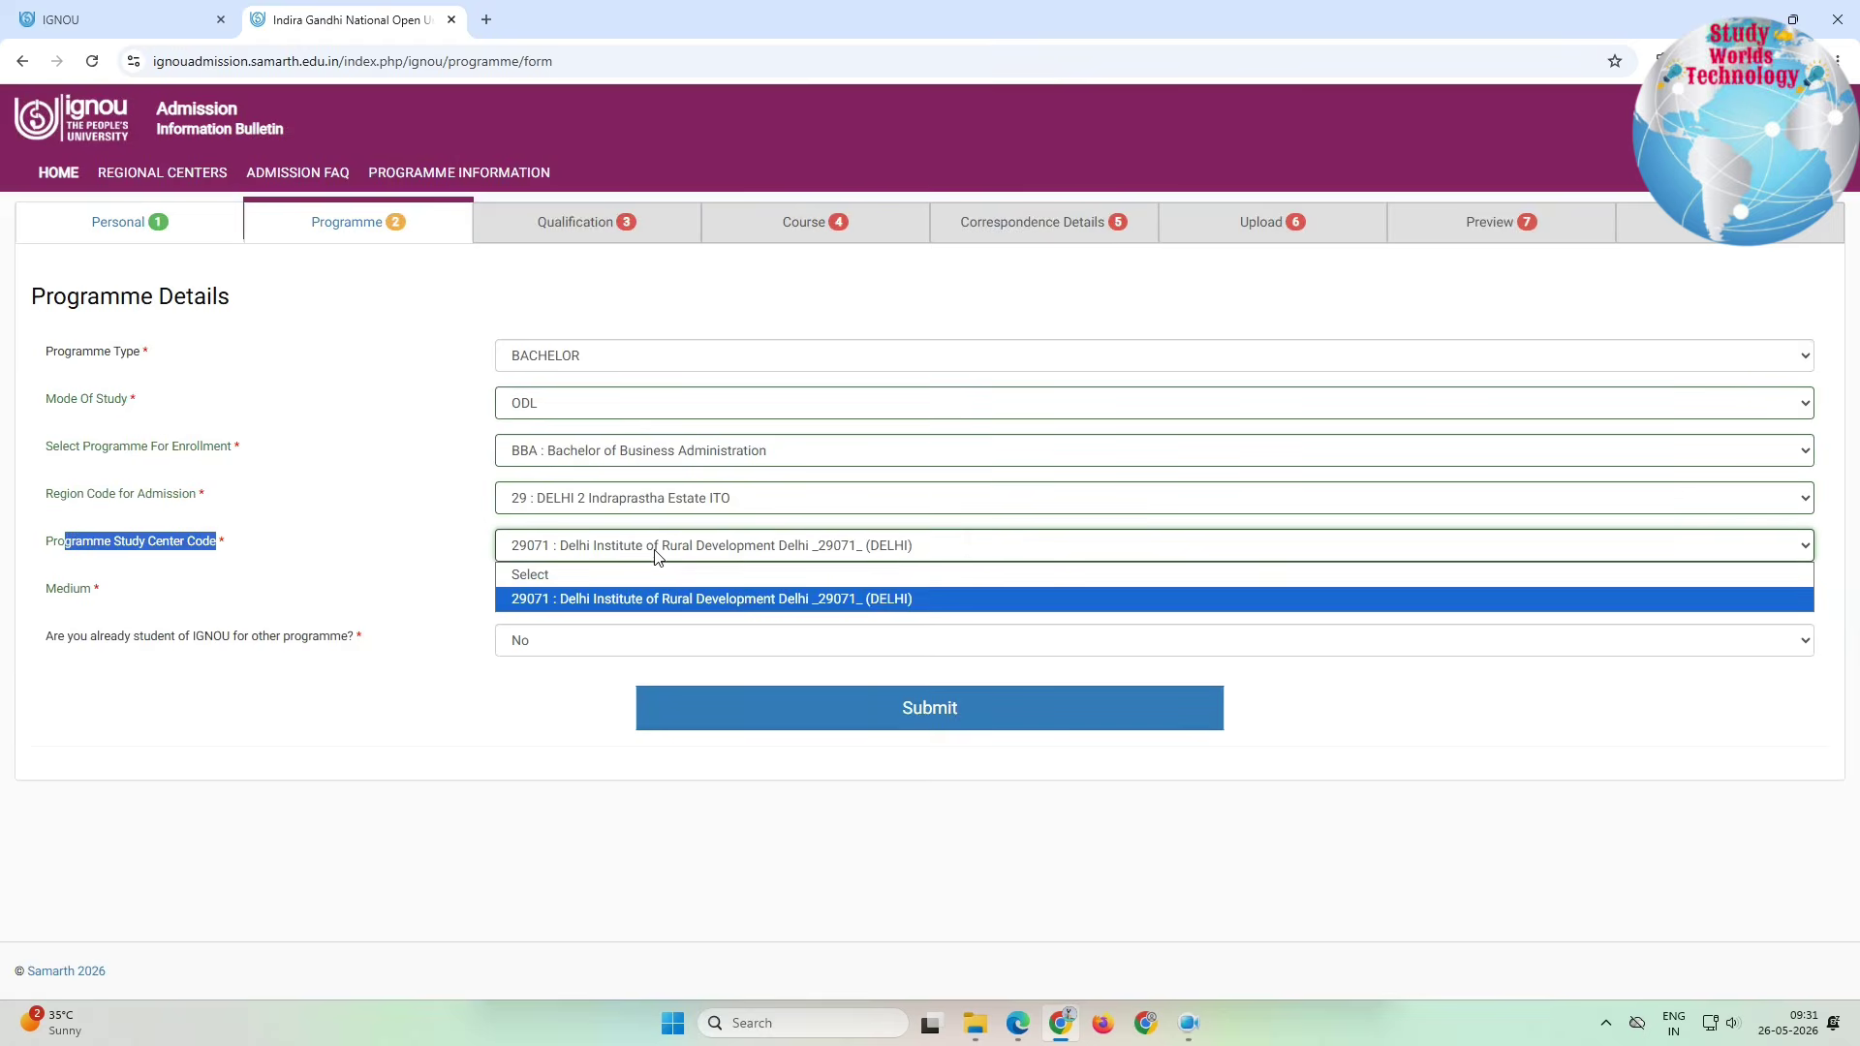
pyautogui.click(610, 599)
pyautogui.click(588, 593)
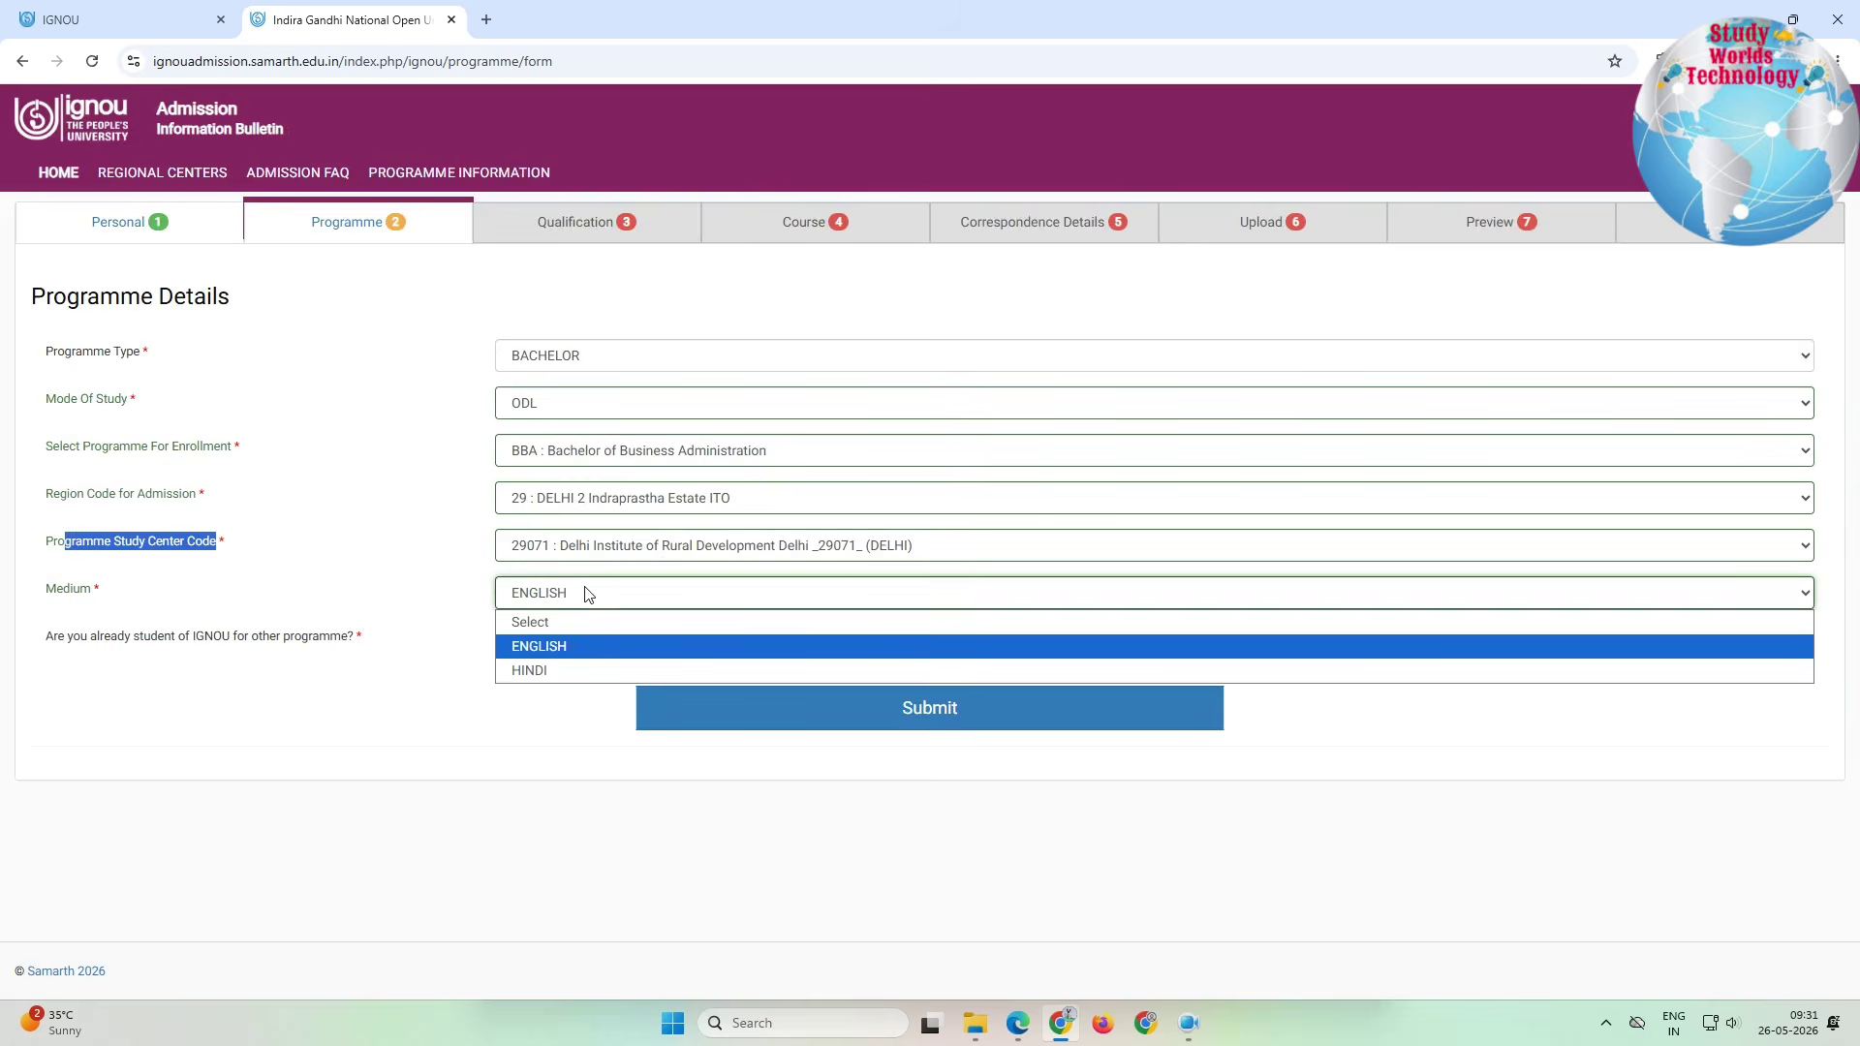
pyautogui.click(548, 647)
pyautogui.moveTo(14, 641); pyautogui.dragTo(455, 650)
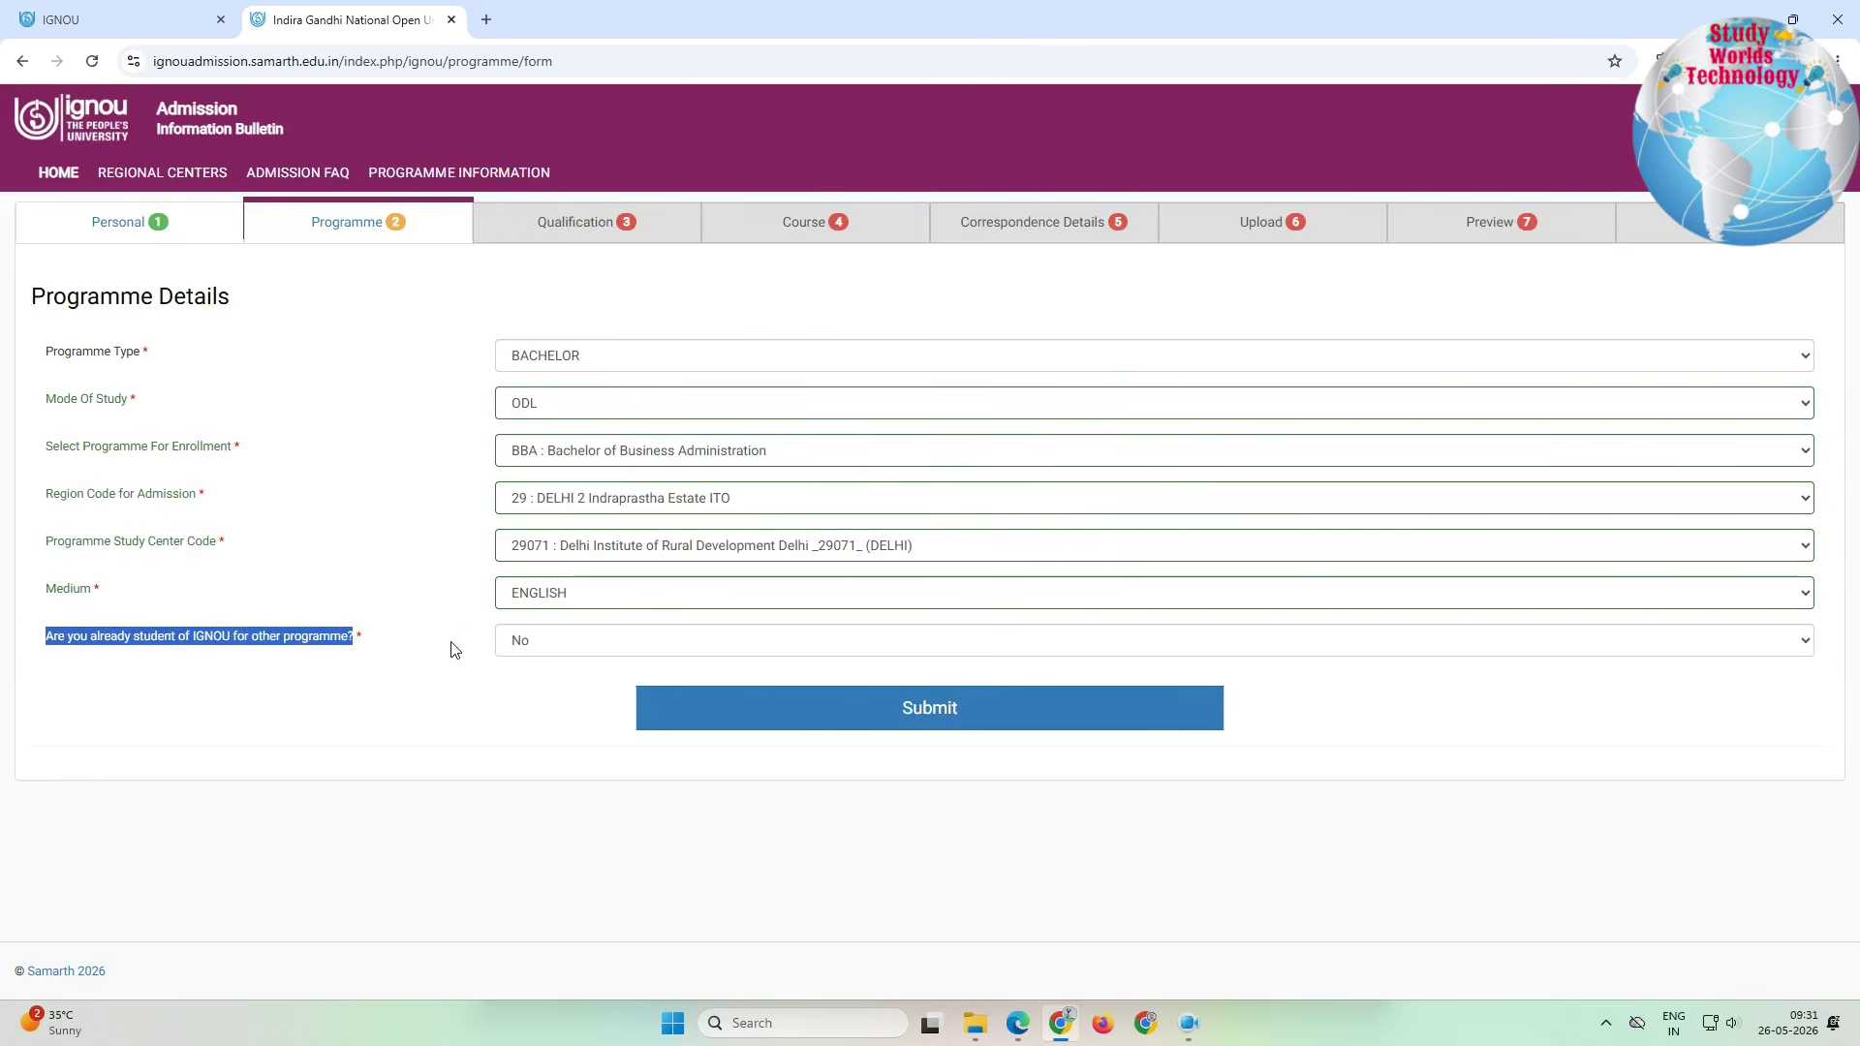
pyautogui.click(540, 647)
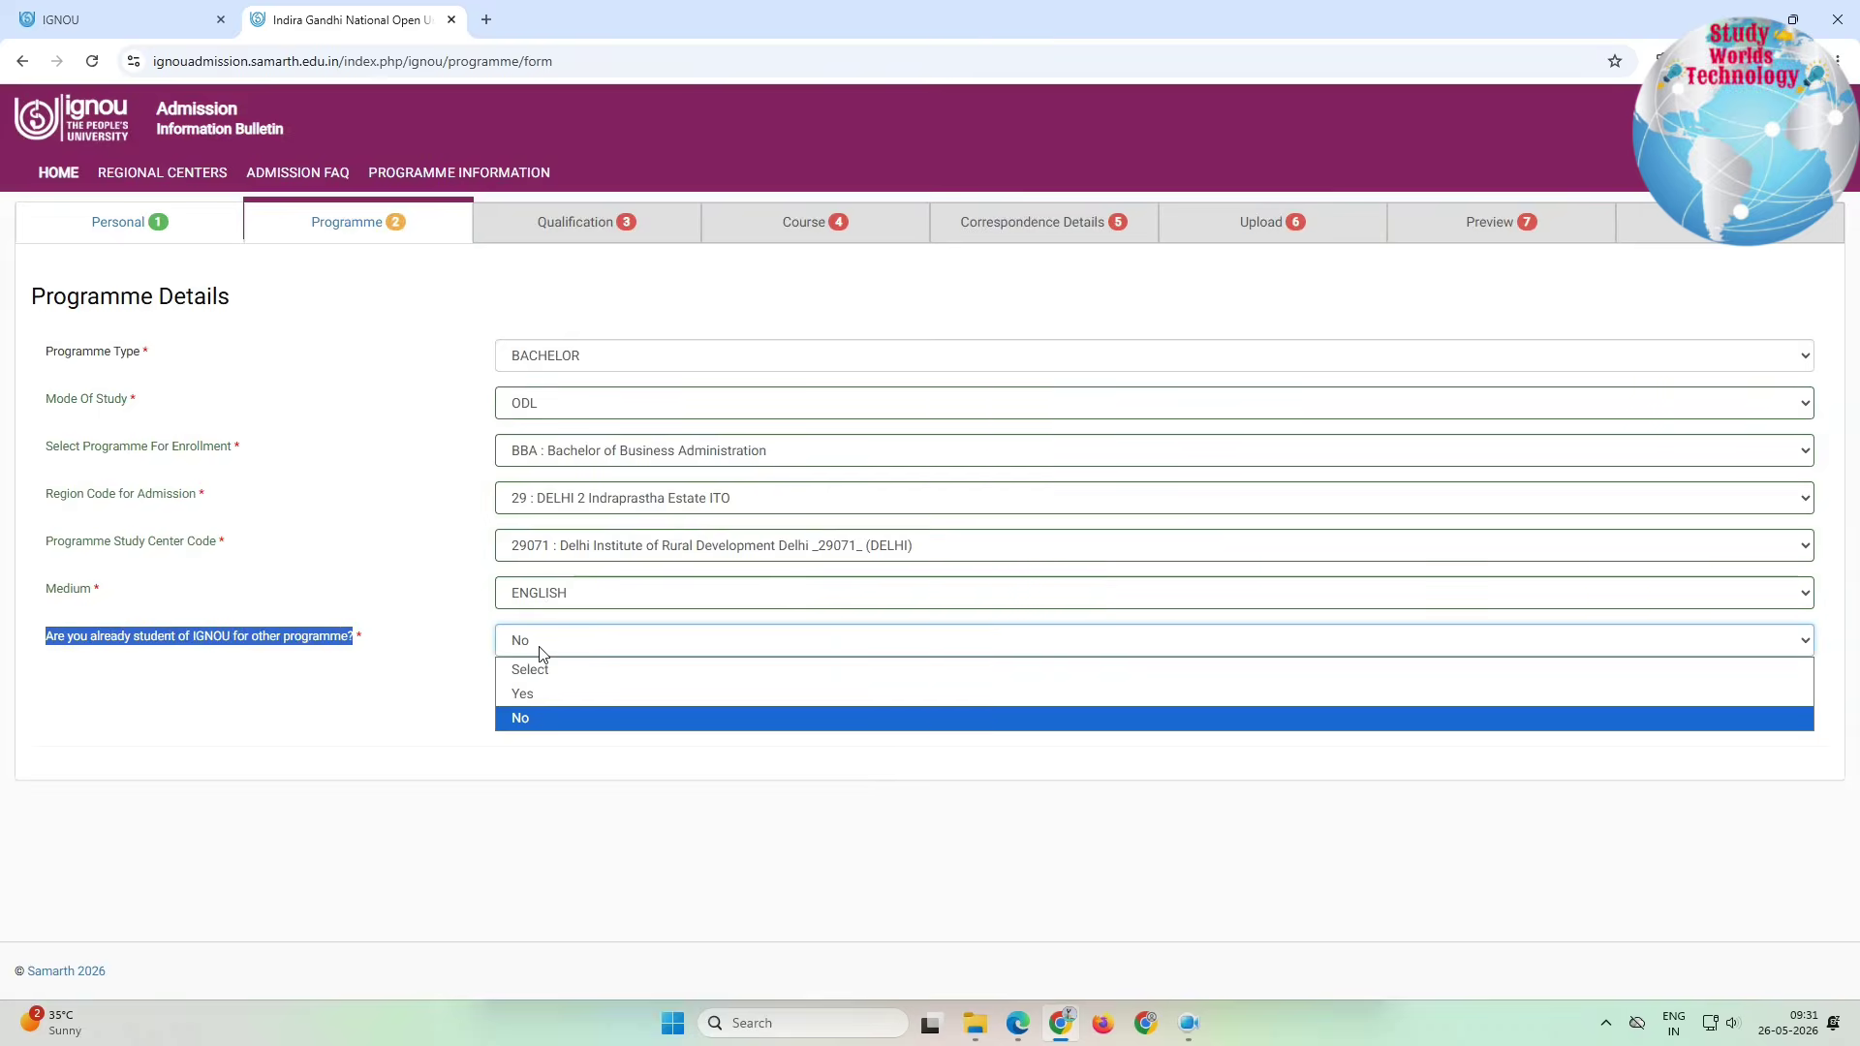
pyautogui.click(524, 715)
pyautogui.click(876, 711)
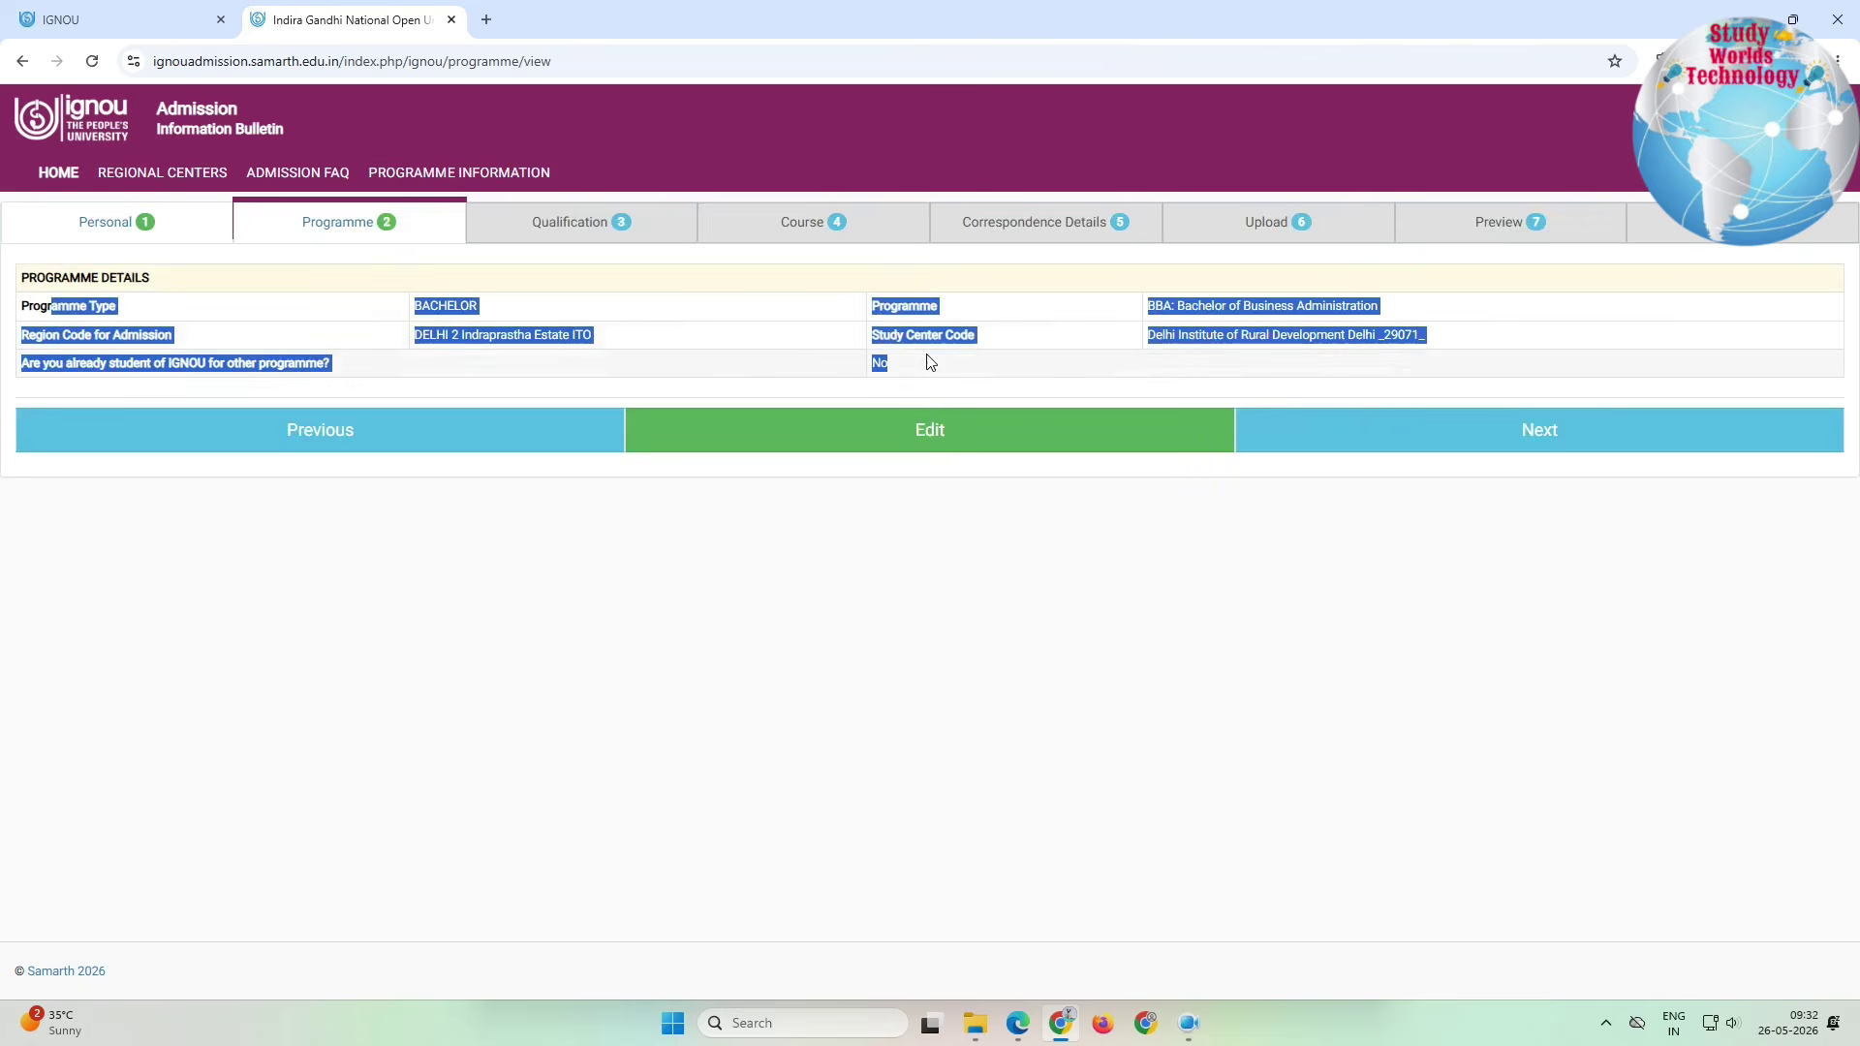
# Step: Choose 10+2 with science as qualification and tick HINDI, ENGLISH, BIOLOGY and SCIENCE
pyautogui.click(1466, 444)
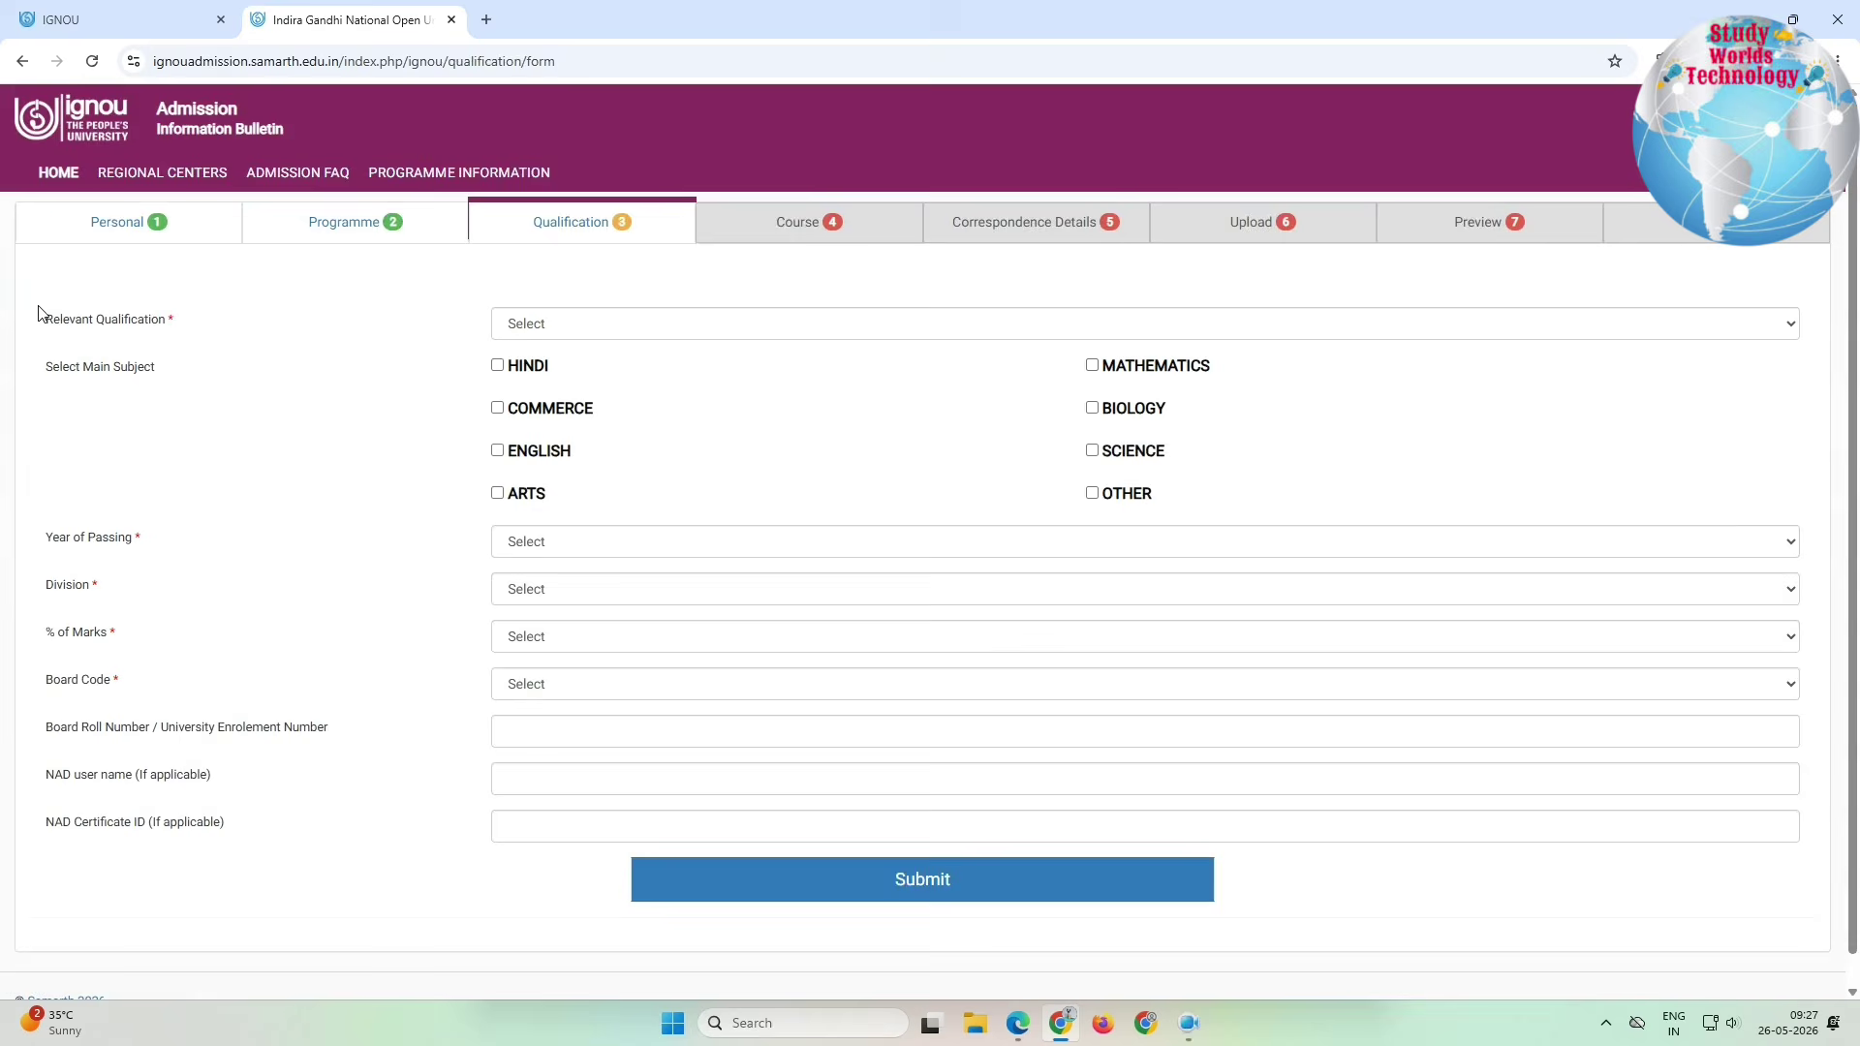
pyautogui.moveTo(43, 319); pyautogui.dragTo(446, 323)
pyautogui.click(621, 325)
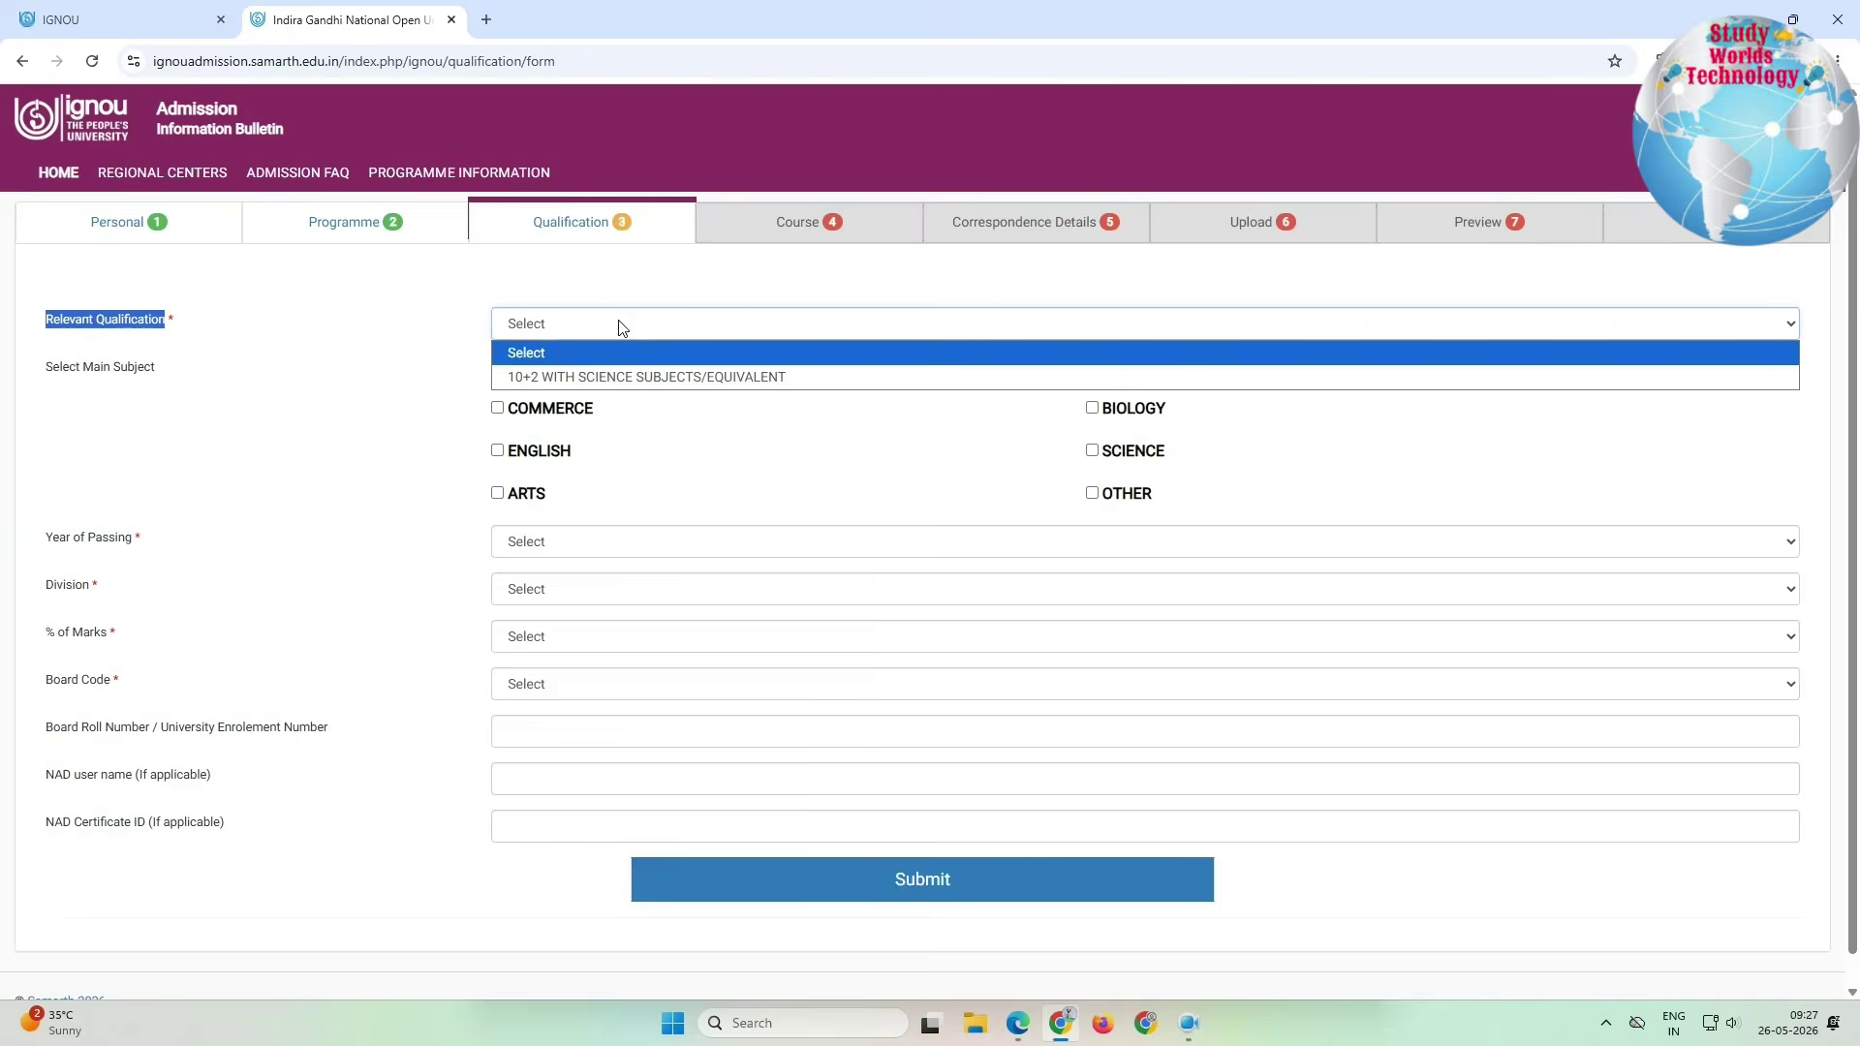
pyautogui.click(614, 378)
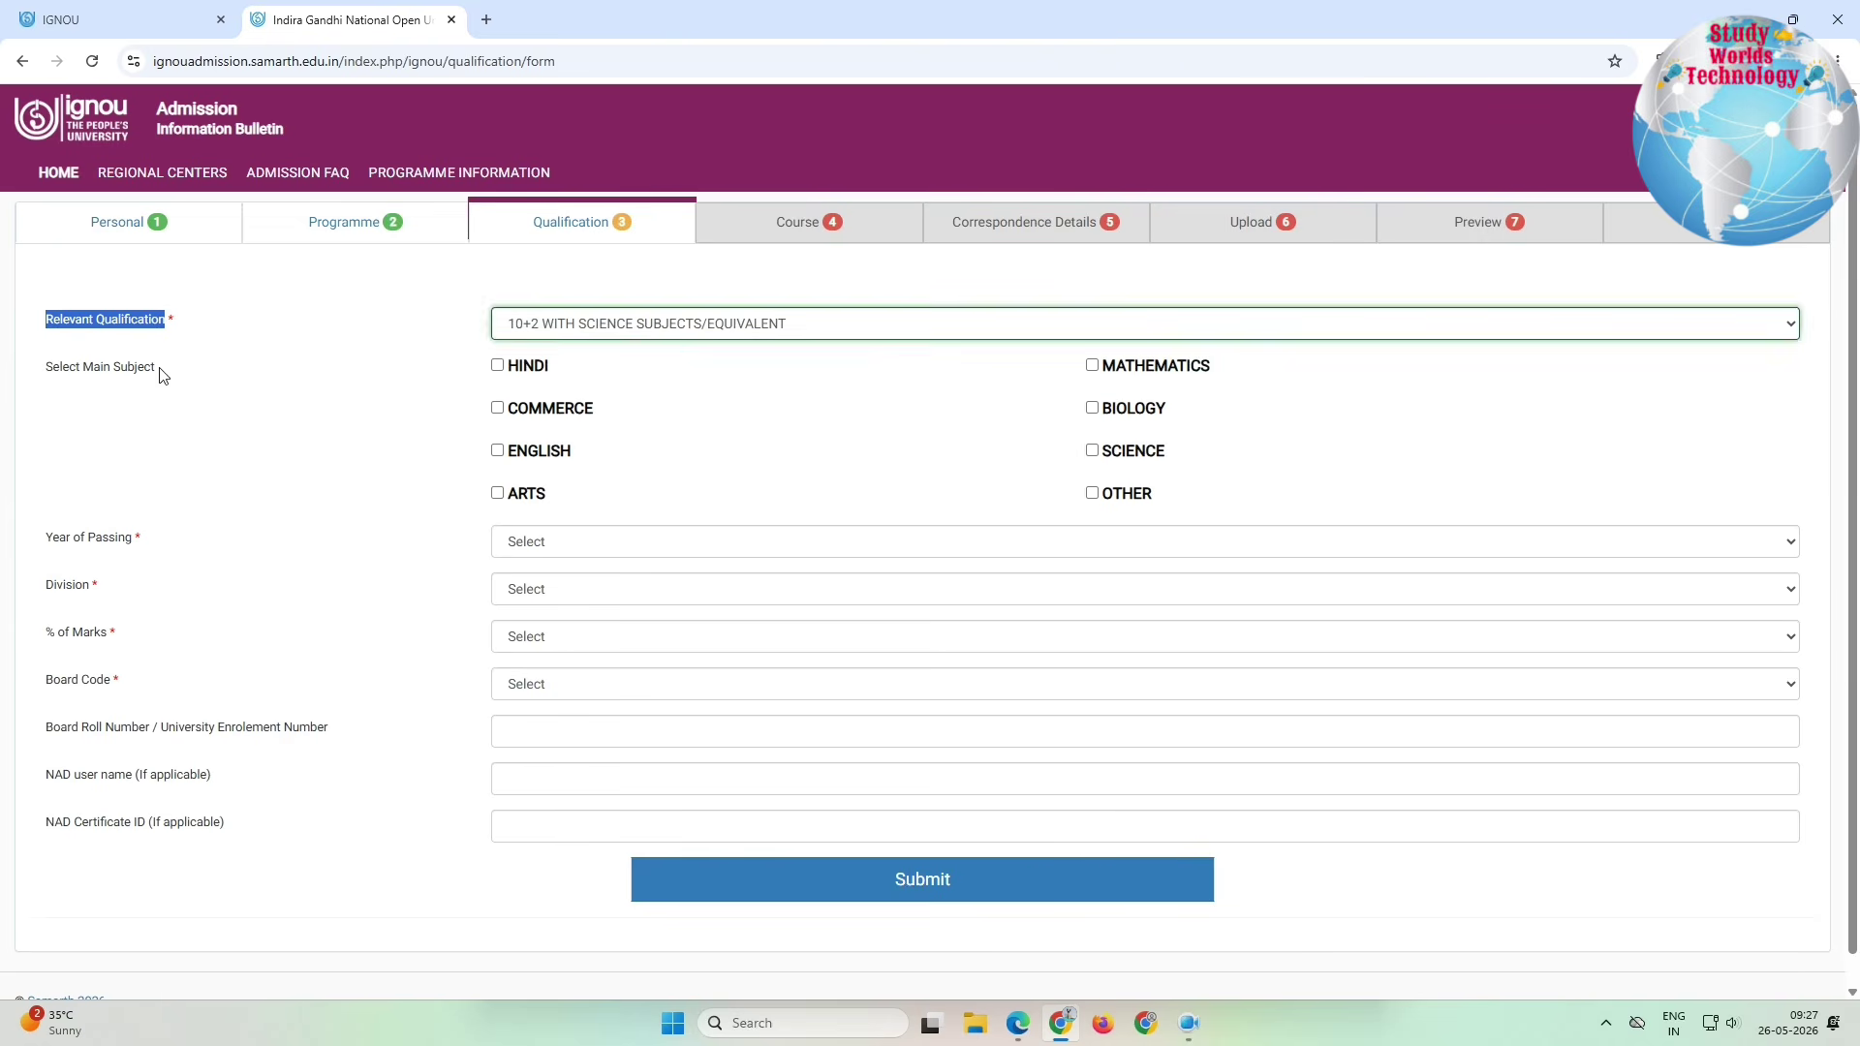
pyautogui.moveTo(54, 367); pyautogui.dragTo(321, 374)
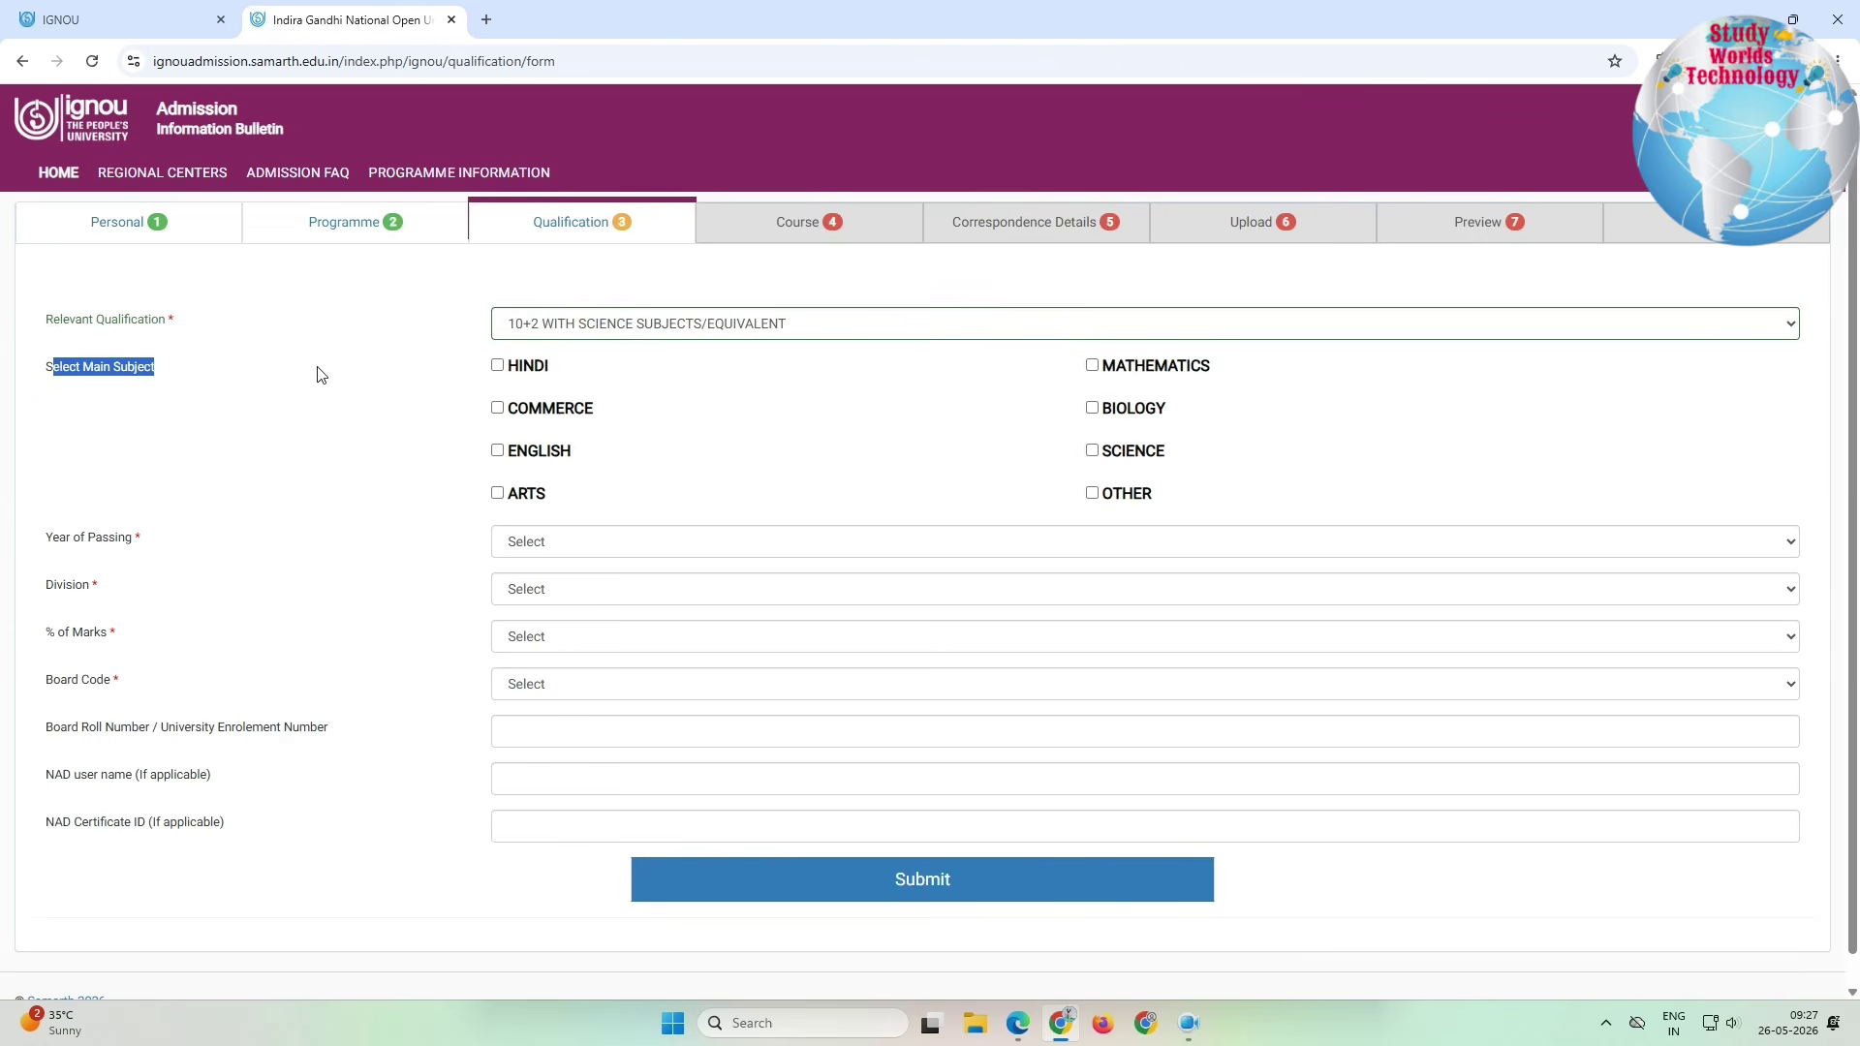
pyautogui.click(497, 366)
pyautogui.click(497, 451)
pyautogui.click(1092, 408)
pyautogui.click(1092, 451)
# Step: Set First division, 71% marks and board 701 CBSE, then submit the qualification
pyautogui.moveTo(64, 588); pyautogui.dragTo(519, 589)
pyautogui.click(519, 589)
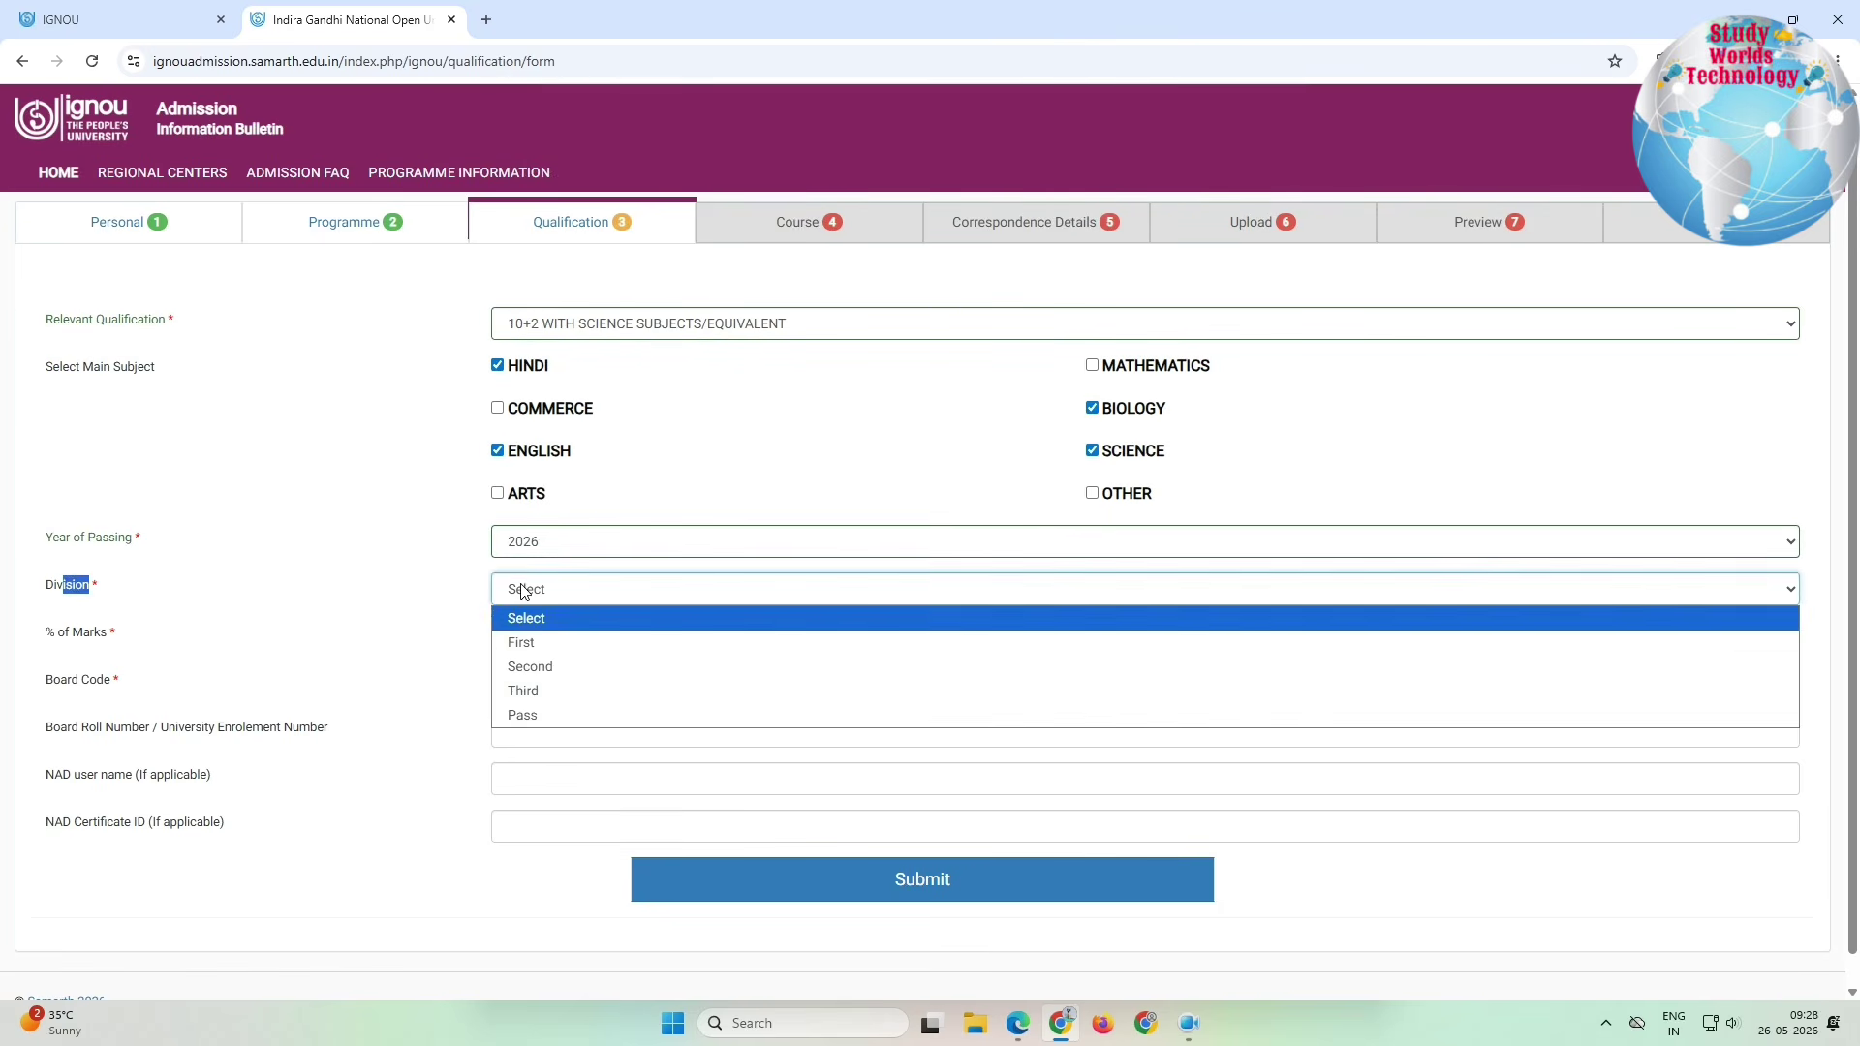
pyautogui.click(528, 646)
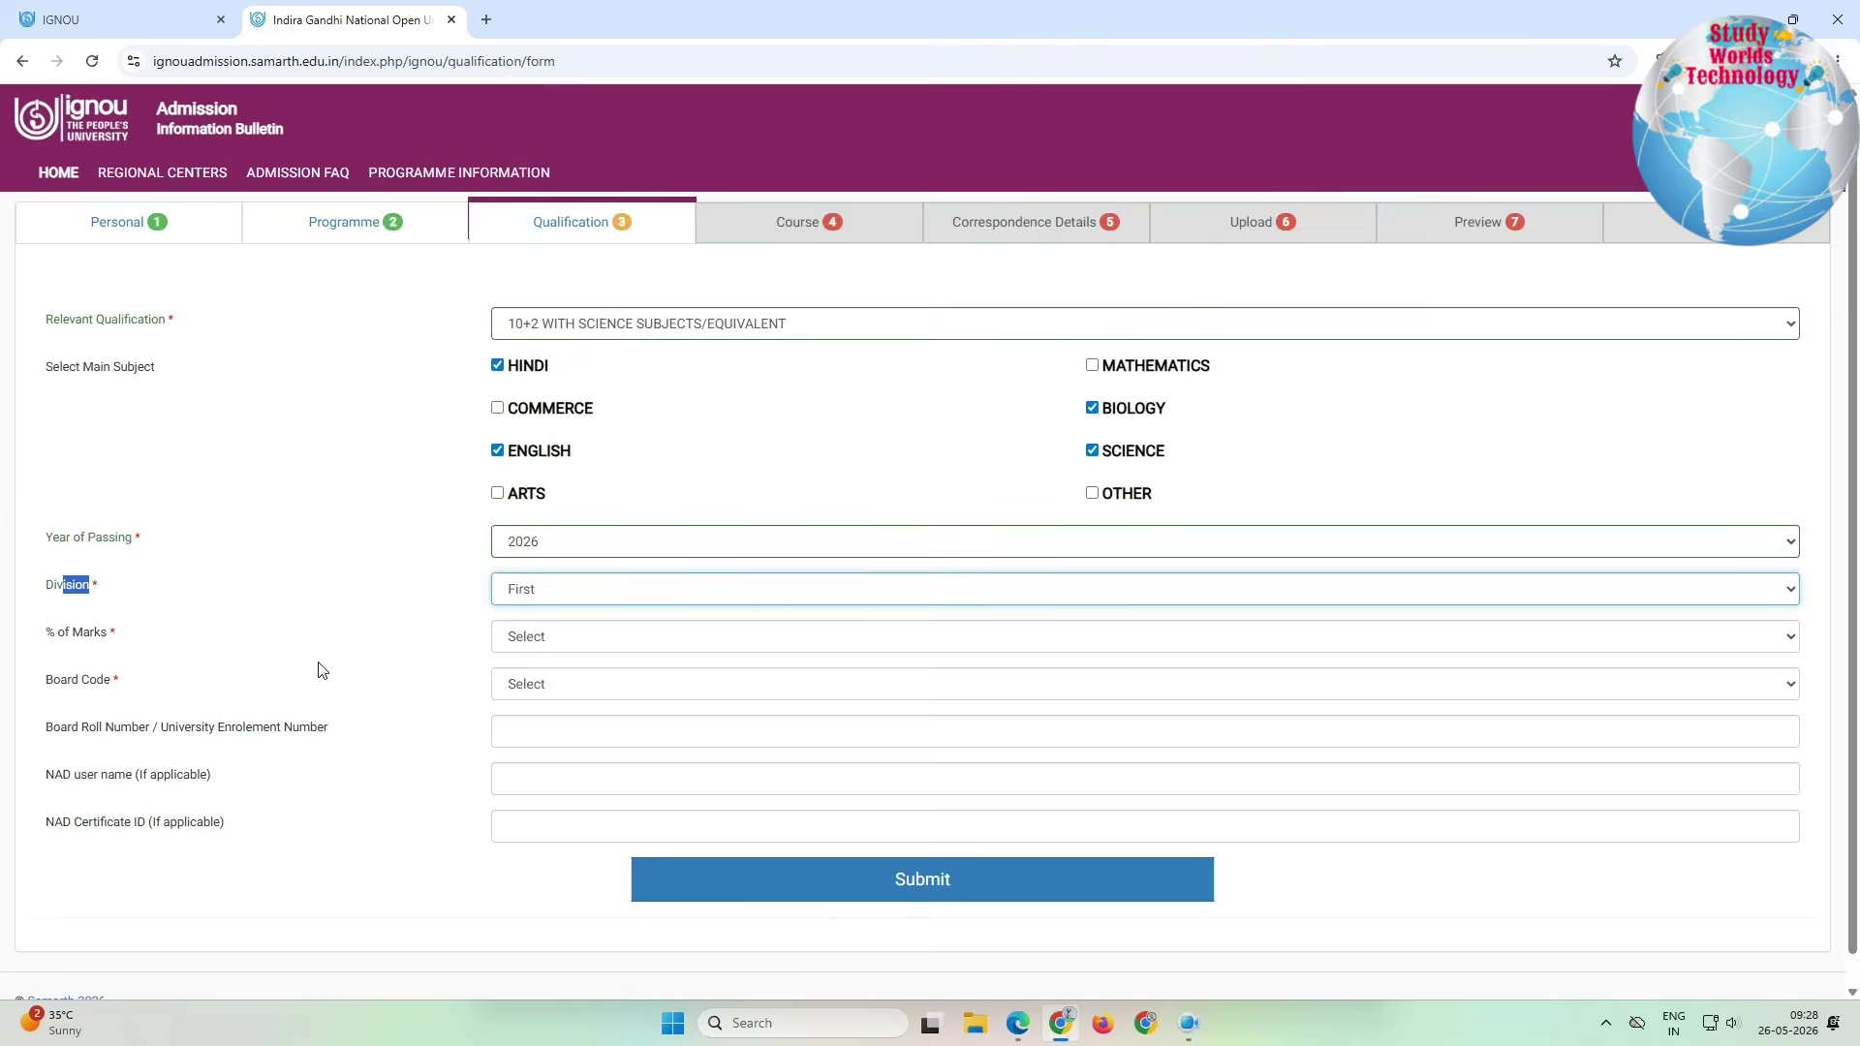
pyautogui.click(570, 642)
pyautogui.click(523, 437)
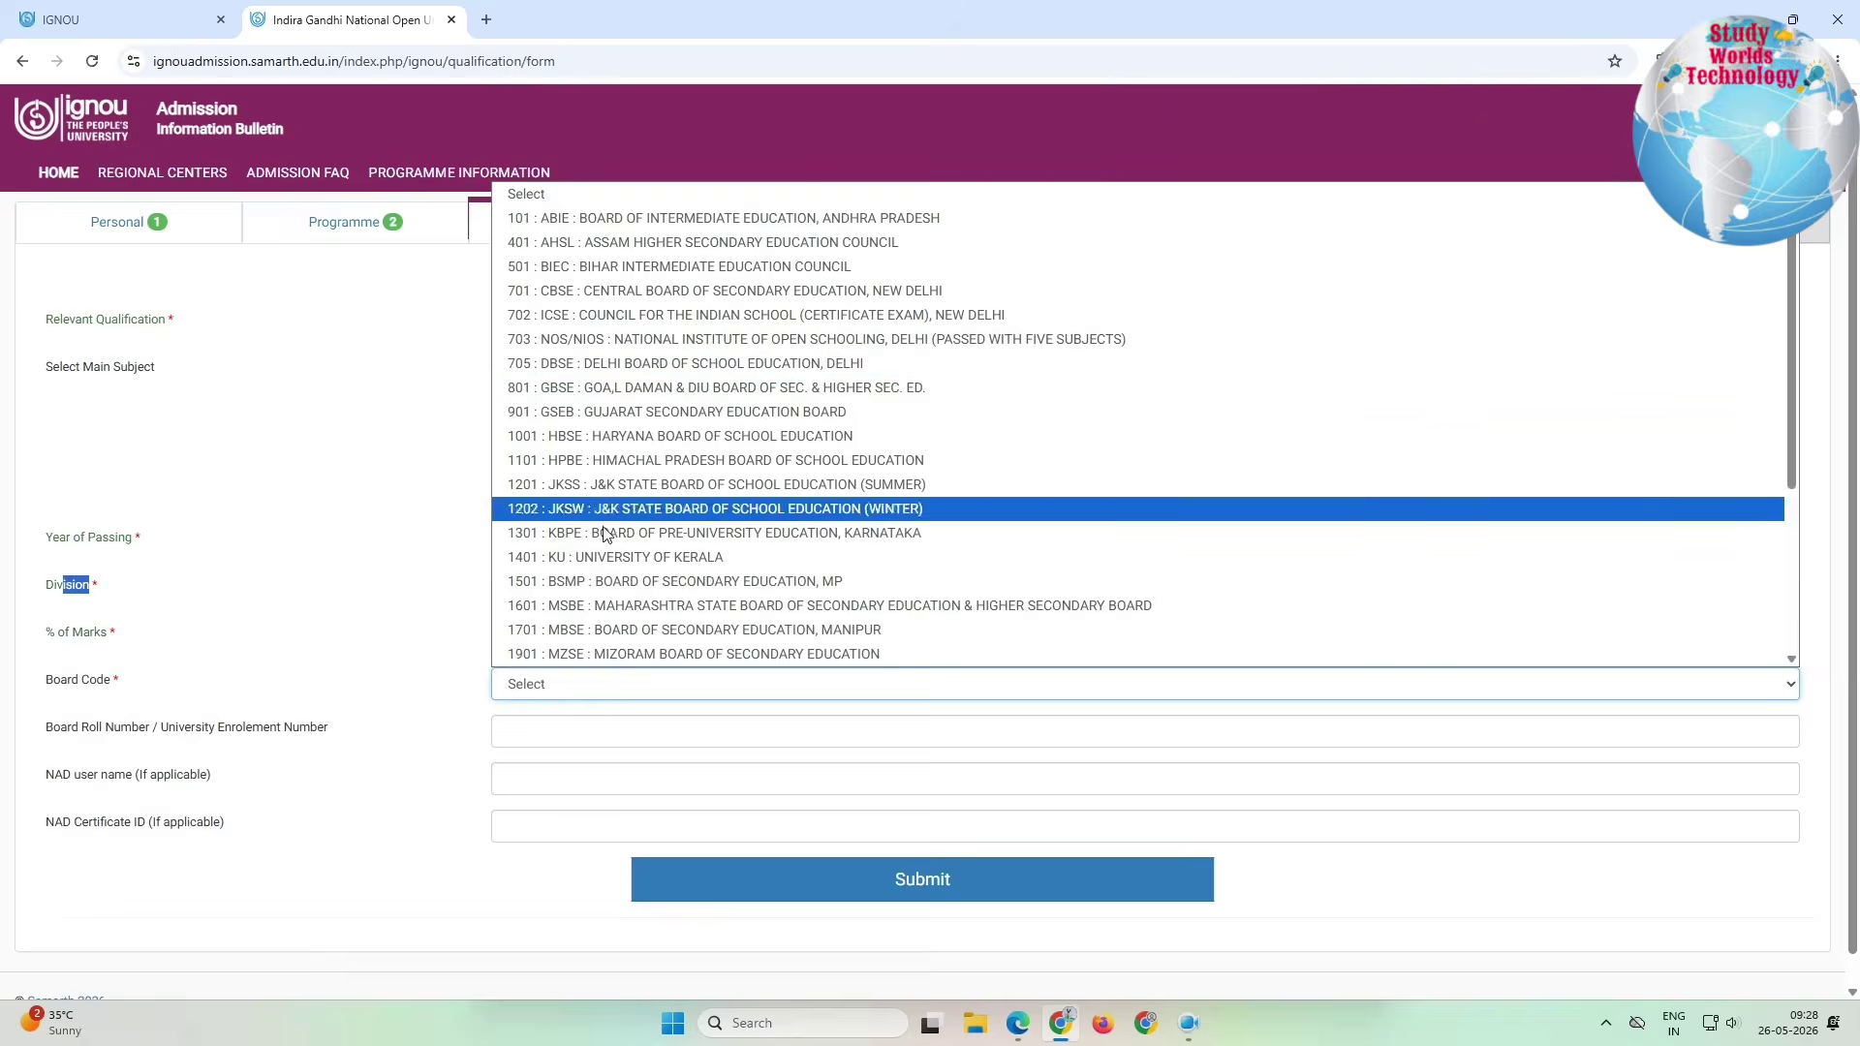
pyautogui.scroll(-5, 610, 533)
pyautogui.click(625, 654)
pyautogui.scroll(5, 596, 242)
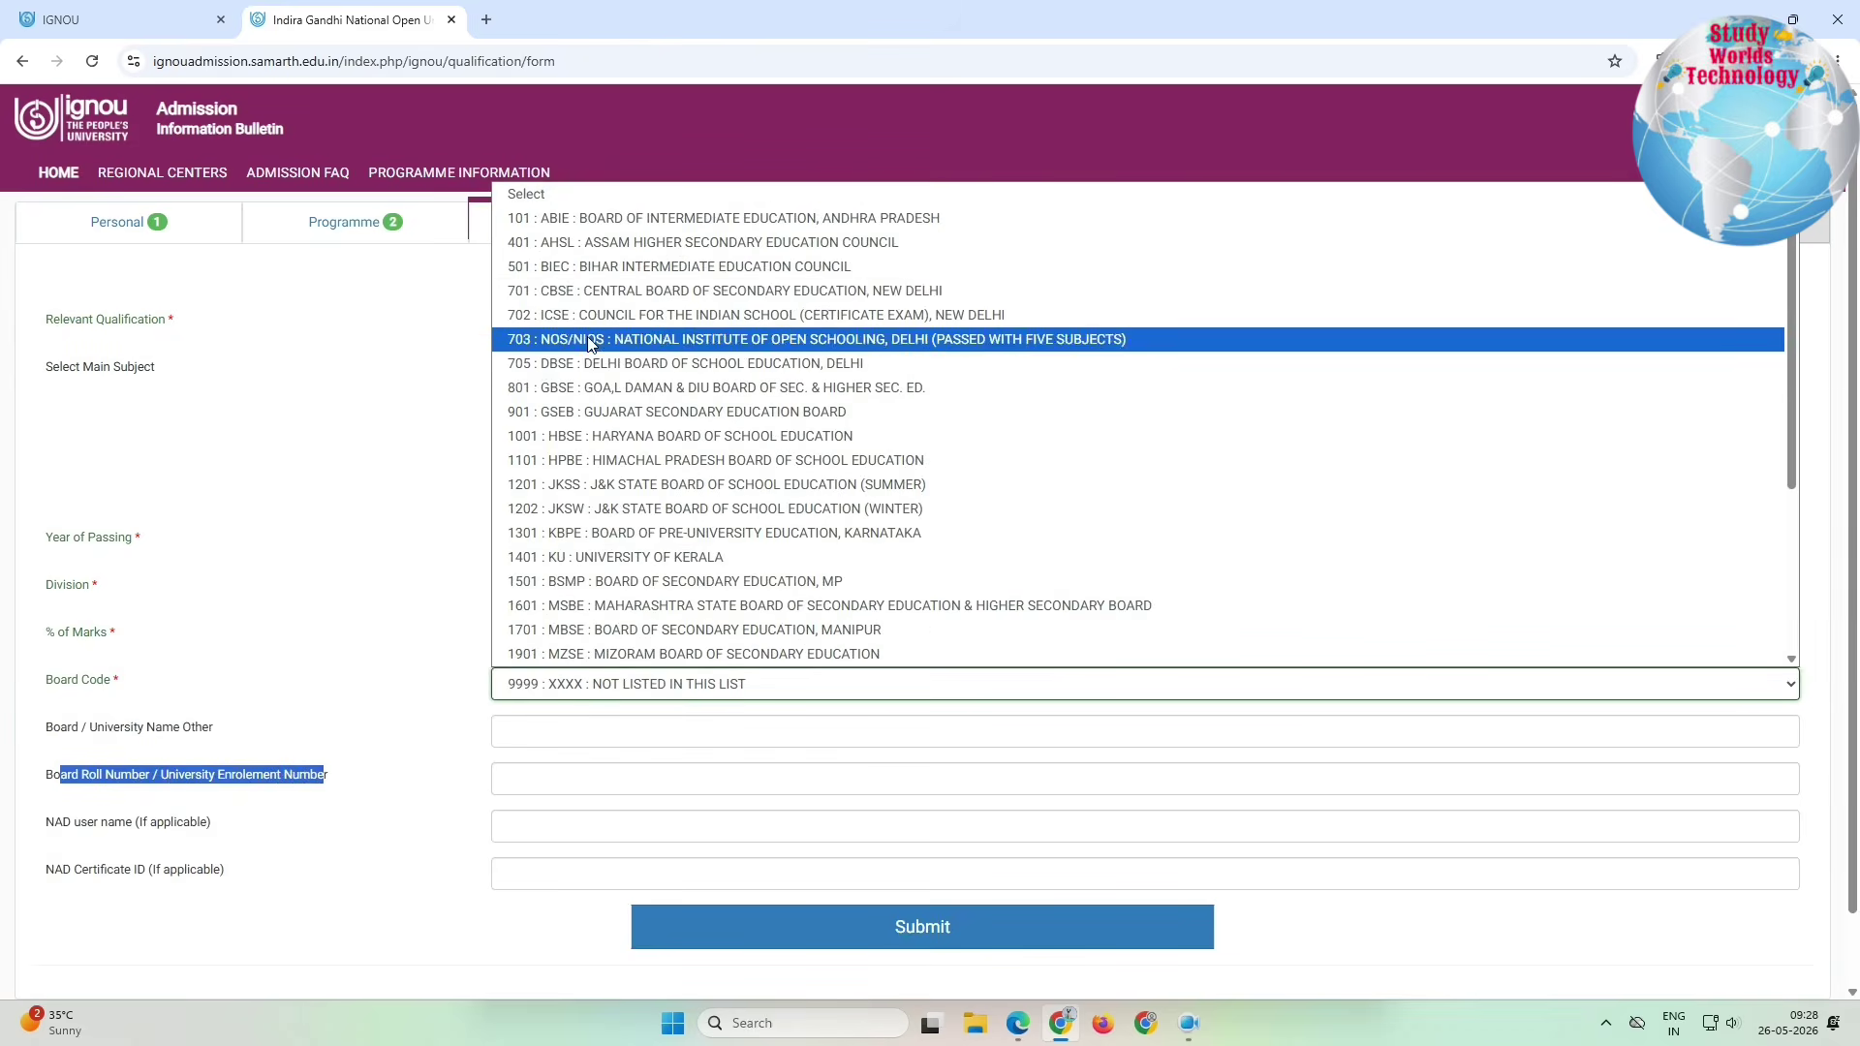
pyautogui.click(594, 293)
pyautogui.click(292, 753)
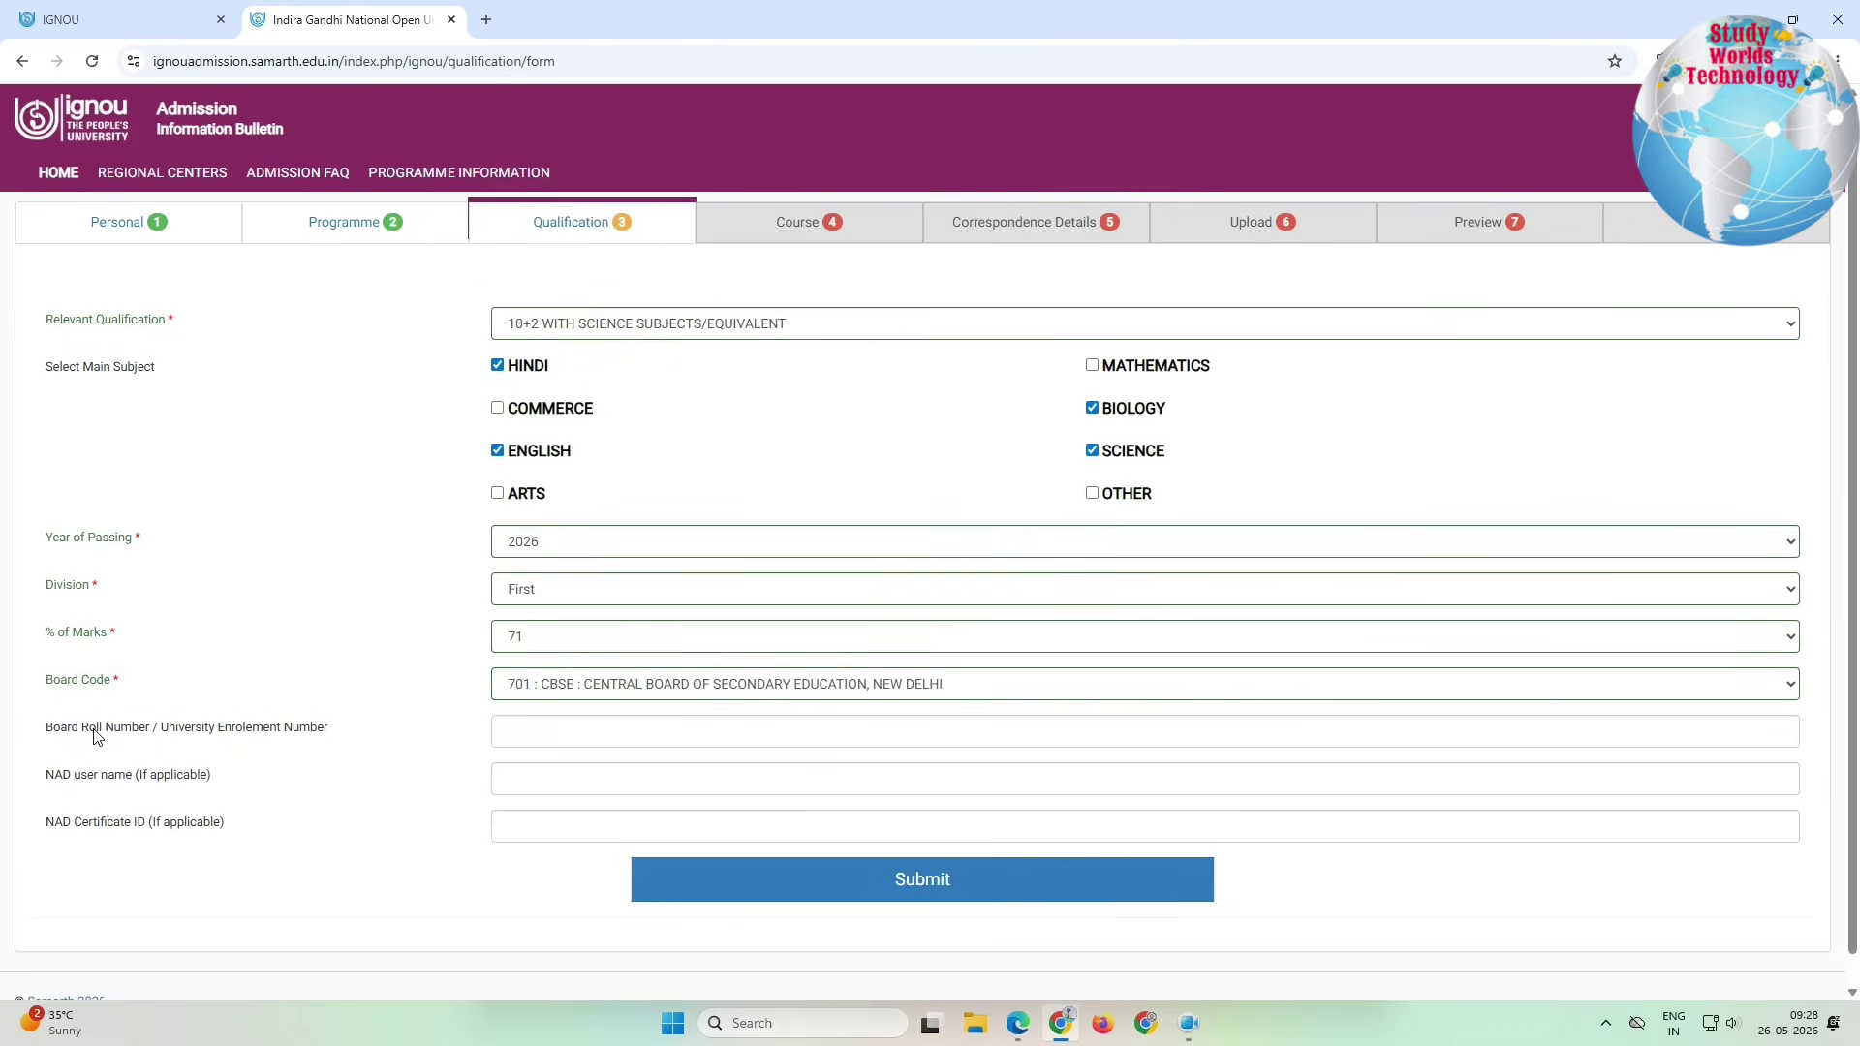
pyautogui.click(852, 897)
pyautogui.moveTo(88, 301); pyautogui.dragTo(1275, 403)
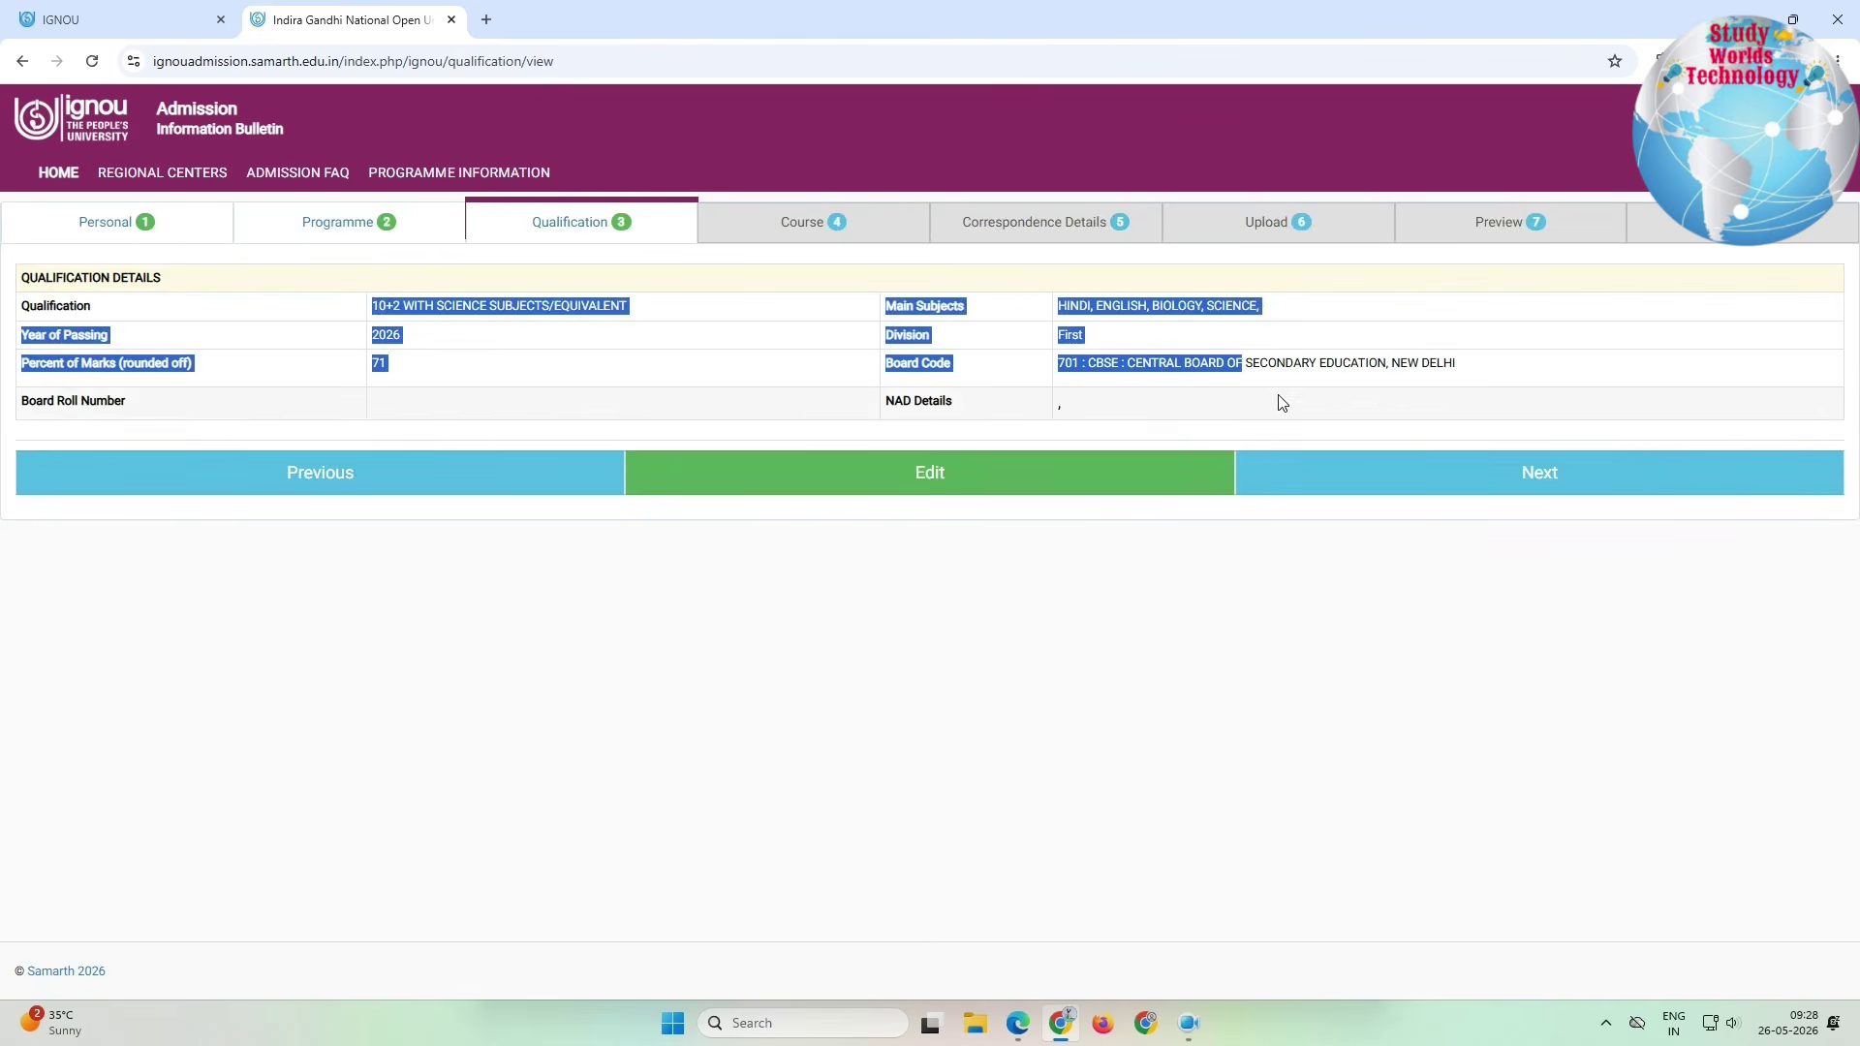
# Step: Review the BBA course selection heading, study material options and Semester 1 courses
pyautogui.click(1502, 490)
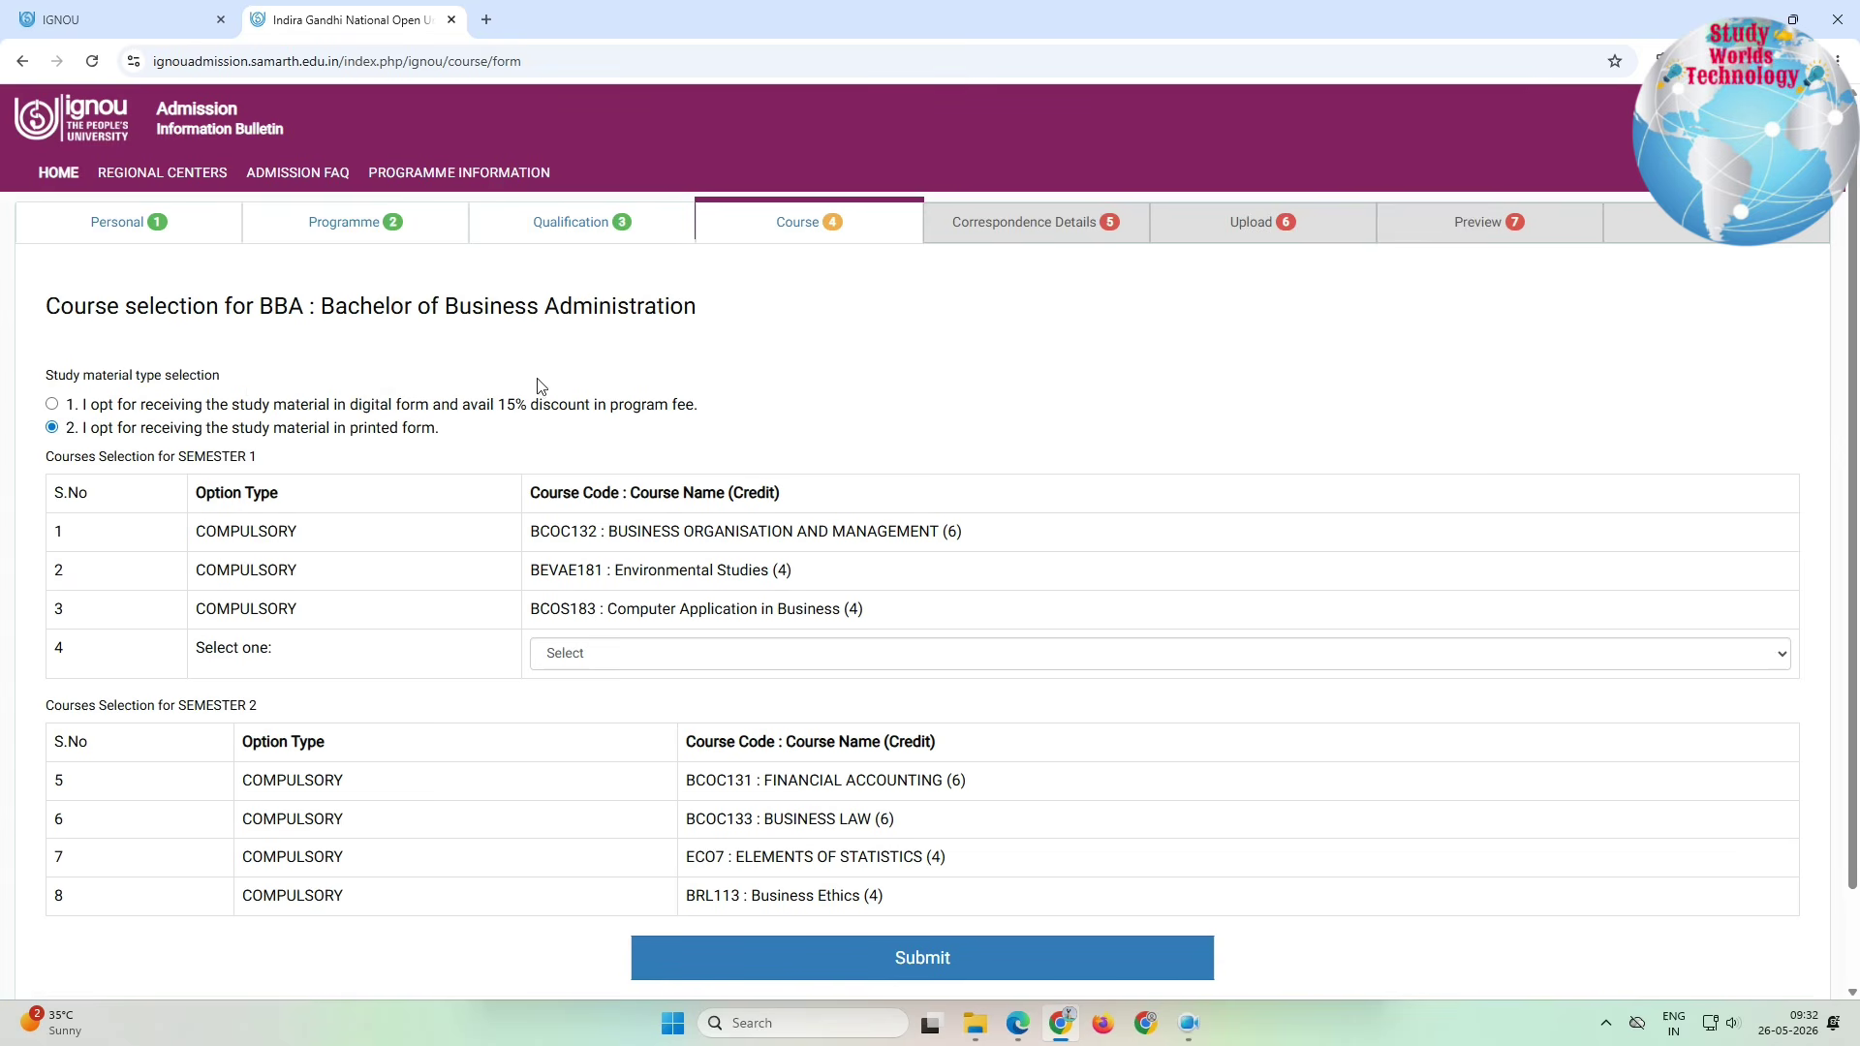
pyautogui.moveTo(52, 304); pyautogui.dragTo(736, 325)
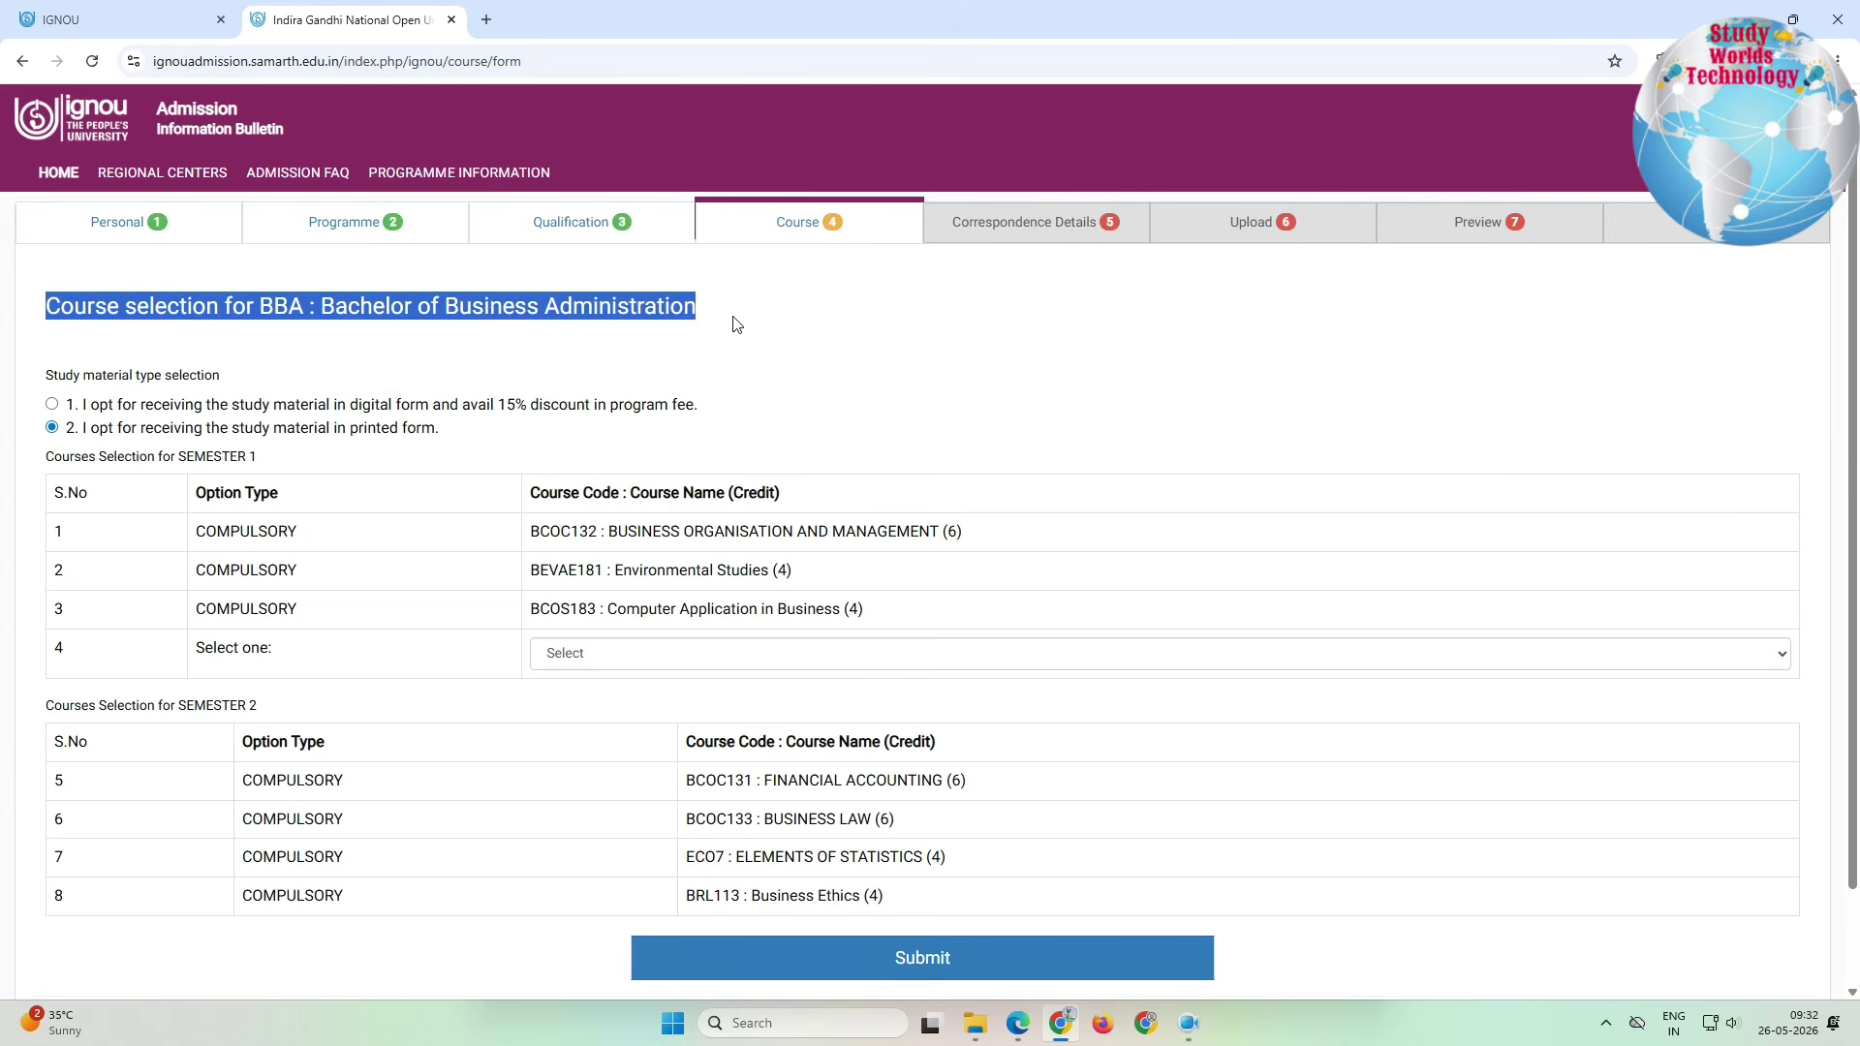
pyautogui.moveTo(50, 375); pyautogui.dragTo(441, 432)
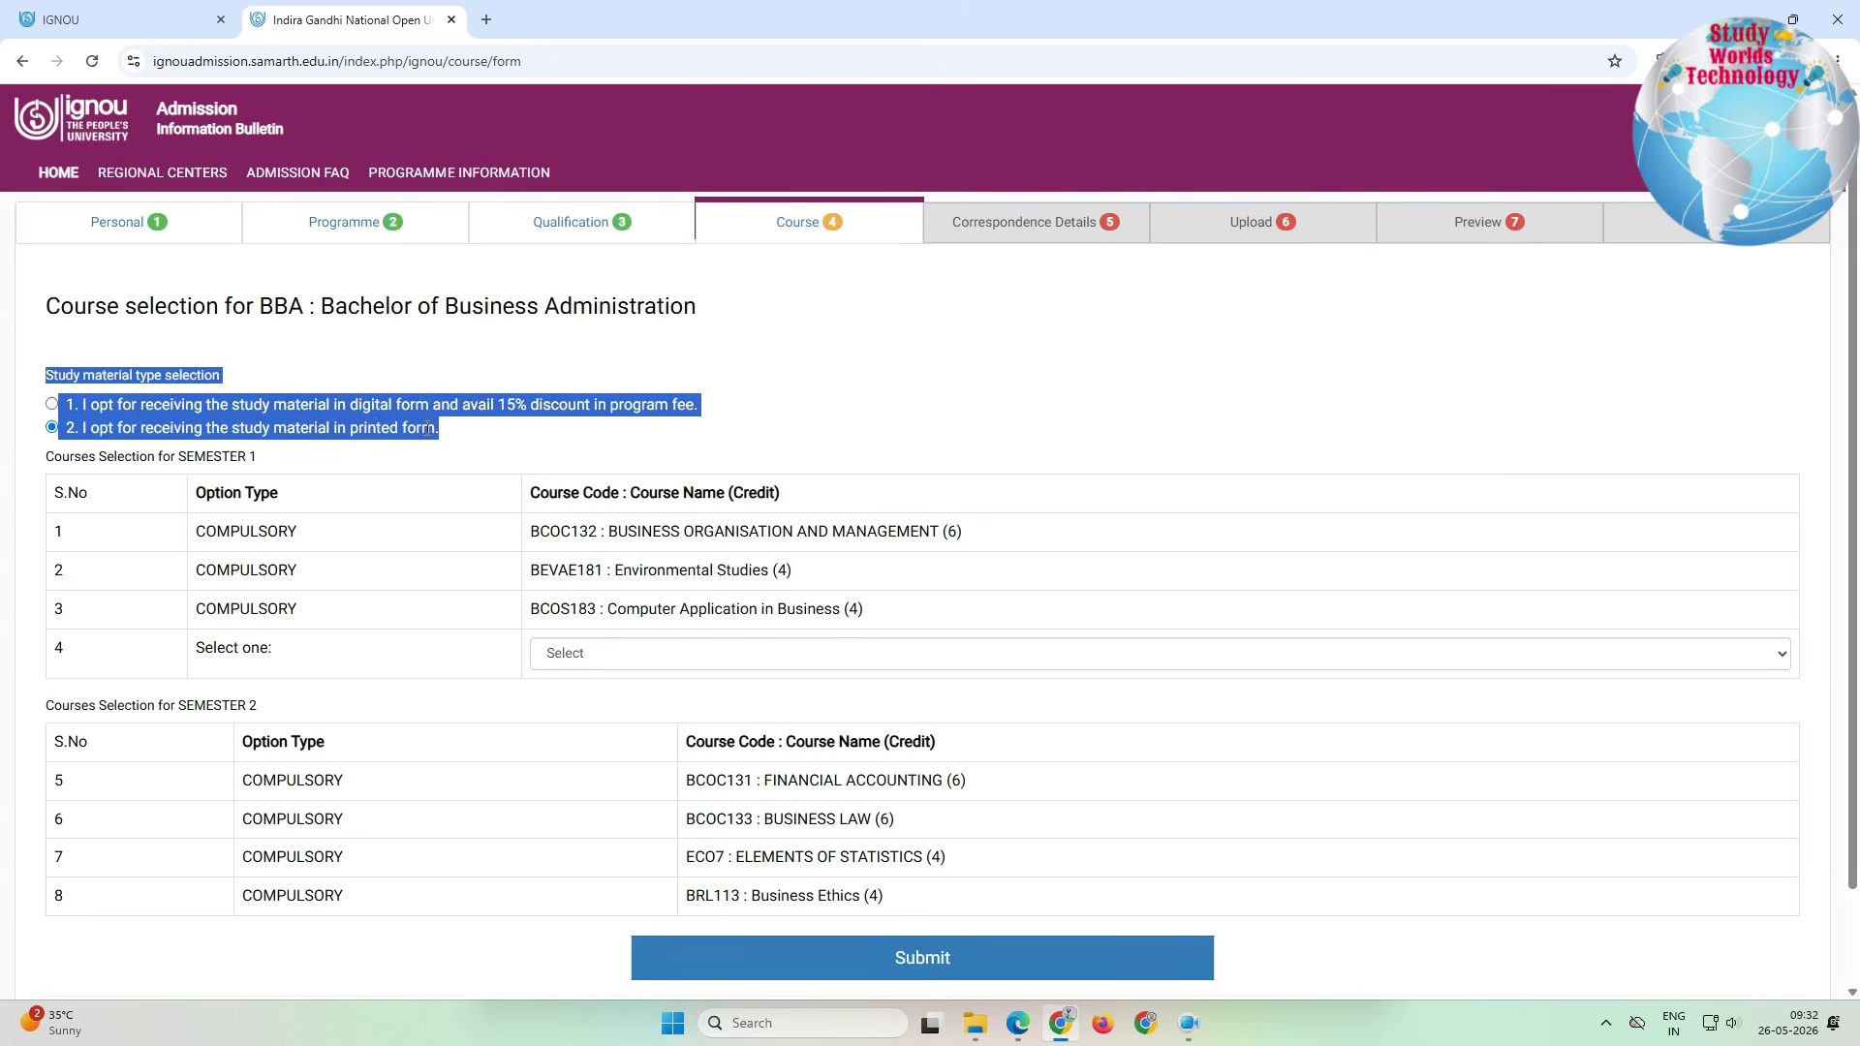
pyautogui.click(259, 478)
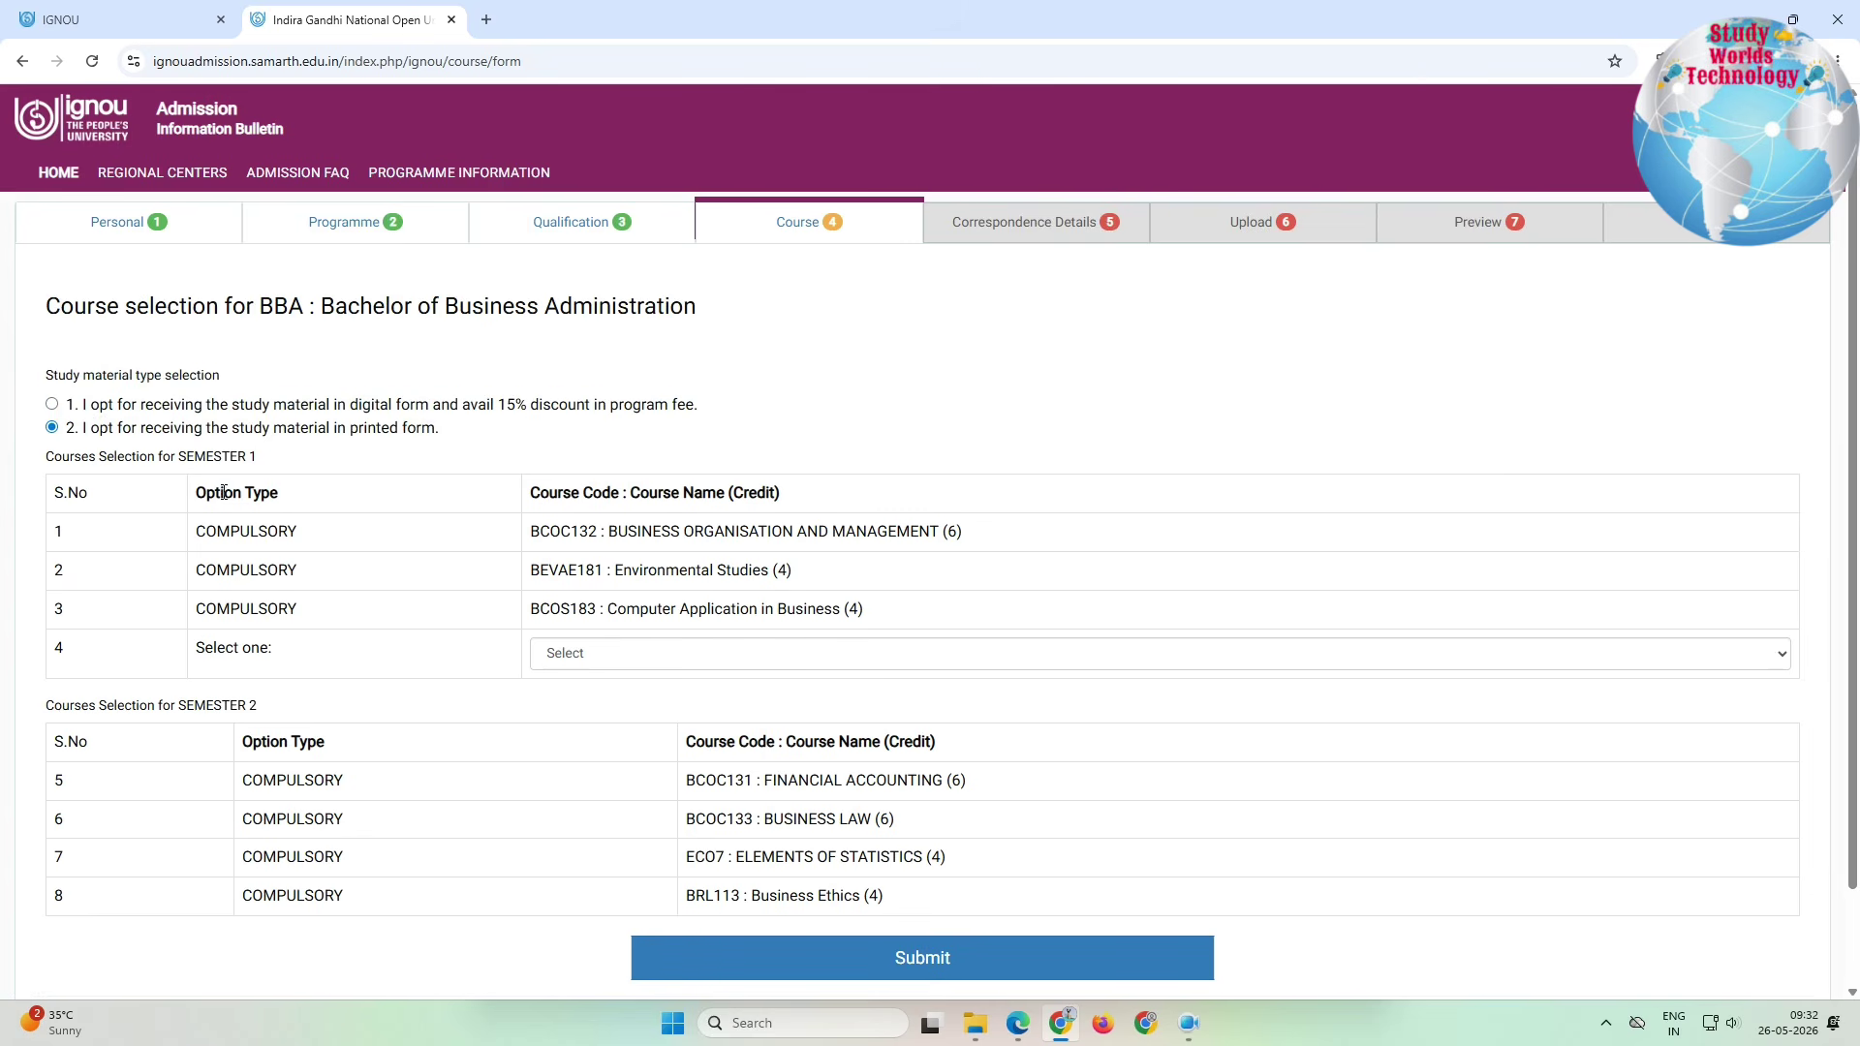
pyautogui.moveTo(224, 492); pyautogui.dragTo(419, 665)
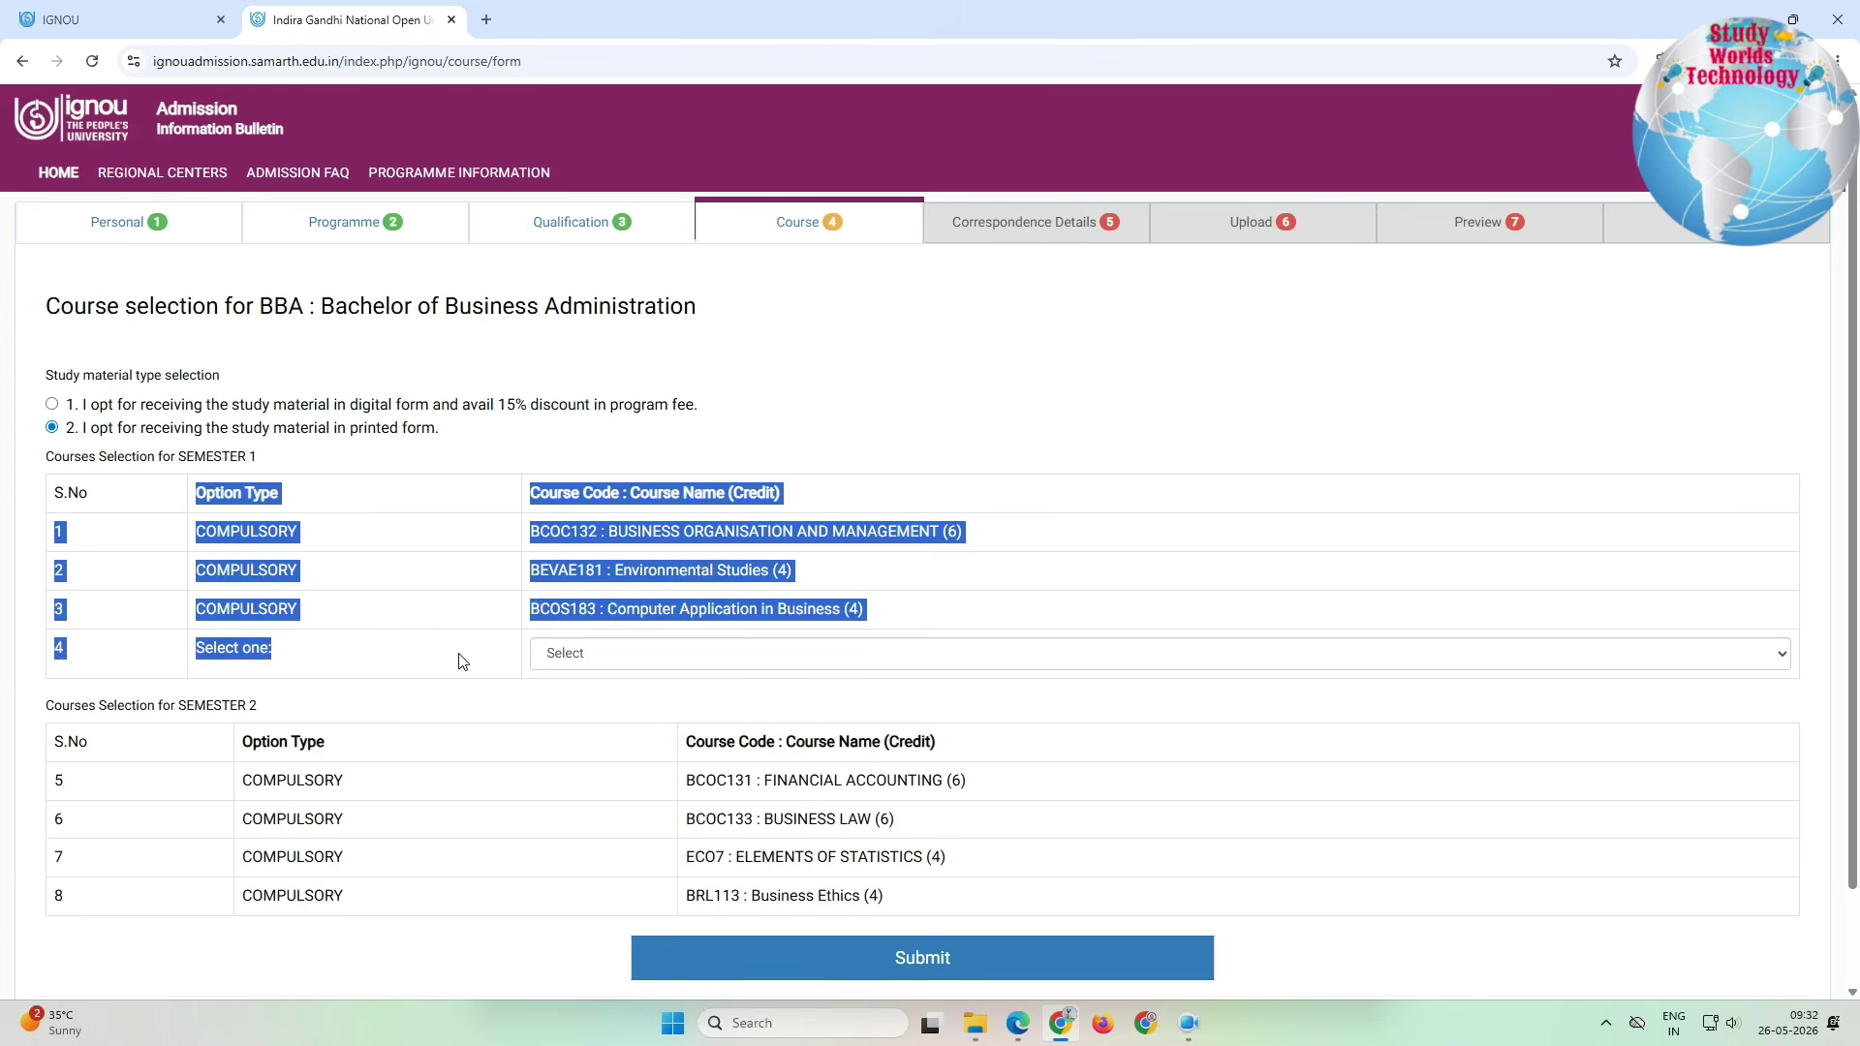
# Step: Choose English at the Work Place (BEGLA136) as the Semester 1 elective and save the courses
pyautogui.click(430, 669)
pyautogui.click(628, 664)
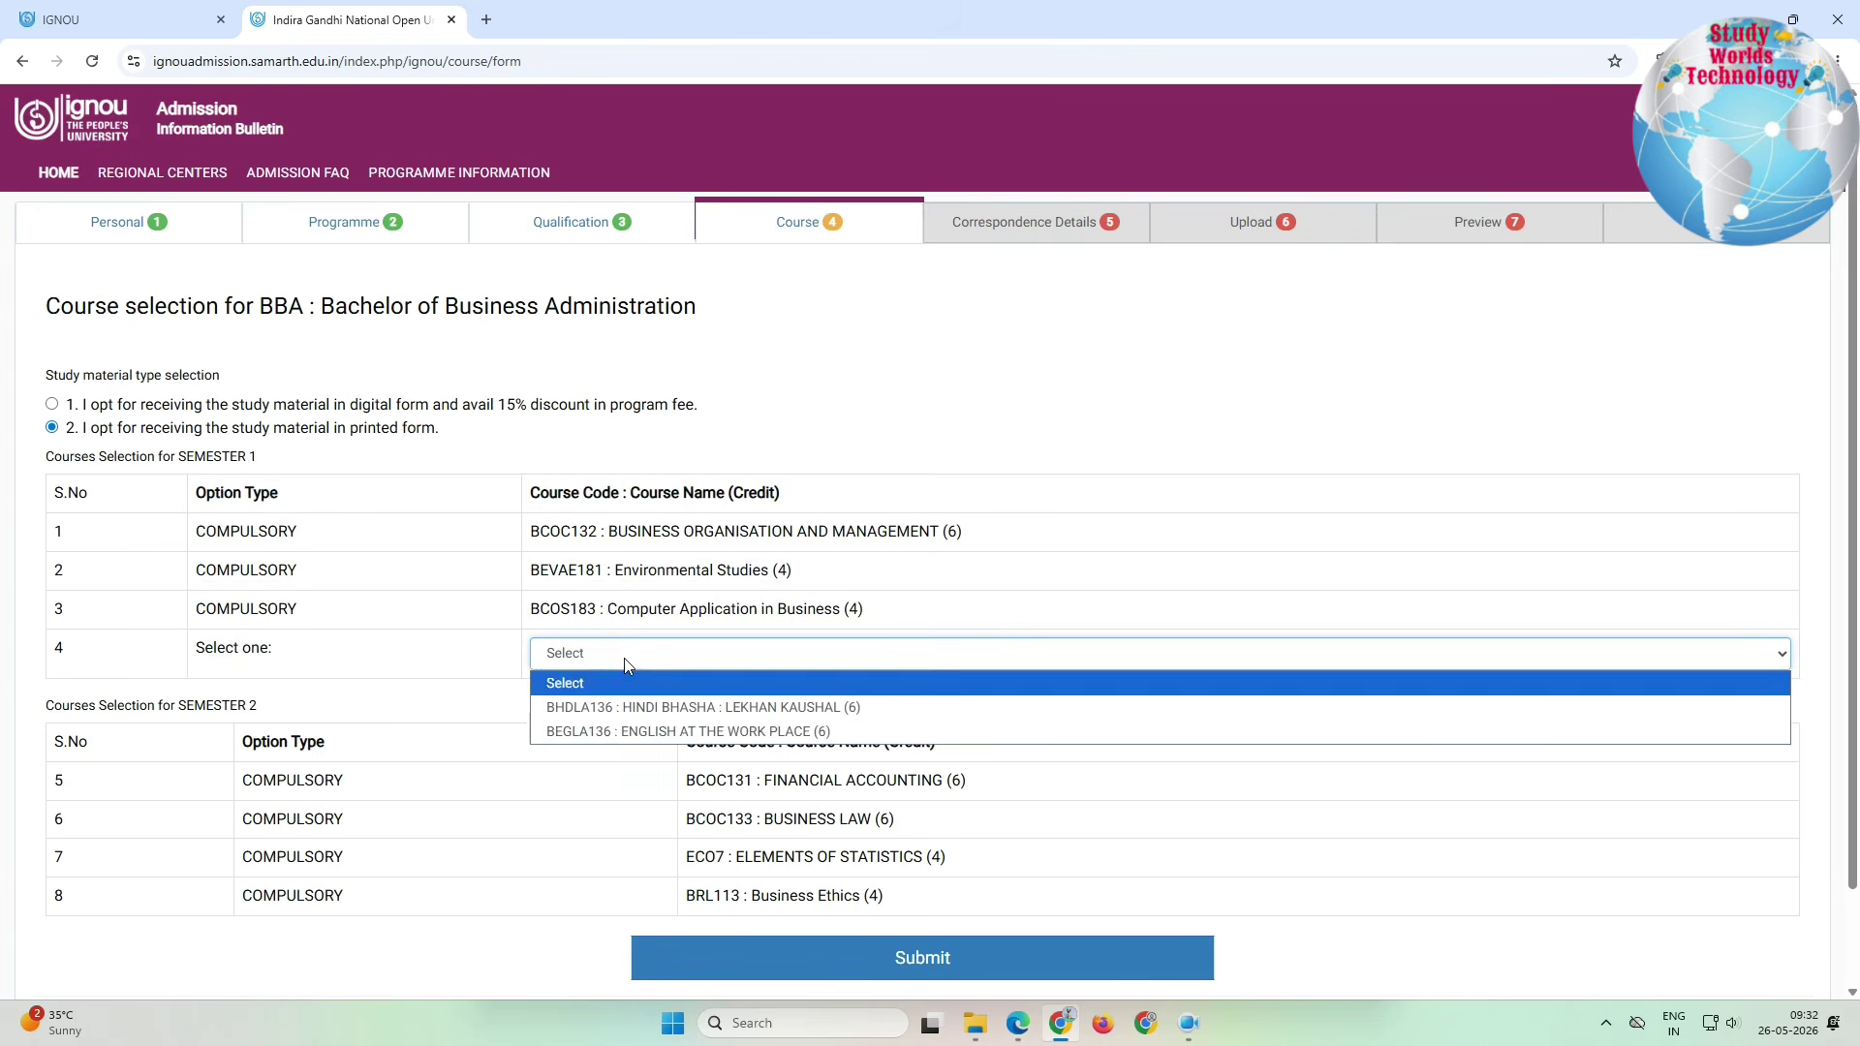
pyautogui.click(636, 730)
pyautogui.scroll(-1, 368, 736)
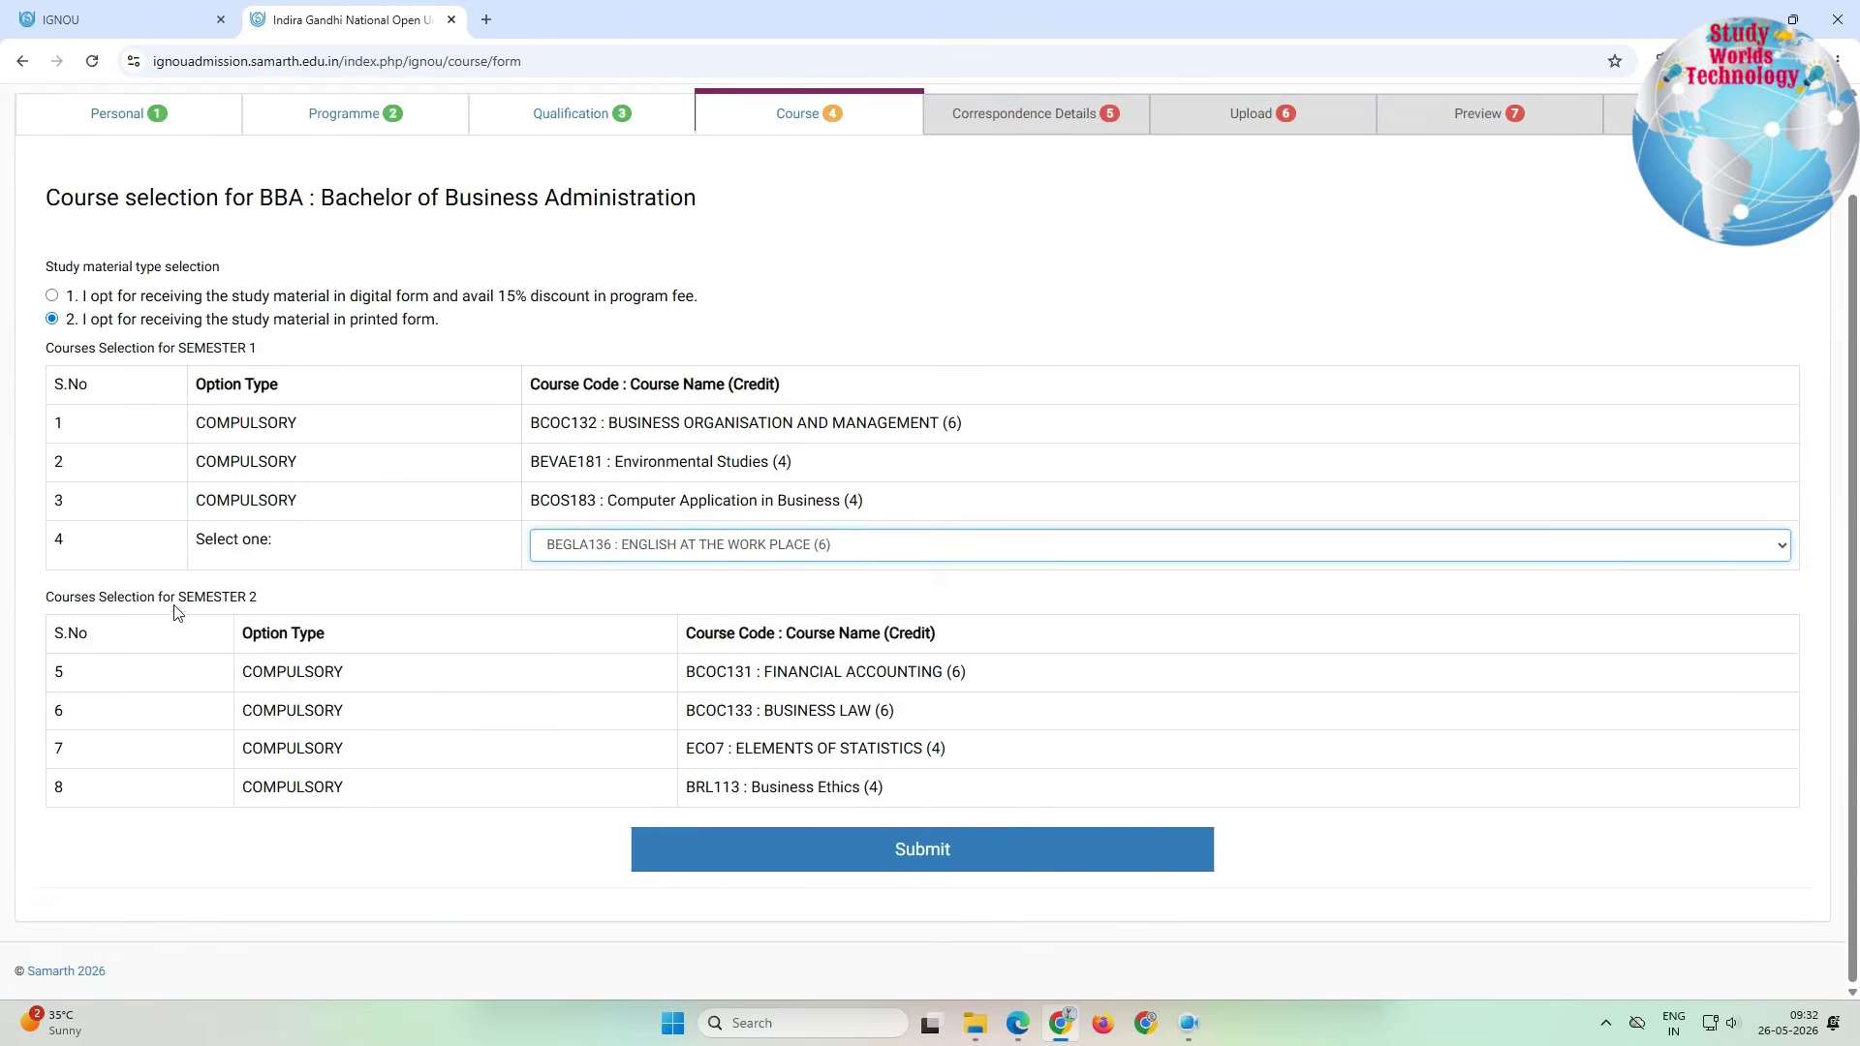
pyautogui.moveTo(175, 608); pyautogui.dragTo(890, 797)
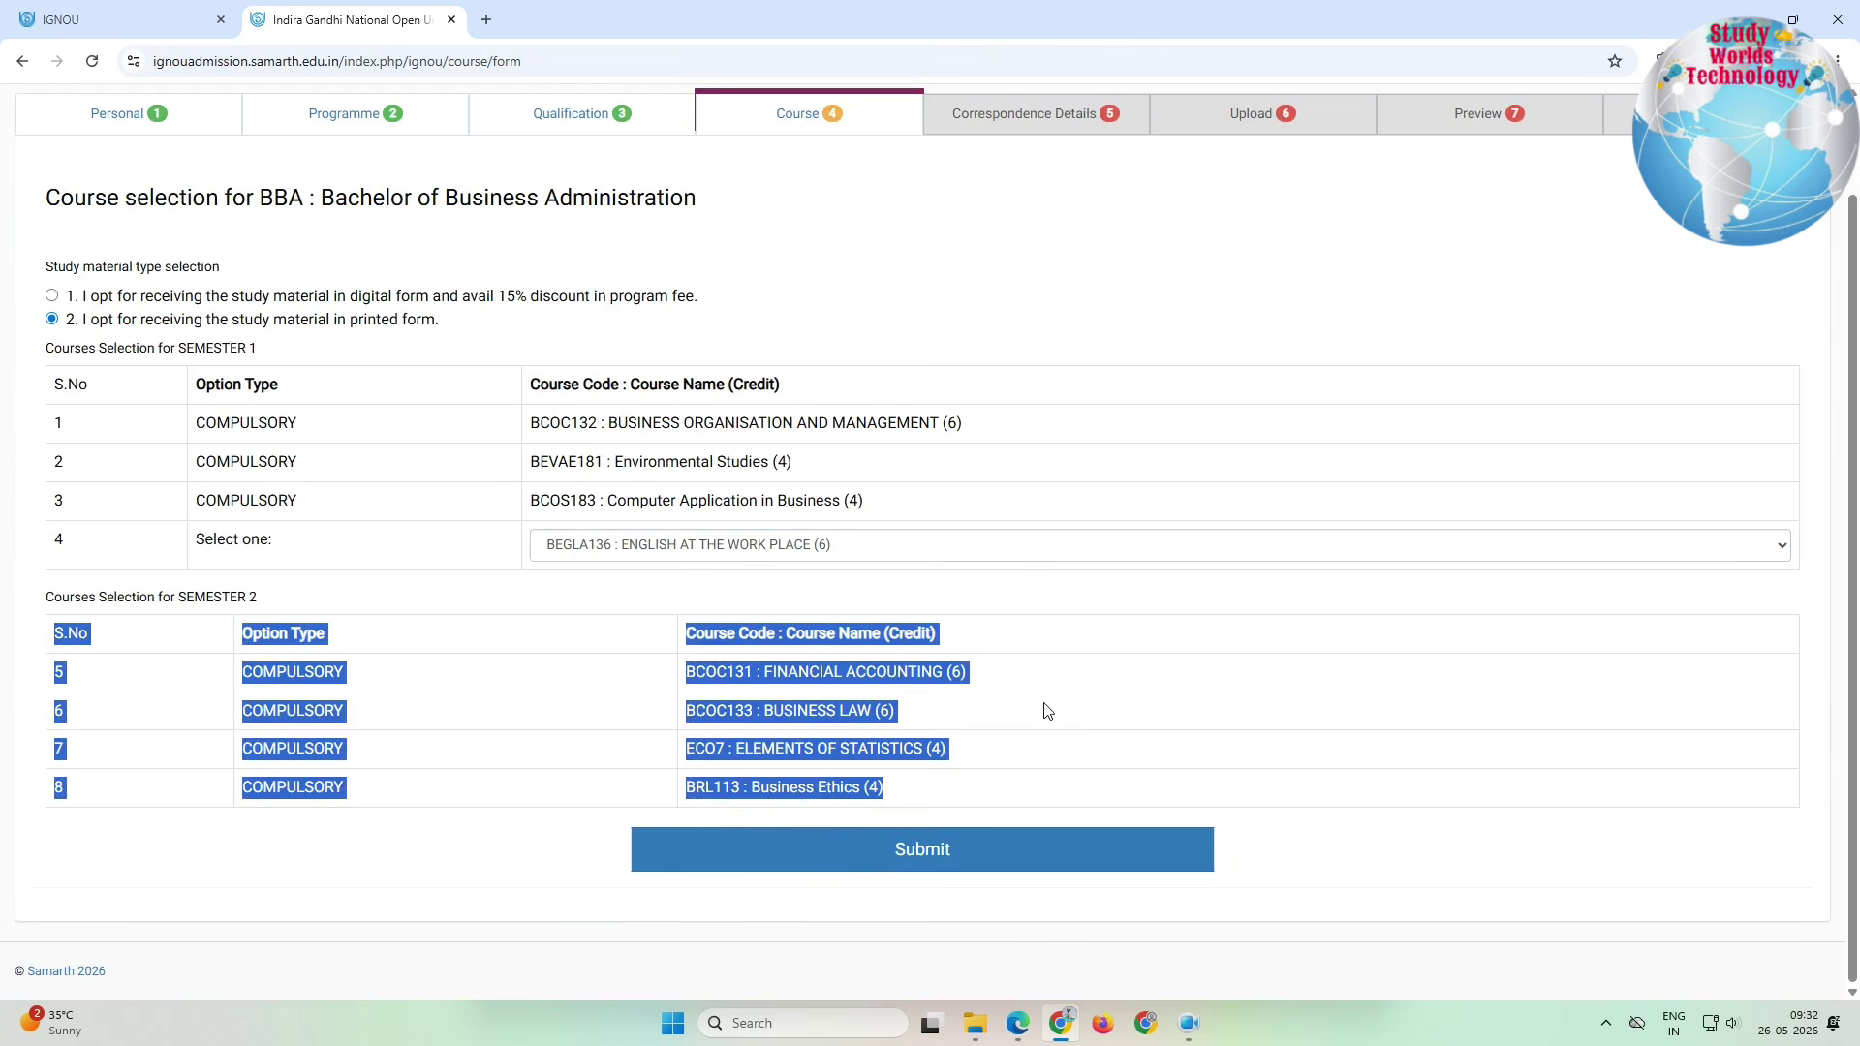
pyautogui.click(1044, 710)
pyautogui.click(869, 831)
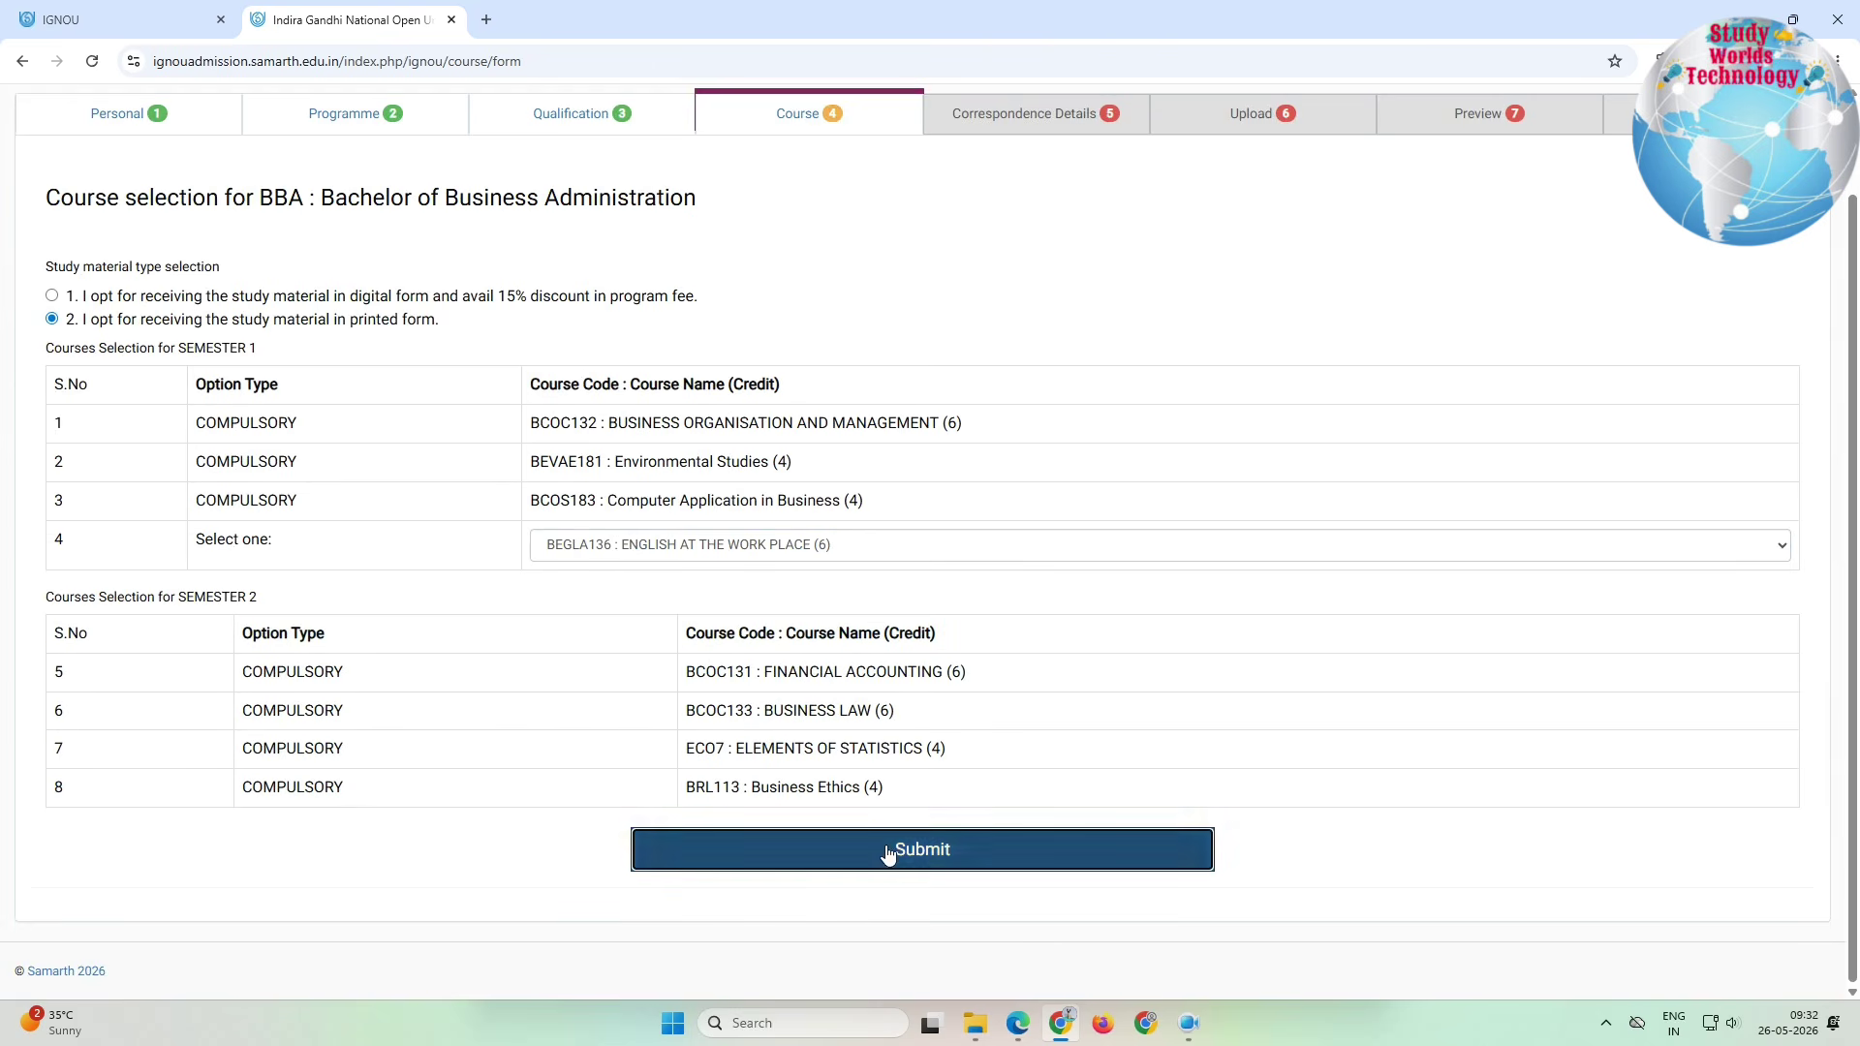
pyautogui.doubleClick(88, 275)
pyautogui.moveTo(115, 269); pyautogui.dragTo(1229, 671)
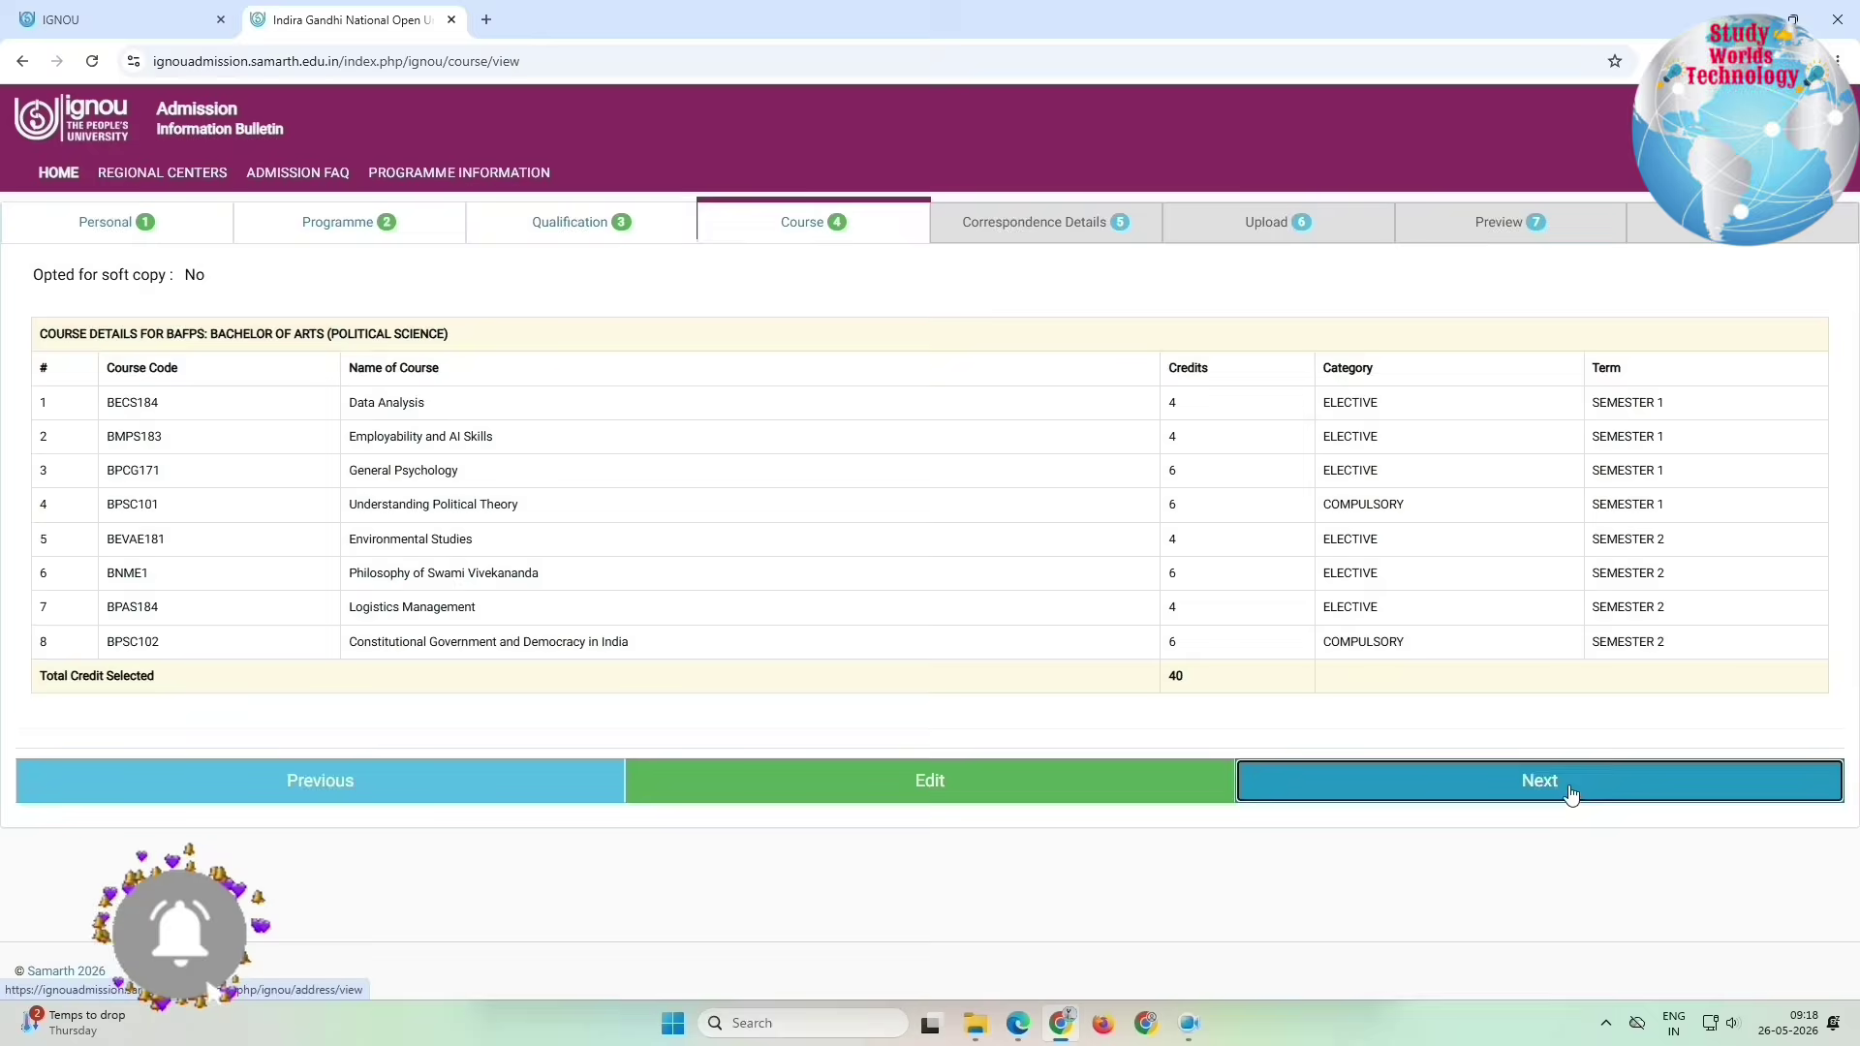
pyautogui.click(1580, 790)
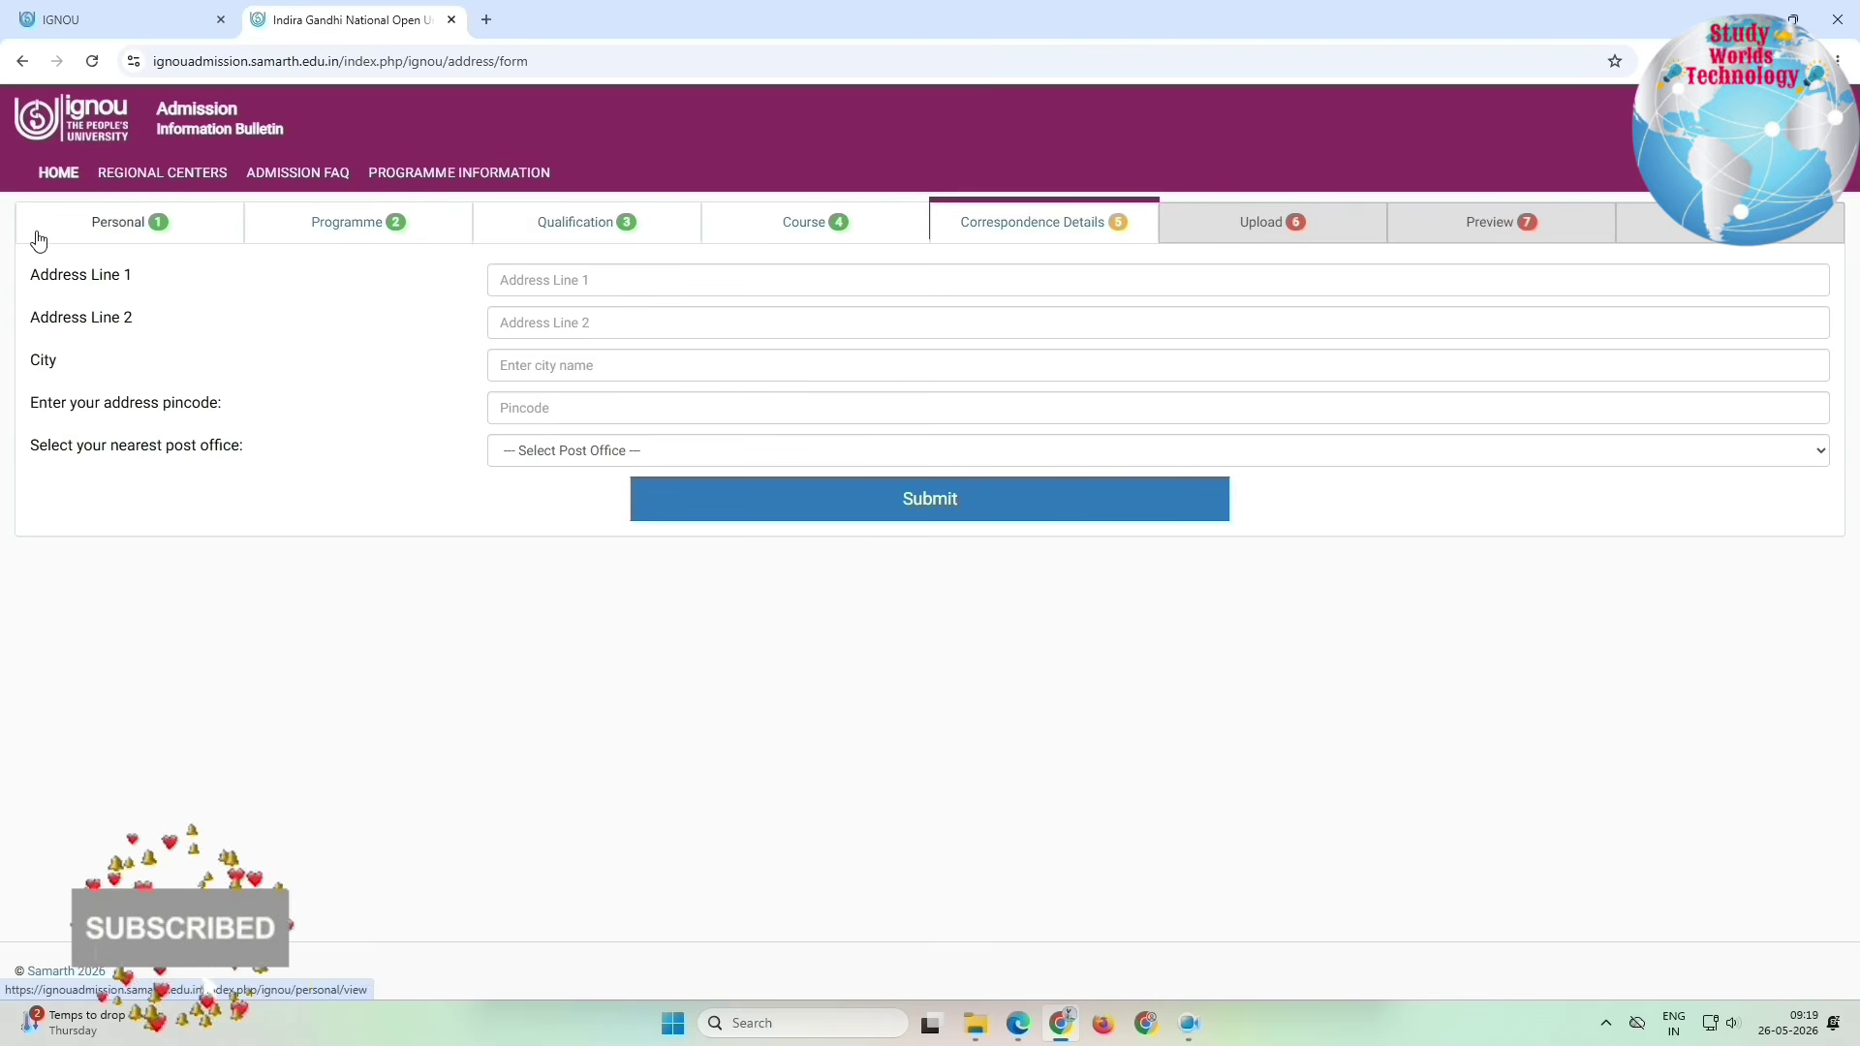
# Step: Enter the address pincode, pick Baghpat SO as nearest post office, and save the address
pyautogui.moveTo(30, 272); pyautogui.dragTo(139, 279)
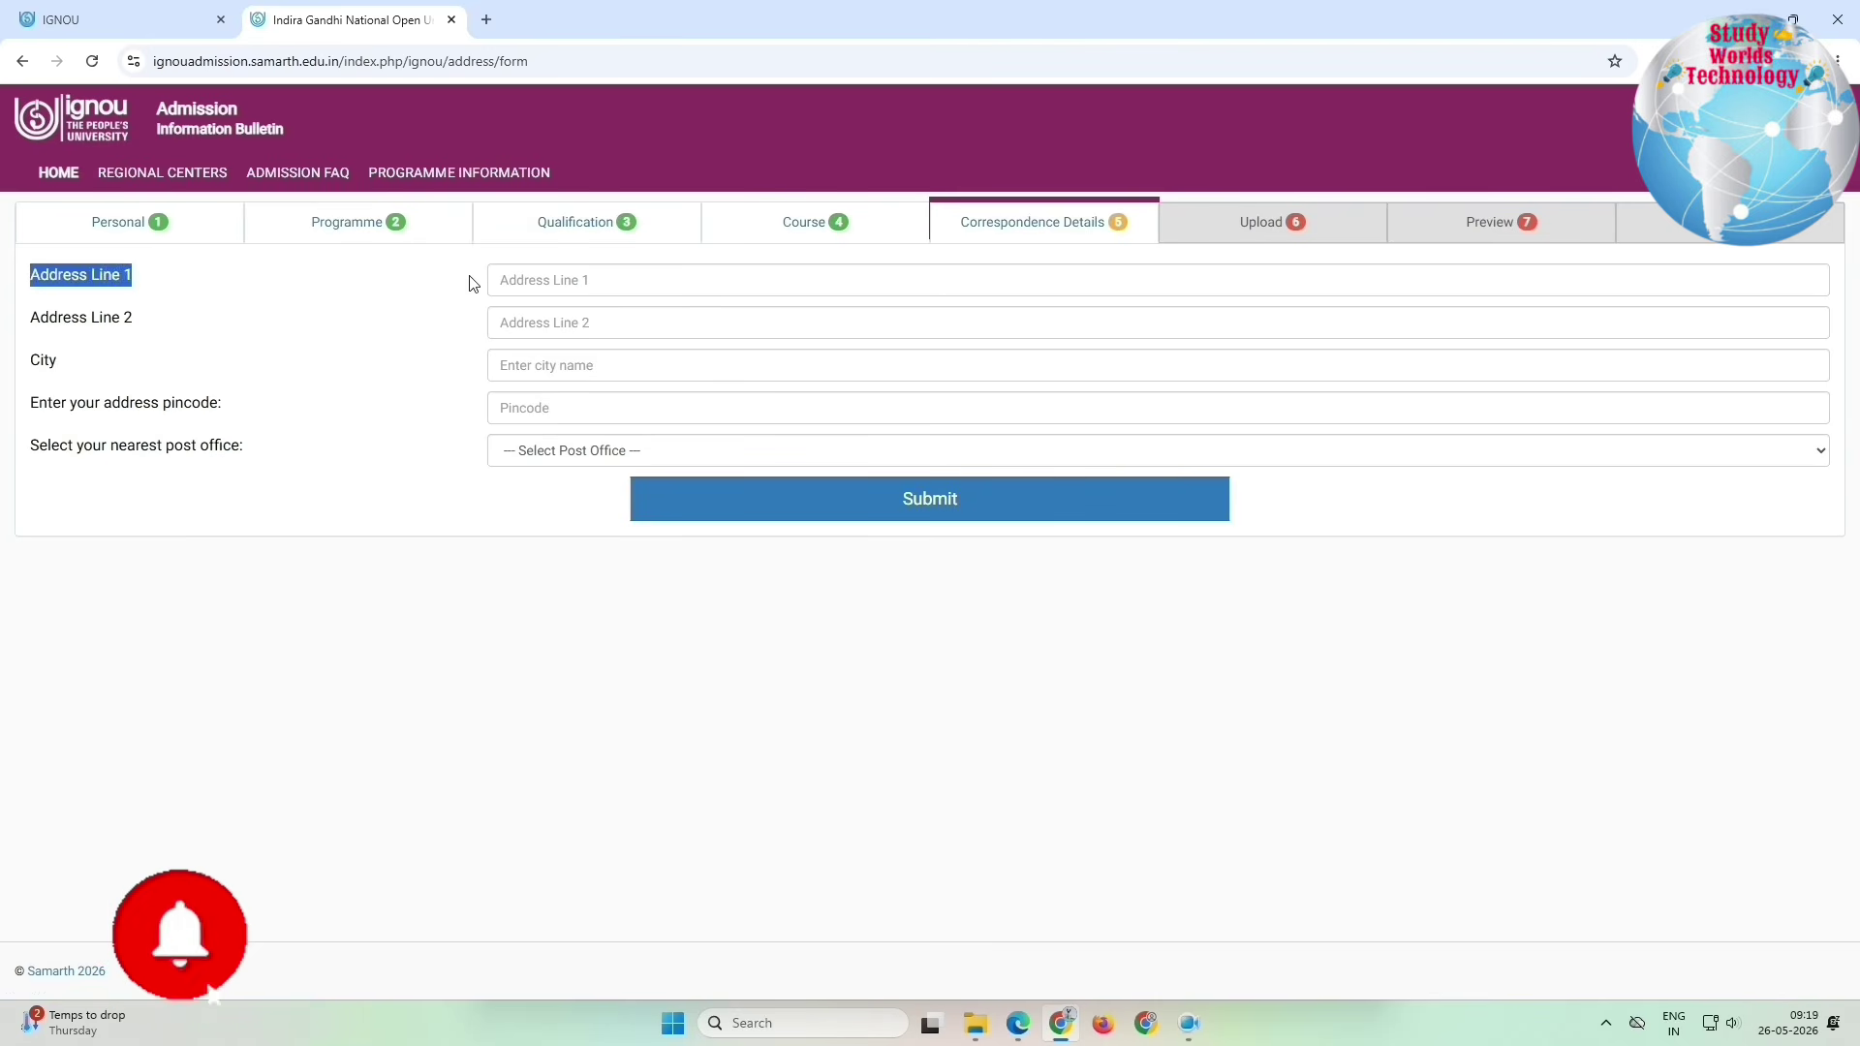
pyautogui.moveTo(47, 319); pyautogui.dragTo(199, 341)
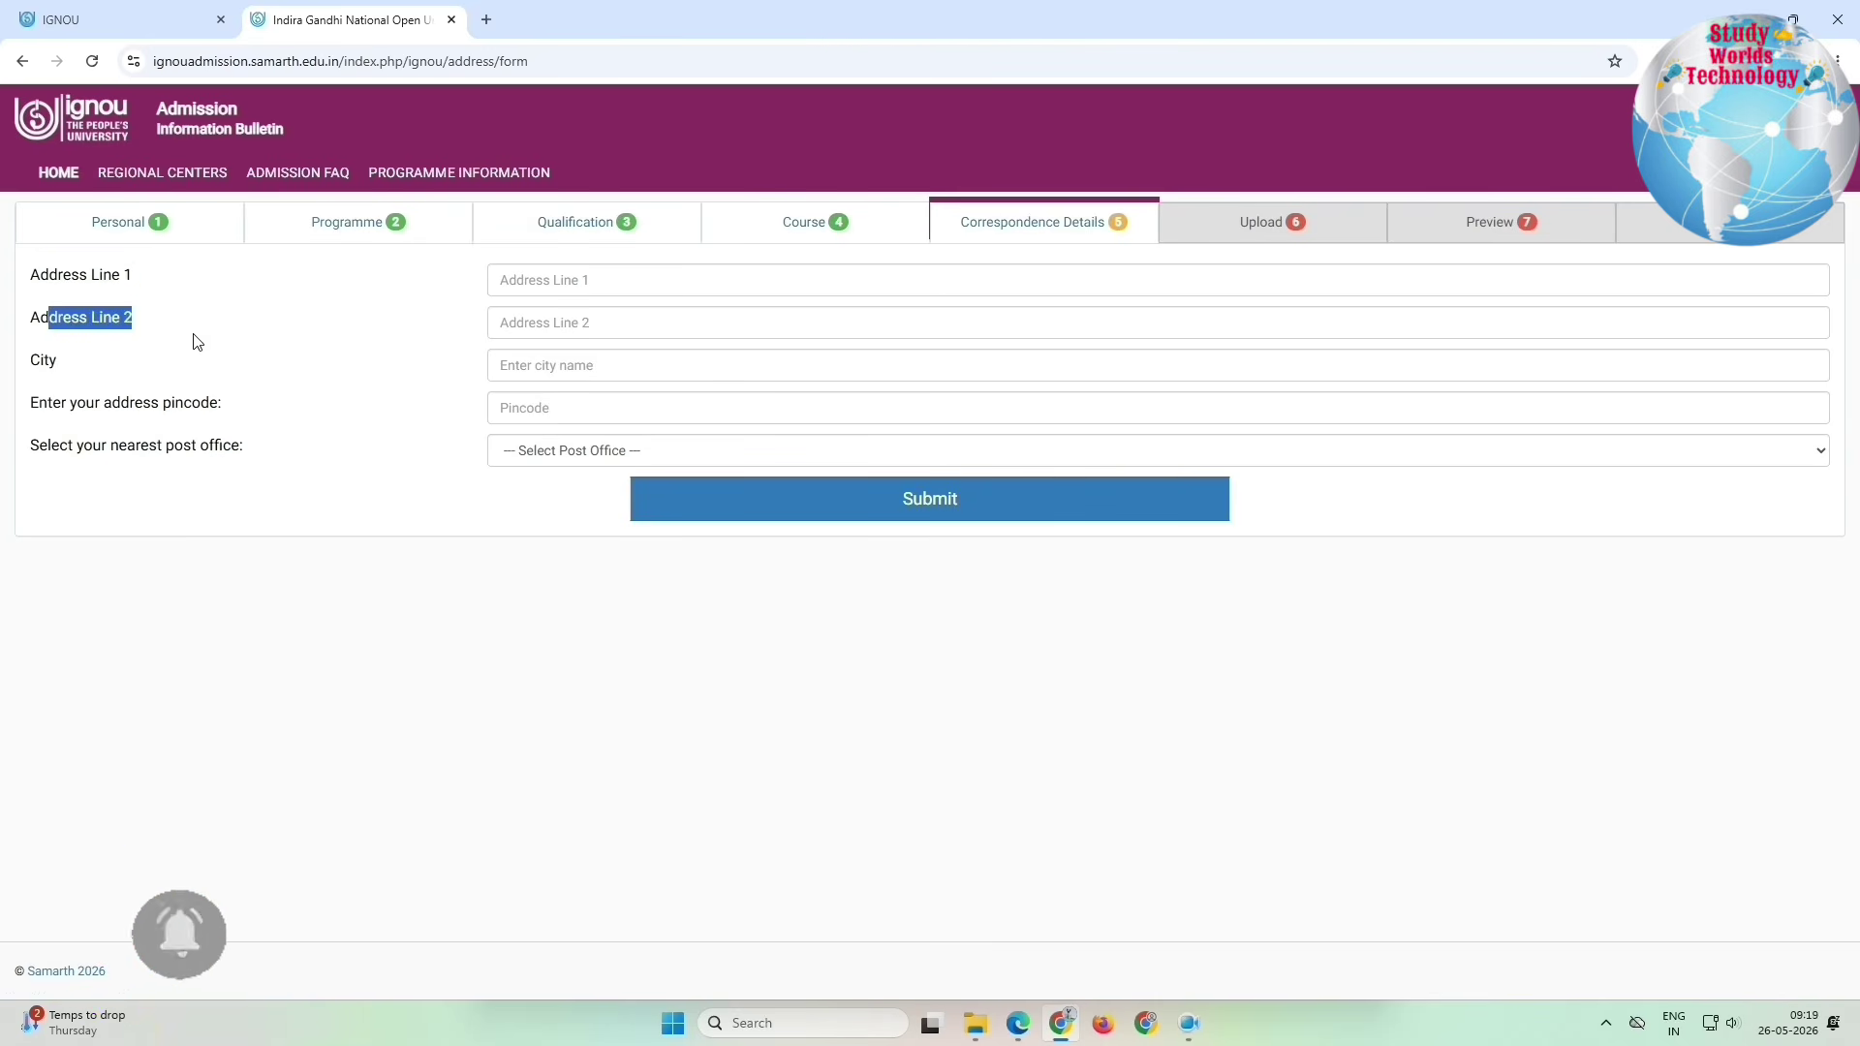
pyautogui.click(517, 407)
pyautogui.write('25060')
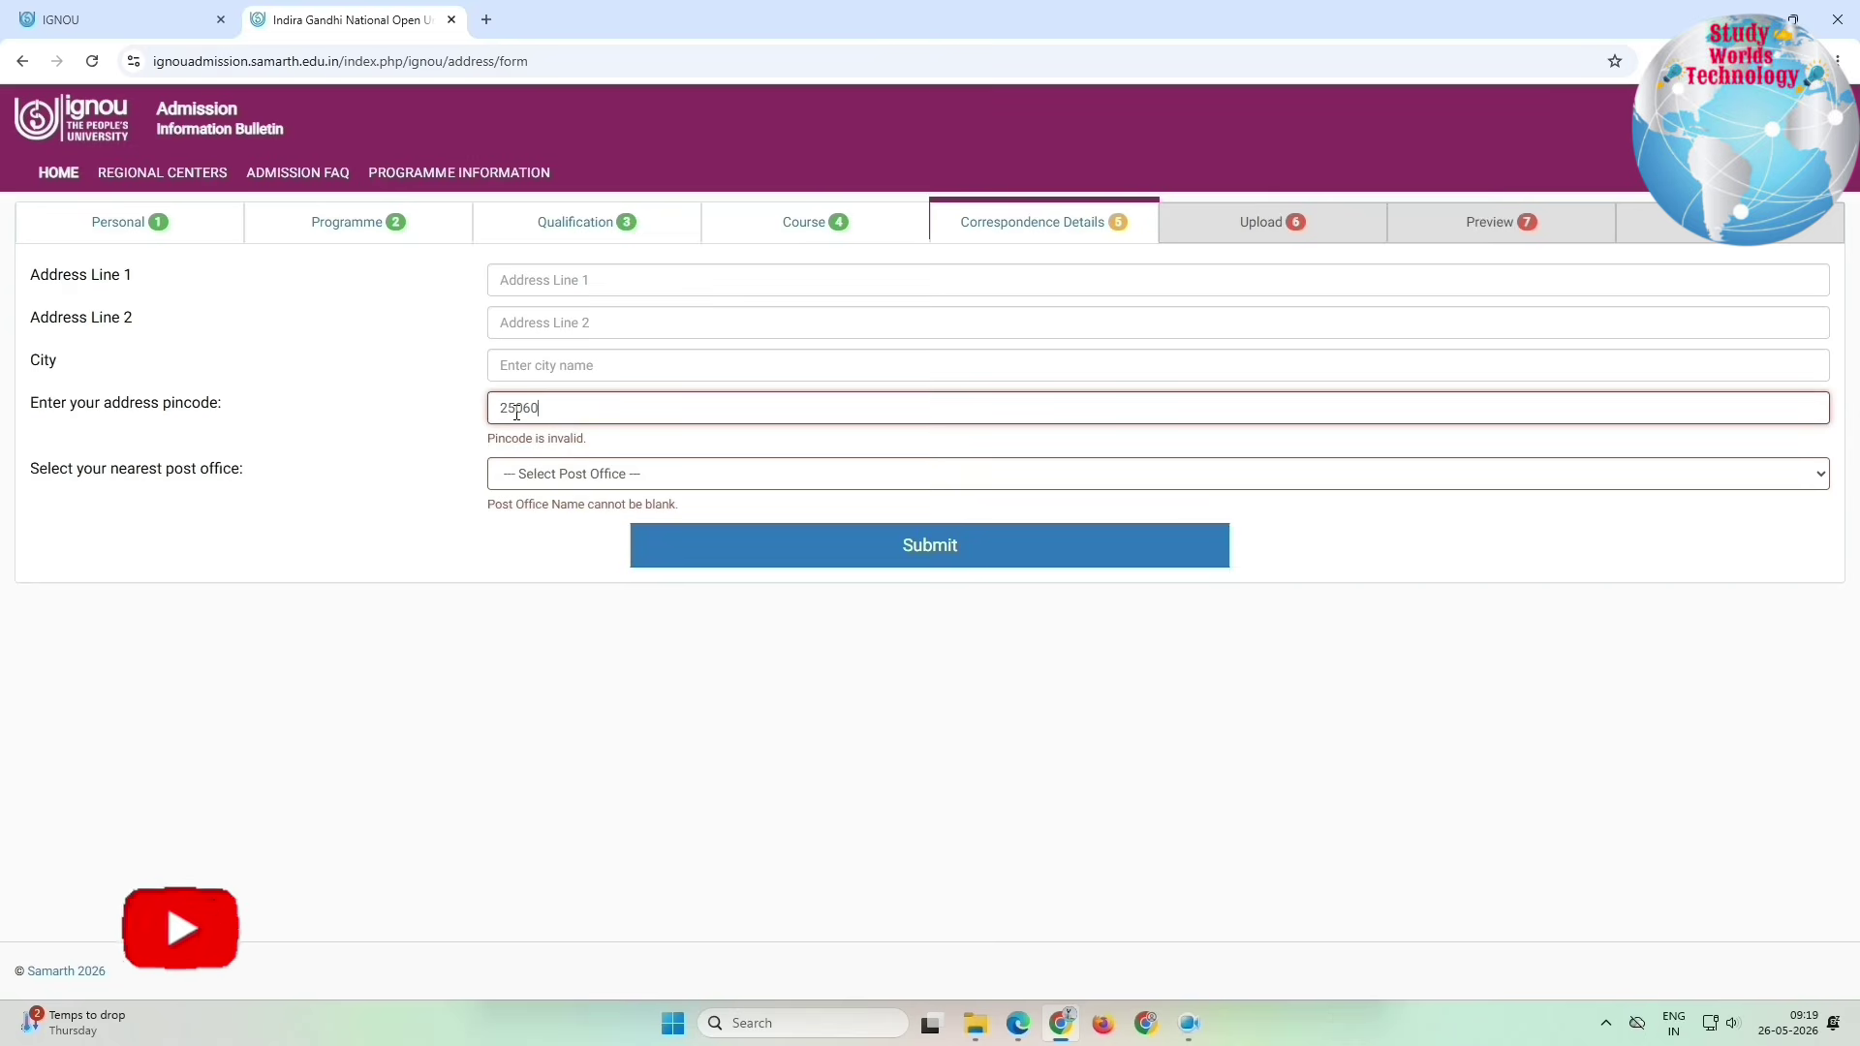
pyautogui.write('9')
pyautogui.click(503, 453)
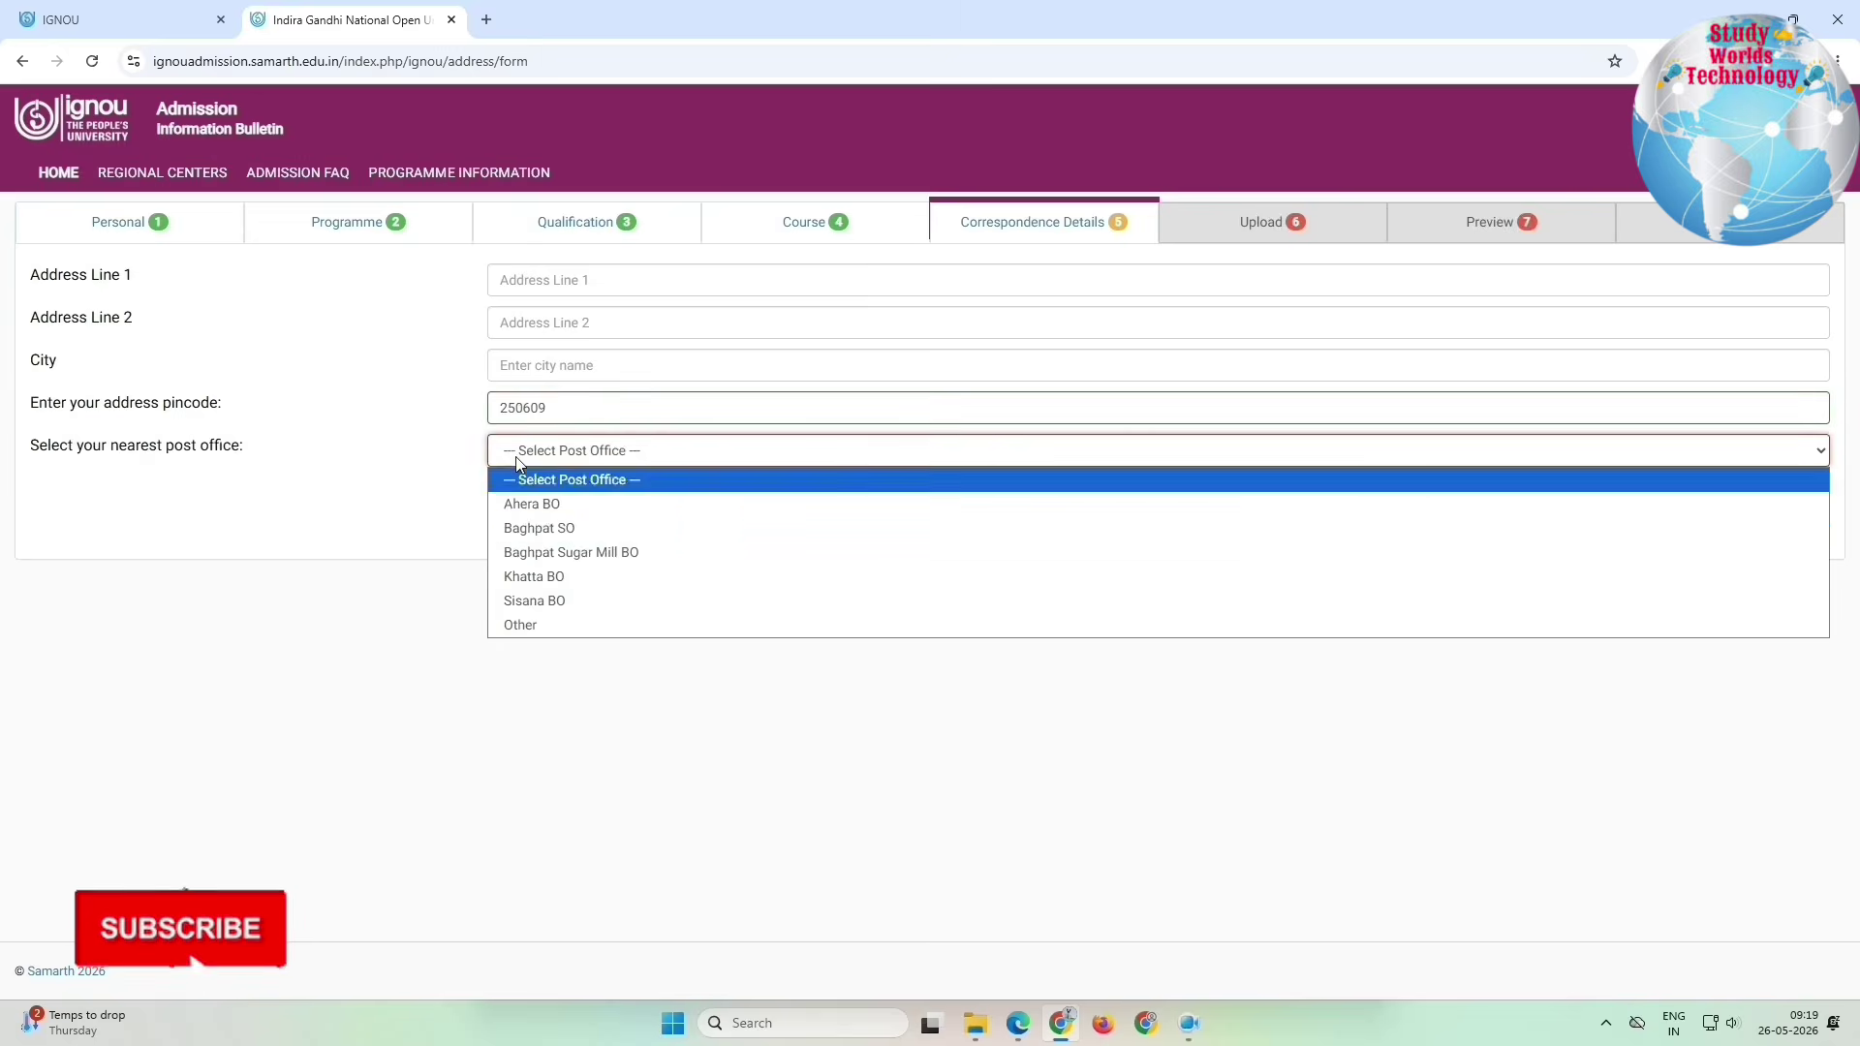
pyautogui.click(539, 529)
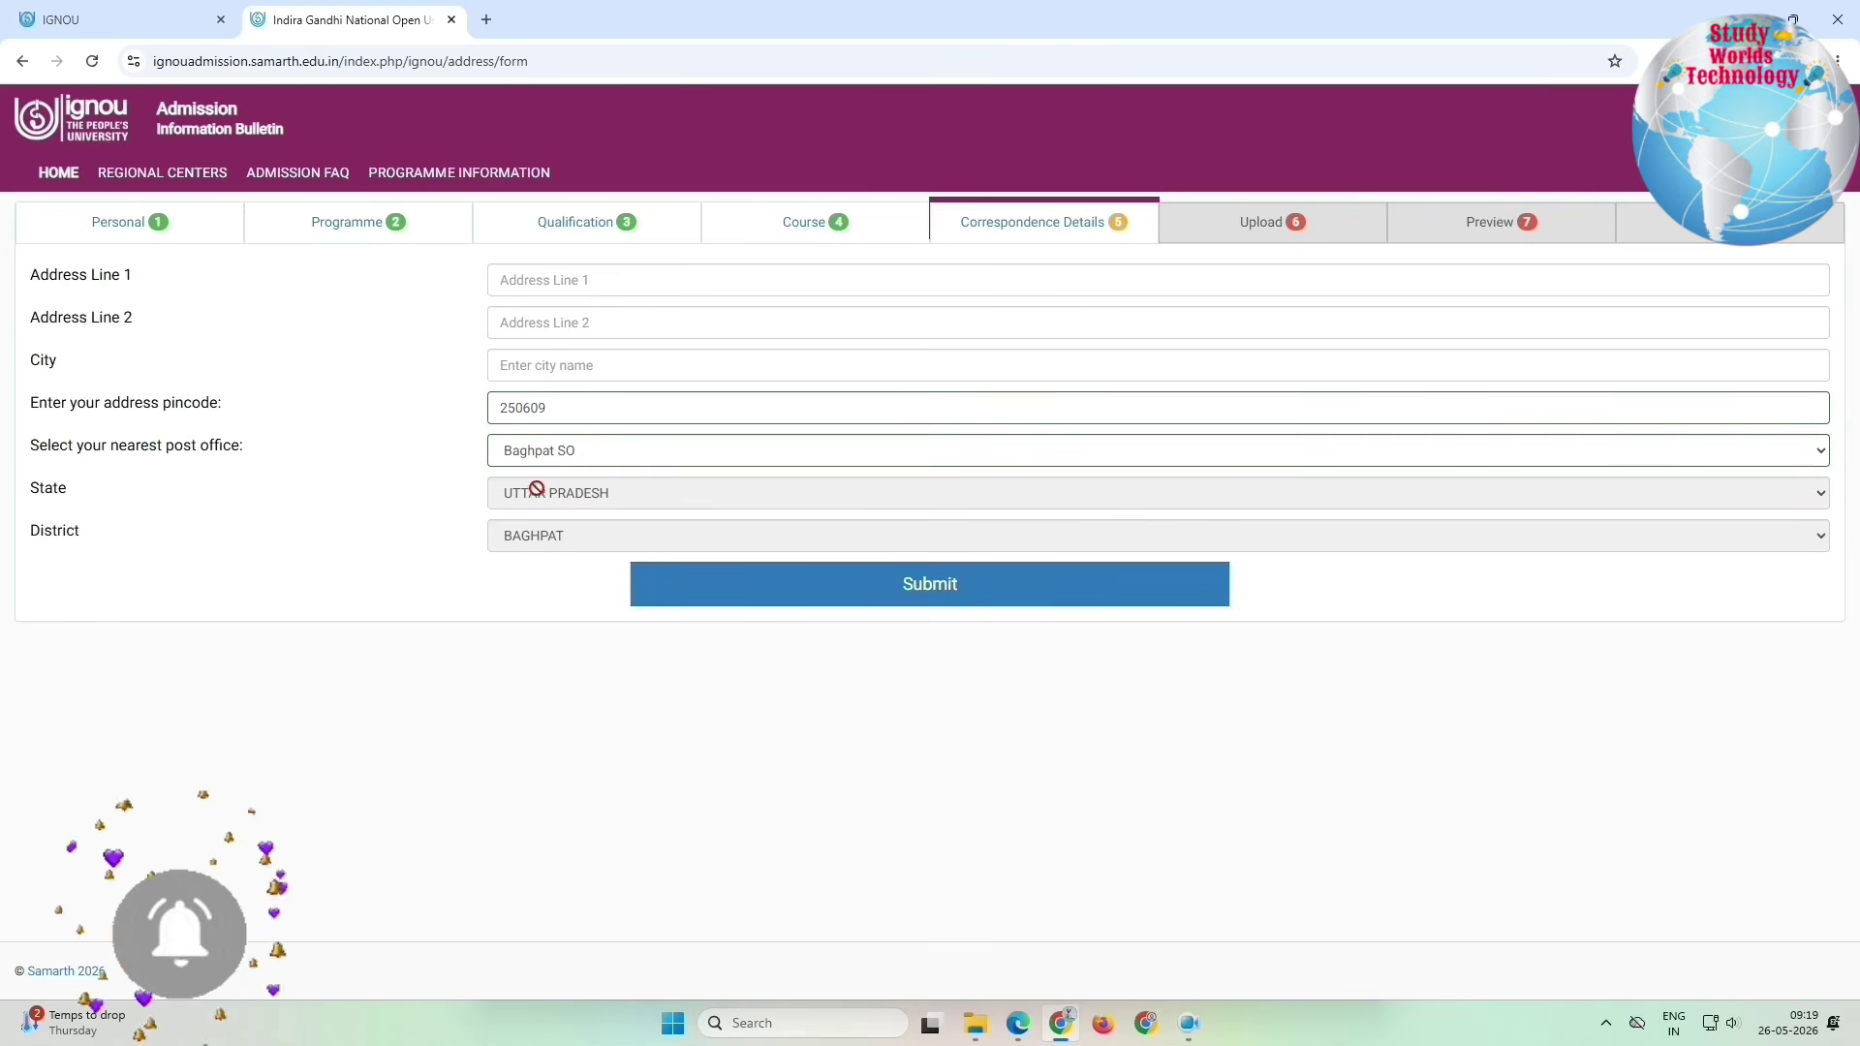
pyautogui.click(992, 583)
pyautogui.moveTo(70, 260); pyautogui.dragTo(29, 315)
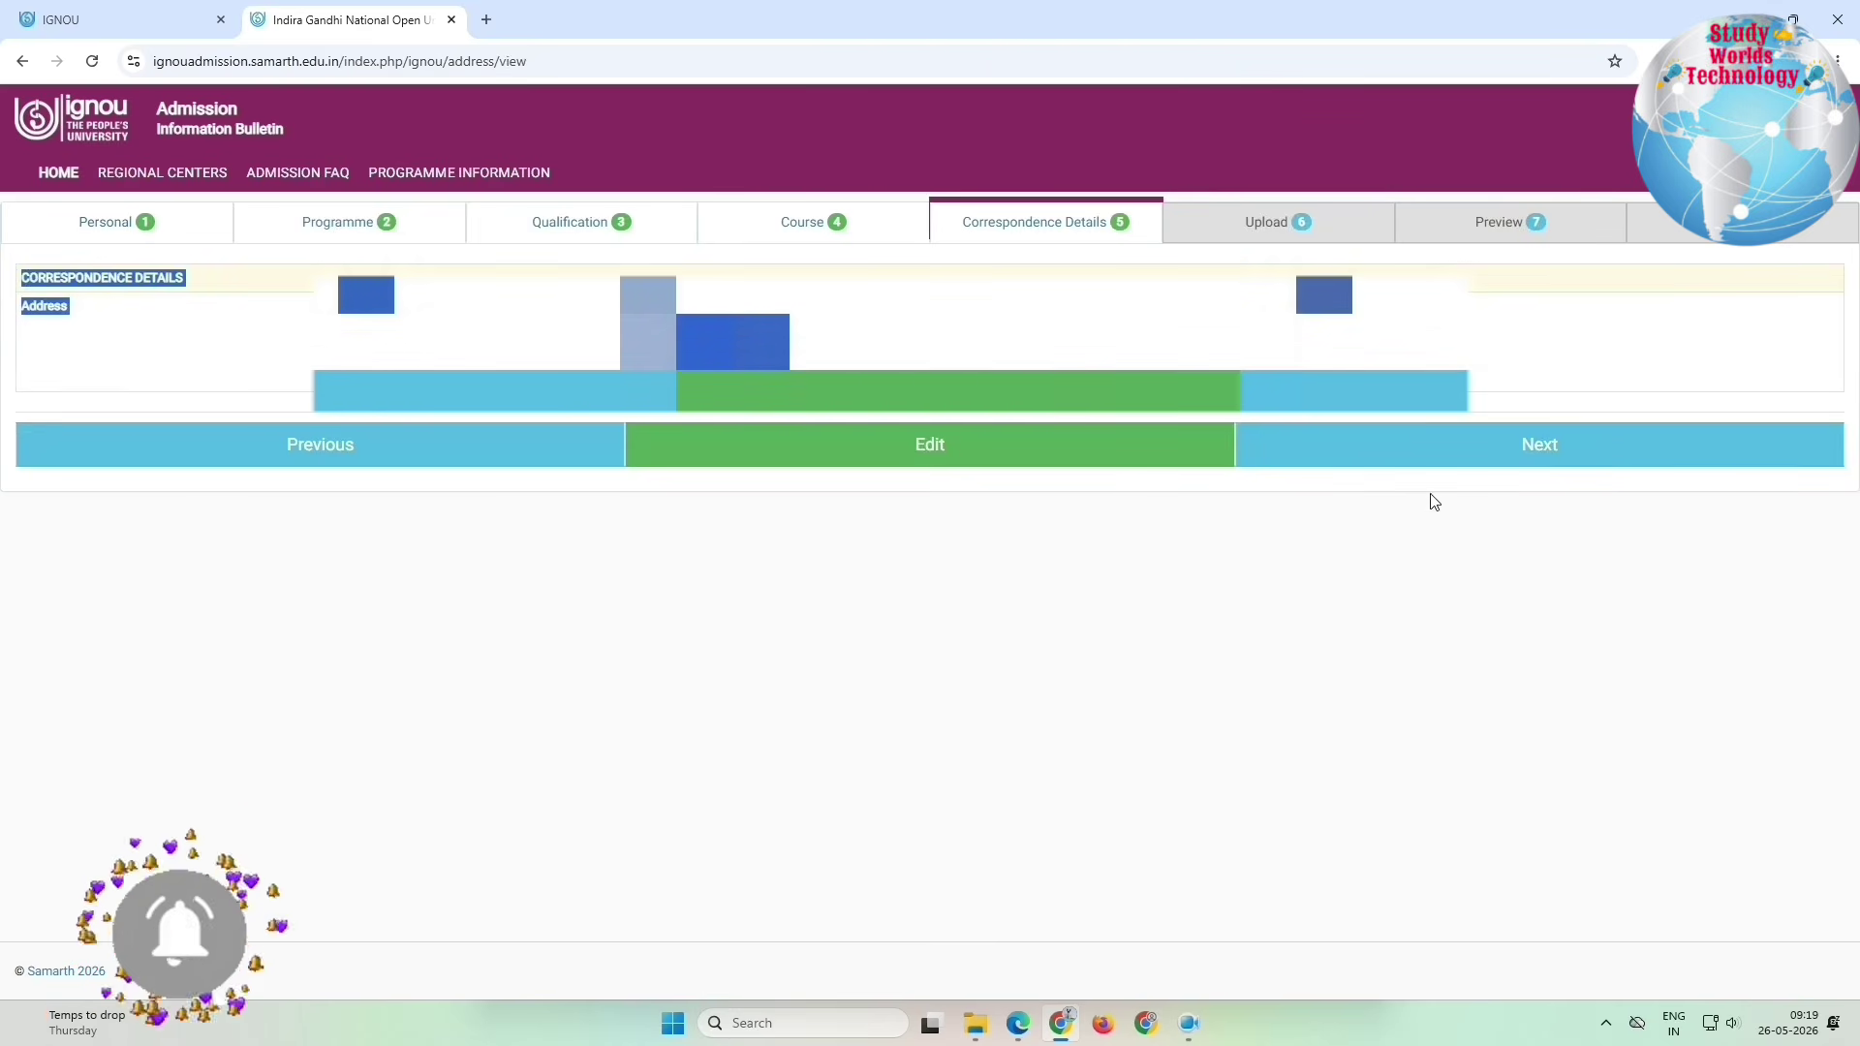
# Step: Review the photo, signature and marksheet size limits and upload the 10+2 marksheet file
pyautogui.click(1540, 446)
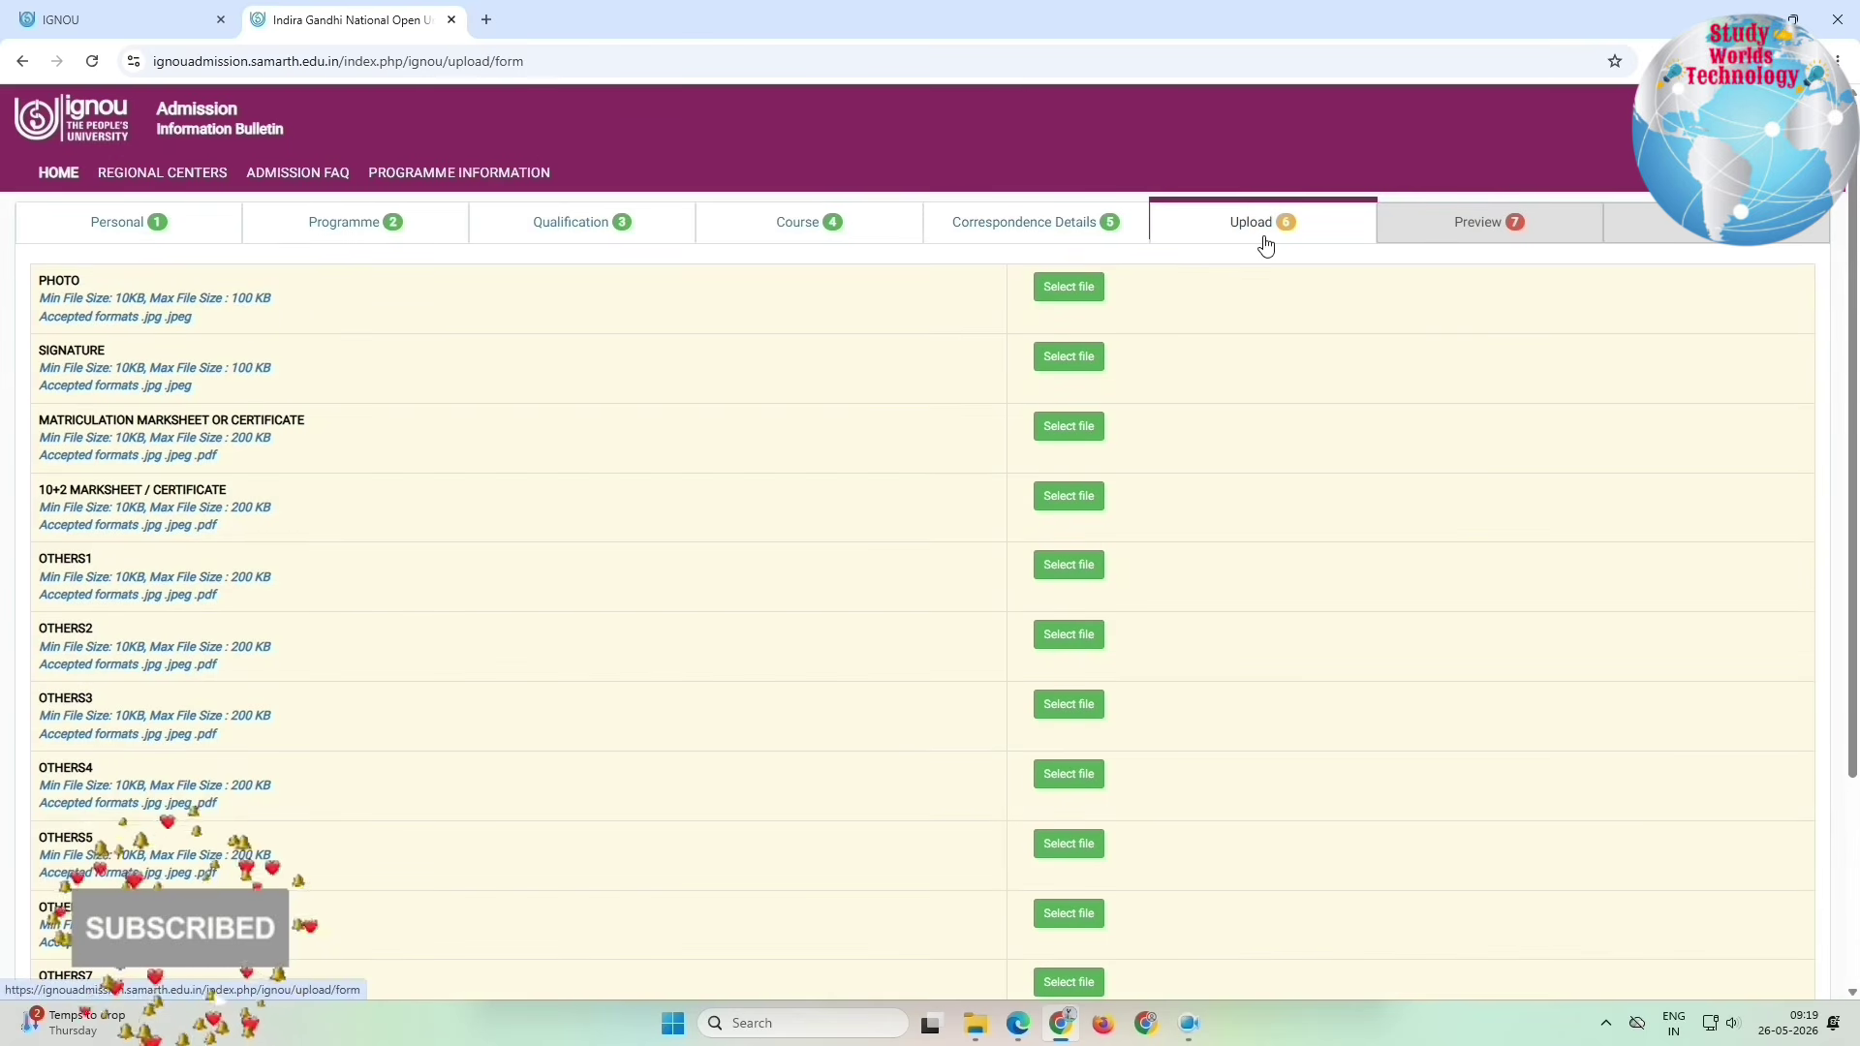
pyautogui.moveTo(49, 278)
pyautogui.mouseDown()
pyautogui.moveTo(96, 371)
pyautogui.moveTo(86, 422)
pyautogui.moveTo(242, 444)
pyautogui.moveTo(191, 562)
pyautogui.moveTo(232, 539)
pyautogui.mouseUp()
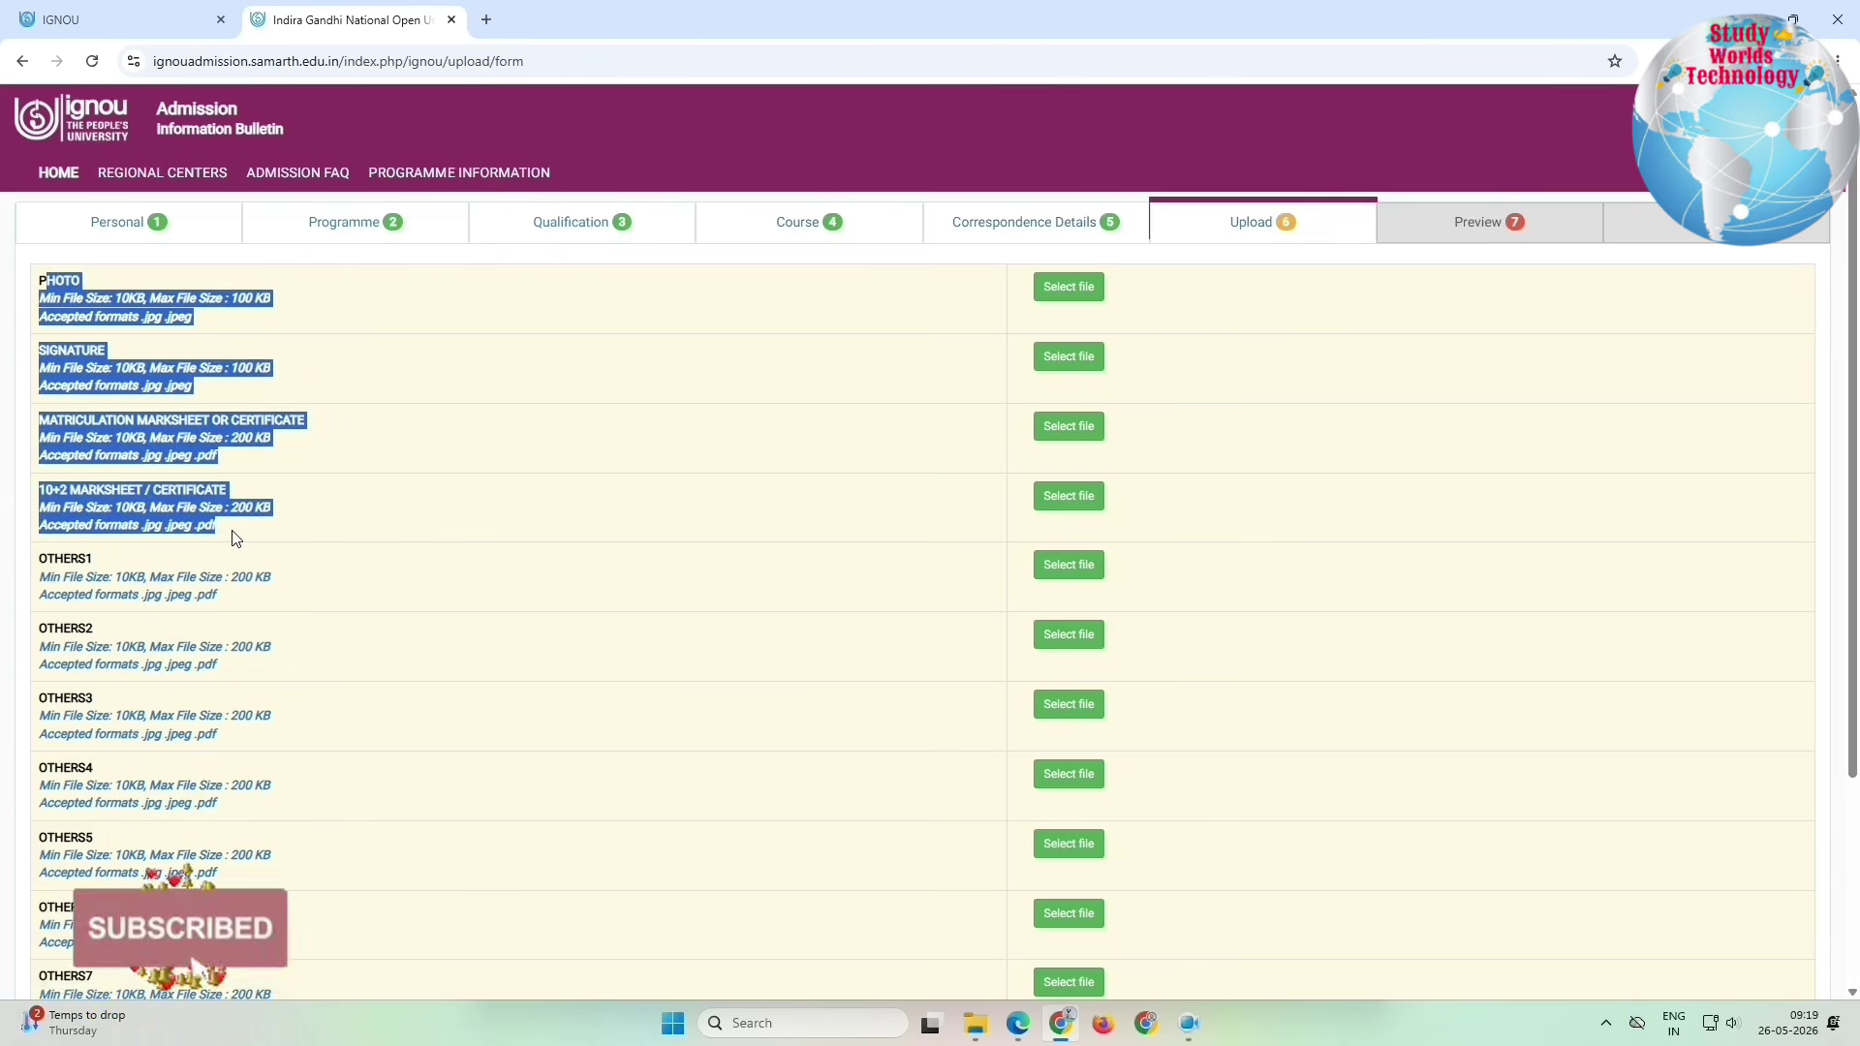
pyautogui.moveTo(118, 368); pyautogui.dragTo(230, 403)
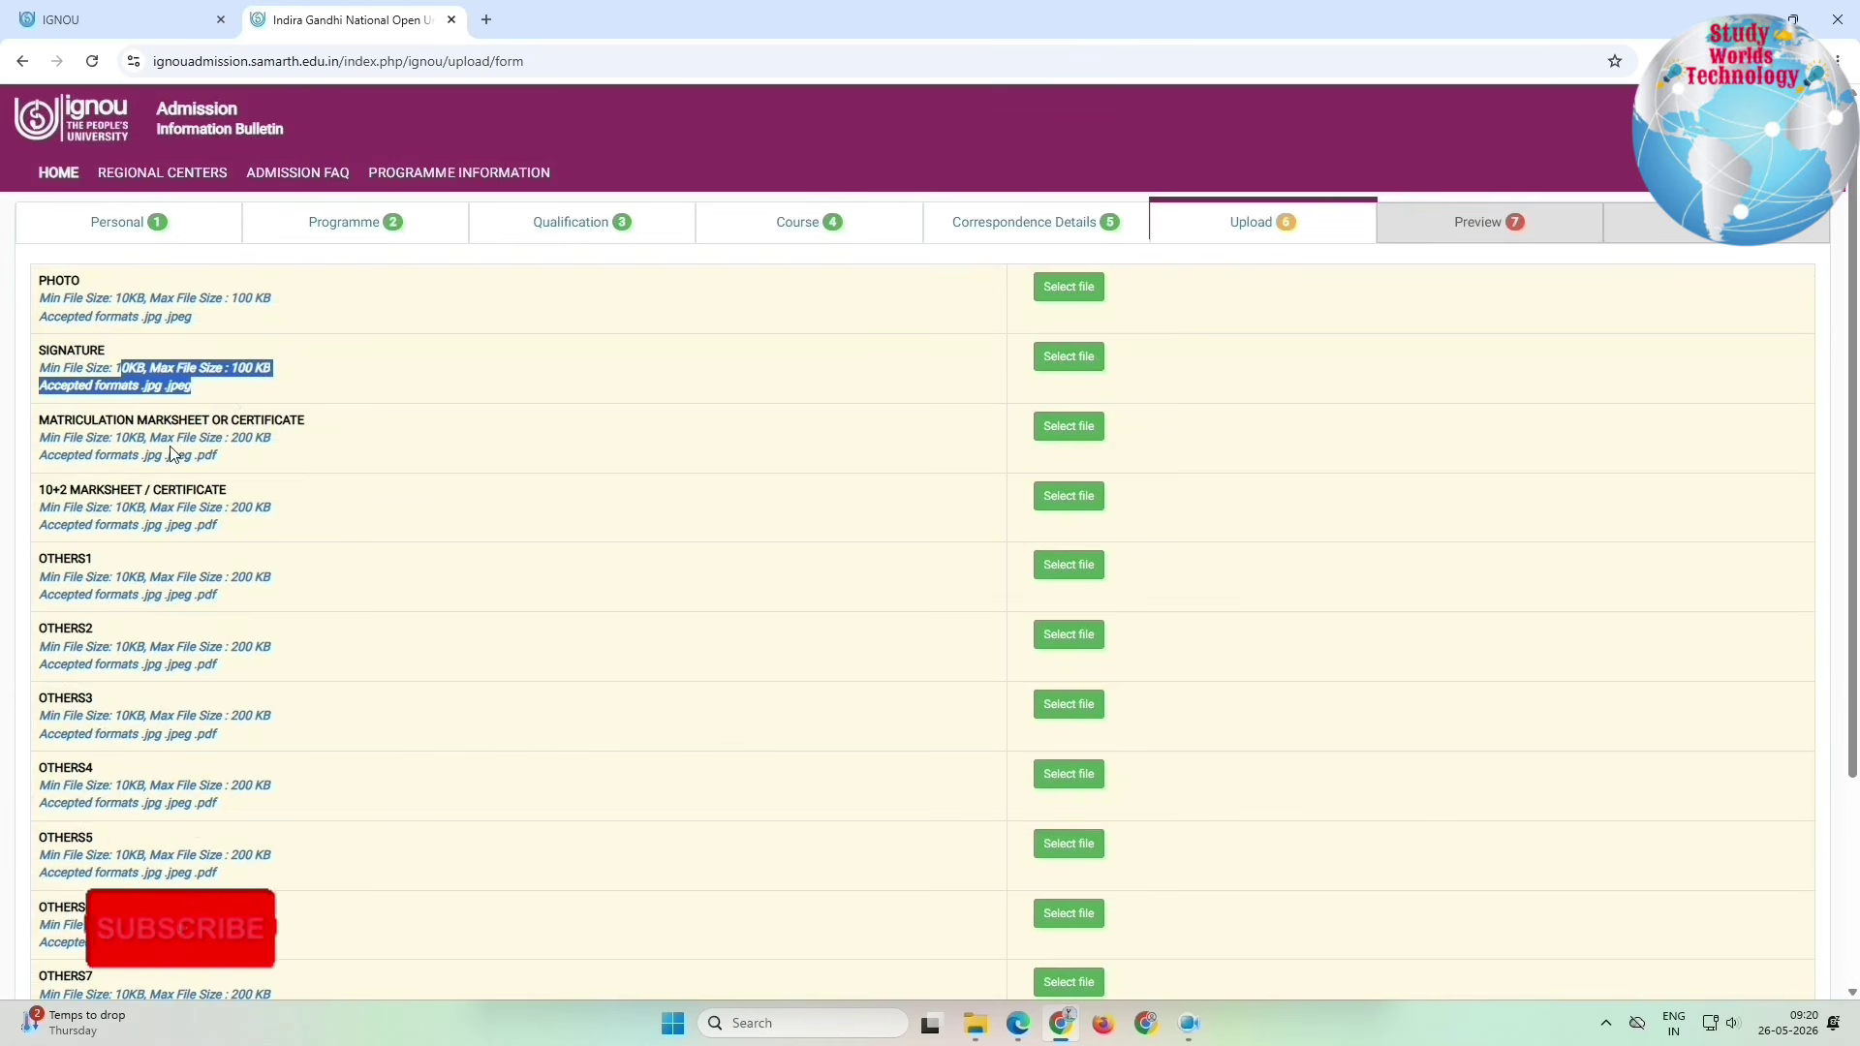
pyautogui.click(65, 433)
pyautogui.moveTo(92, 433); pyautogui.dragTo(267, 469)
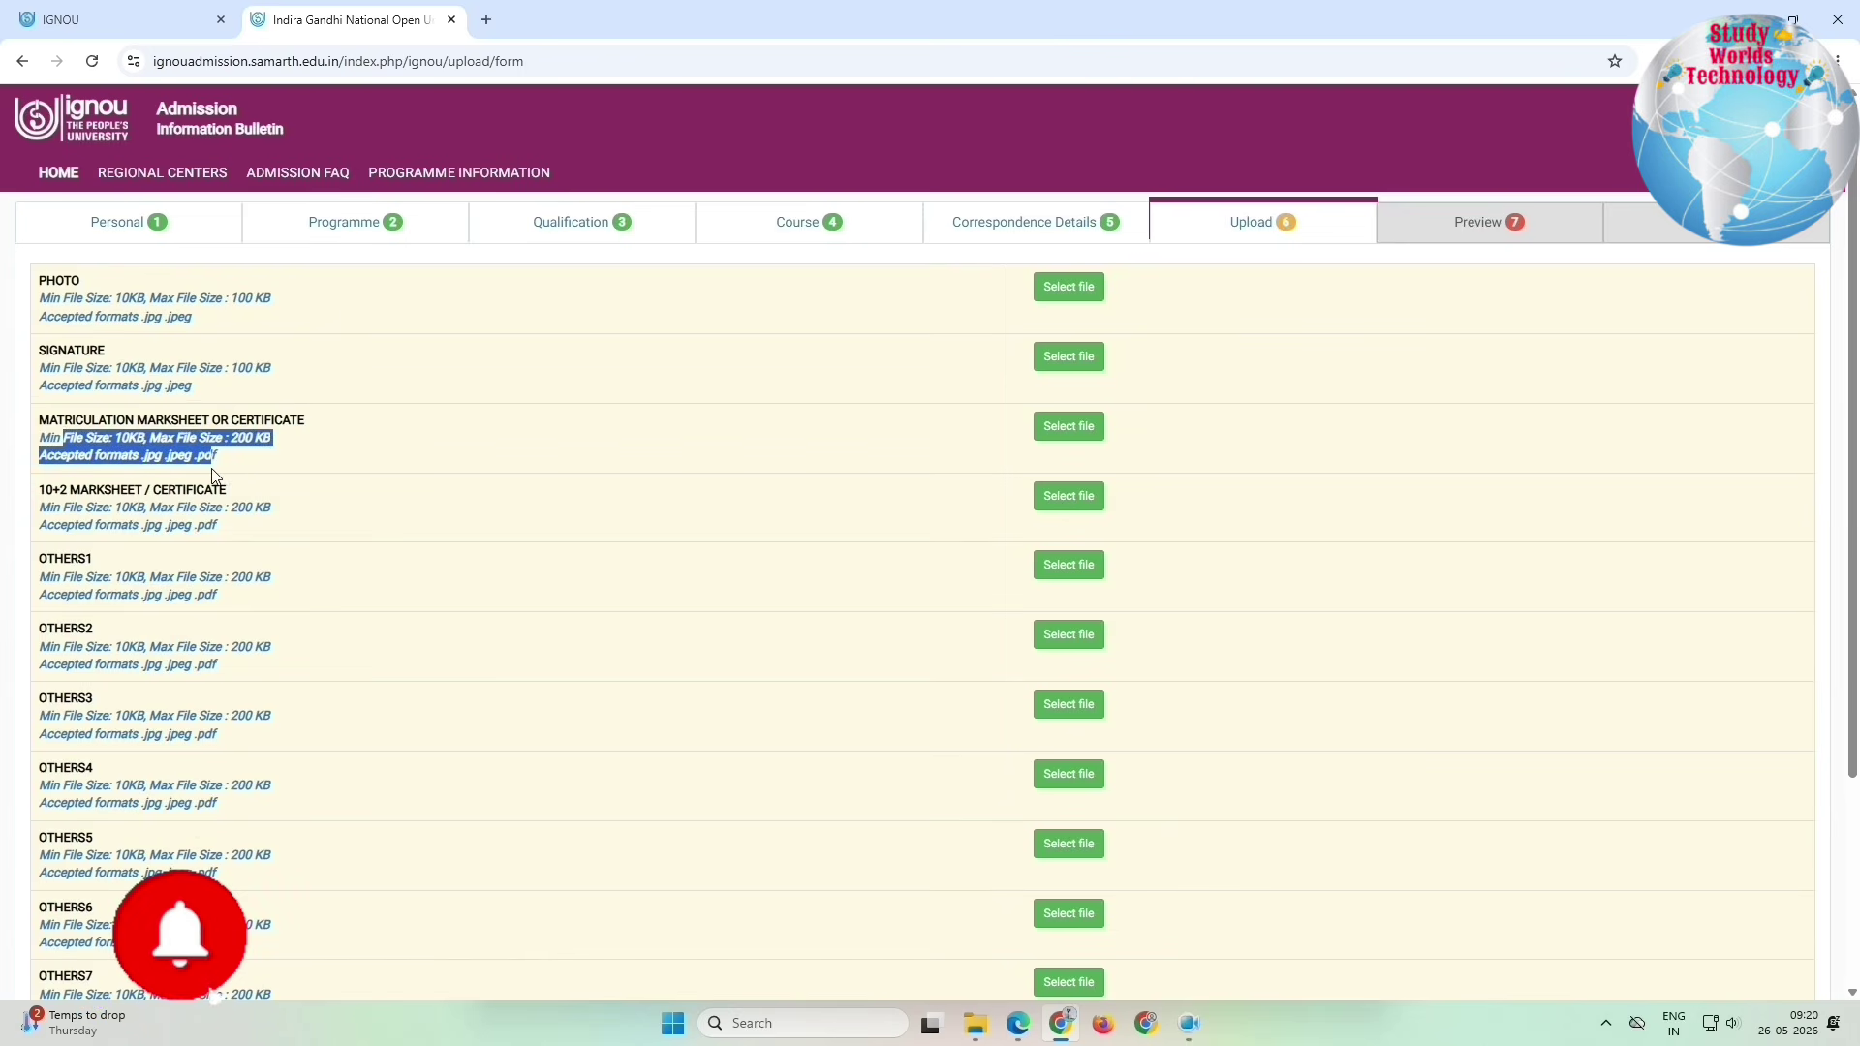
pyautogui.moveTo(250, 478); pyautogui.dragTo(243, 550)
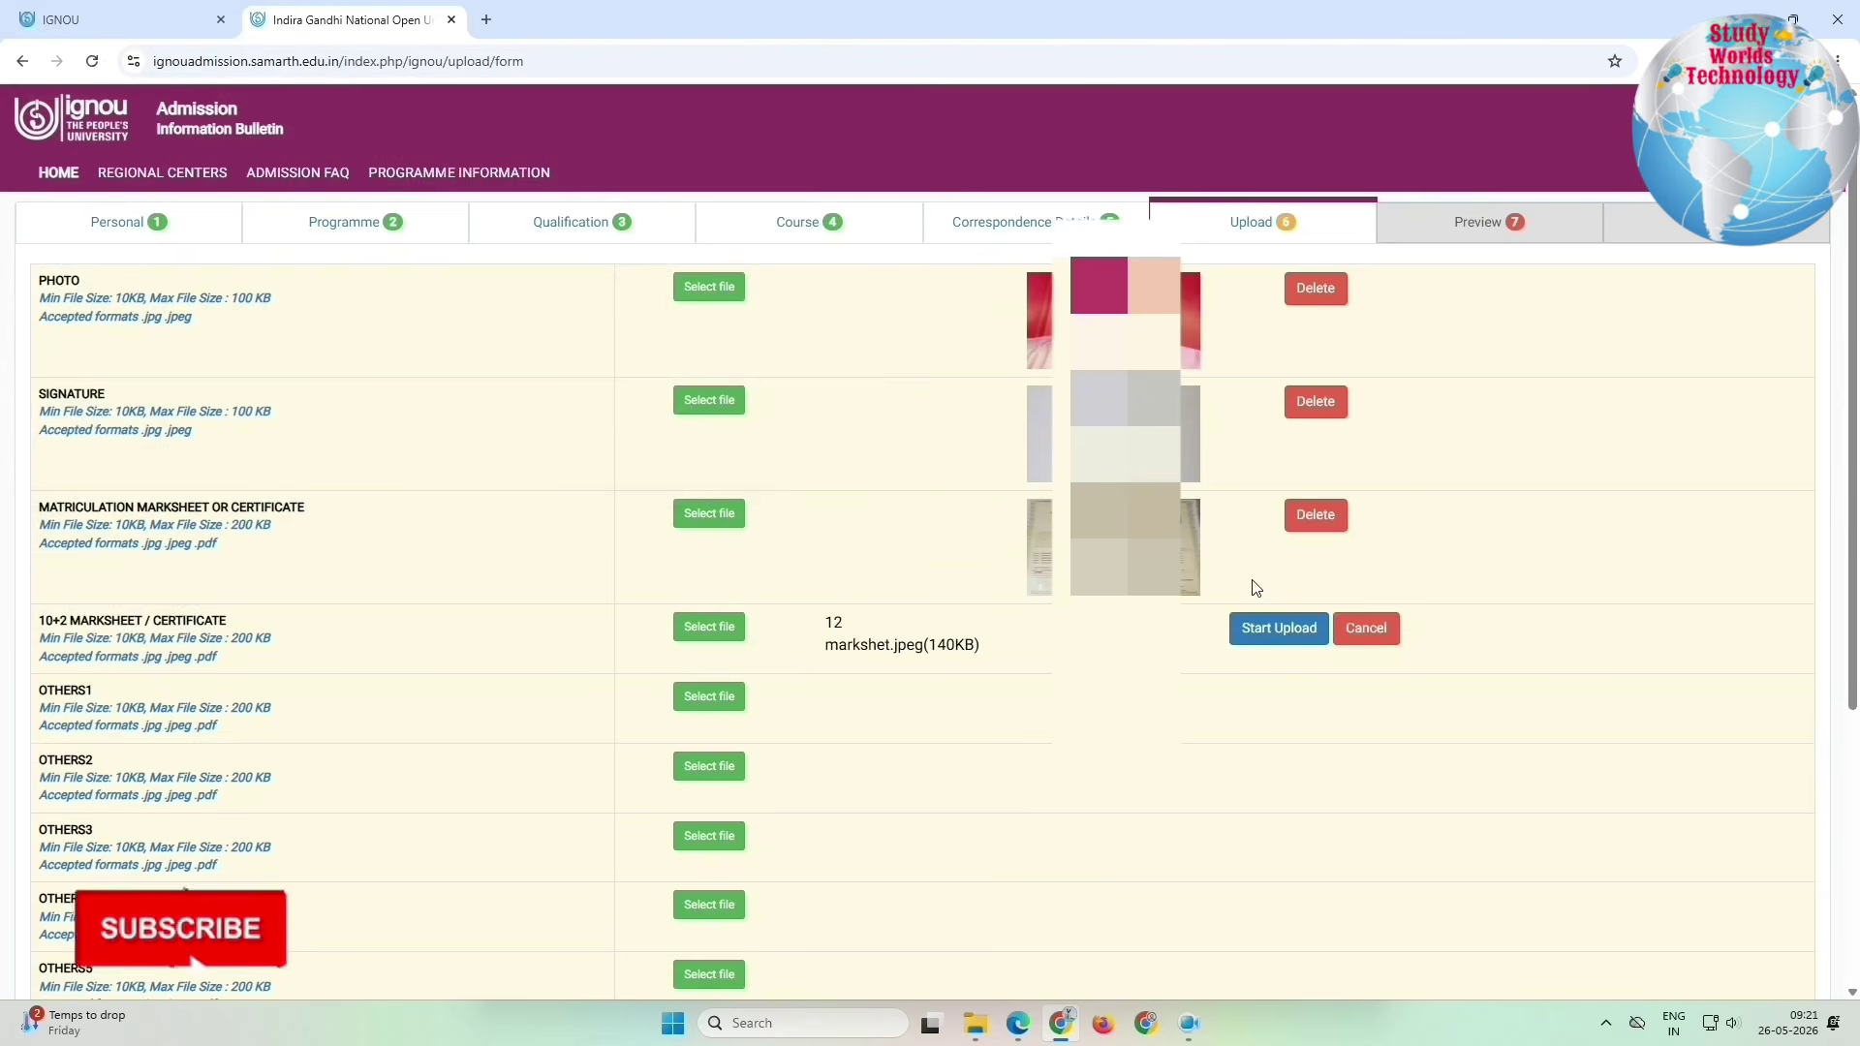
pyautogui.click(1257, 628)
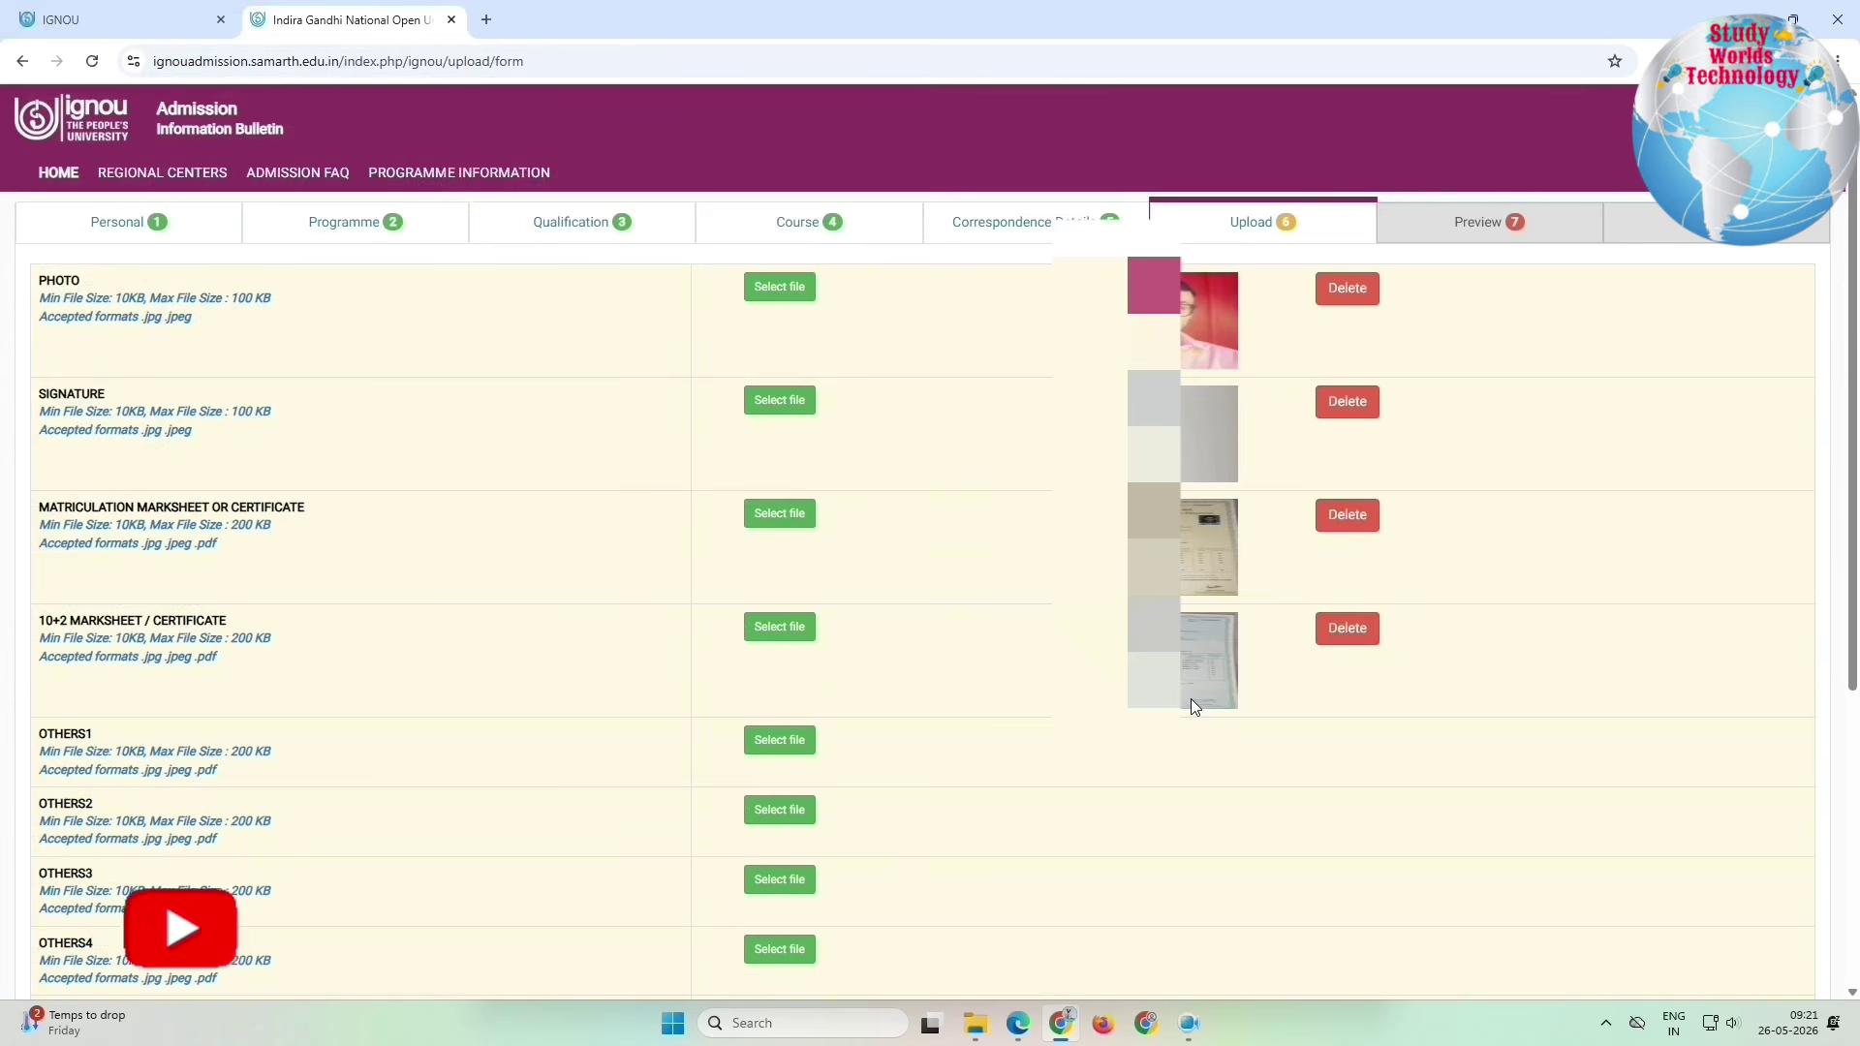
pyautogui.scroll(-5, 1190, 699)
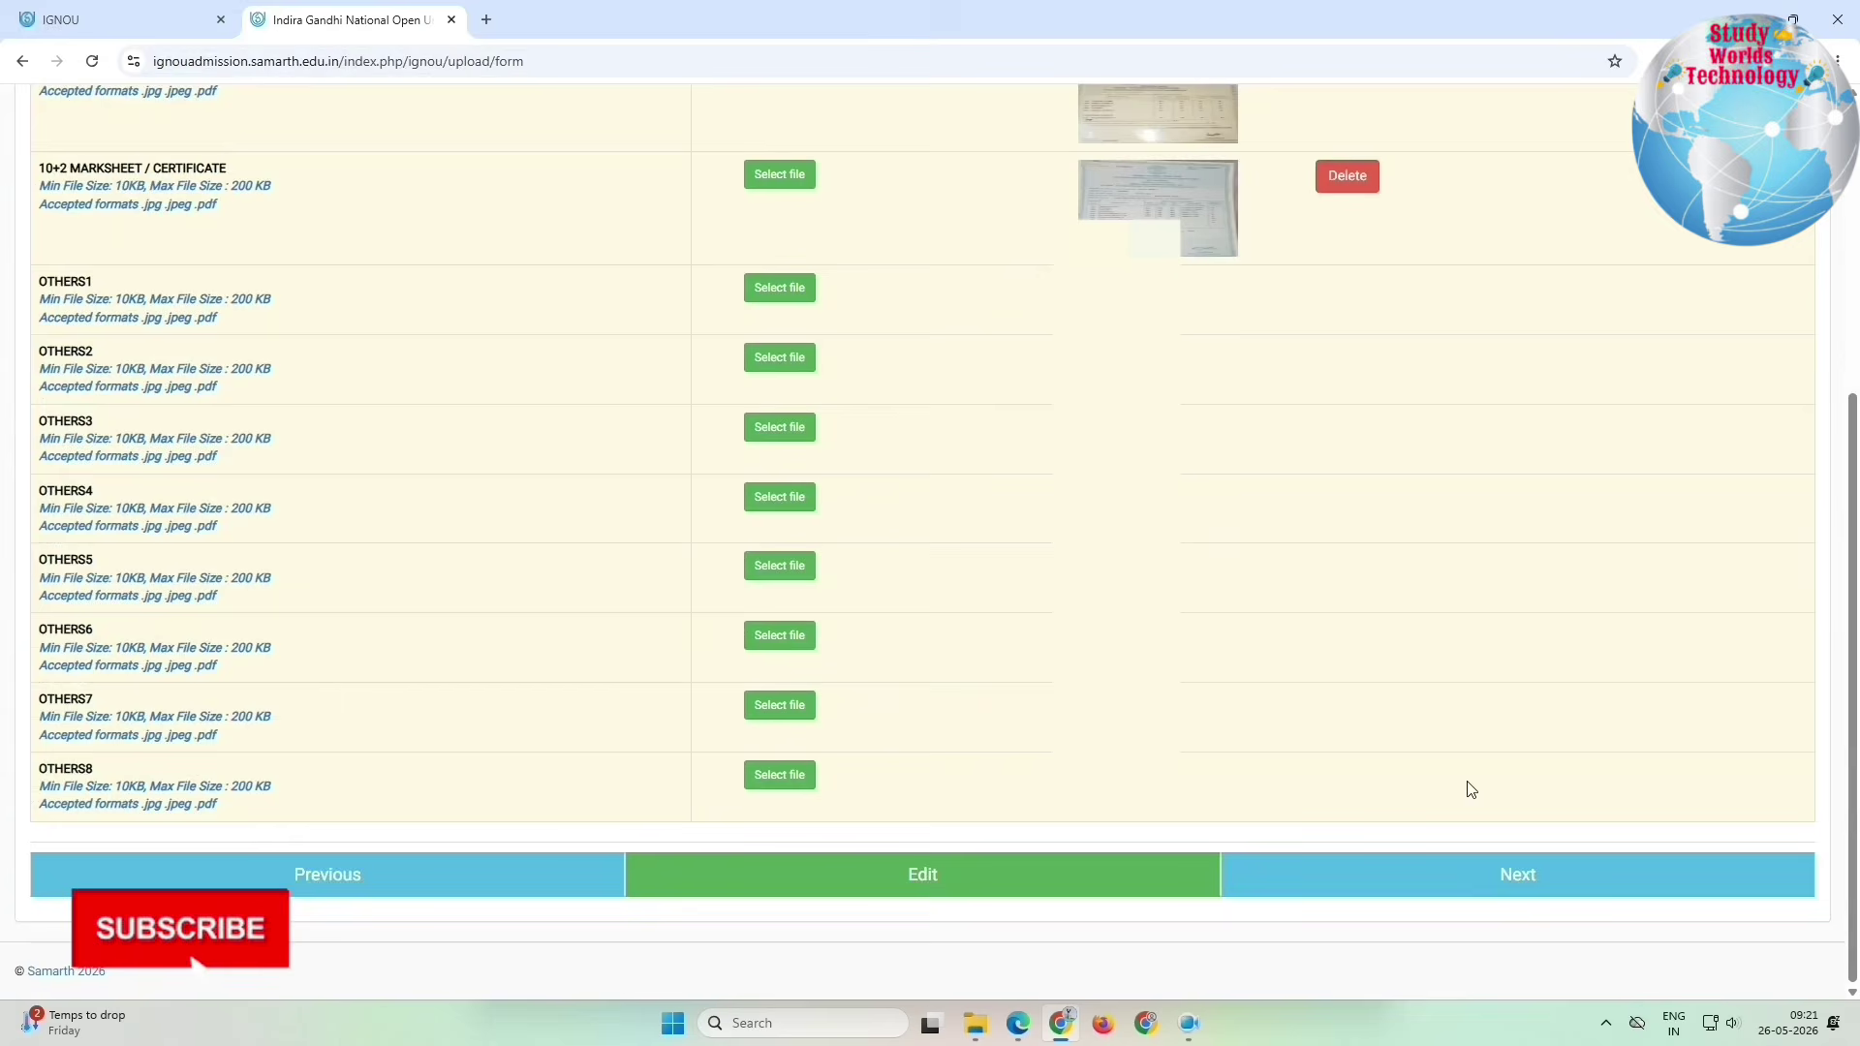
pyautogui.click(1502, 885)
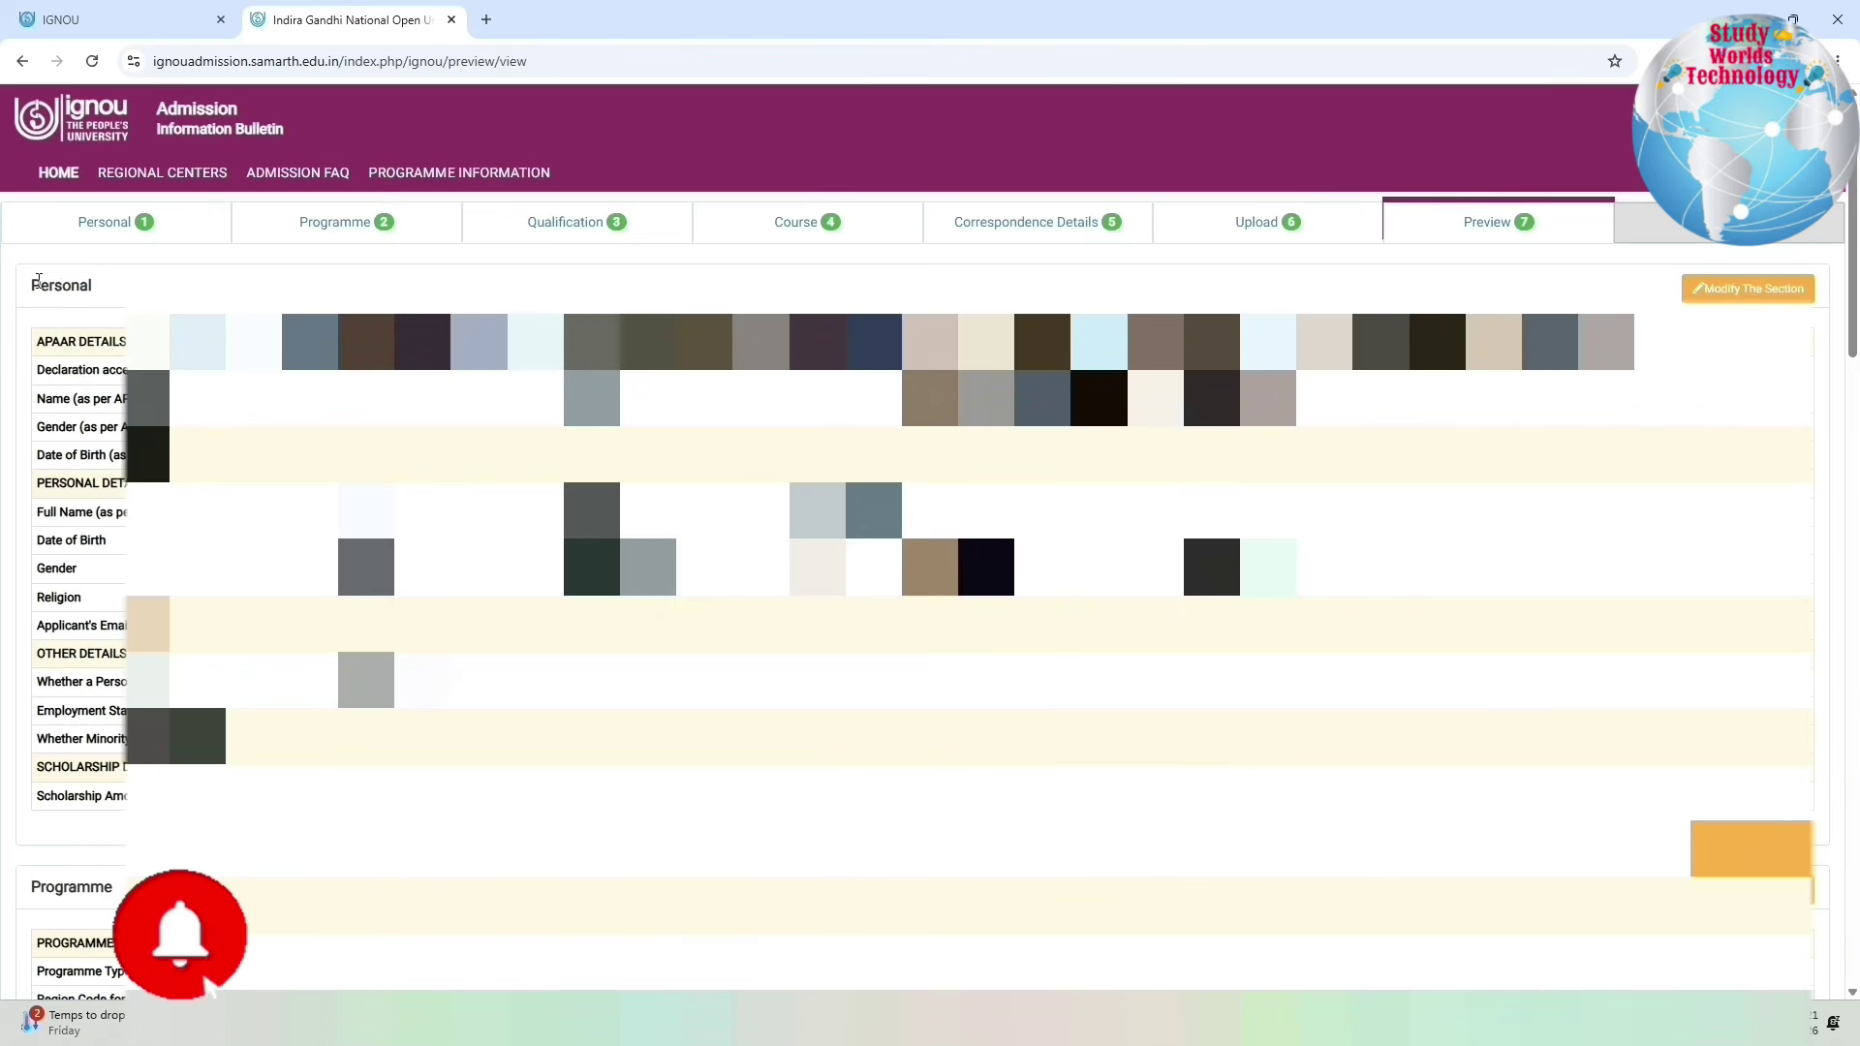
# Step: Review the fee breakdown: programme fee 10500.00, development and registration fees, total 11200.00
pyautogui.moveTo(39, 285); pyautogui.dragTo(211, 993)
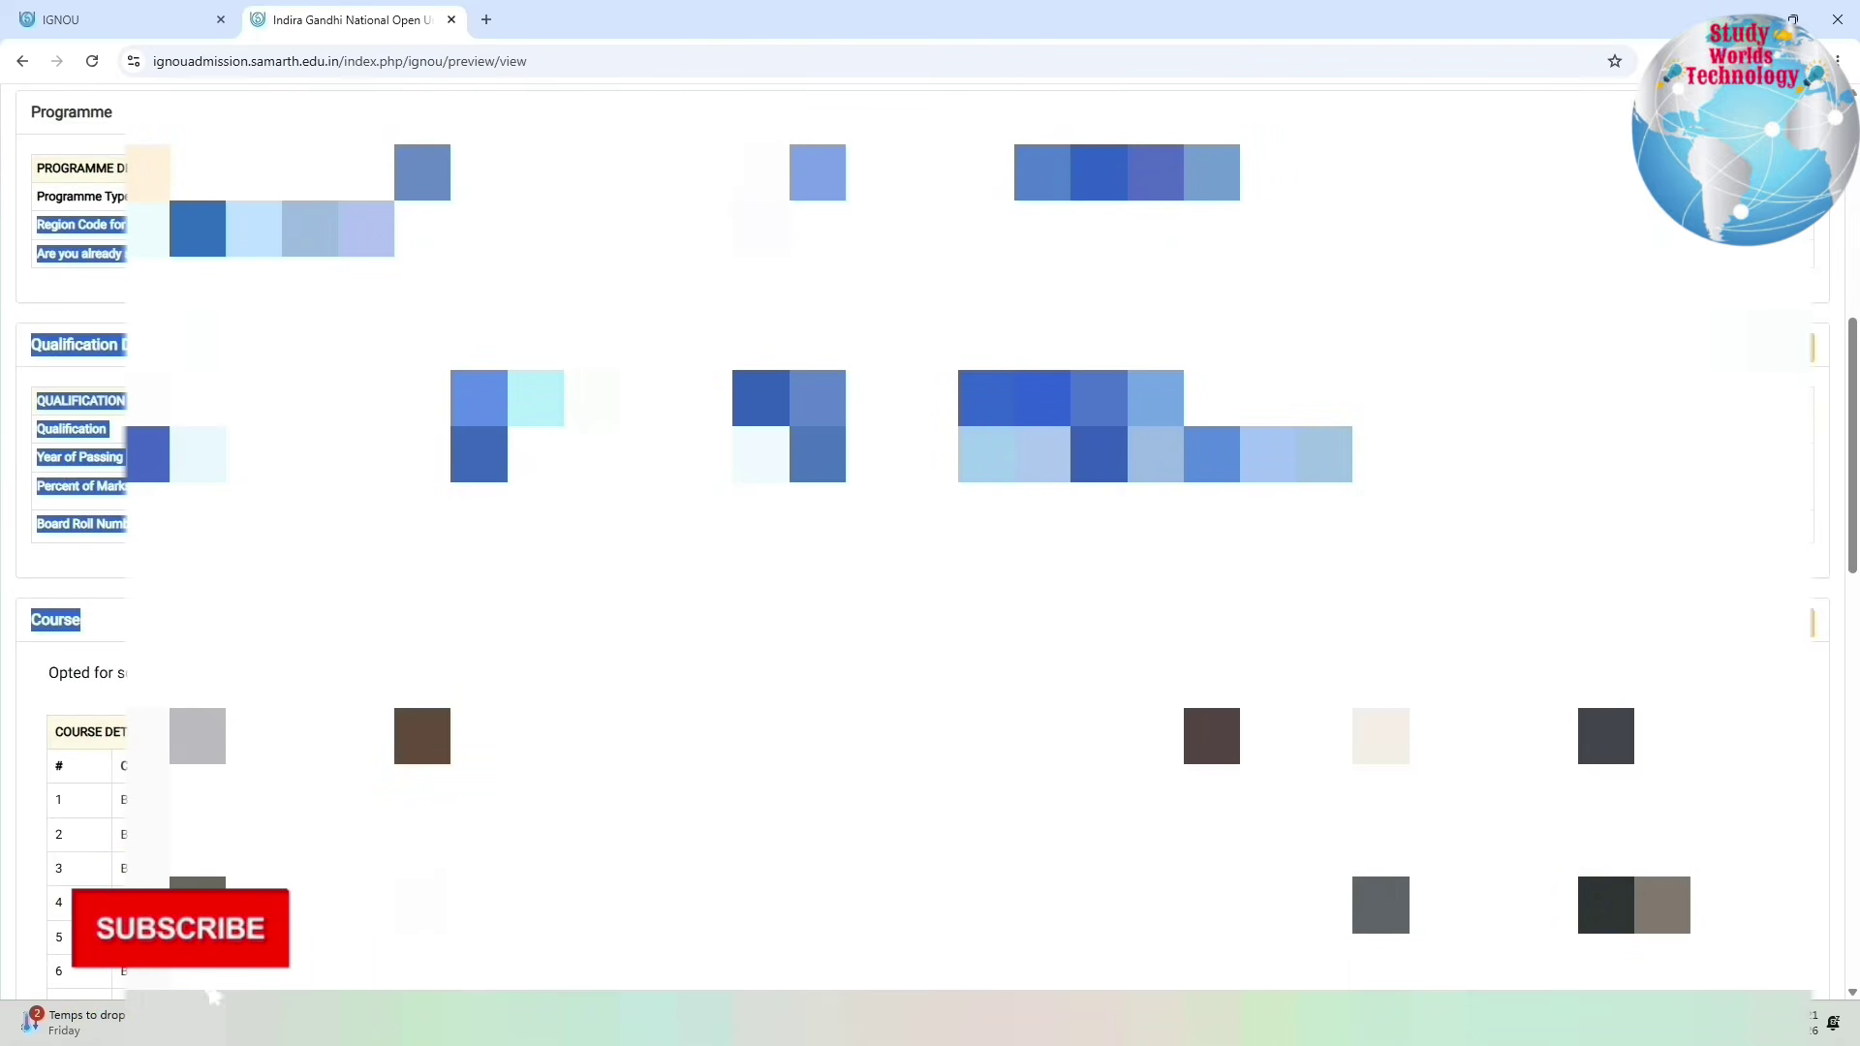
pyautogui.scroll(-7, 930, 543)
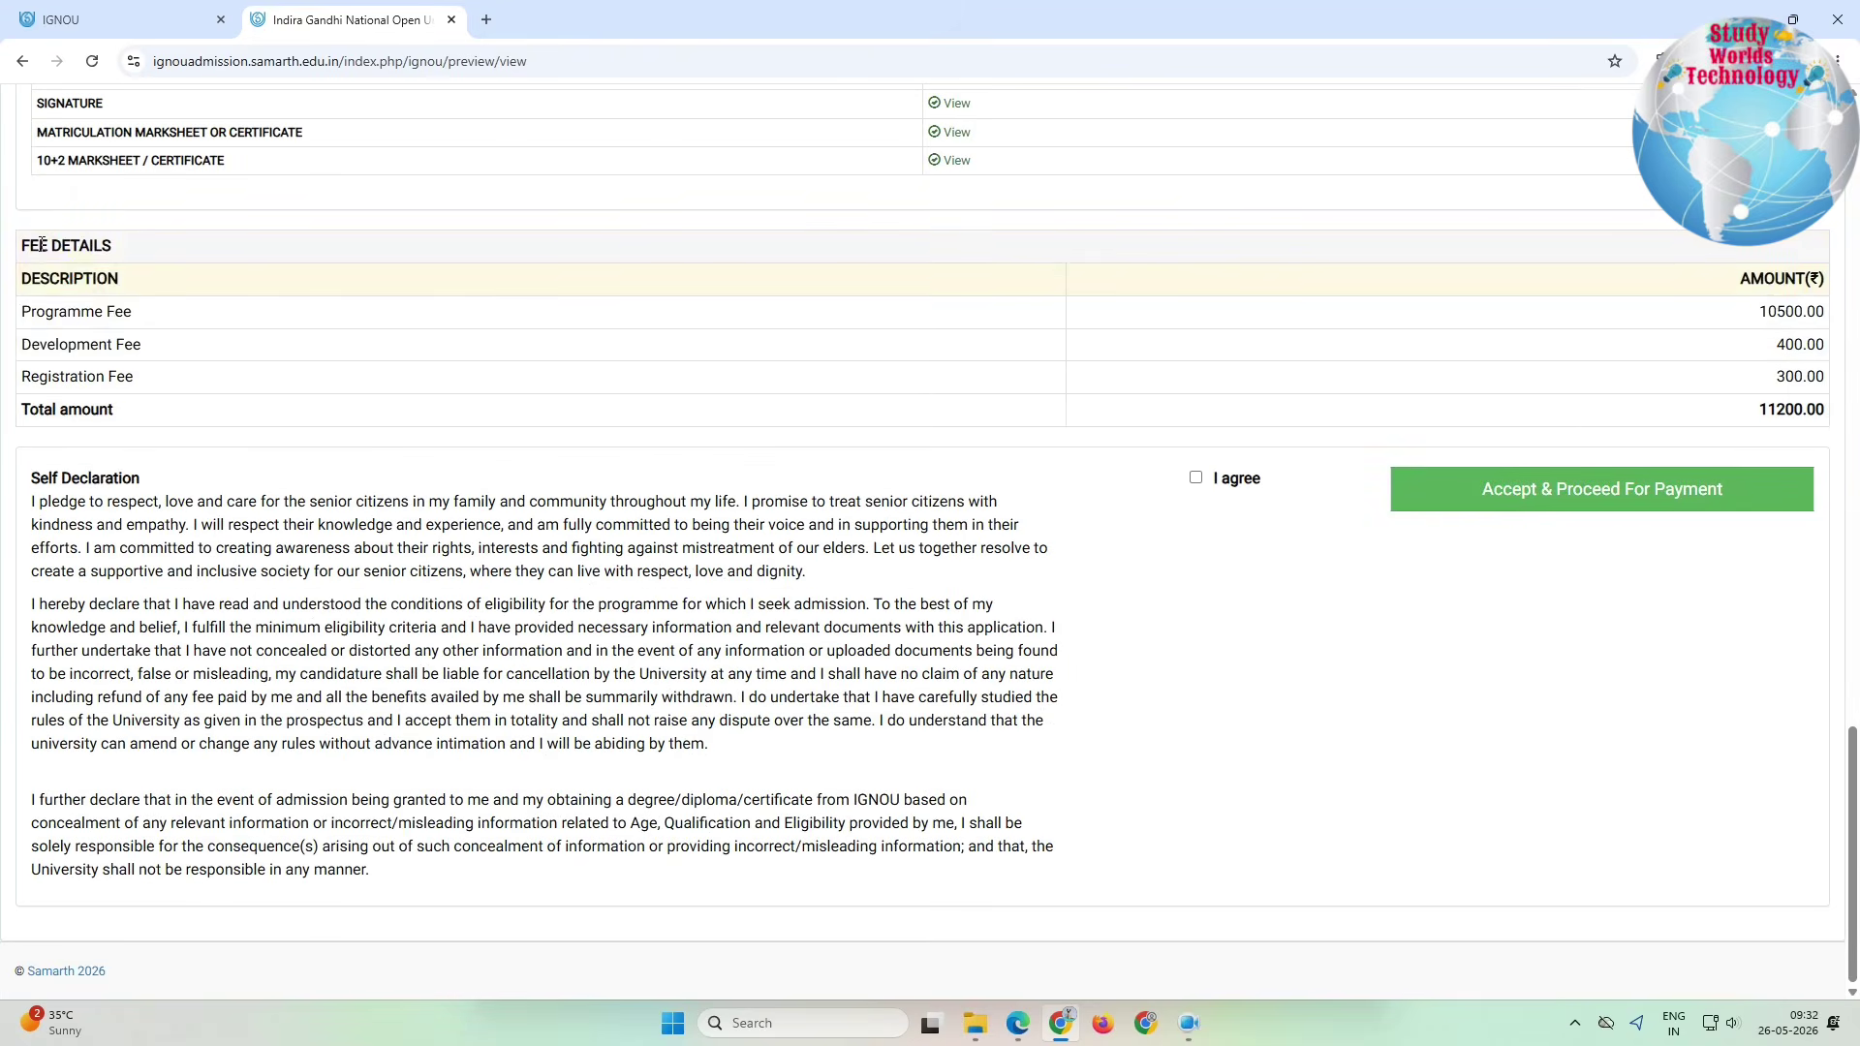
pyautogui.moveTo(39, 245); pyautogui.dragTo(1820, 410)
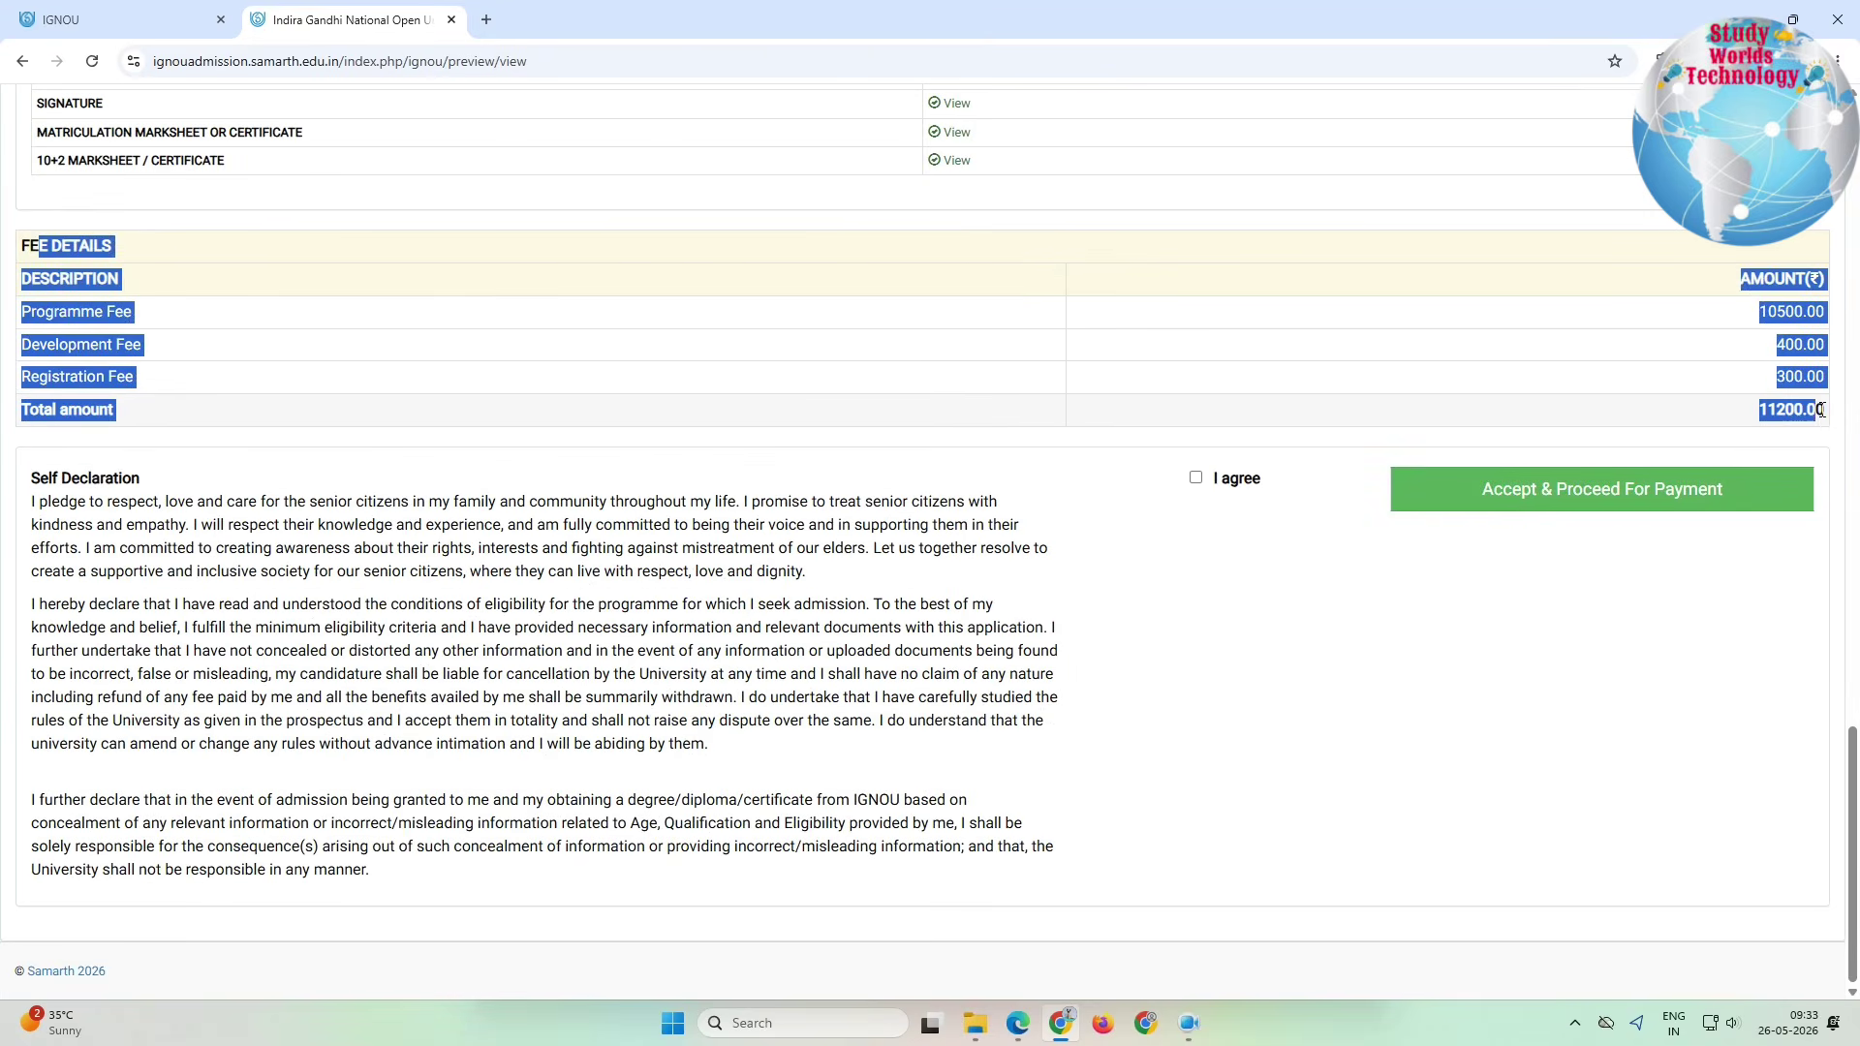
pyautogui.moveTo(1805, 311); pyautogui.dragTo(1707, 350)
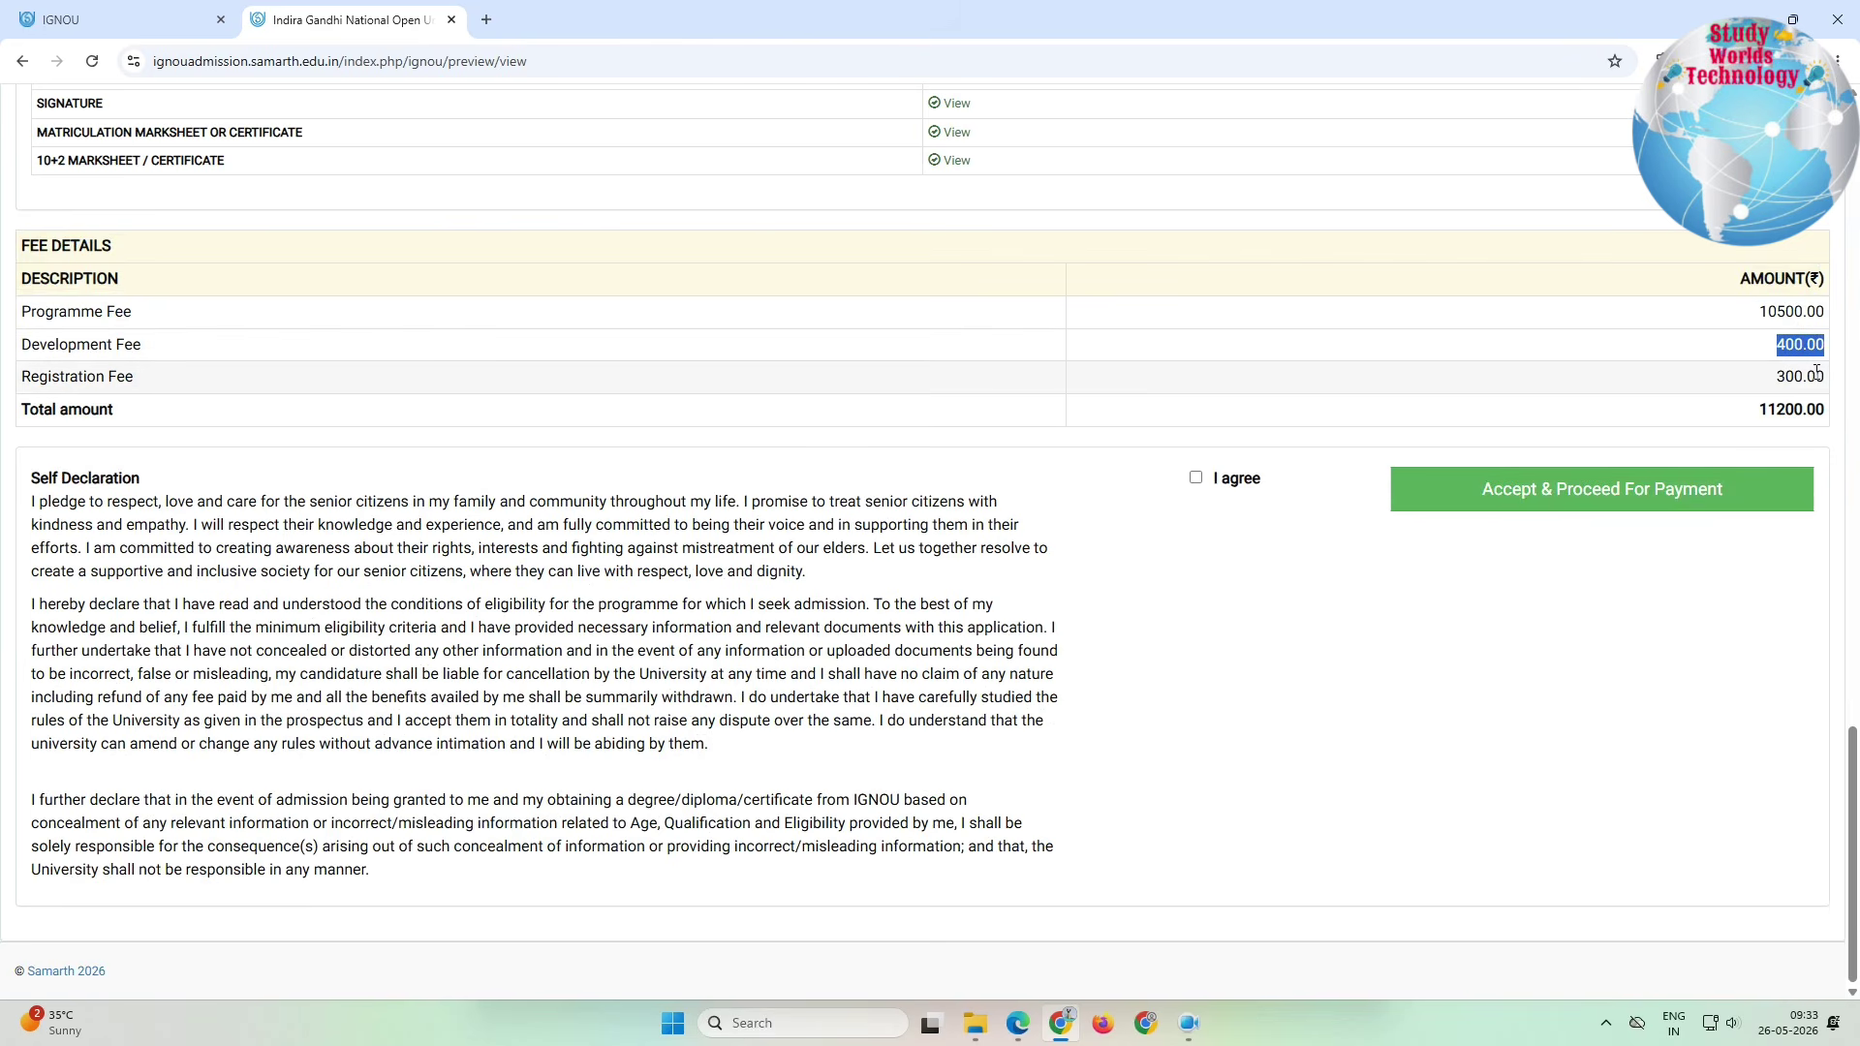
pyautogui.moveTo(1817, 378); pyautogui.dragTo(1644, 383)
pyautogui.moveTo(1815, 411); pyautogui.dragTo(1734, 419)
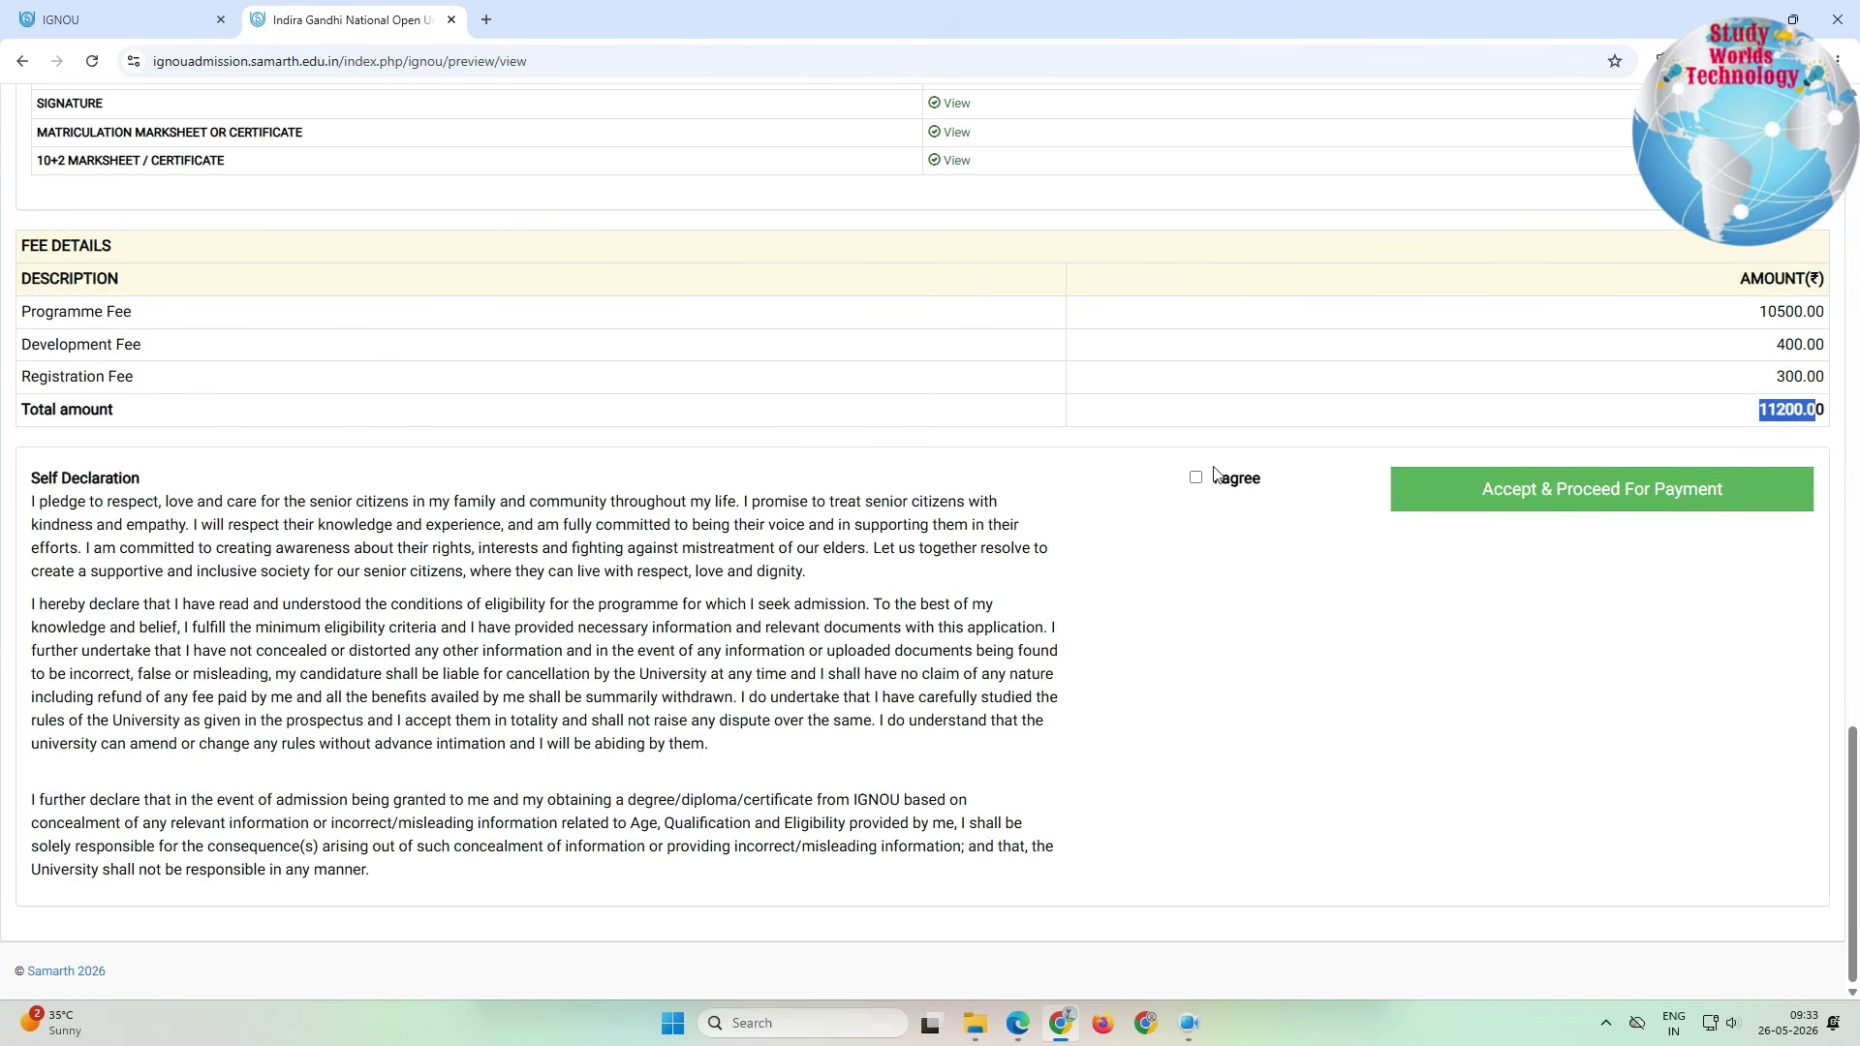
# Step: Accept and proceed to payment through the HDFC gateway, choosing UPI as the method
pyautogui.click(1508, 500)
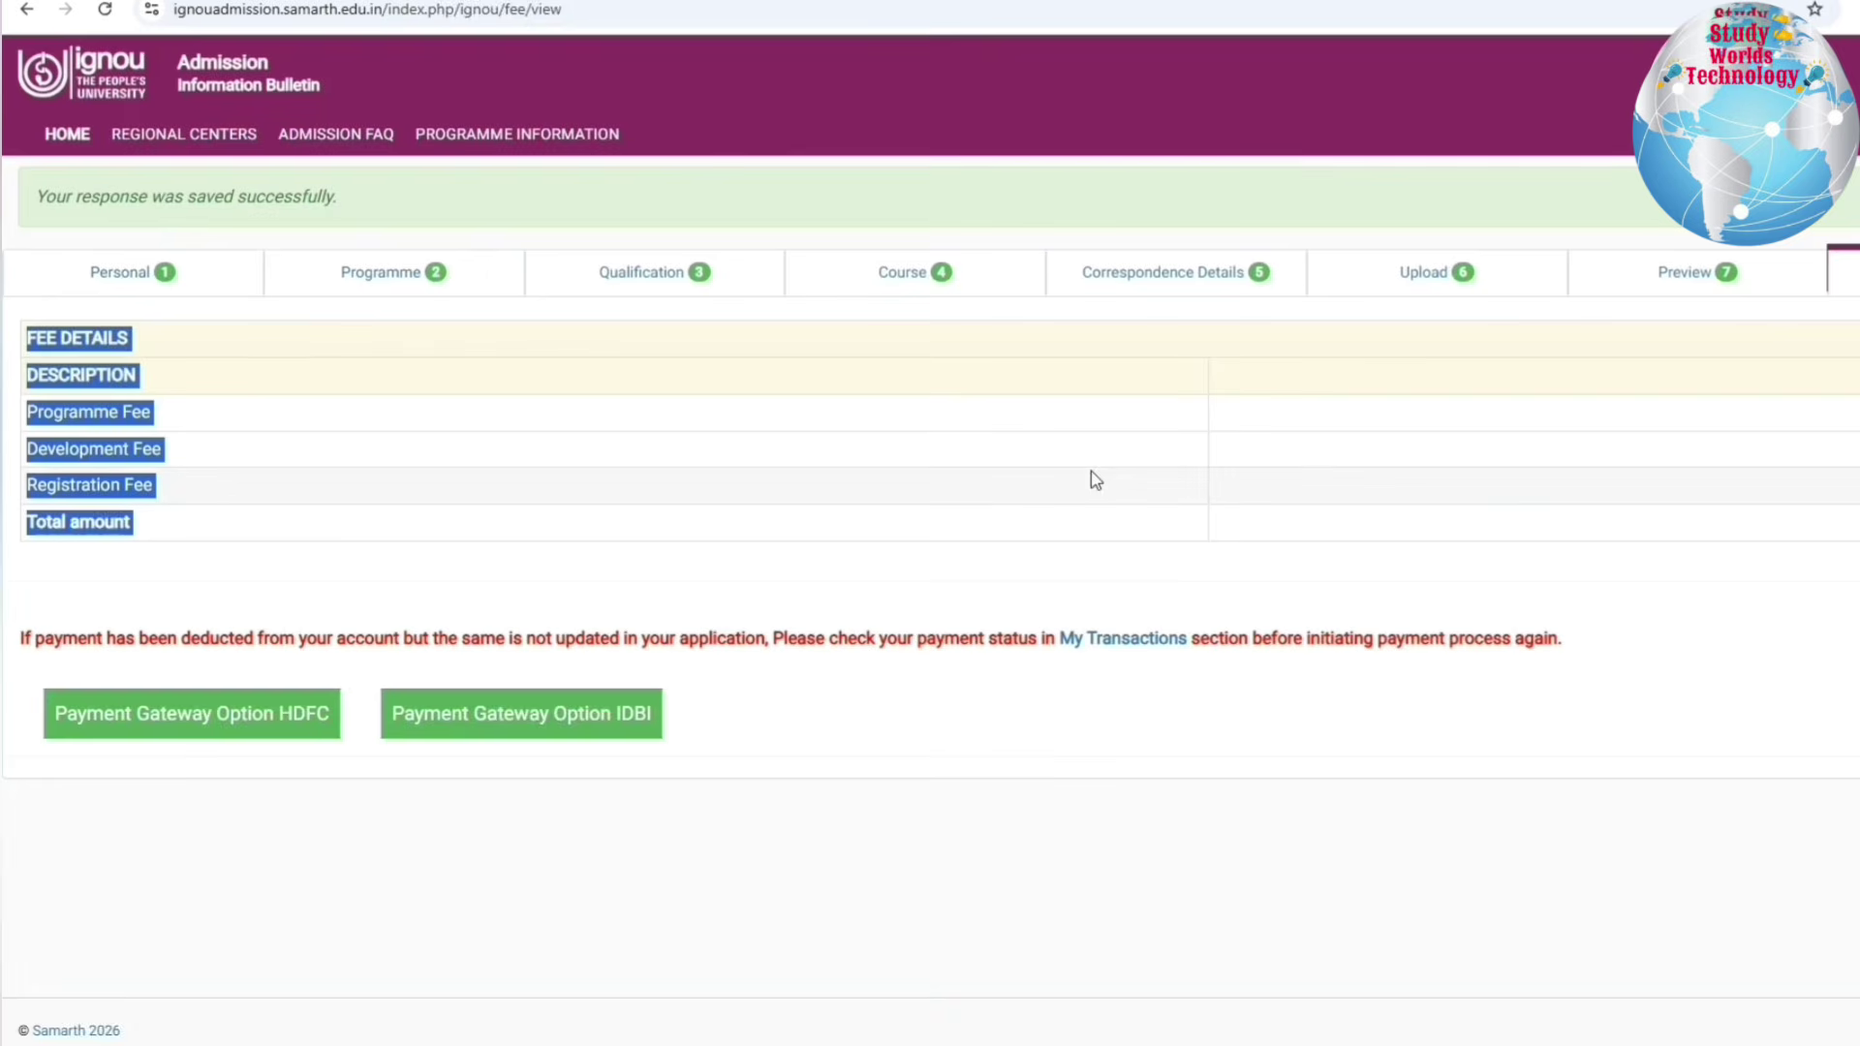
pyautogui.moveTo(44, 637); pyautogui.dragTo(1470, 706)
pyautogui.click(1282, 704)
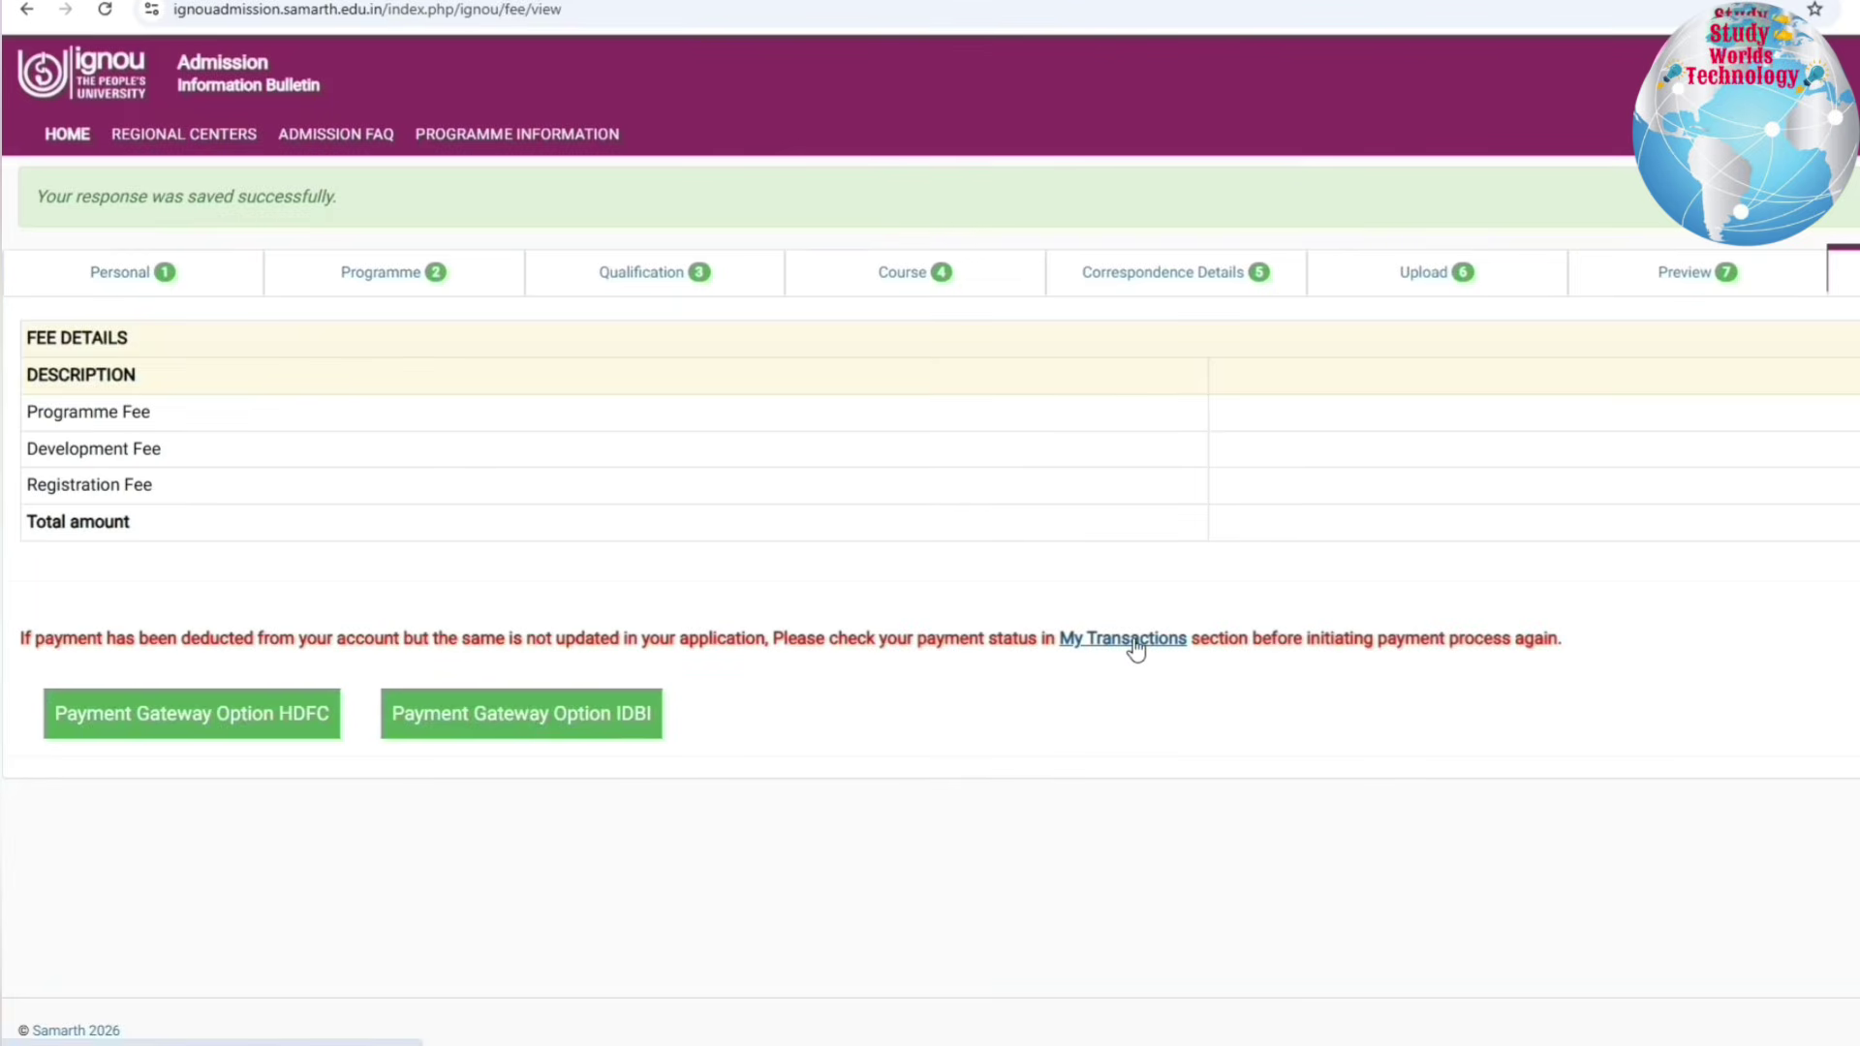
pyautogui.click(203, 643)
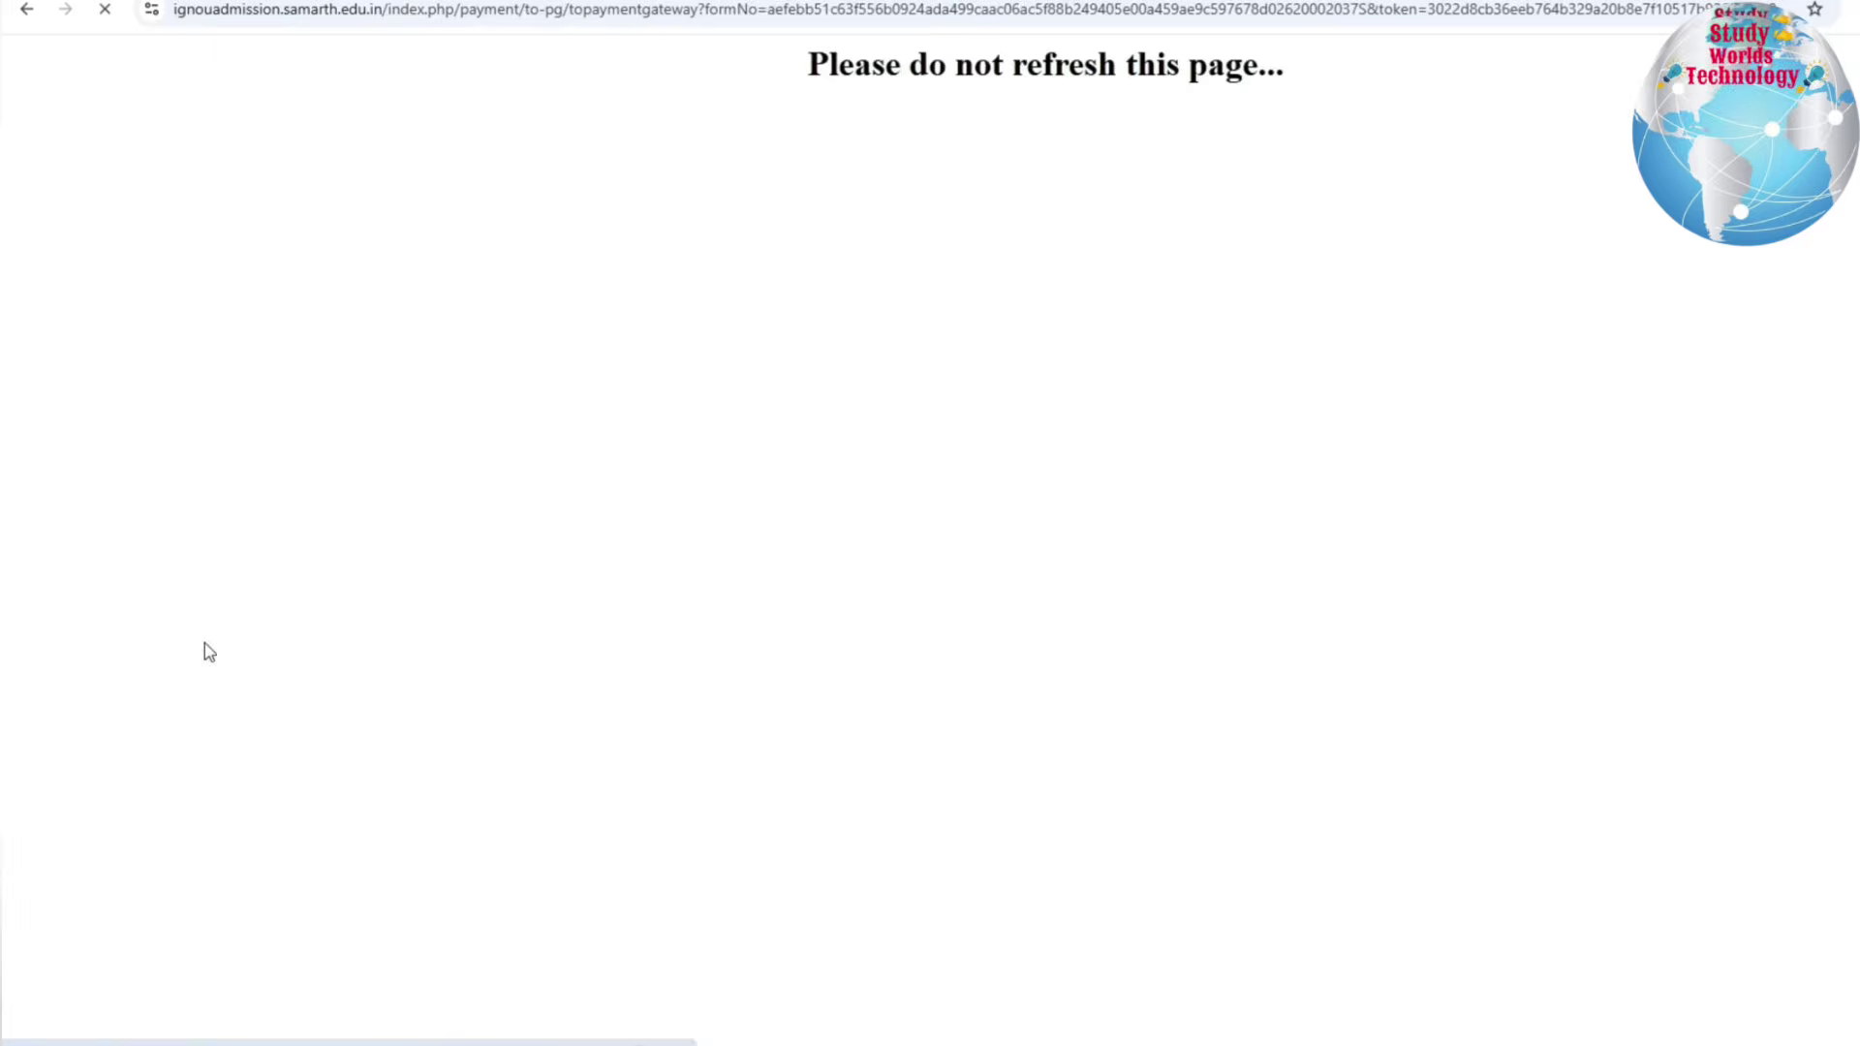
pyautogui.click(1309, 316)
pyautogui.click(1250, 630)
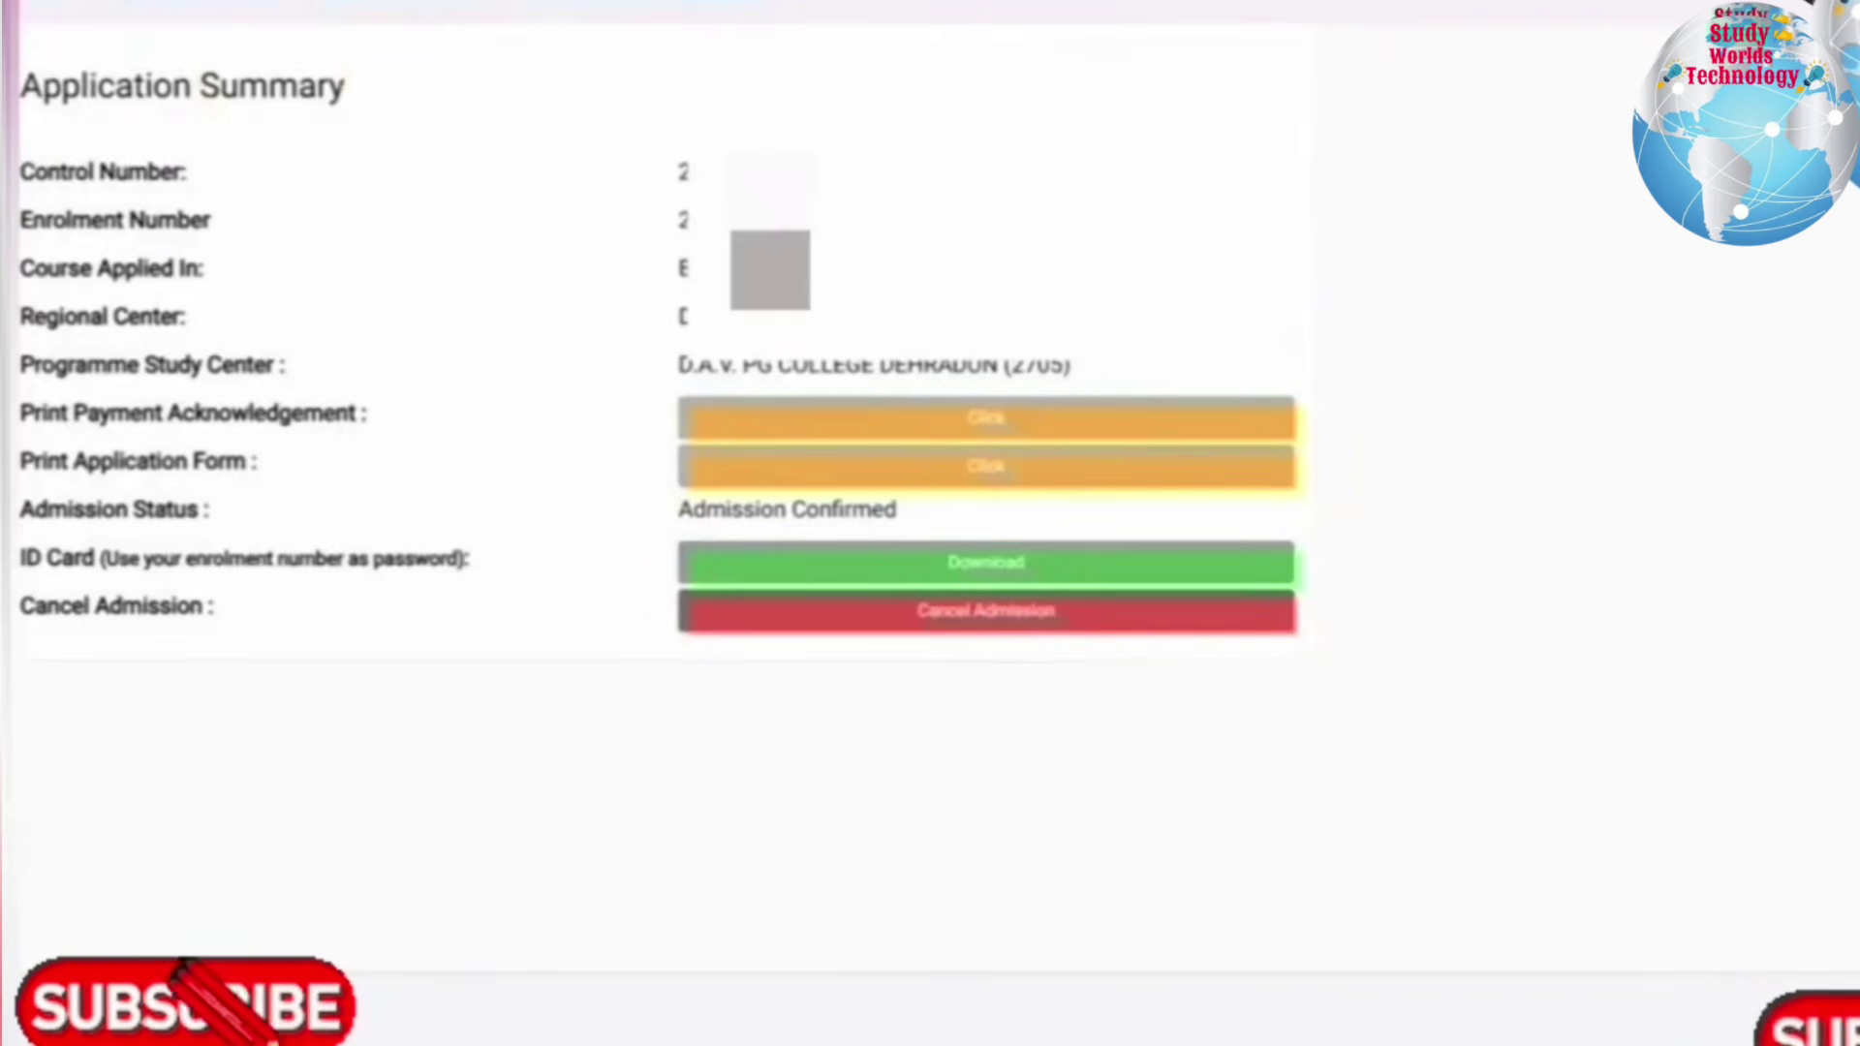
# Step: Review the course and study centre details, then open the Print Application Form document
pyautogui.moveTo(70, 268); pyautogui.dragTo(1047, 449)
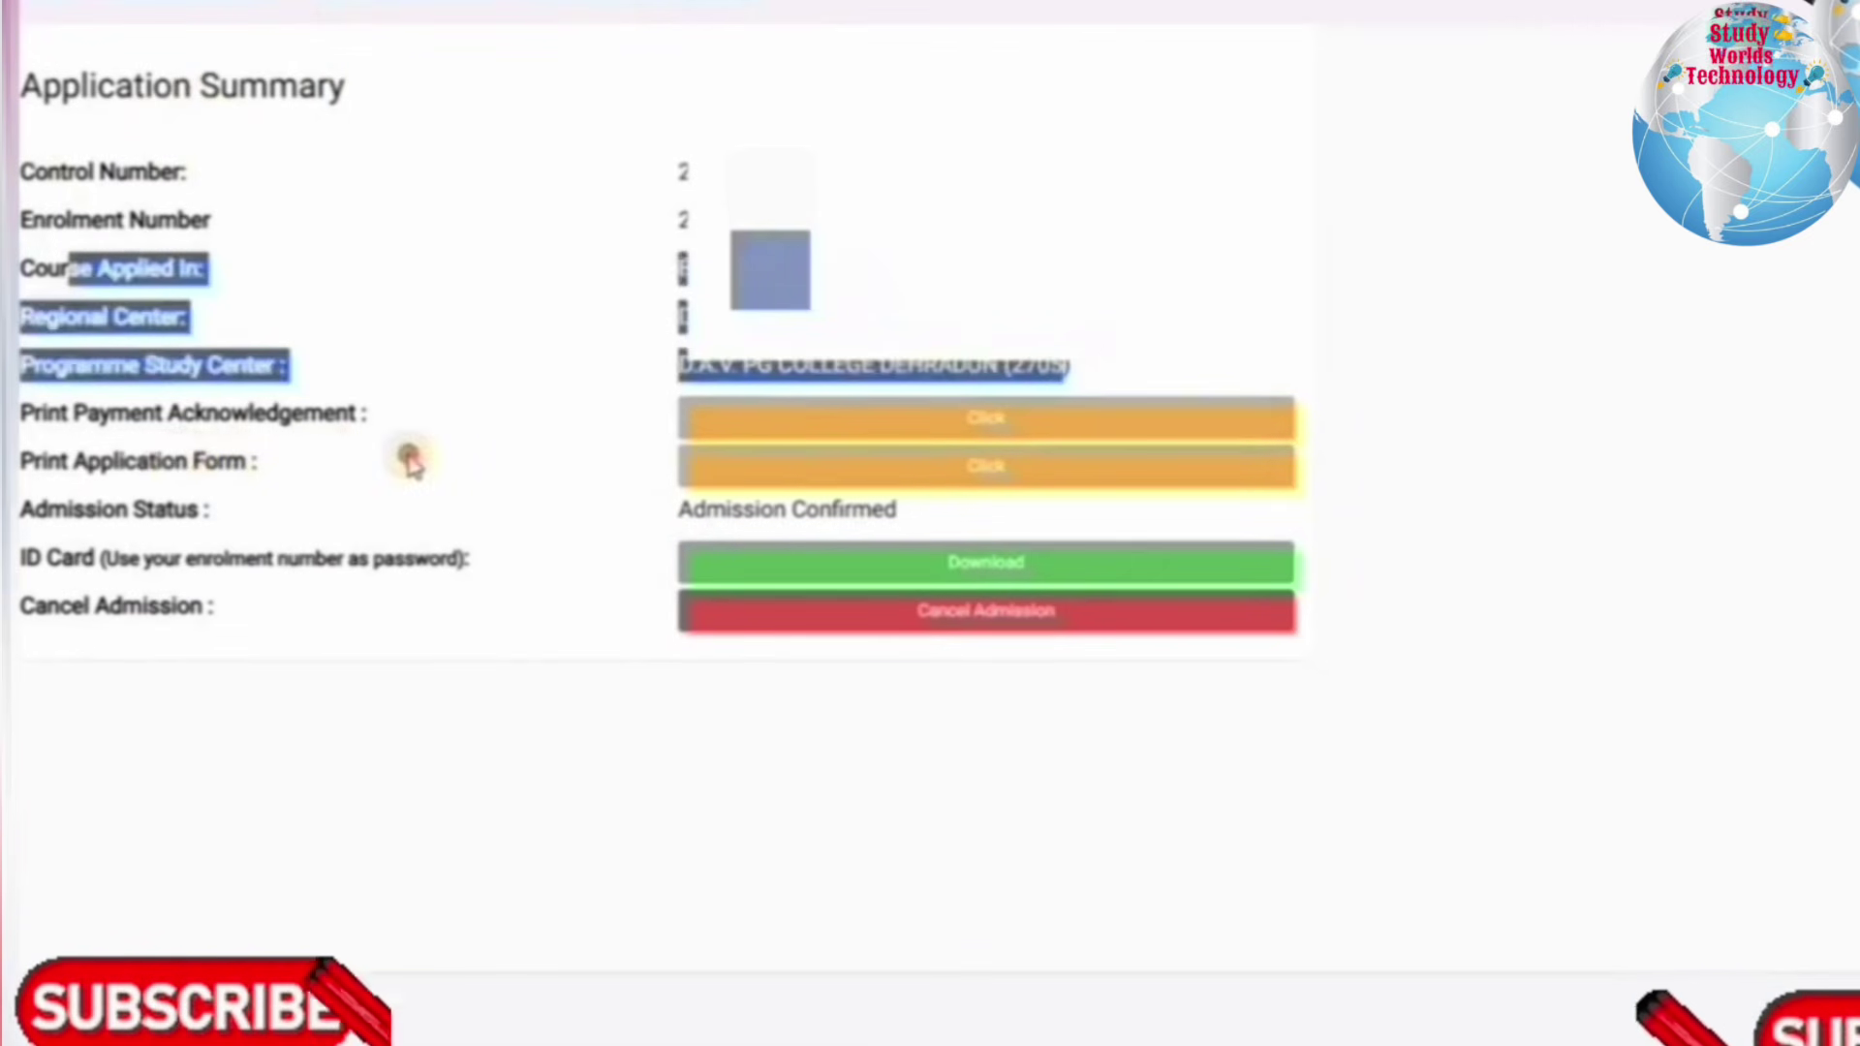
pyautogui.click(867, 474)
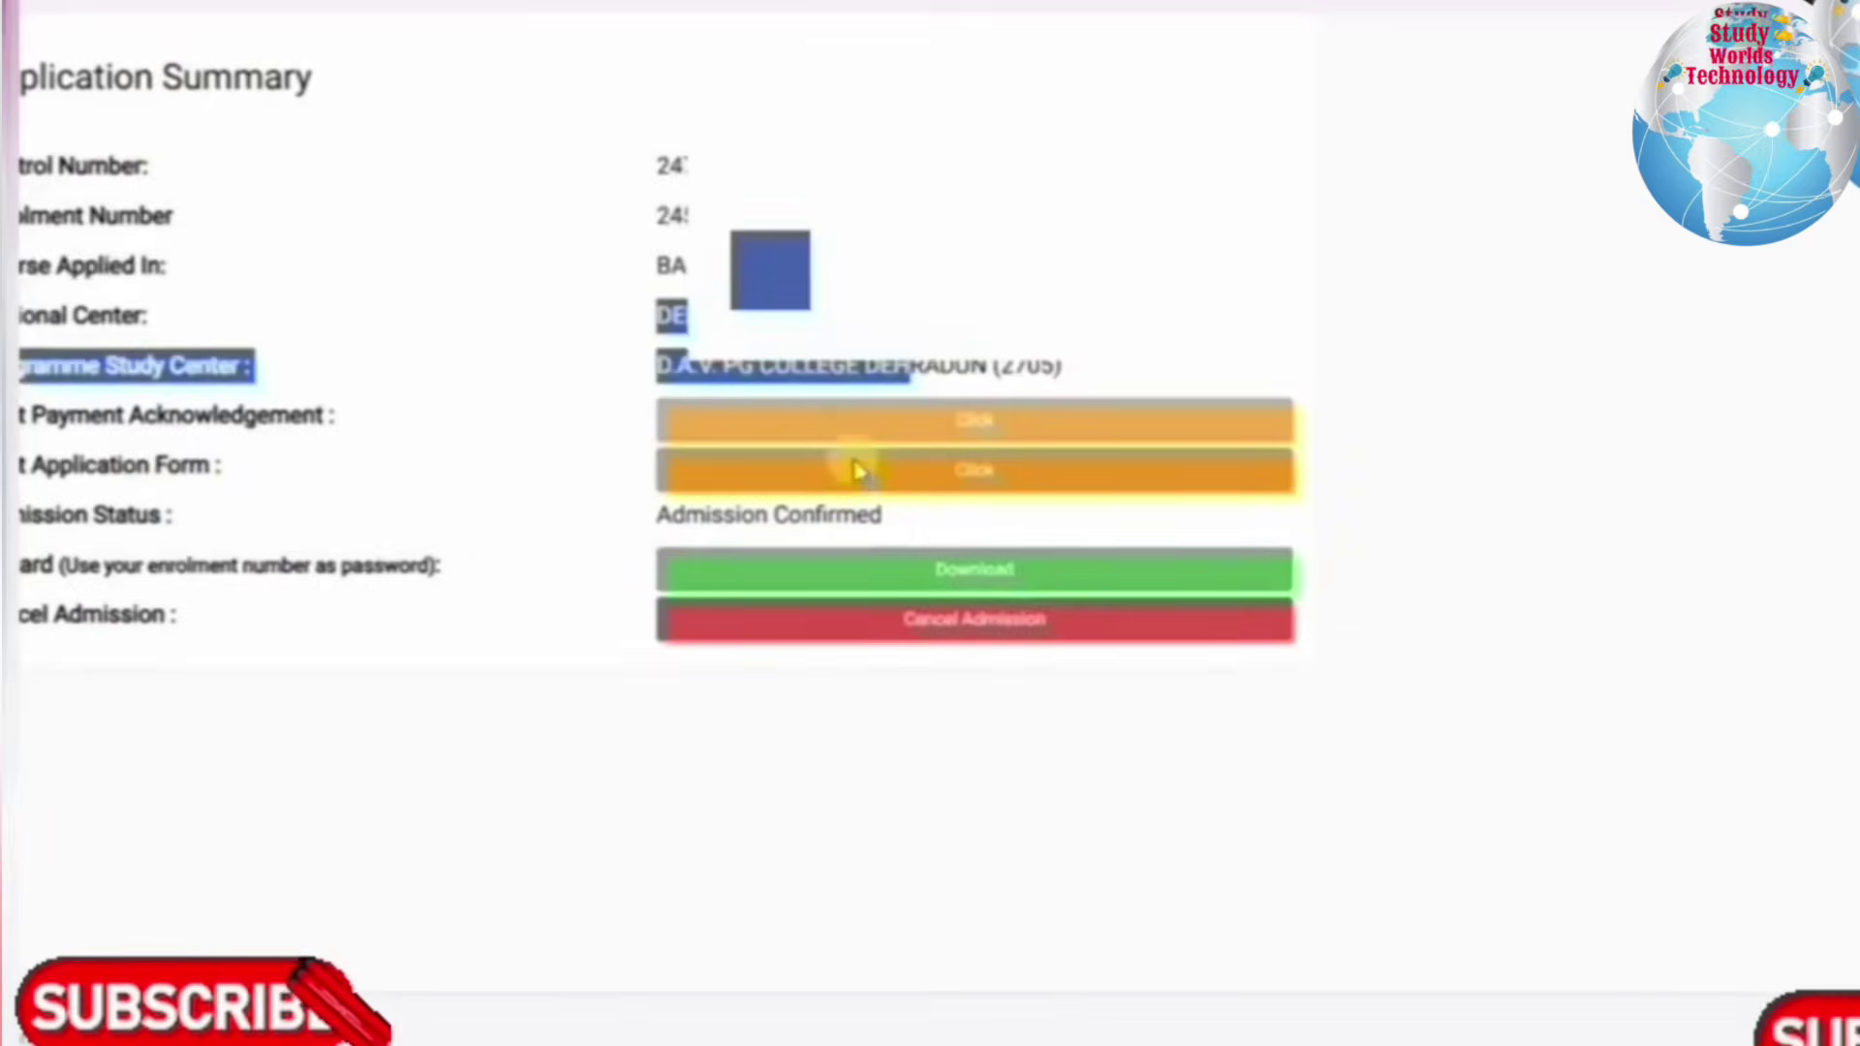
pyautogui.click(851, 470)
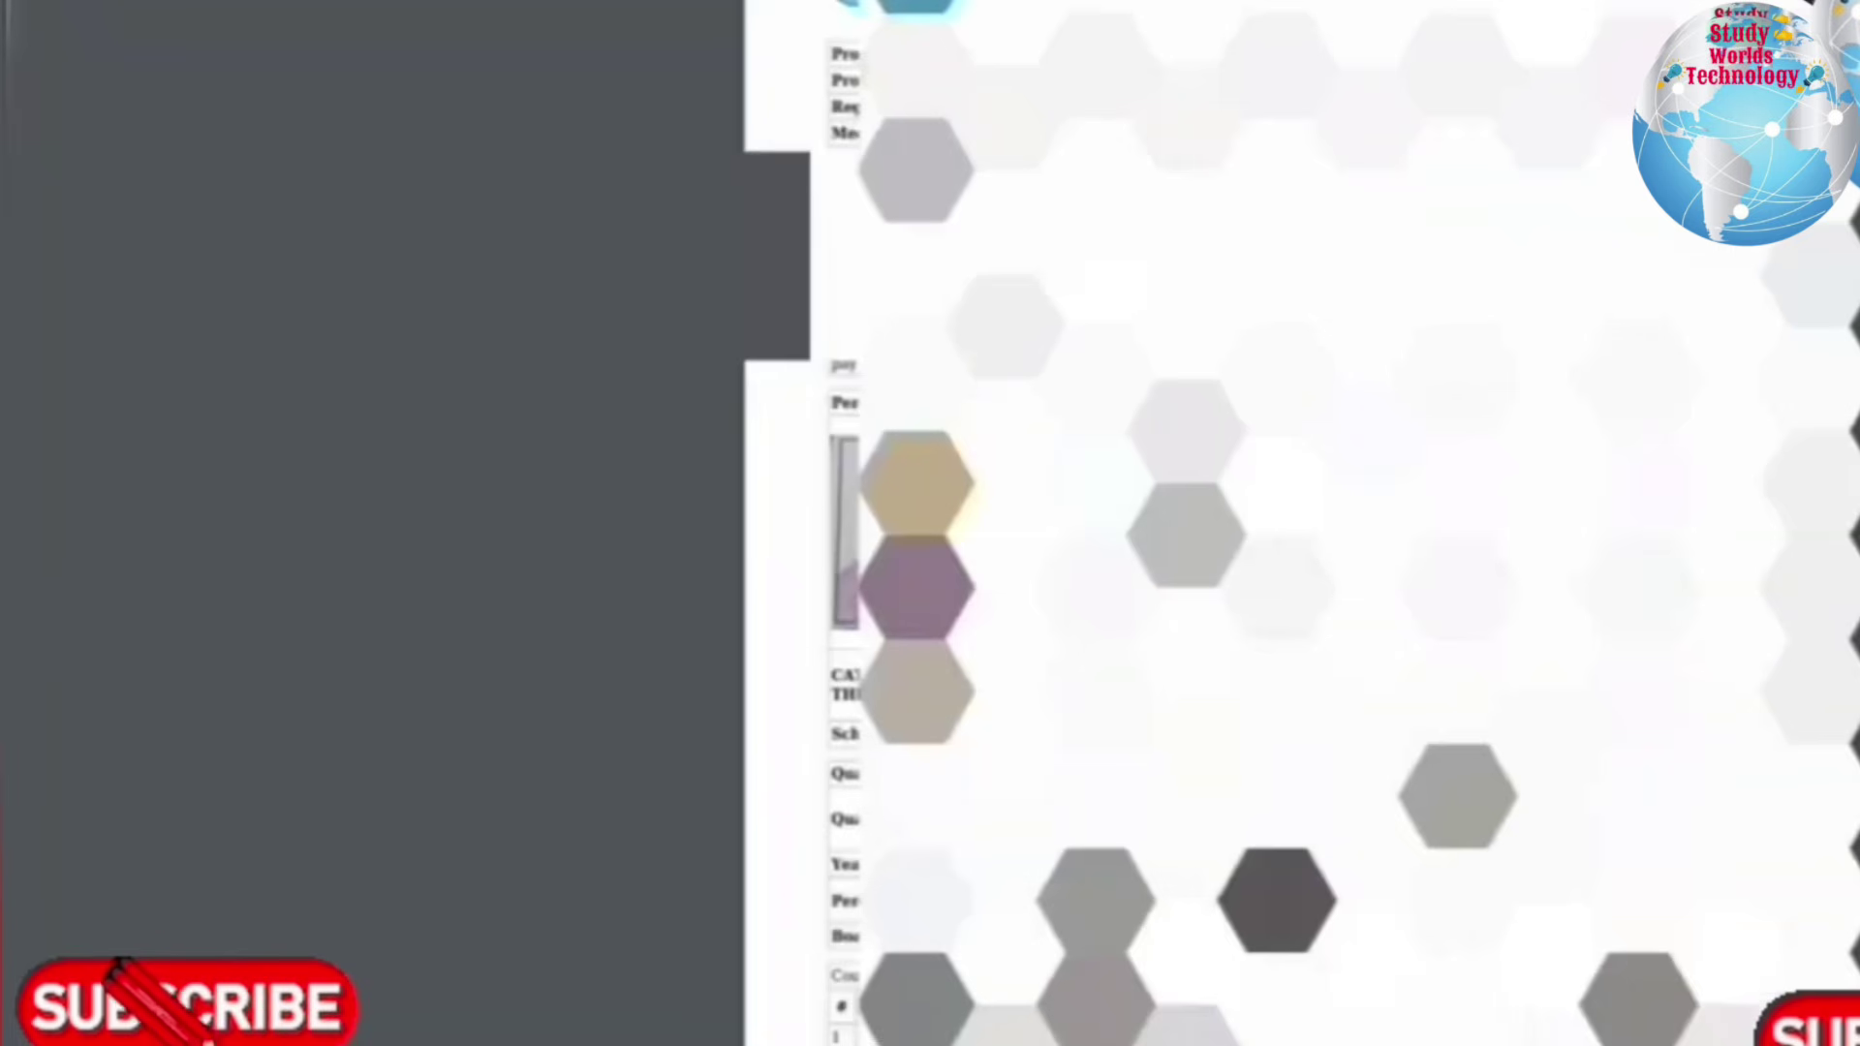